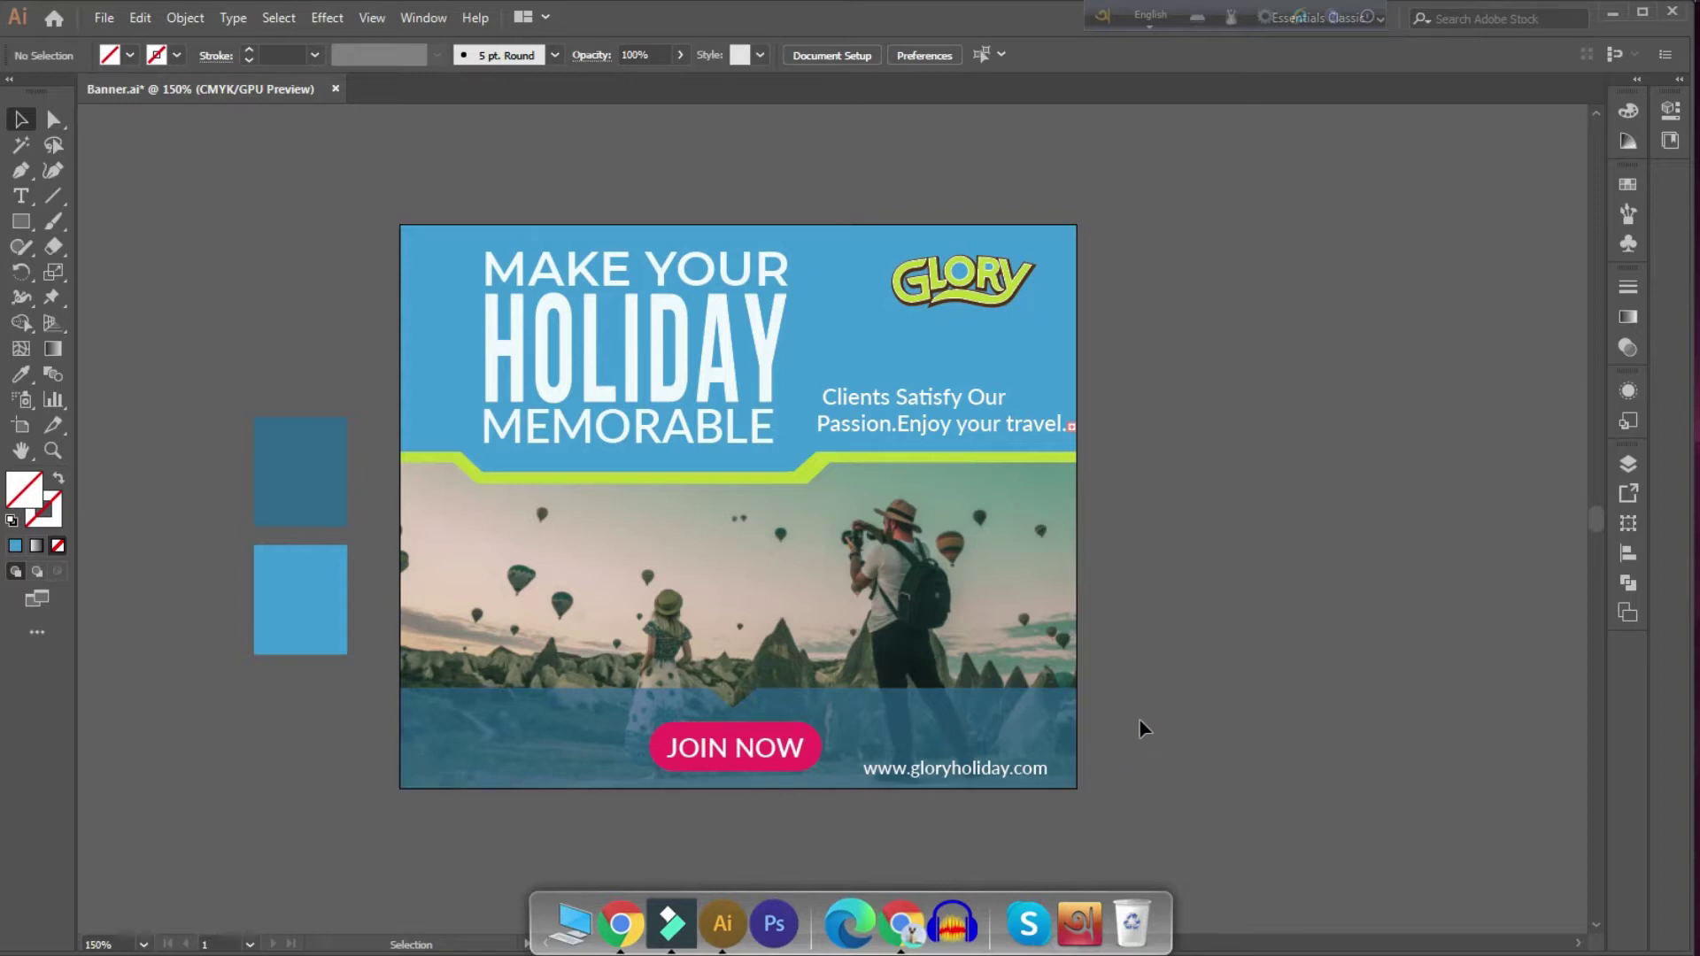
Step: Inspect the finished Glory banner in Banner.ai, then start a new document with Ctrl+N
scroll(1151, 689, "down", 1)
scroll(1151, 689, "up", 1)
scroll(1151, 689, "up", 2)
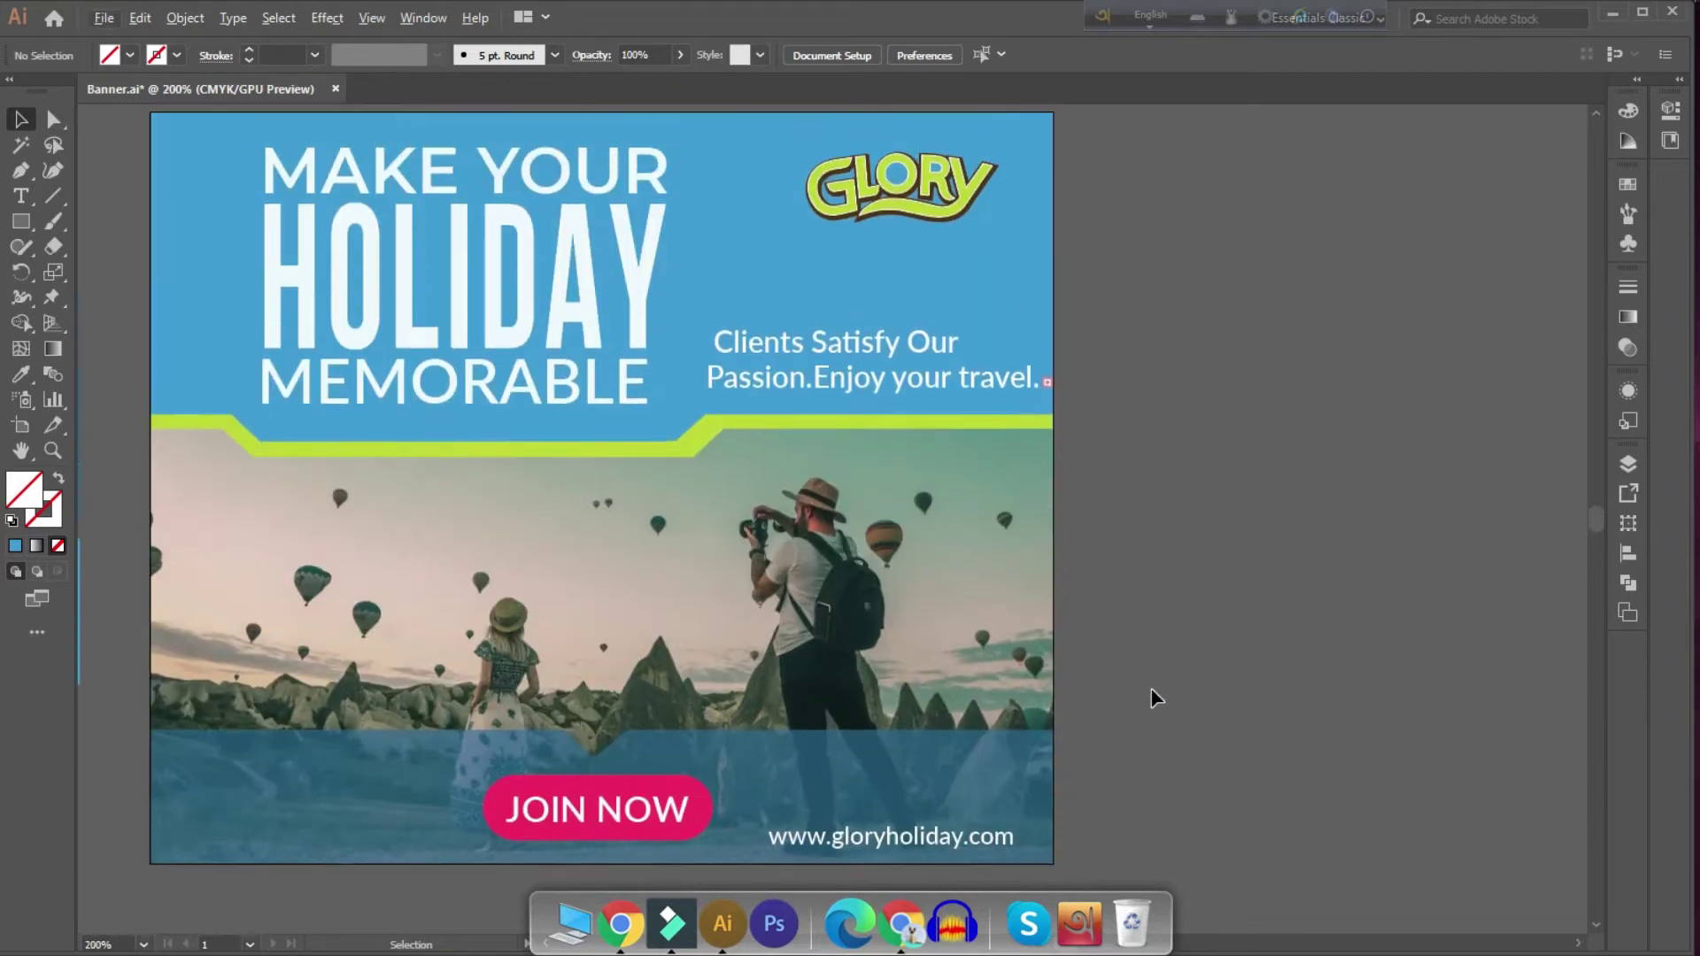
scroll(1151, 690, "left", 2)
scroll(1209, 697, "left", 2)
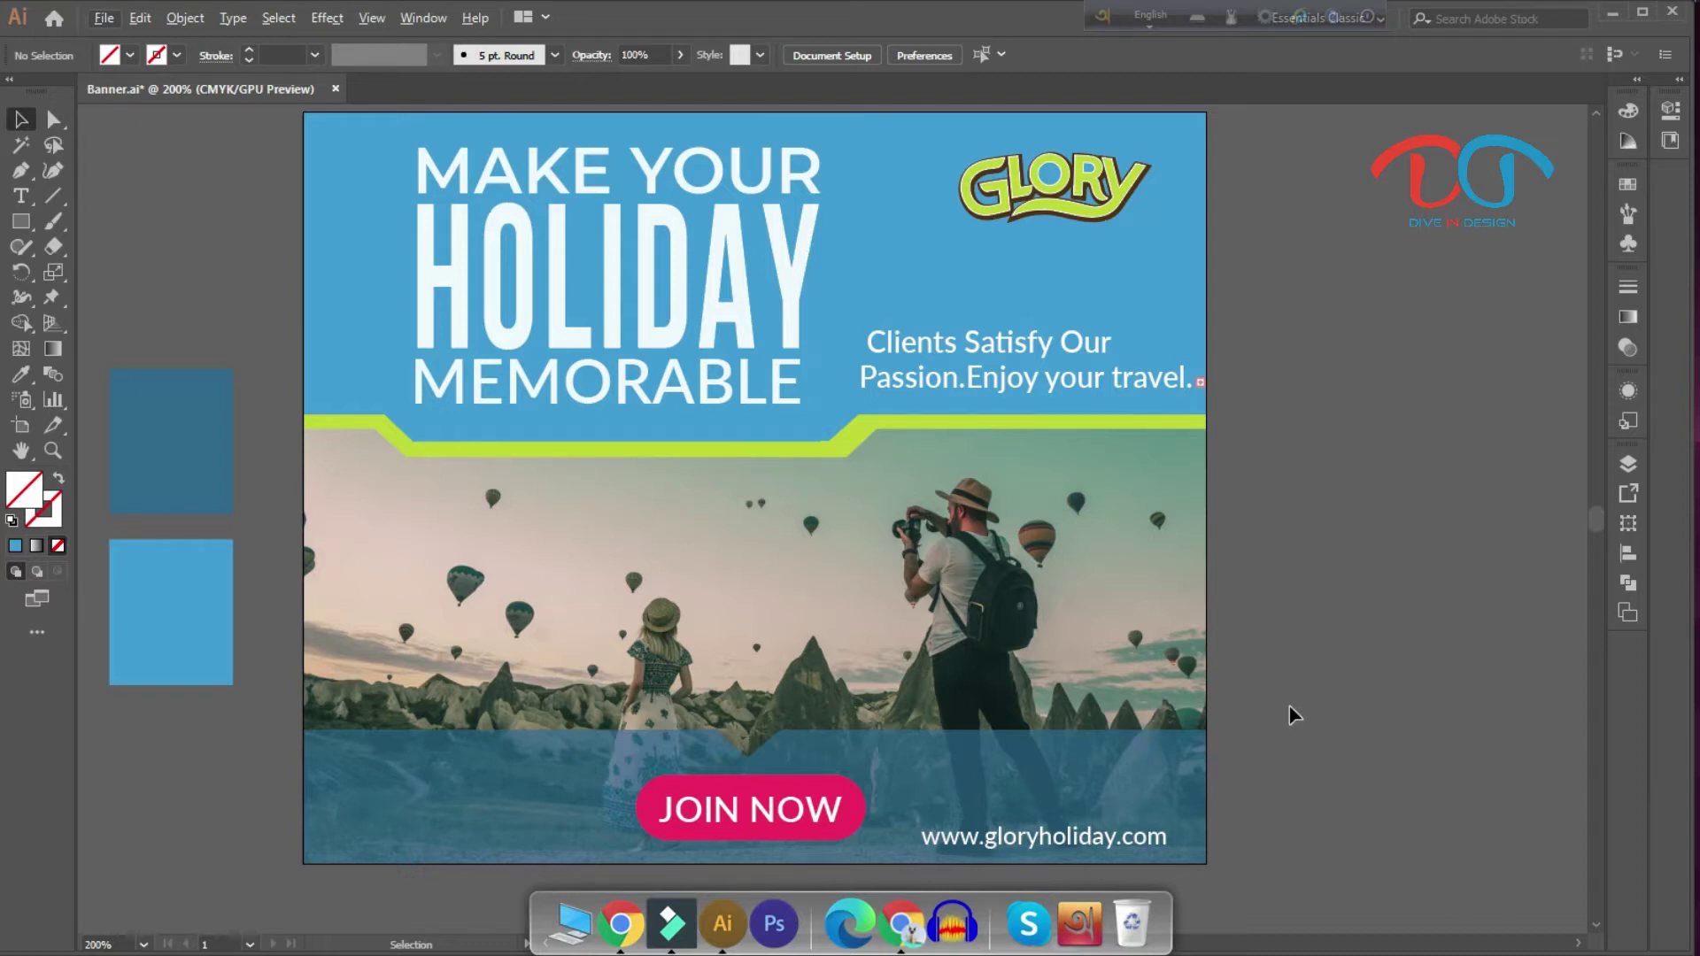
key("a")
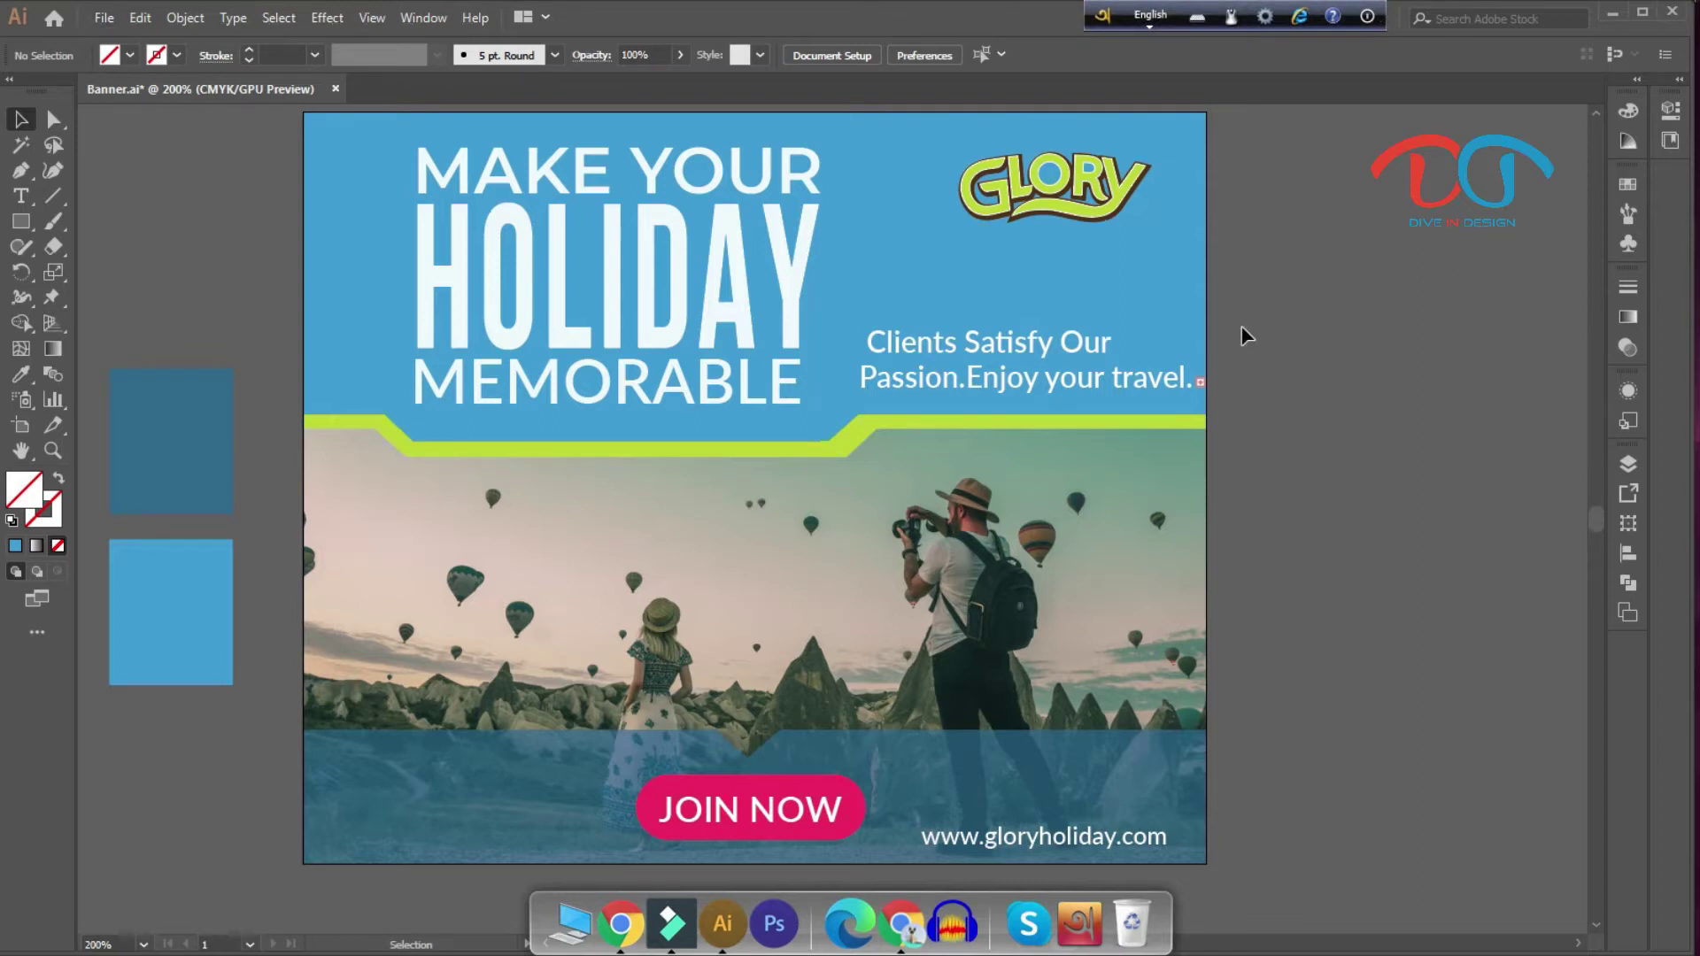
key("ctrl+n")
Step: Create Untitled-1 with width 336 px and height 280 px
double_click(1018, 301)
key("BackSpace")
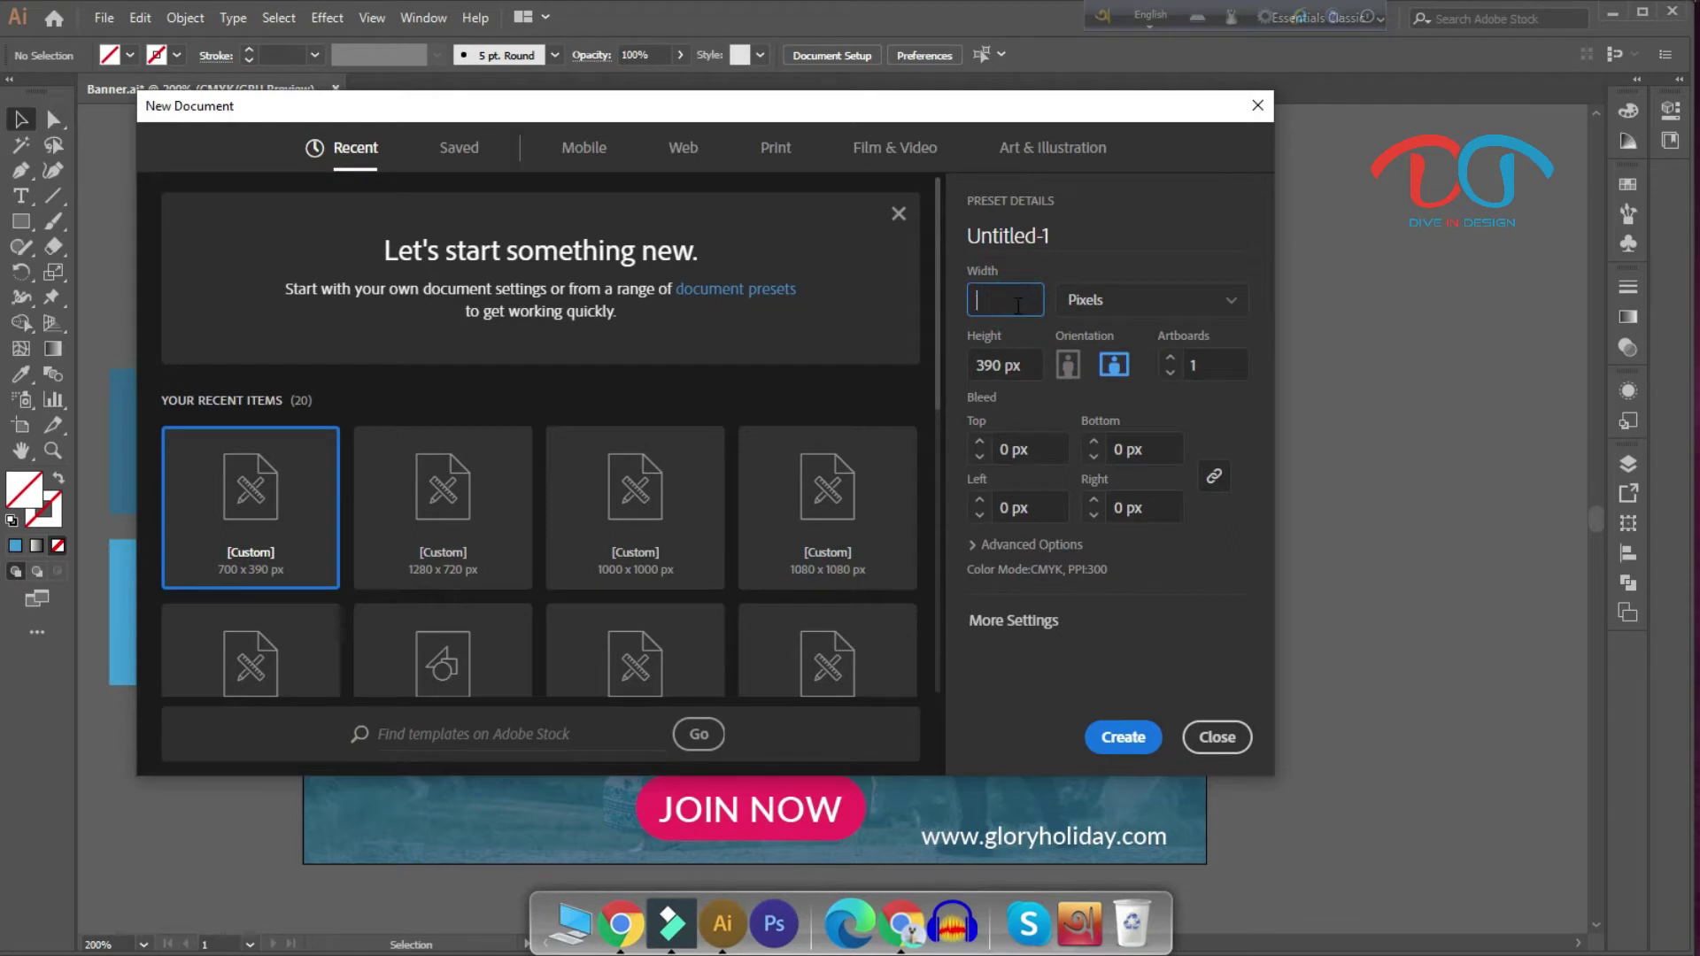
type("336")
double_click(989, 366)
key("BackSpace")
type("28")
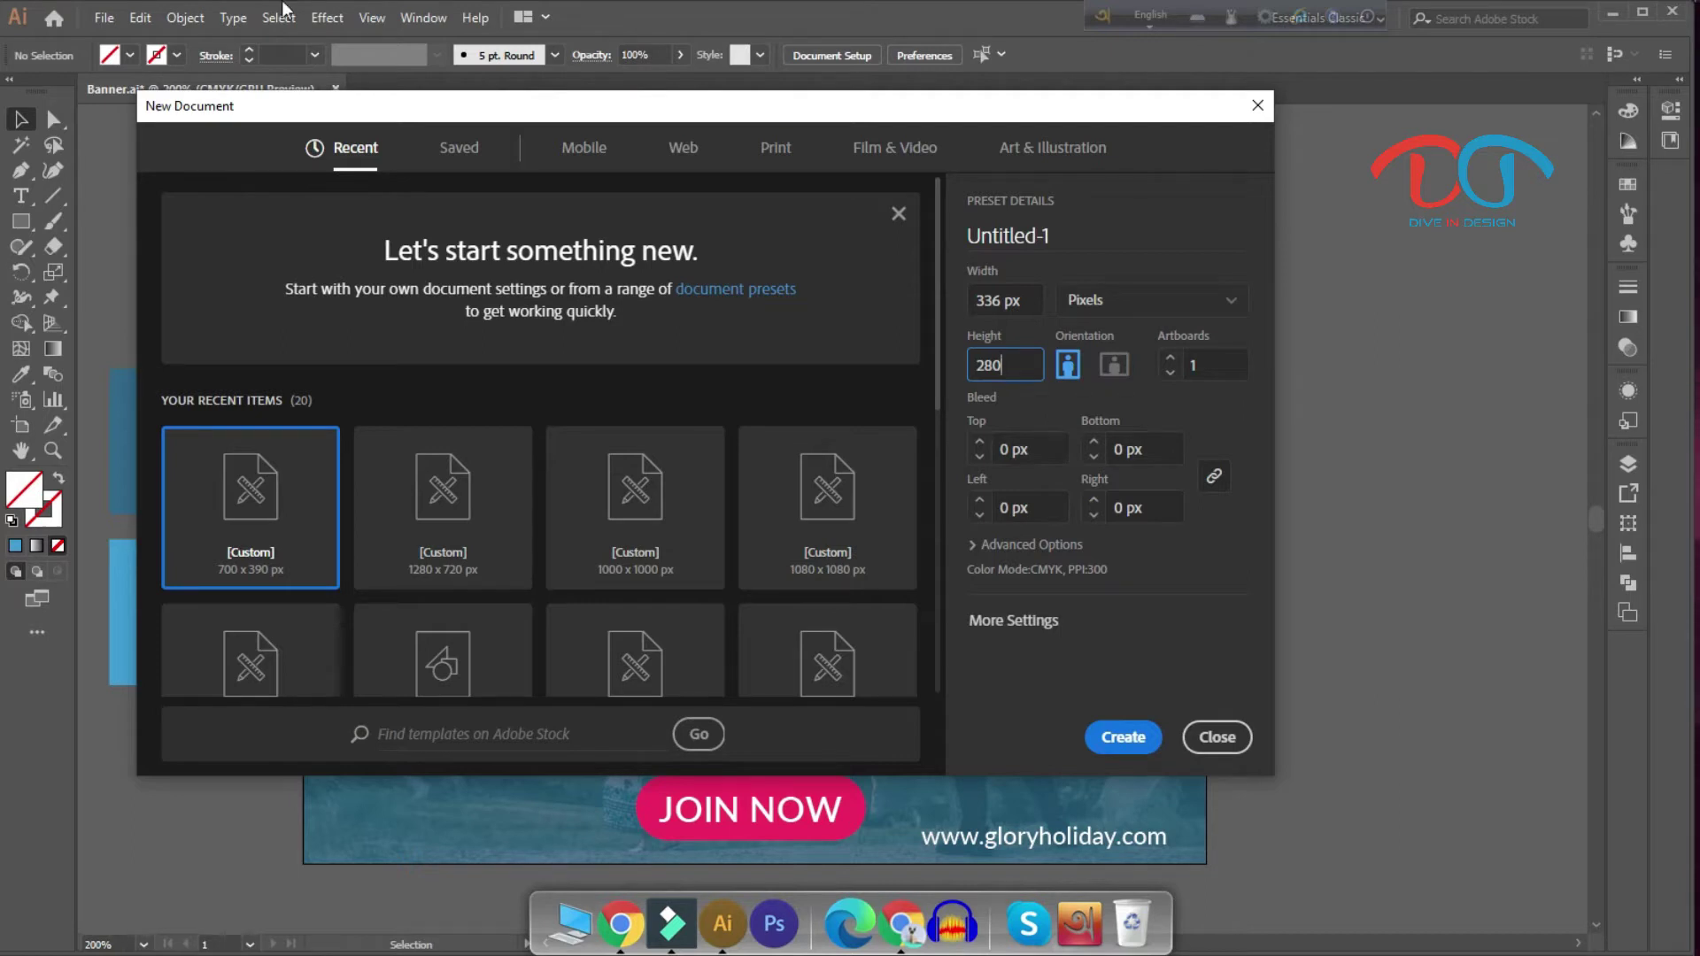
left_click(1122, 737)
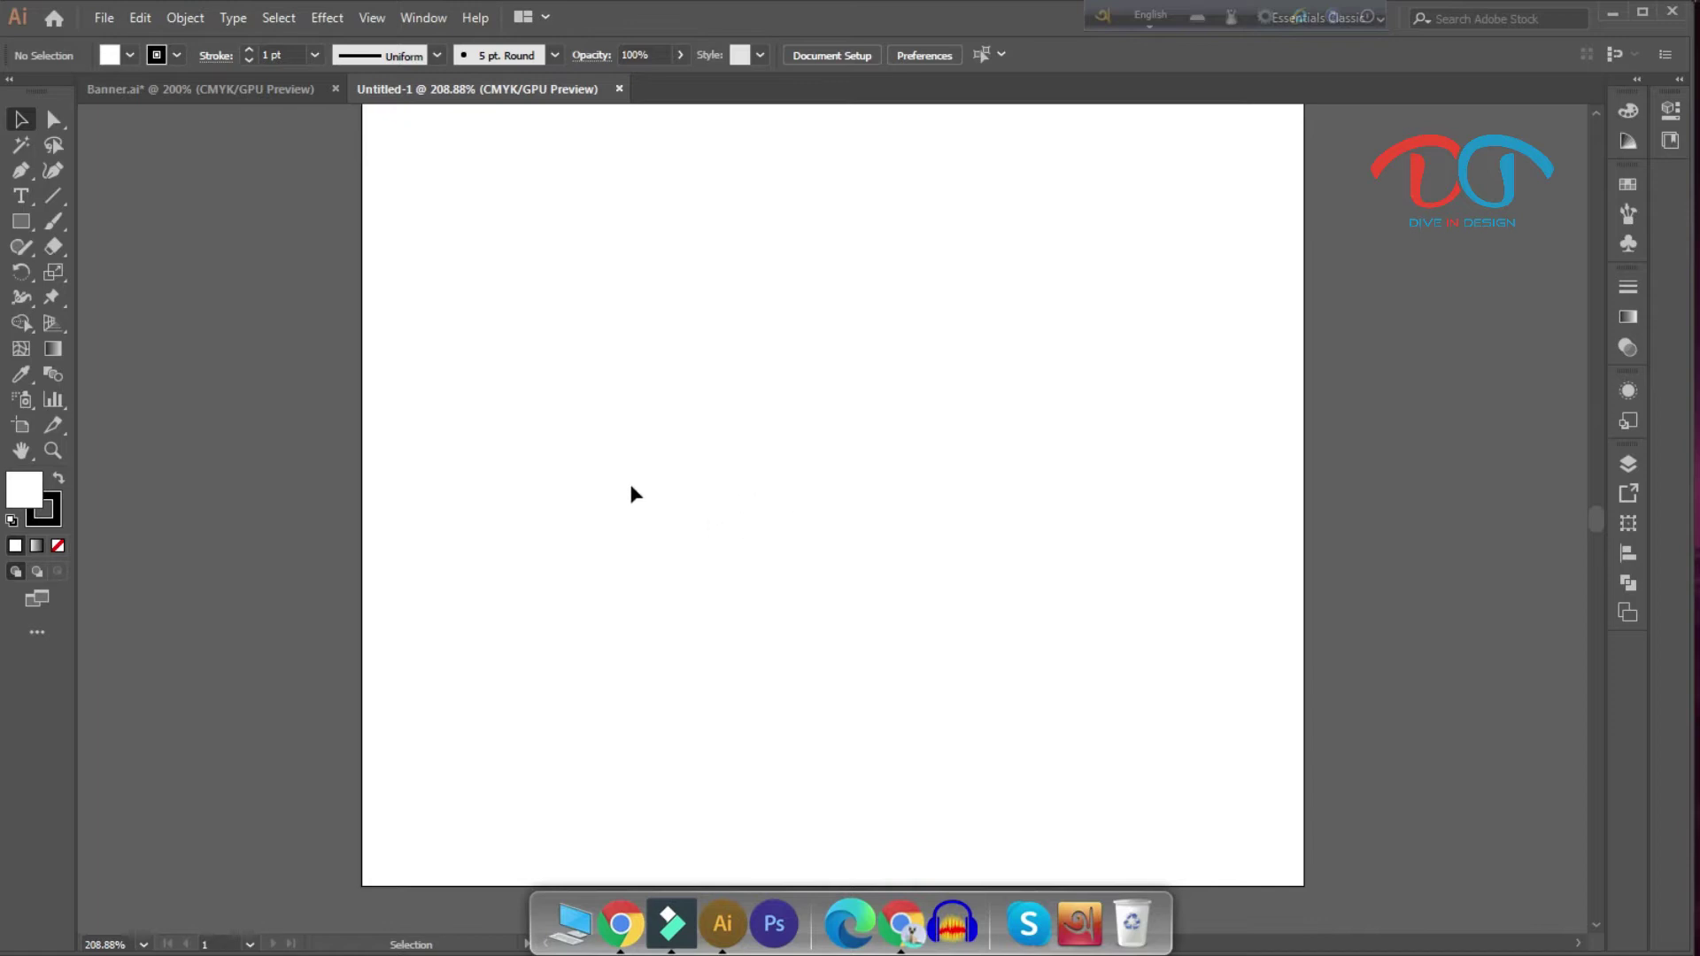
Step: Drag the two blue colour squares from Banner.ai into the new document
left_click(142, 82)
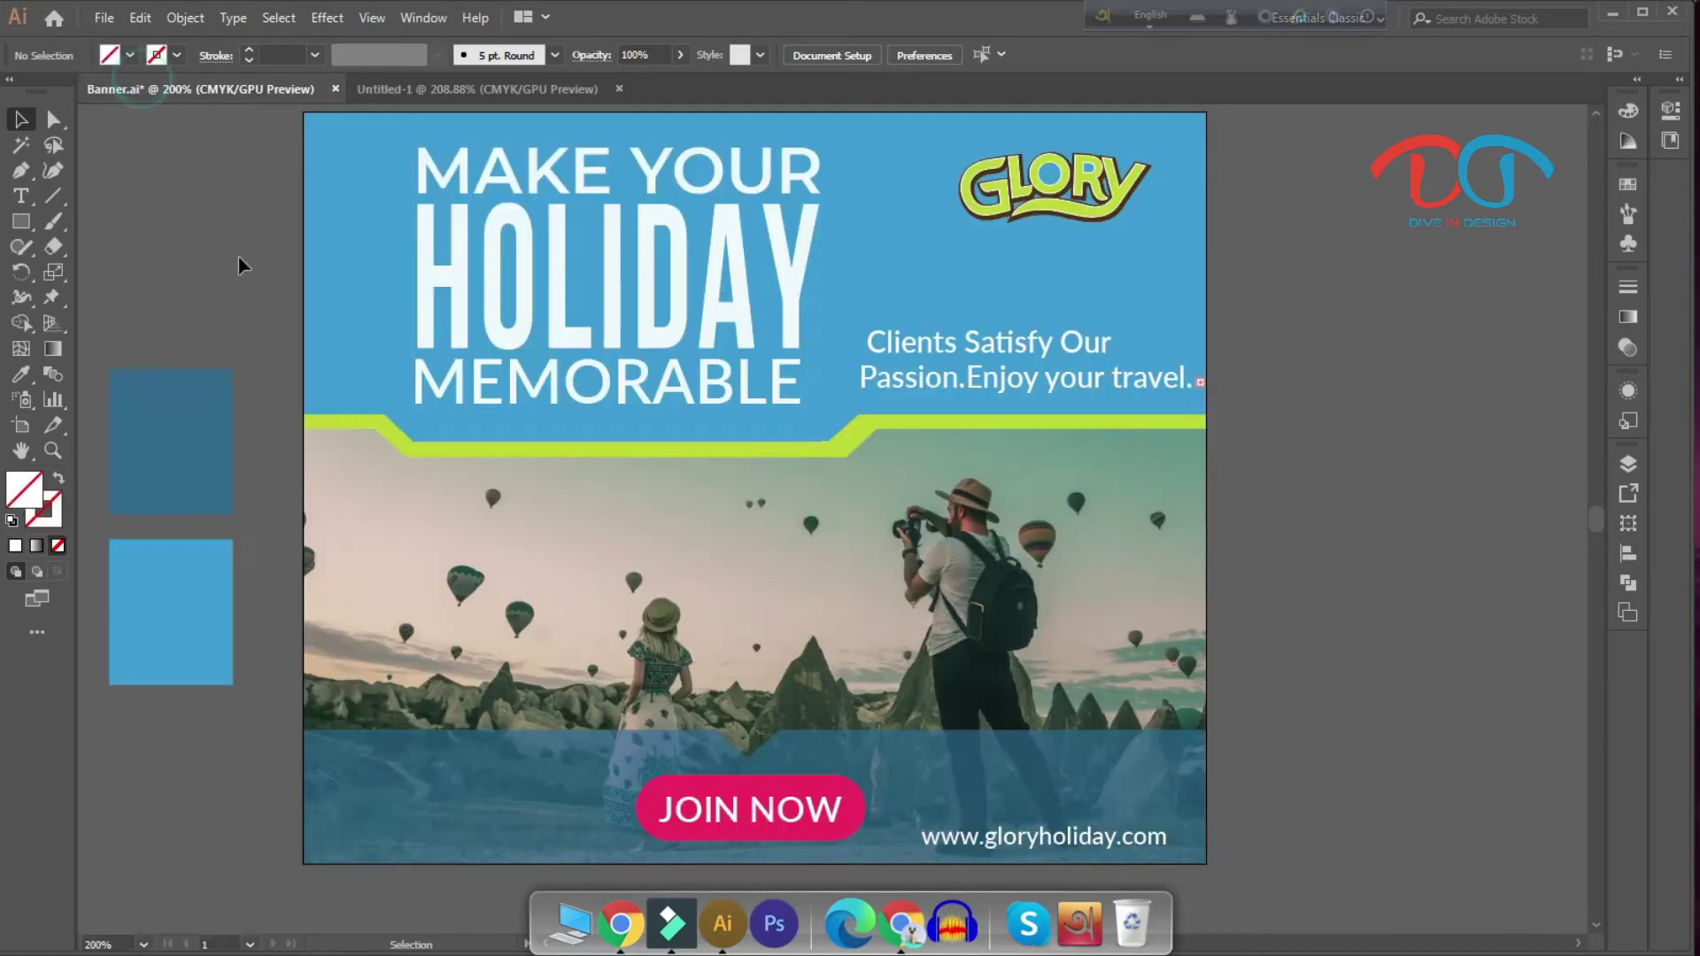
left_click(125, 279)
left_click(175, 632)
mouse_move(163, 481)
left_mouse_down()
mouse_move(387, 88)
mouse_move(248, 376)
left_mouse_up()
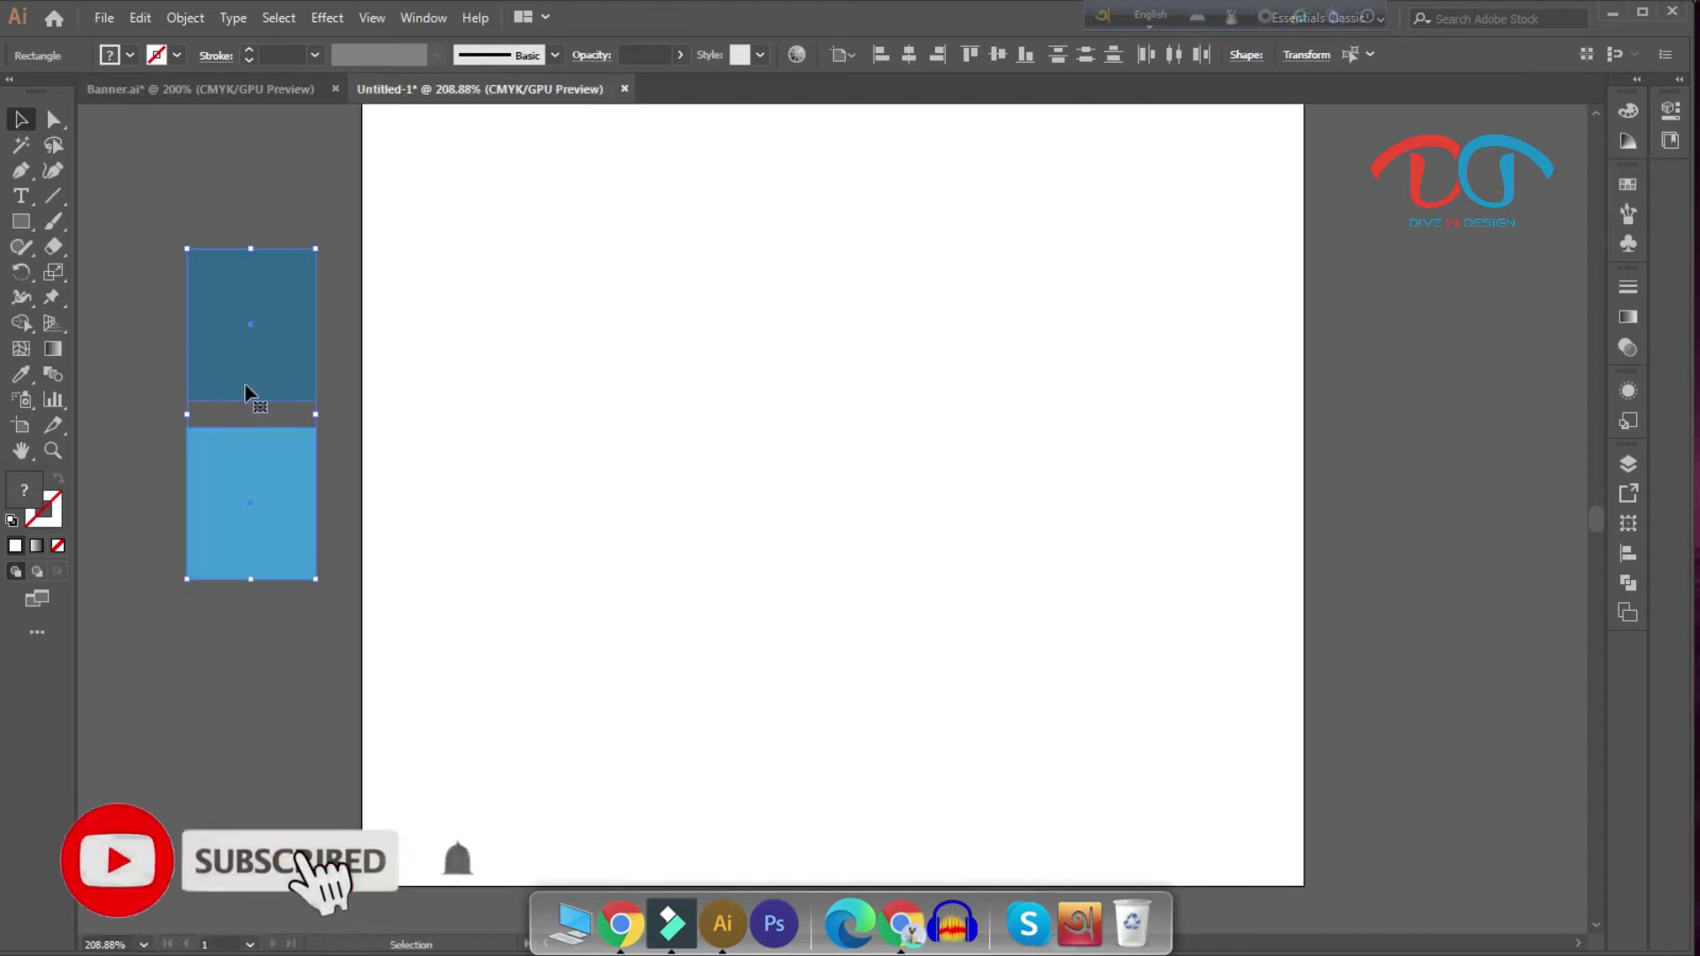
scroll(304, 448, "up", 1)
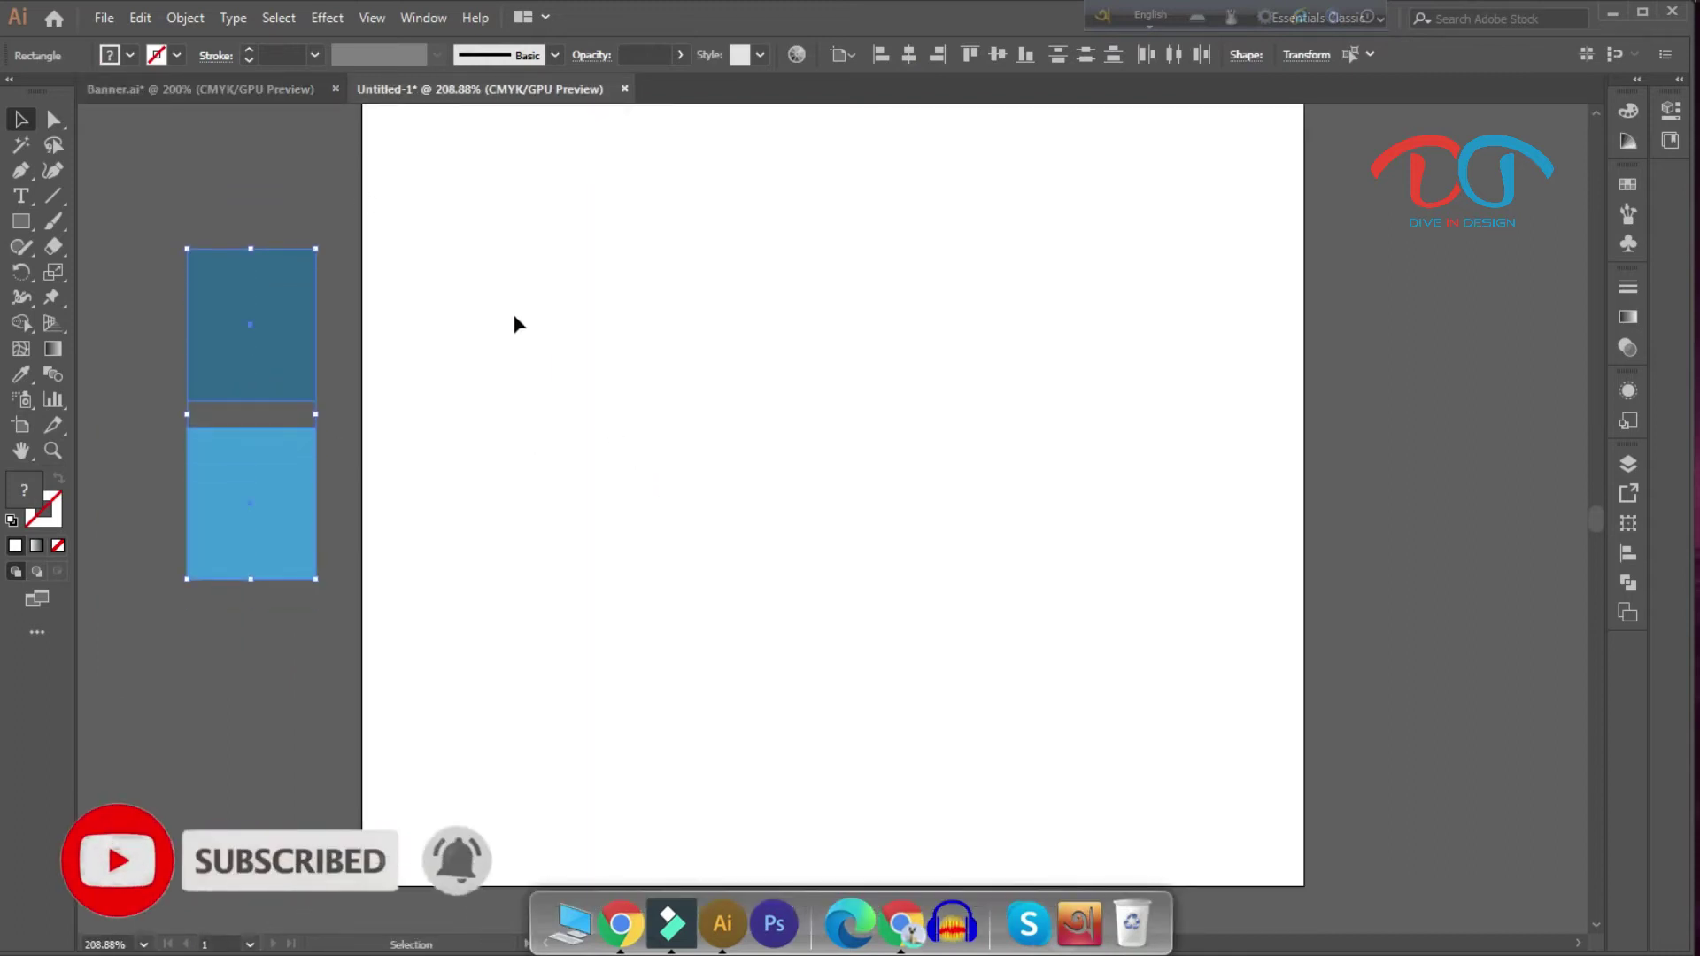
Step: In Banner.ai, select everything, make a clipping mask, then release it to free the photo
left_click(262, 93)
right_click(648, 545)
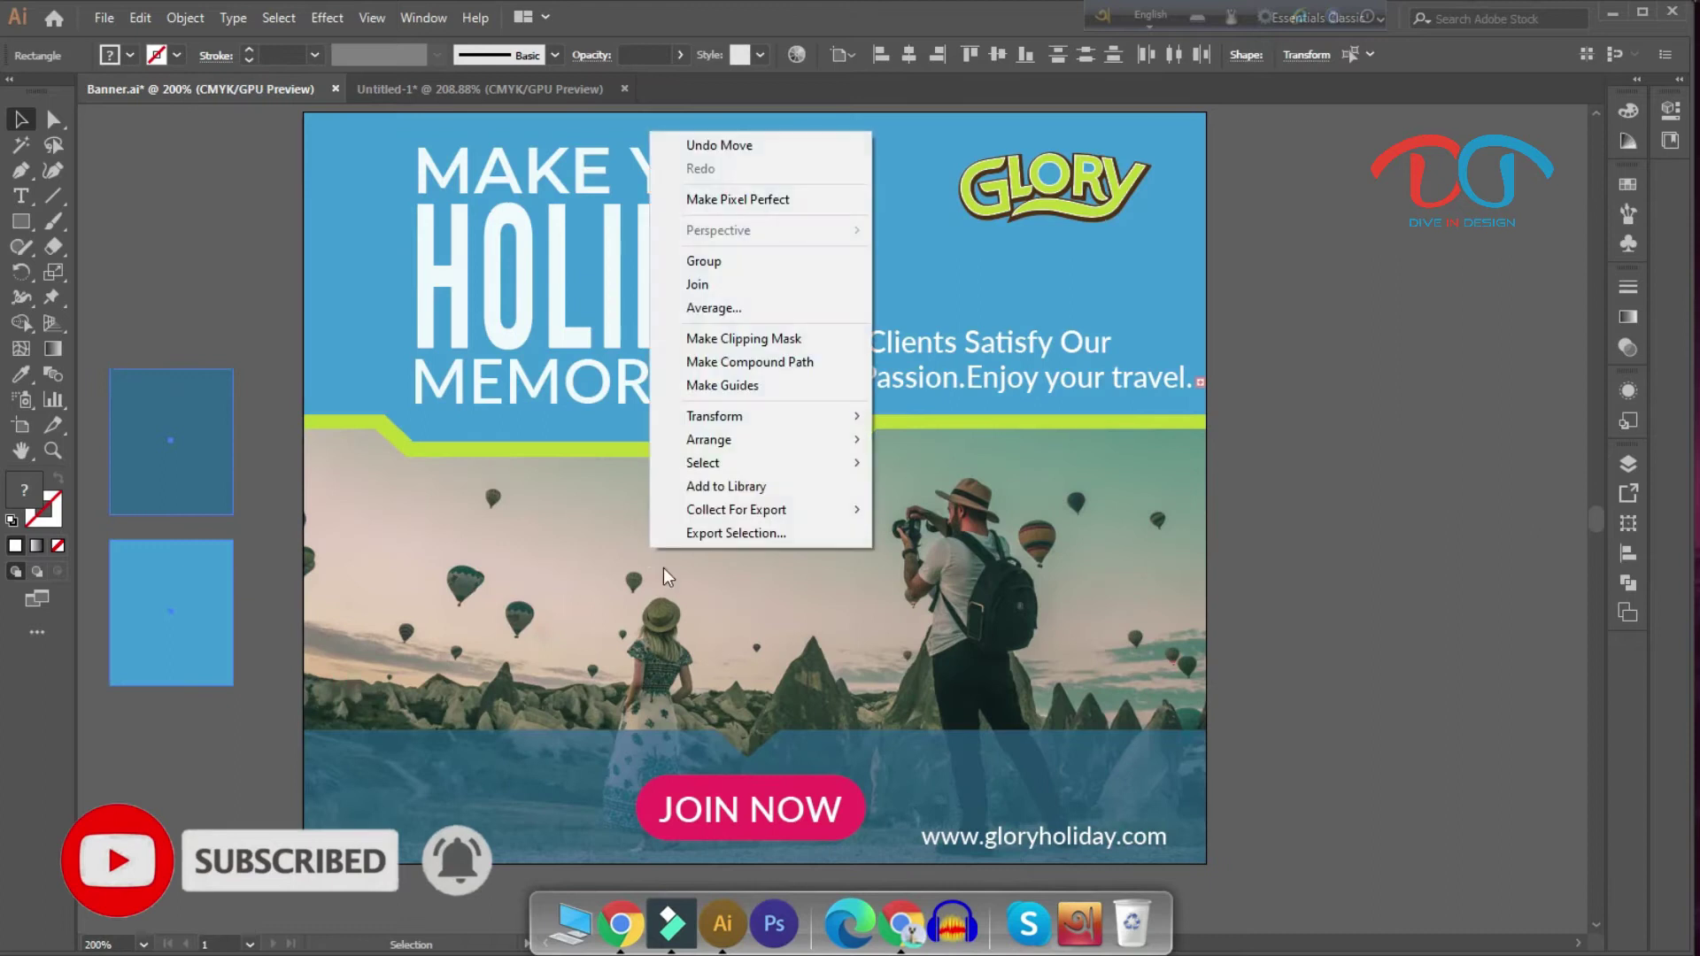
left_click(668, 615)
key("a")
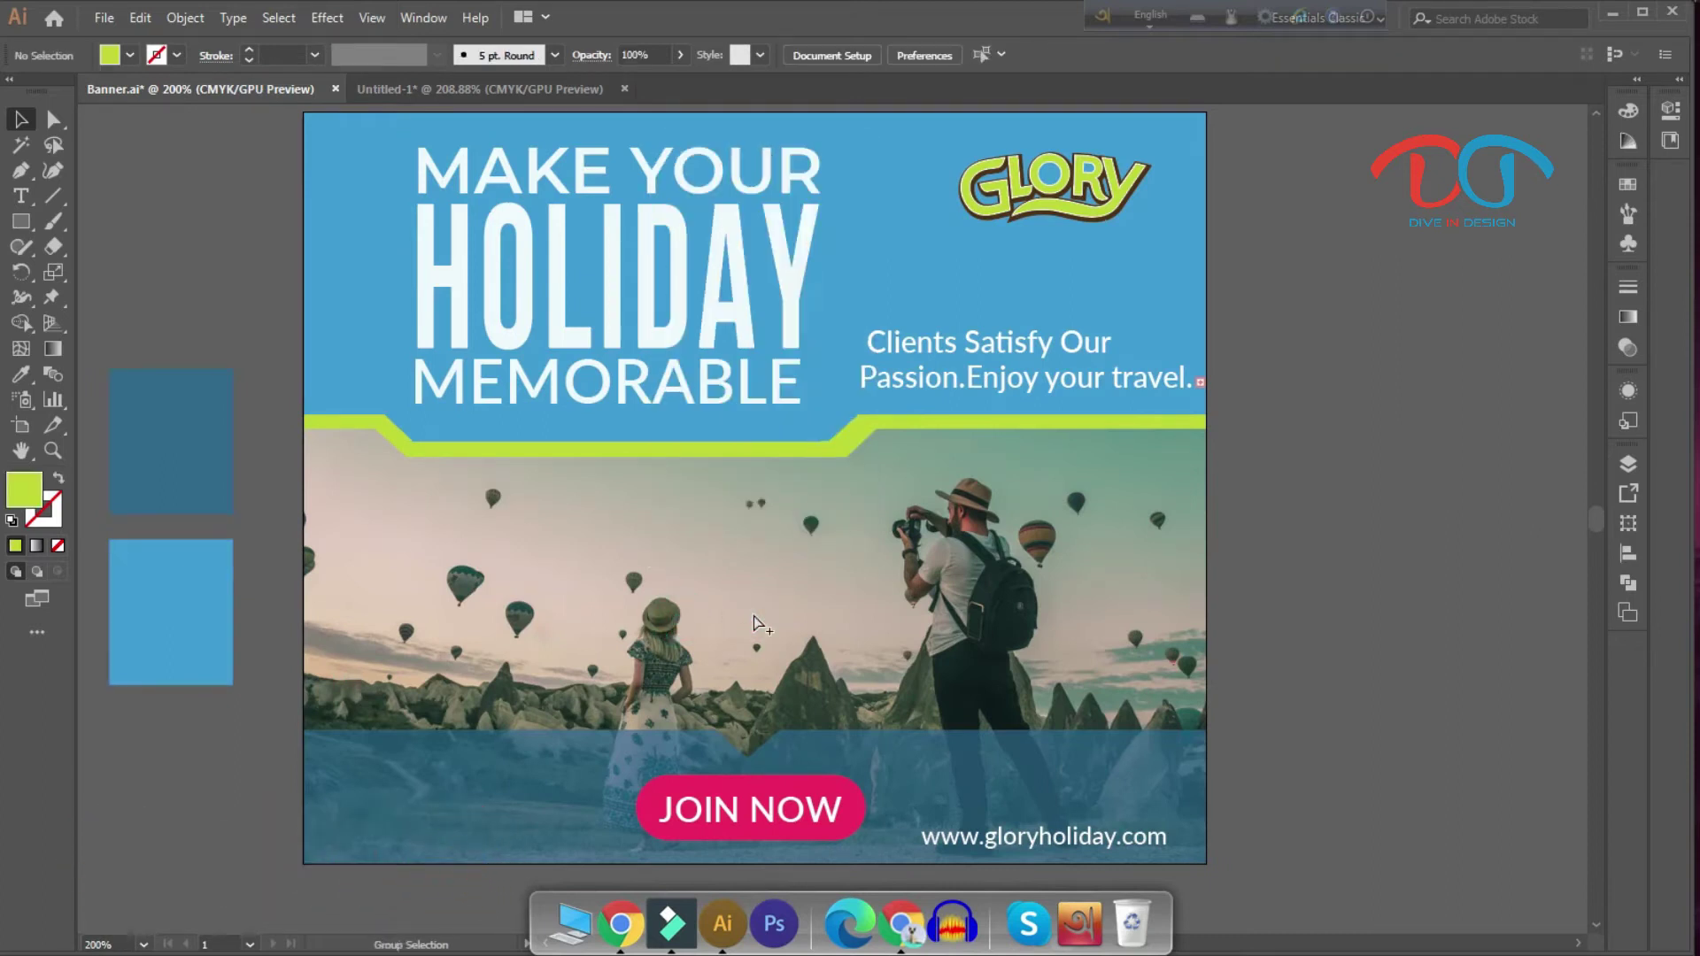
key("ctrl+a")
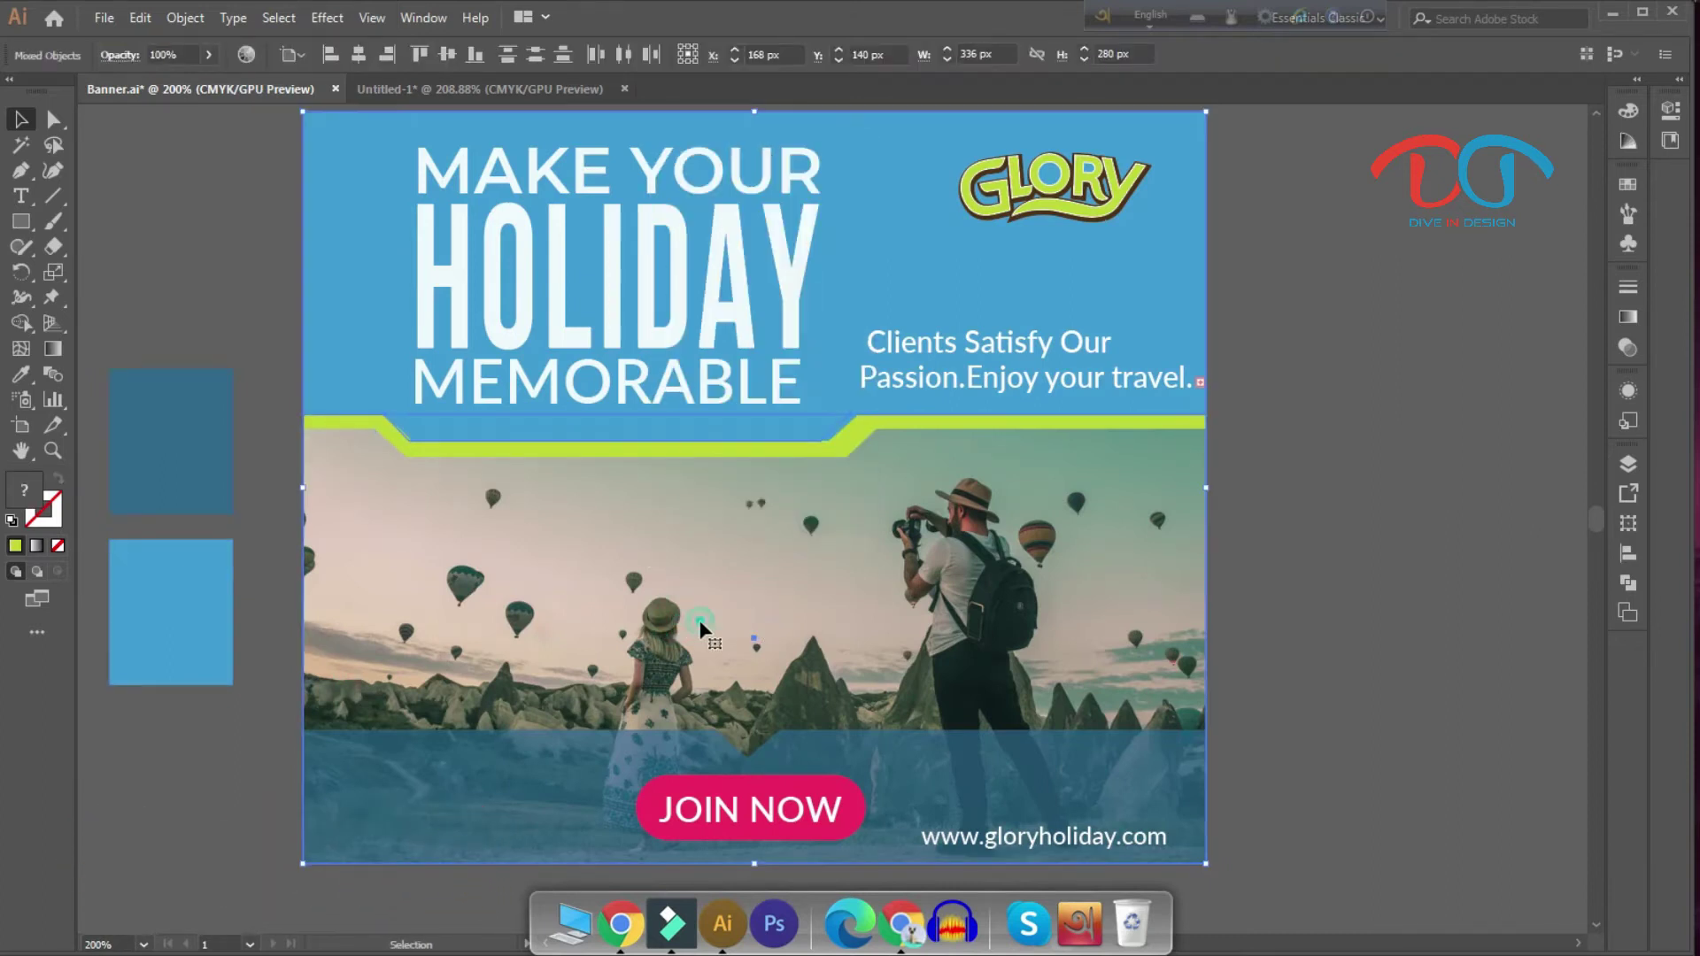
right_click(853, 623)
left_click(918, 777)
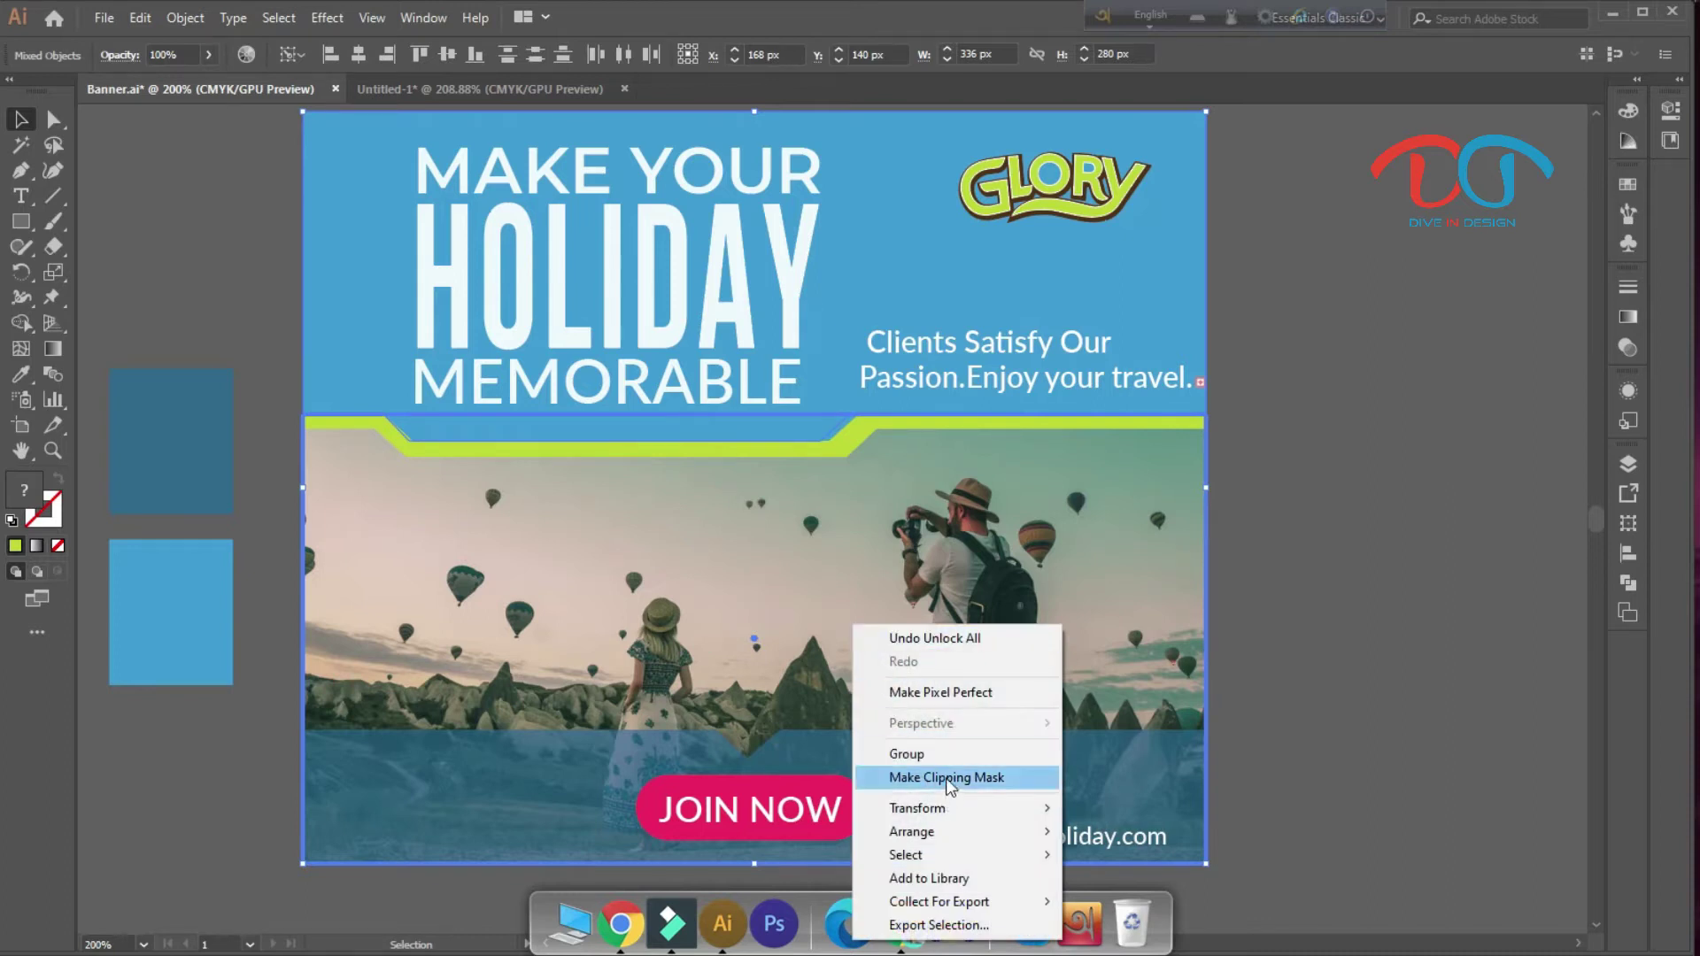
right_click(1142, 627)
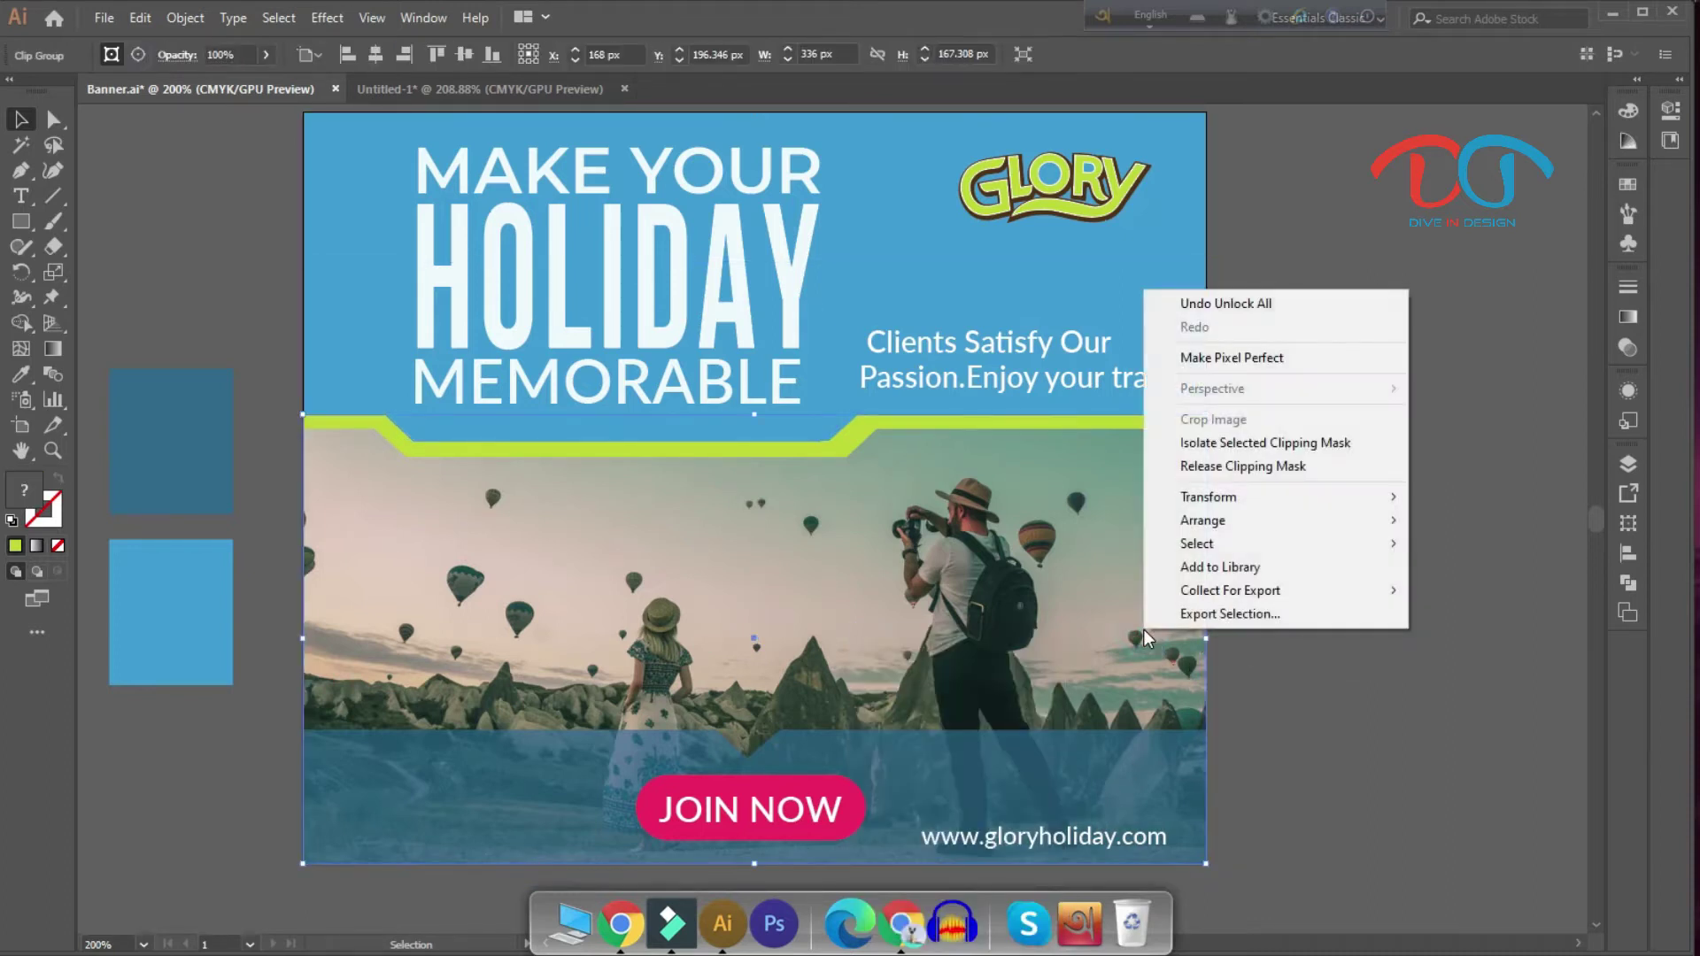
left_click(1215, 457)
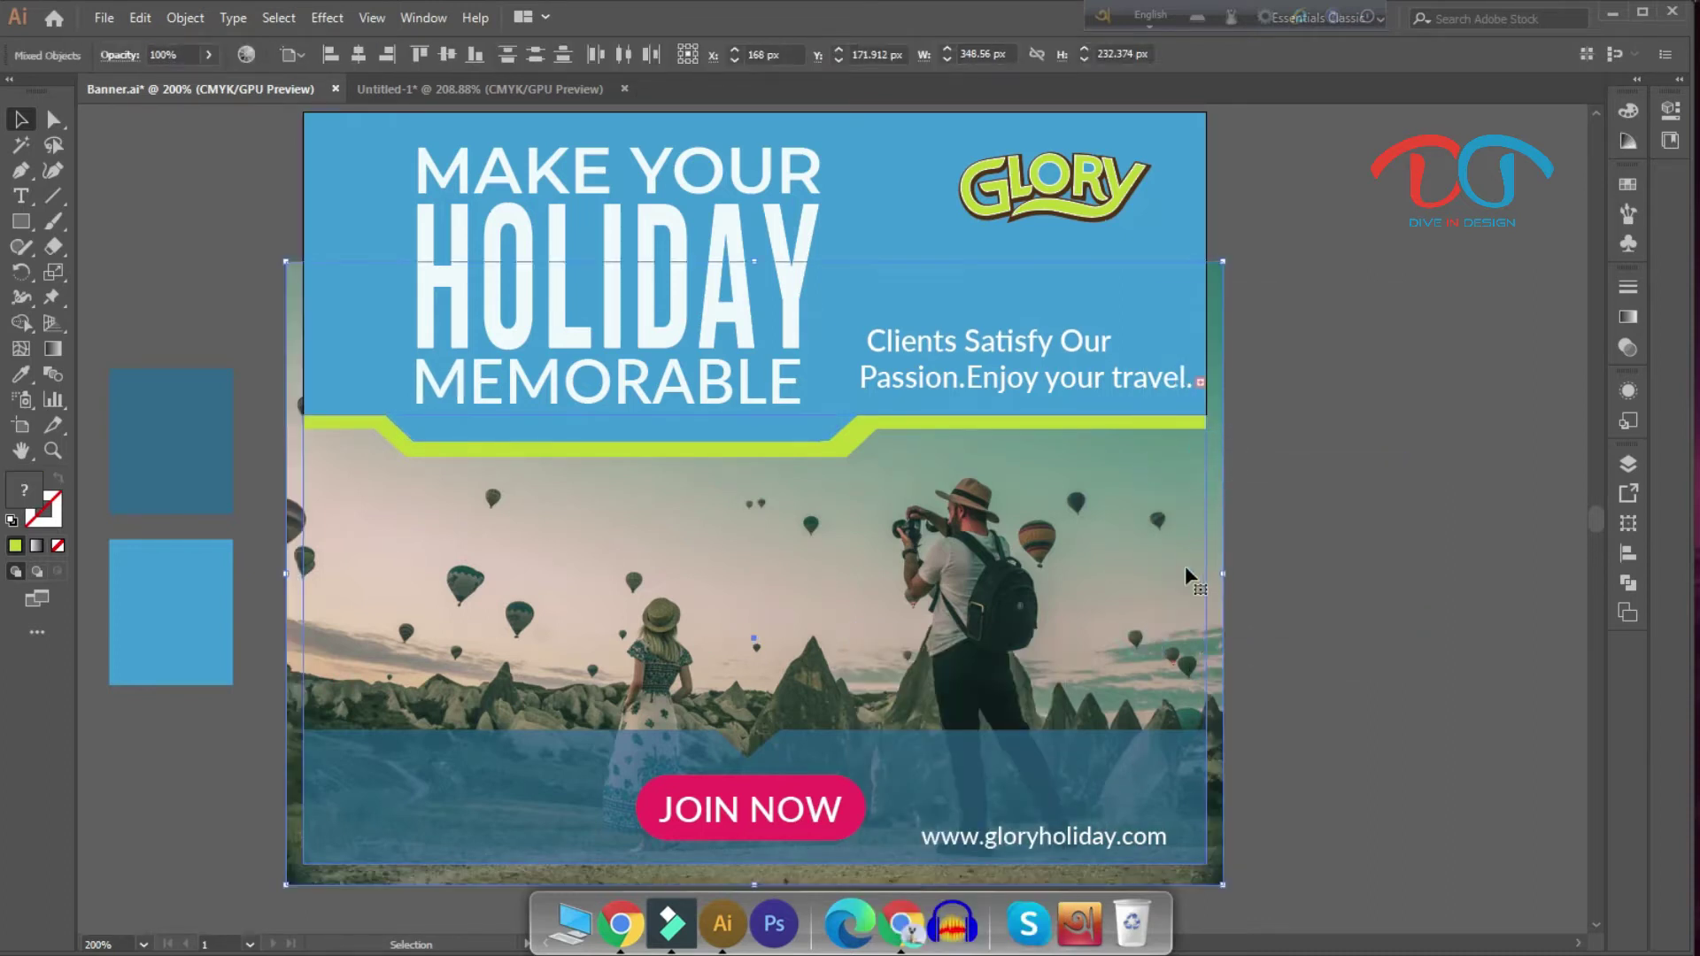
Step: Drag the balloon photo into Untitled-1 and park it right of the artboard
left_click(1272, 564)
mouse_move(1214, 574)
left_mouse_down()
mouse_move(557, 182)
mouse_move(658, 513)
mouse_move(1094, 399)
left_mouse_up()
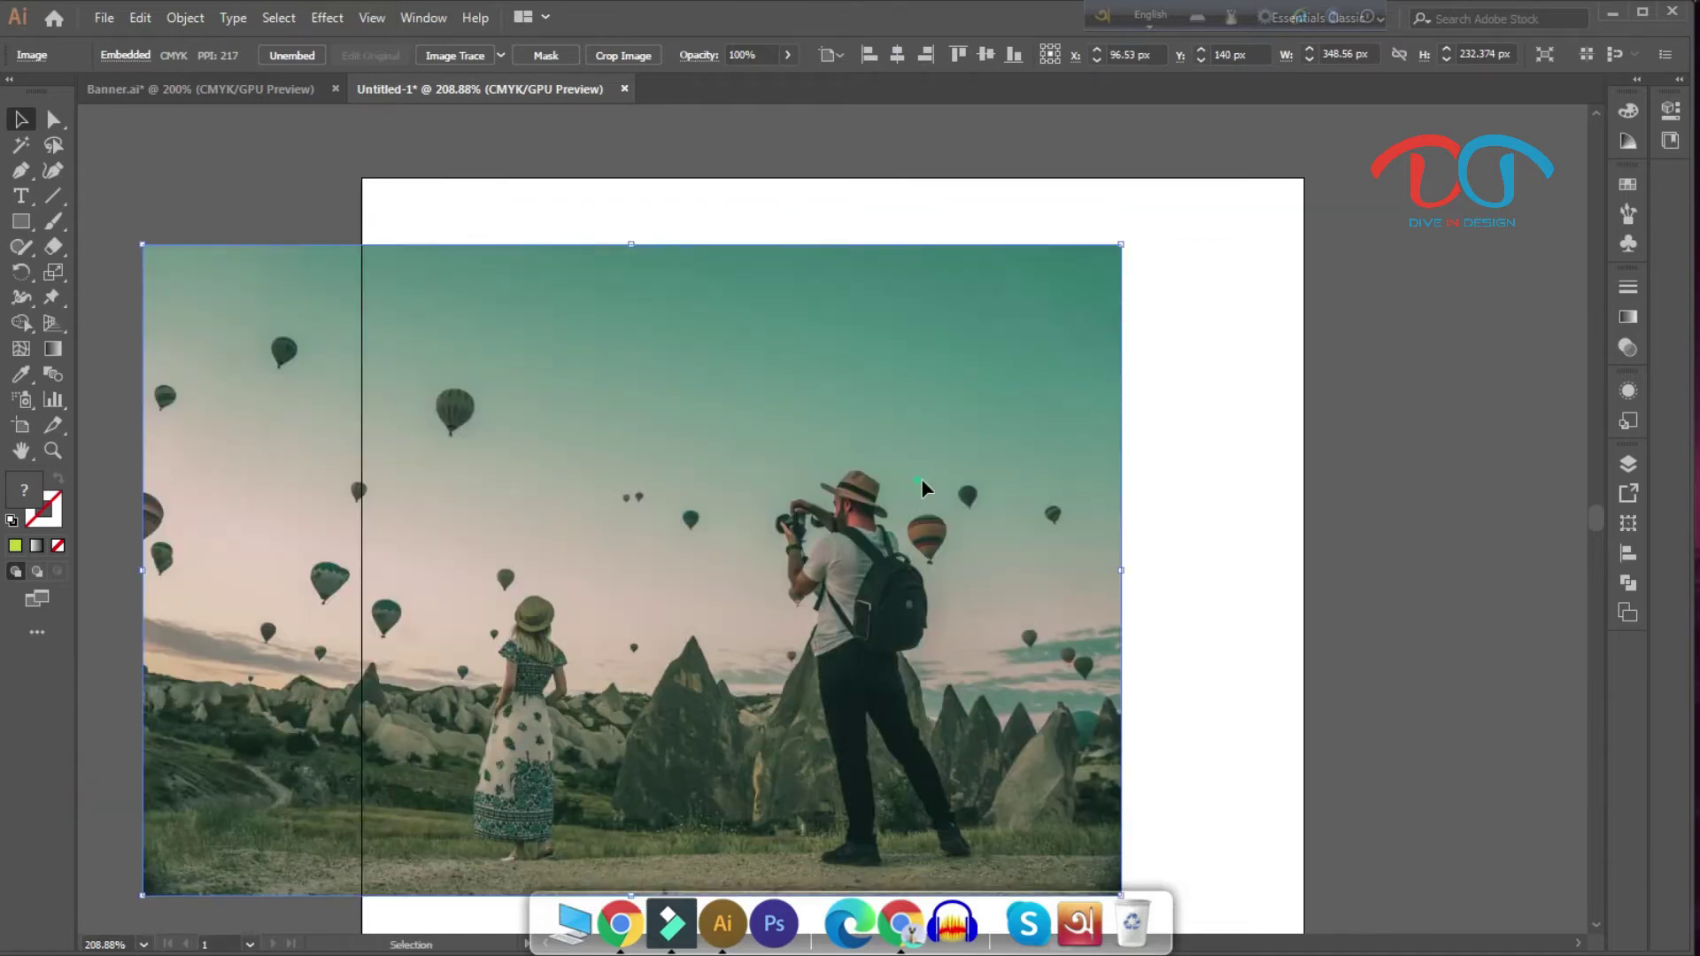
left_click_drag(921, 486, 1456, 496)
left_click_drag(1195, 532, 1408, 532)
left_click_drag(1261, 608, 1453, 609)
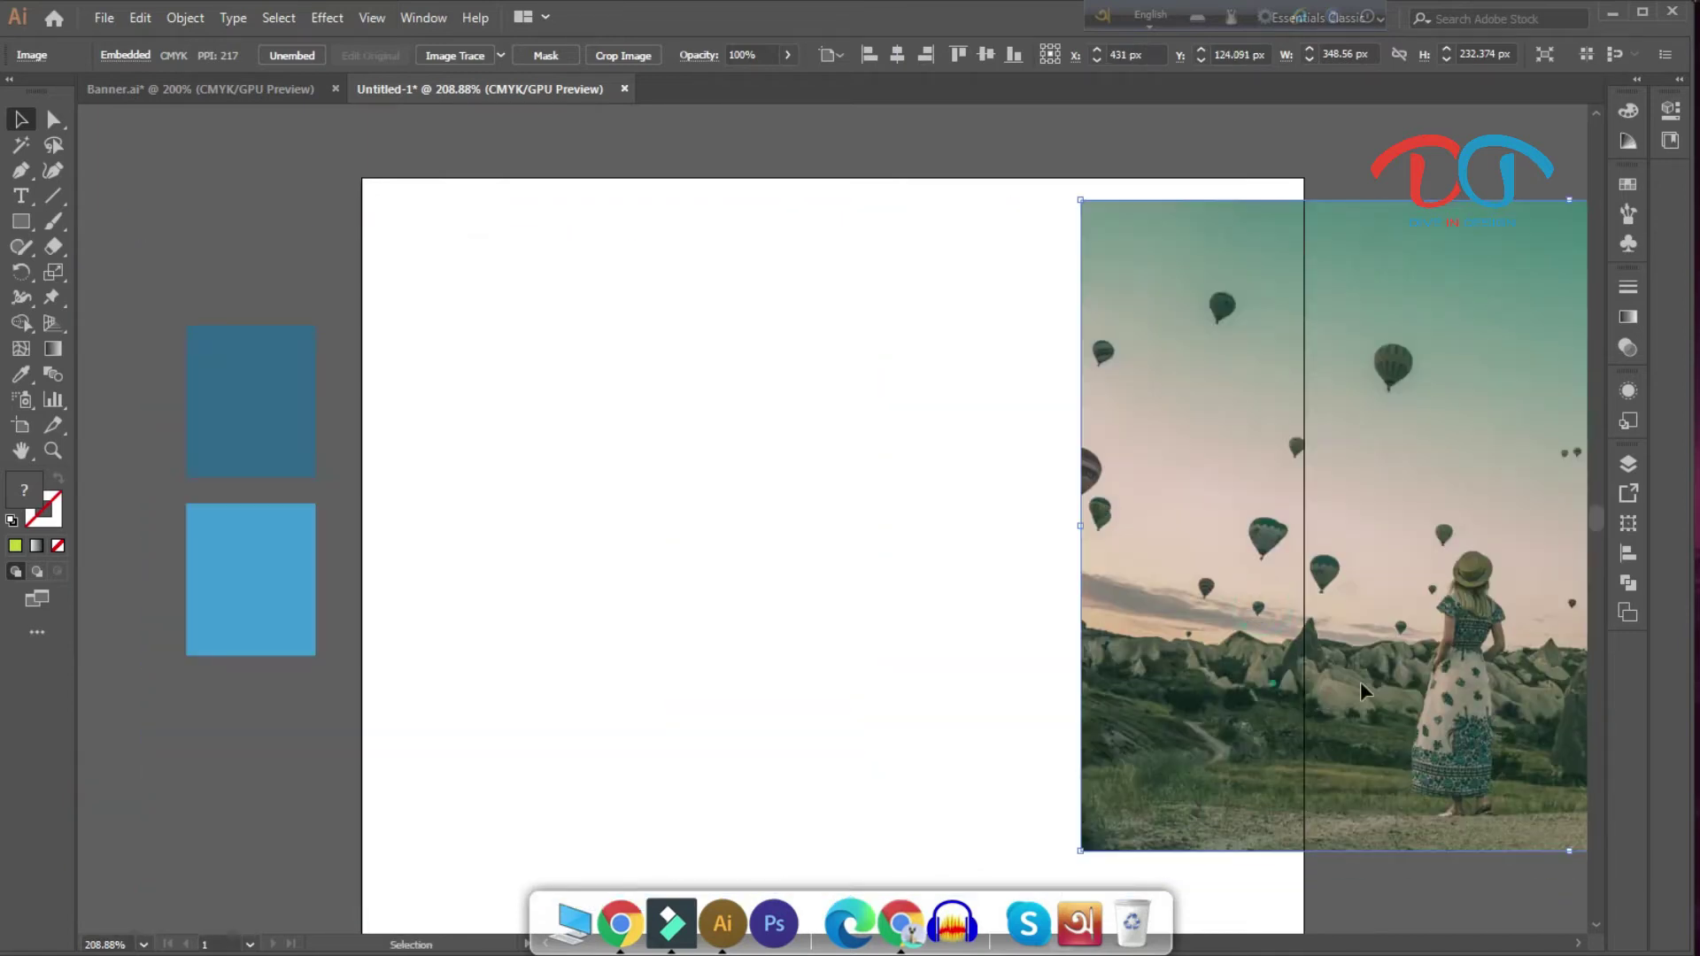
left_click_drag(1360, 682, 1569, 684)
left_click_drag(1303, 702, 1395, 702)
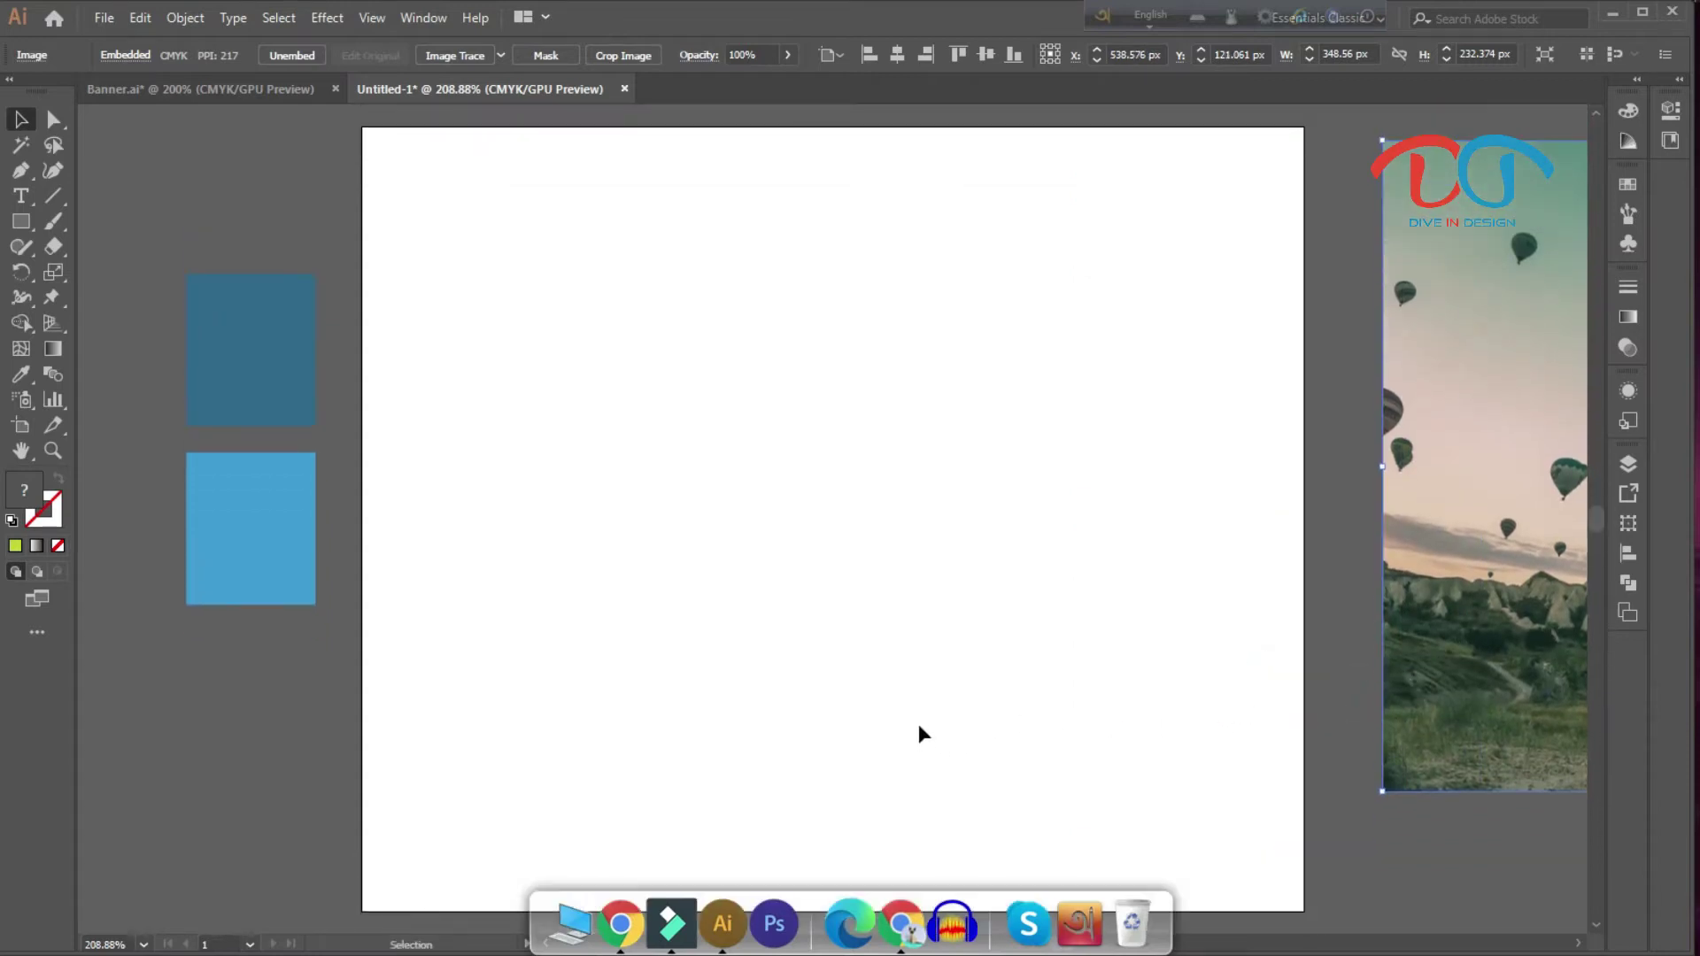
Step: Draw a 336 × 150 px rectangle across the lower artboard, filled light blue
left_click(22, 222)
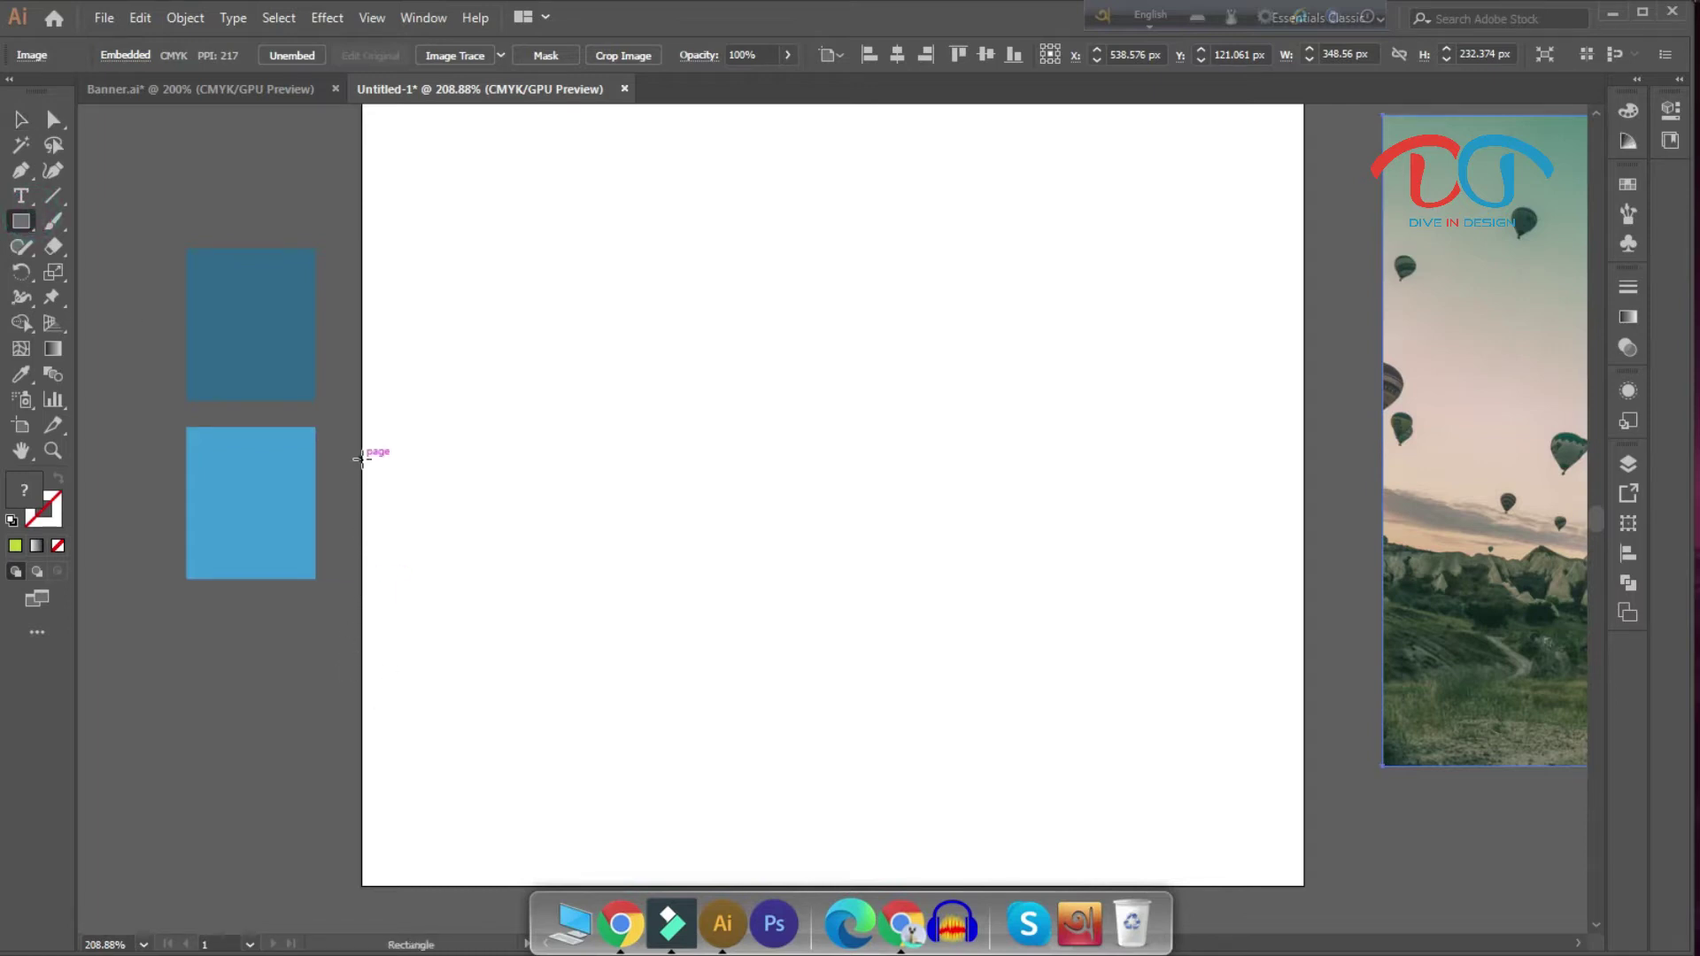
left_click_drag(362, 459, 1309, 878)
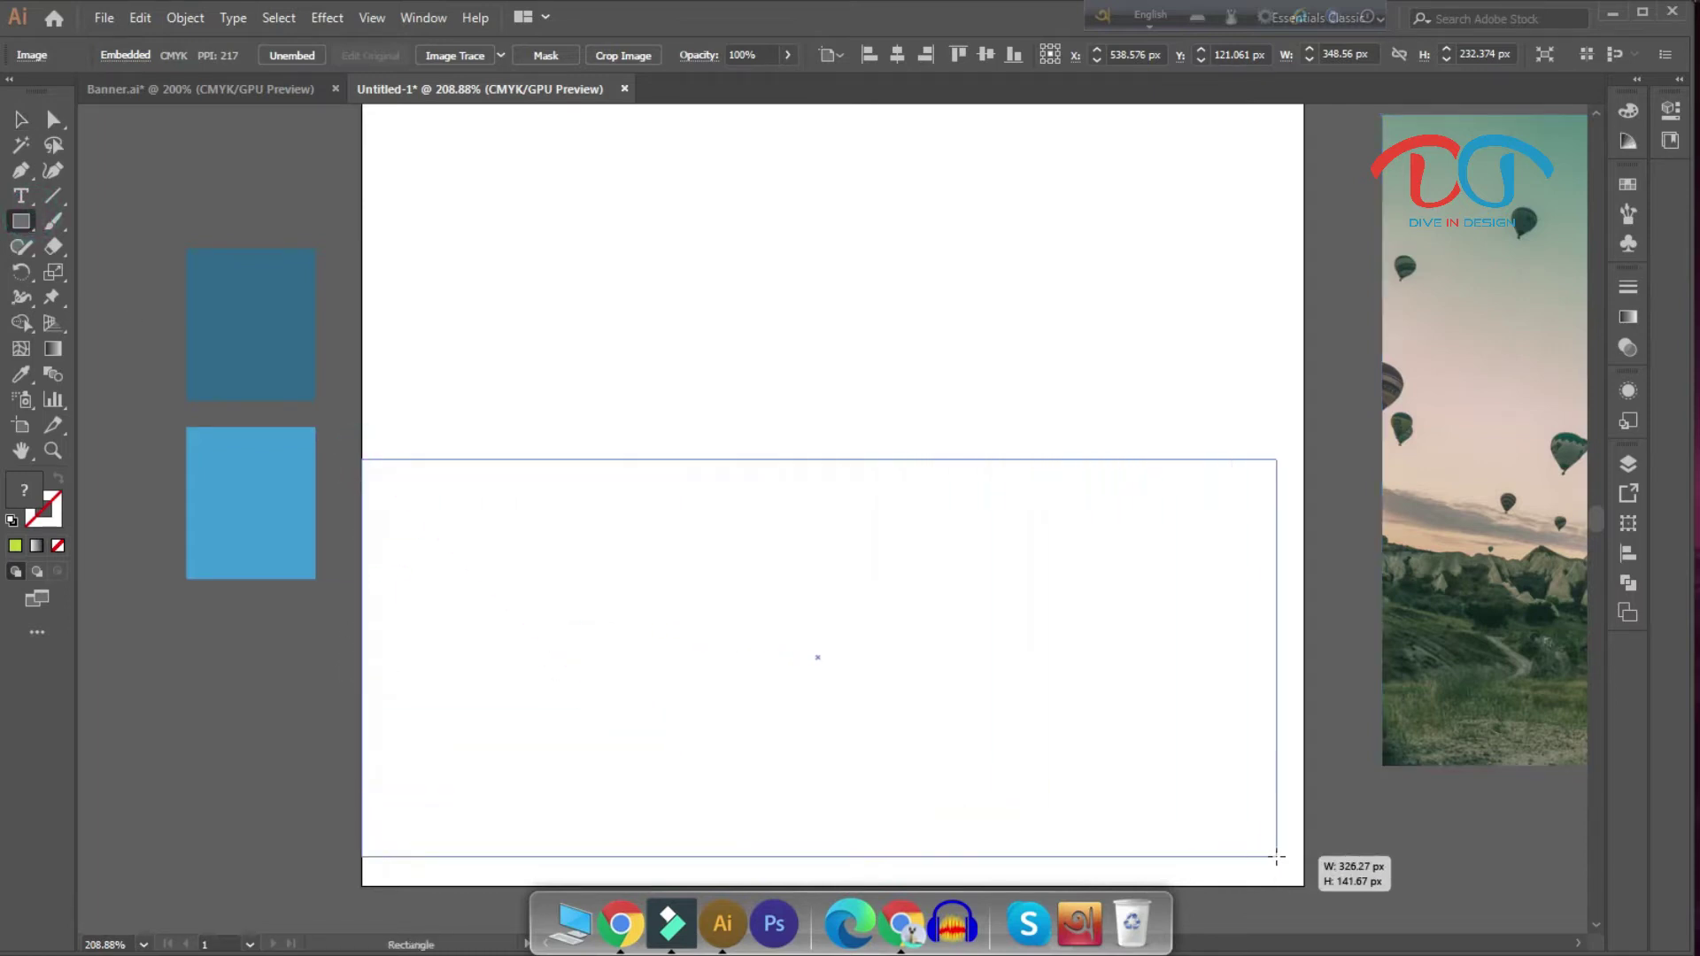
left_click_drag(1309, 878, 1308, 887)
scroll(1121, 845, "up", 1)
scroll(1069, 792, "down", 2)
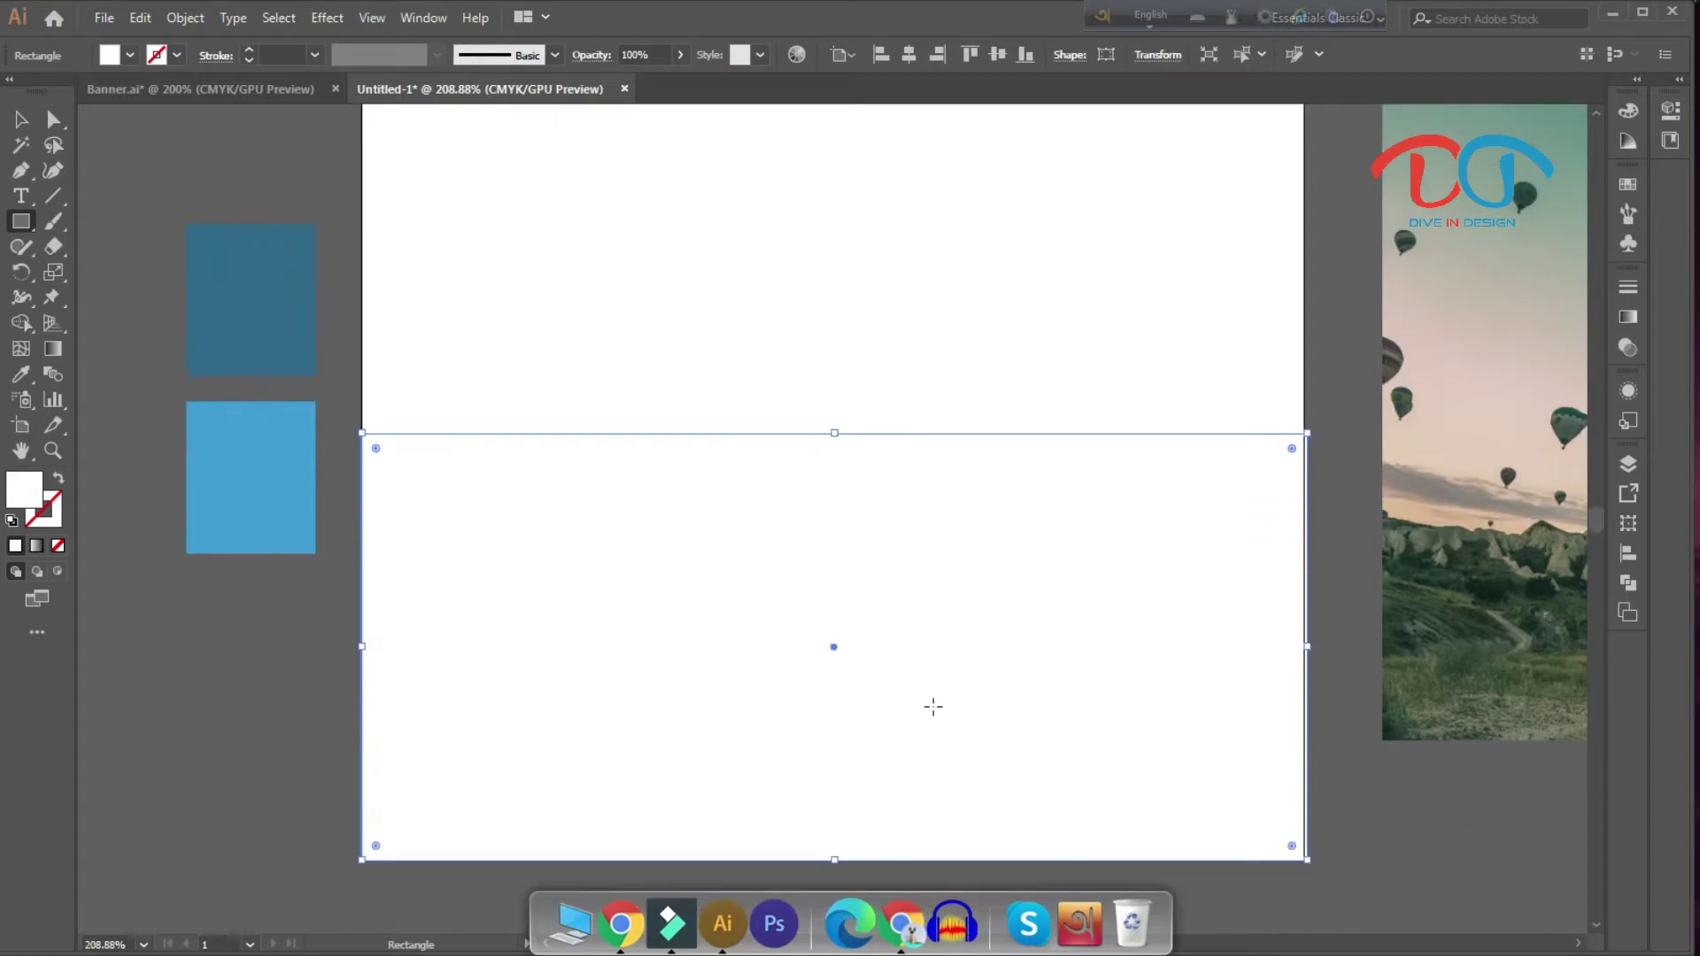
left_click_drag(834, 407, 834, 401)
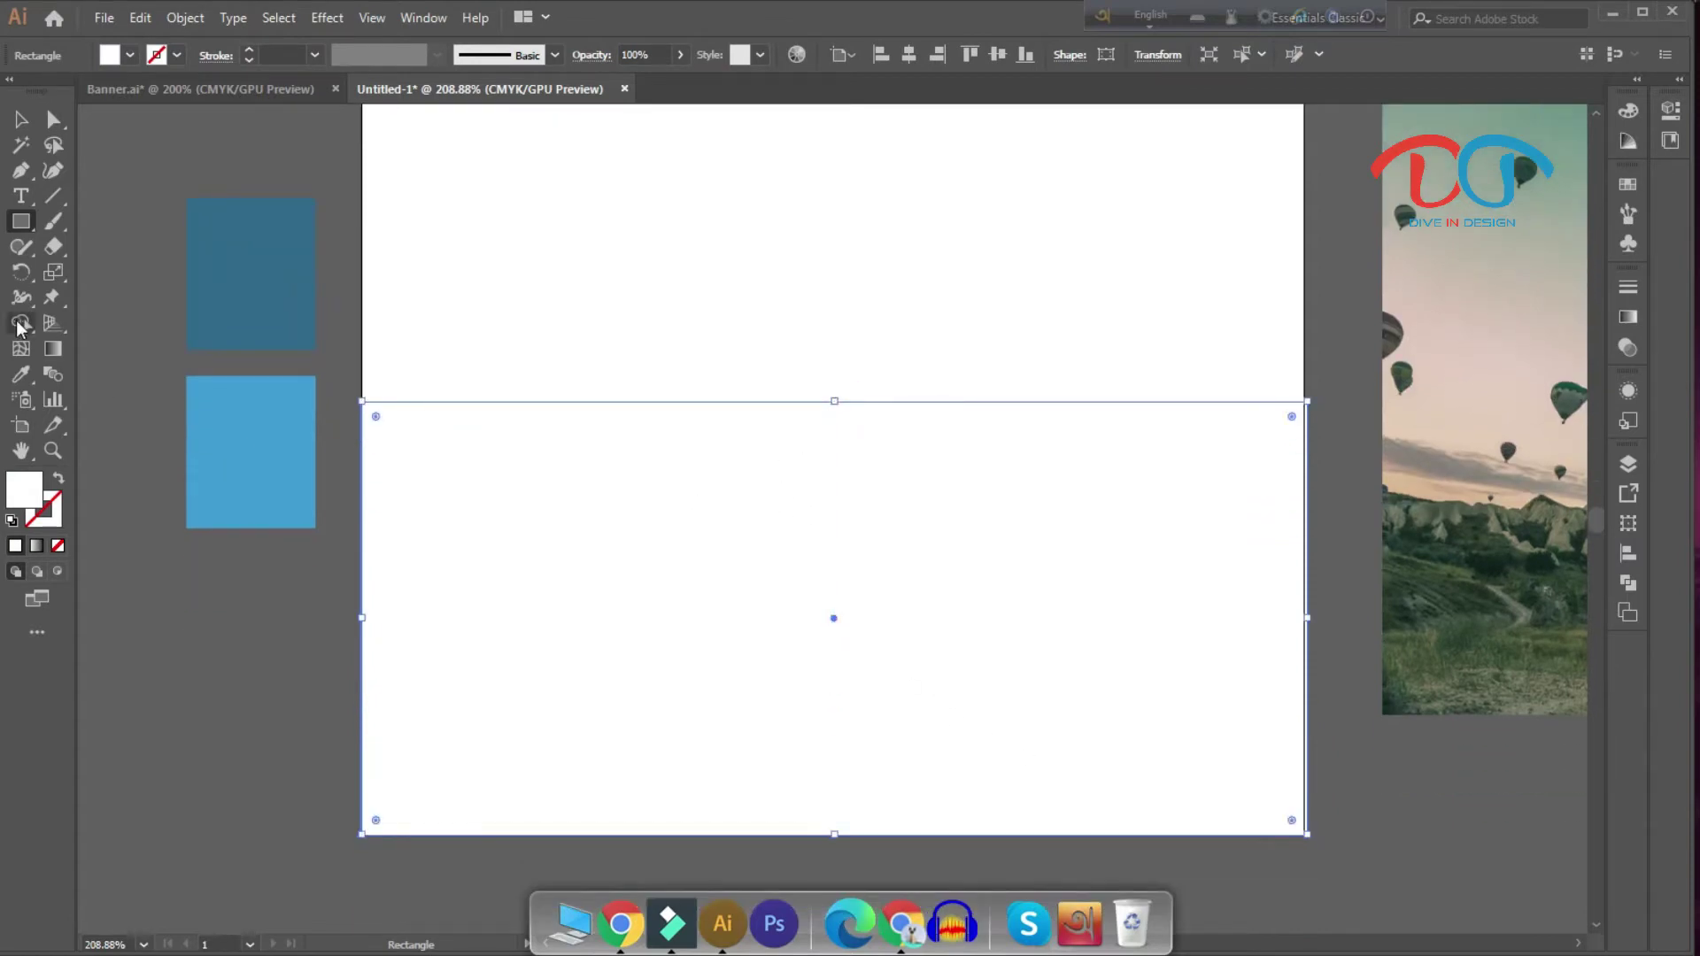
left_click(19, 375)
left_click(255, 452)
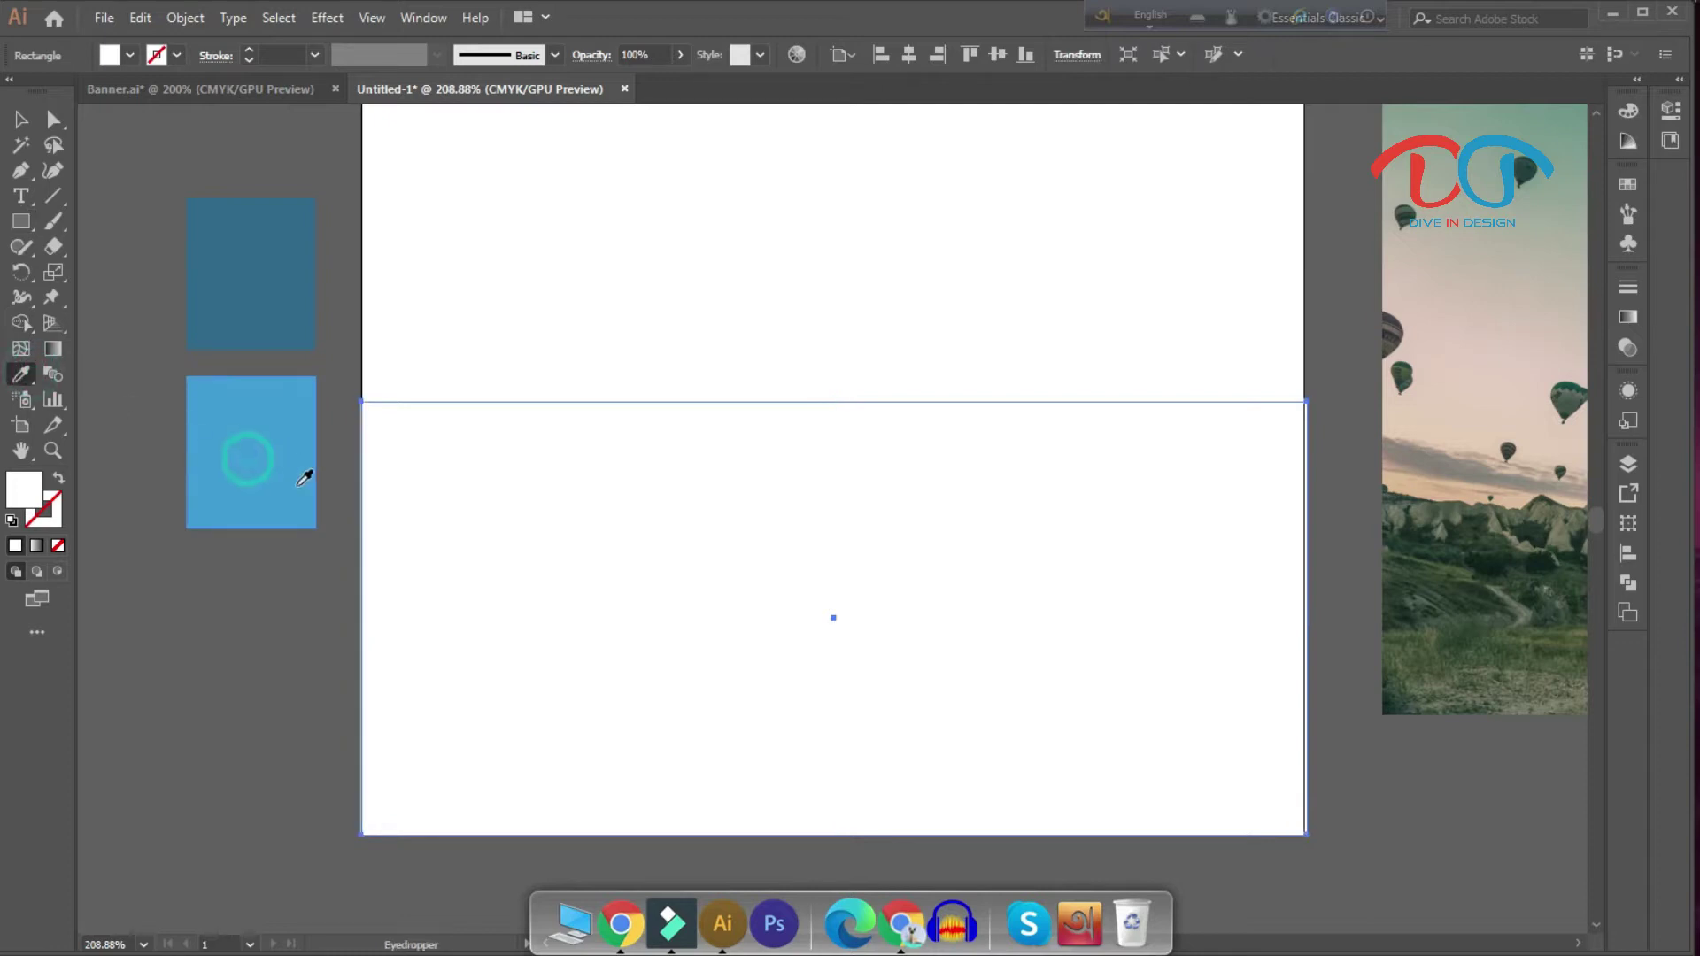
Step: Place the balloon photo behind the rectangle and clip it with Make Clipping Mask
left_click(21, 119)
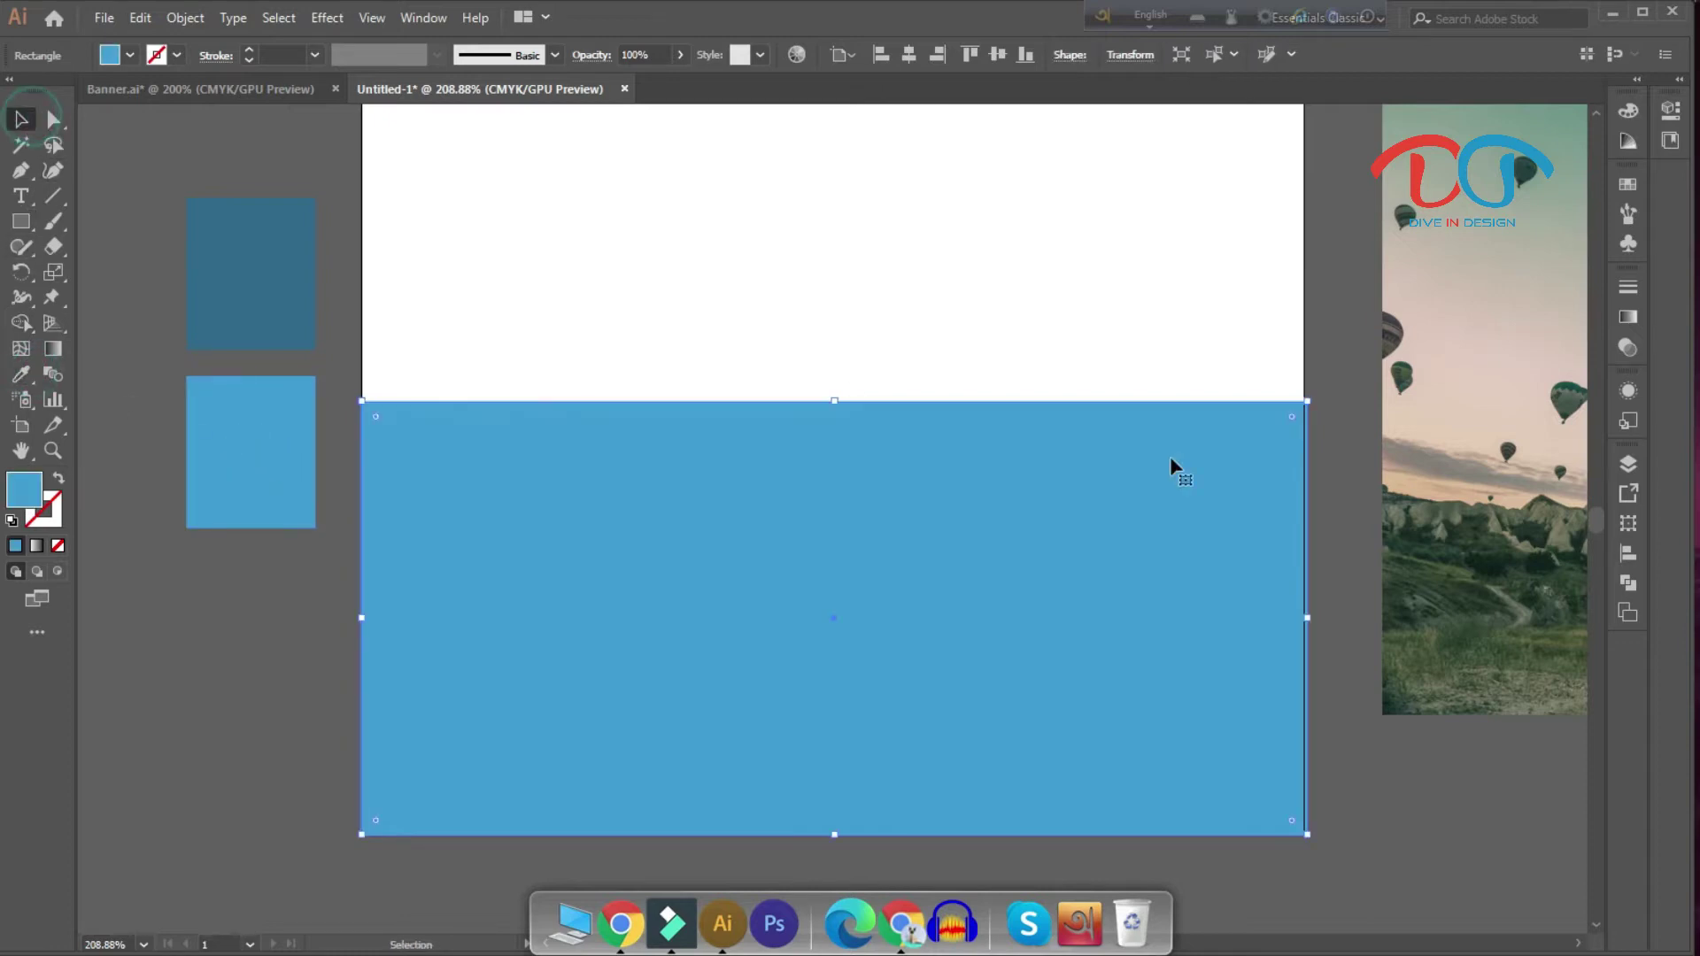
mouse_move(1452, 718)
left_mouse_down()
mouse_move(808, 794)
mouse_move(448, 783)
left_mouse_up()
scroll(462, 788, "down", 2)
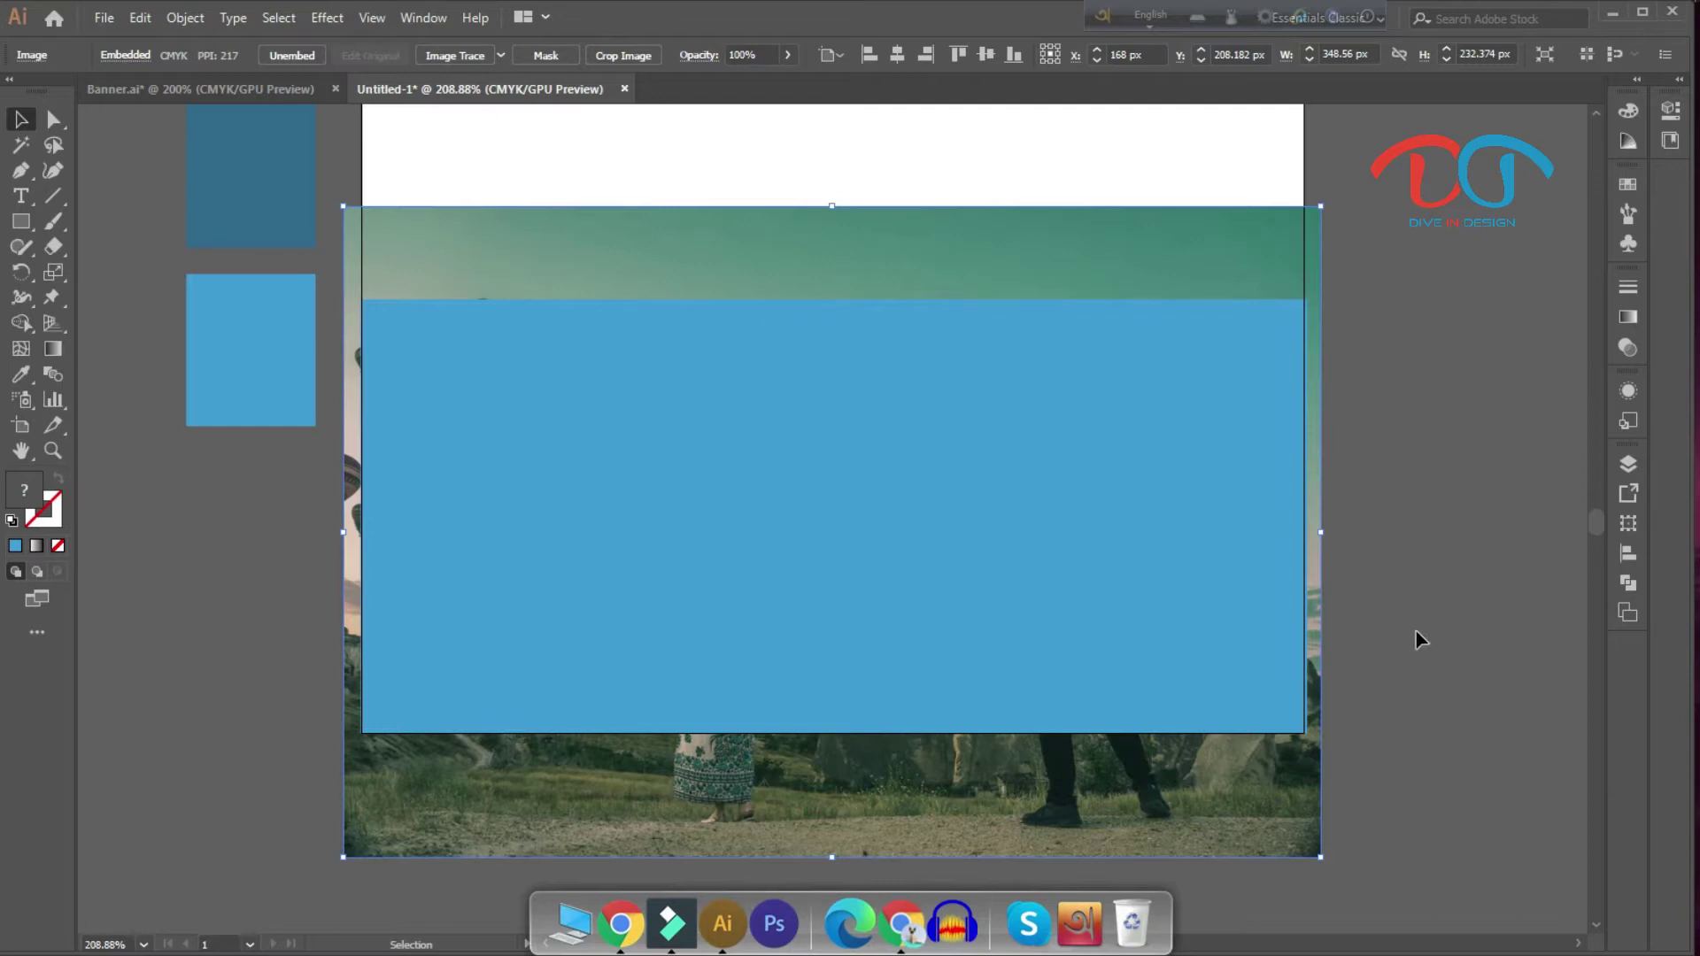
mouse_move(901, 253)
left_mouse_down()
mouse_move(899, 222)
mouse_move(890, 233)
left_mouse_up()
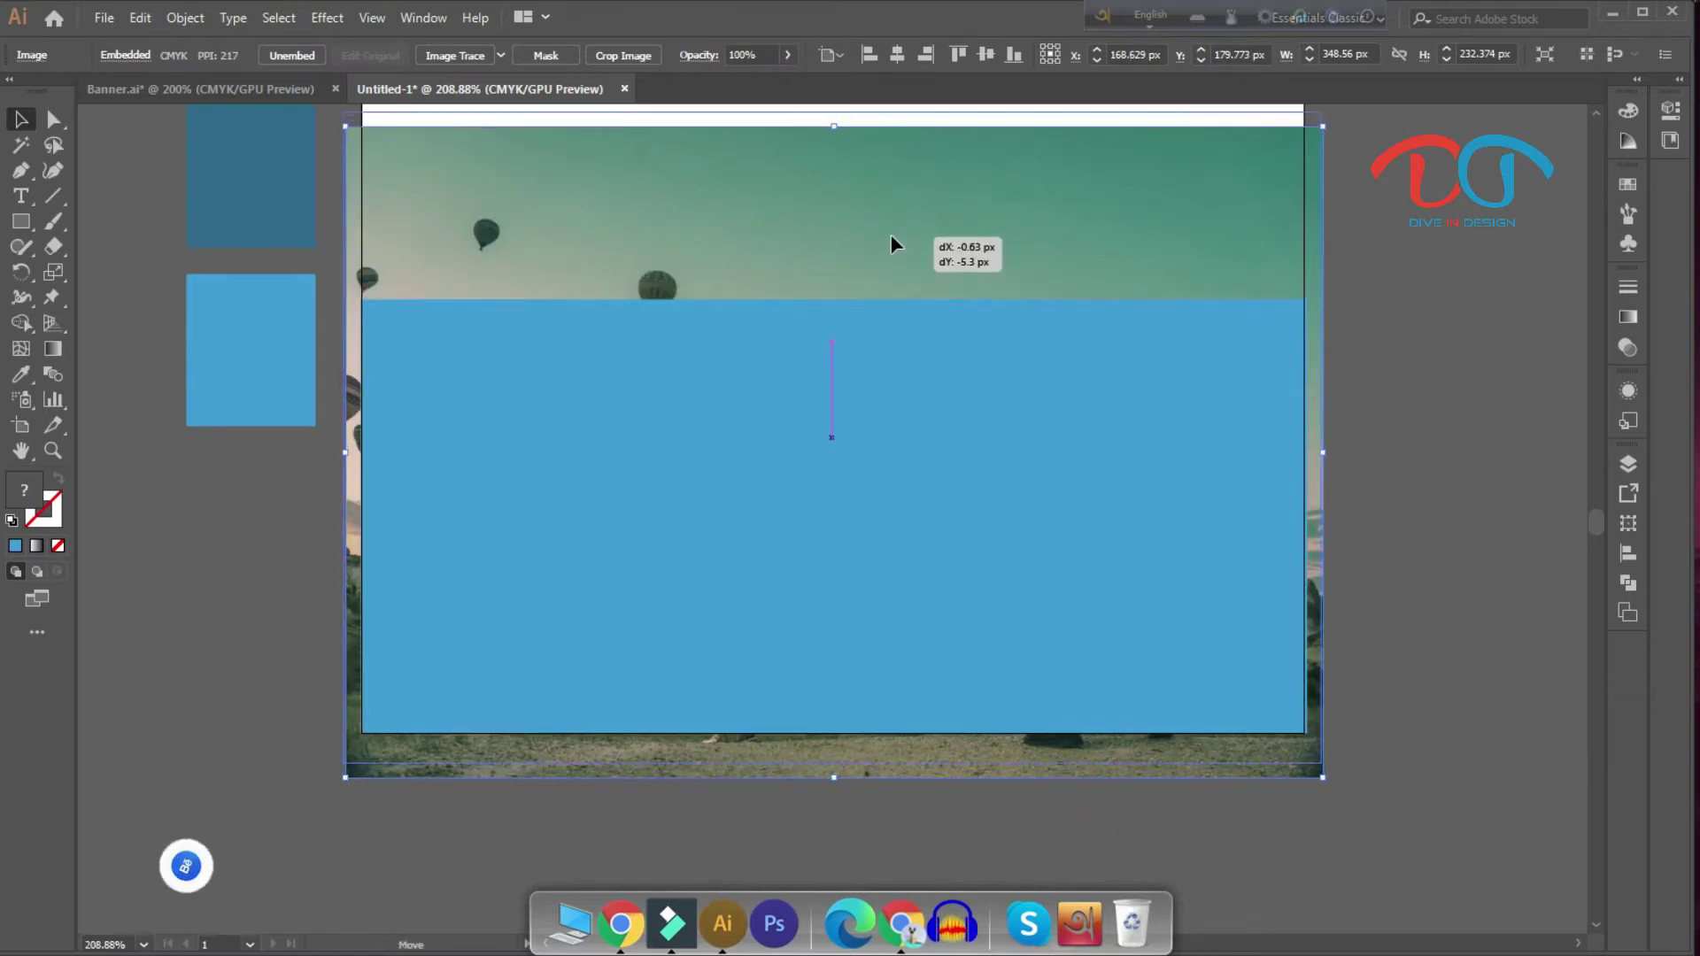
left_click_drag(217, 576, 914, 714)
right_click(785, 531)
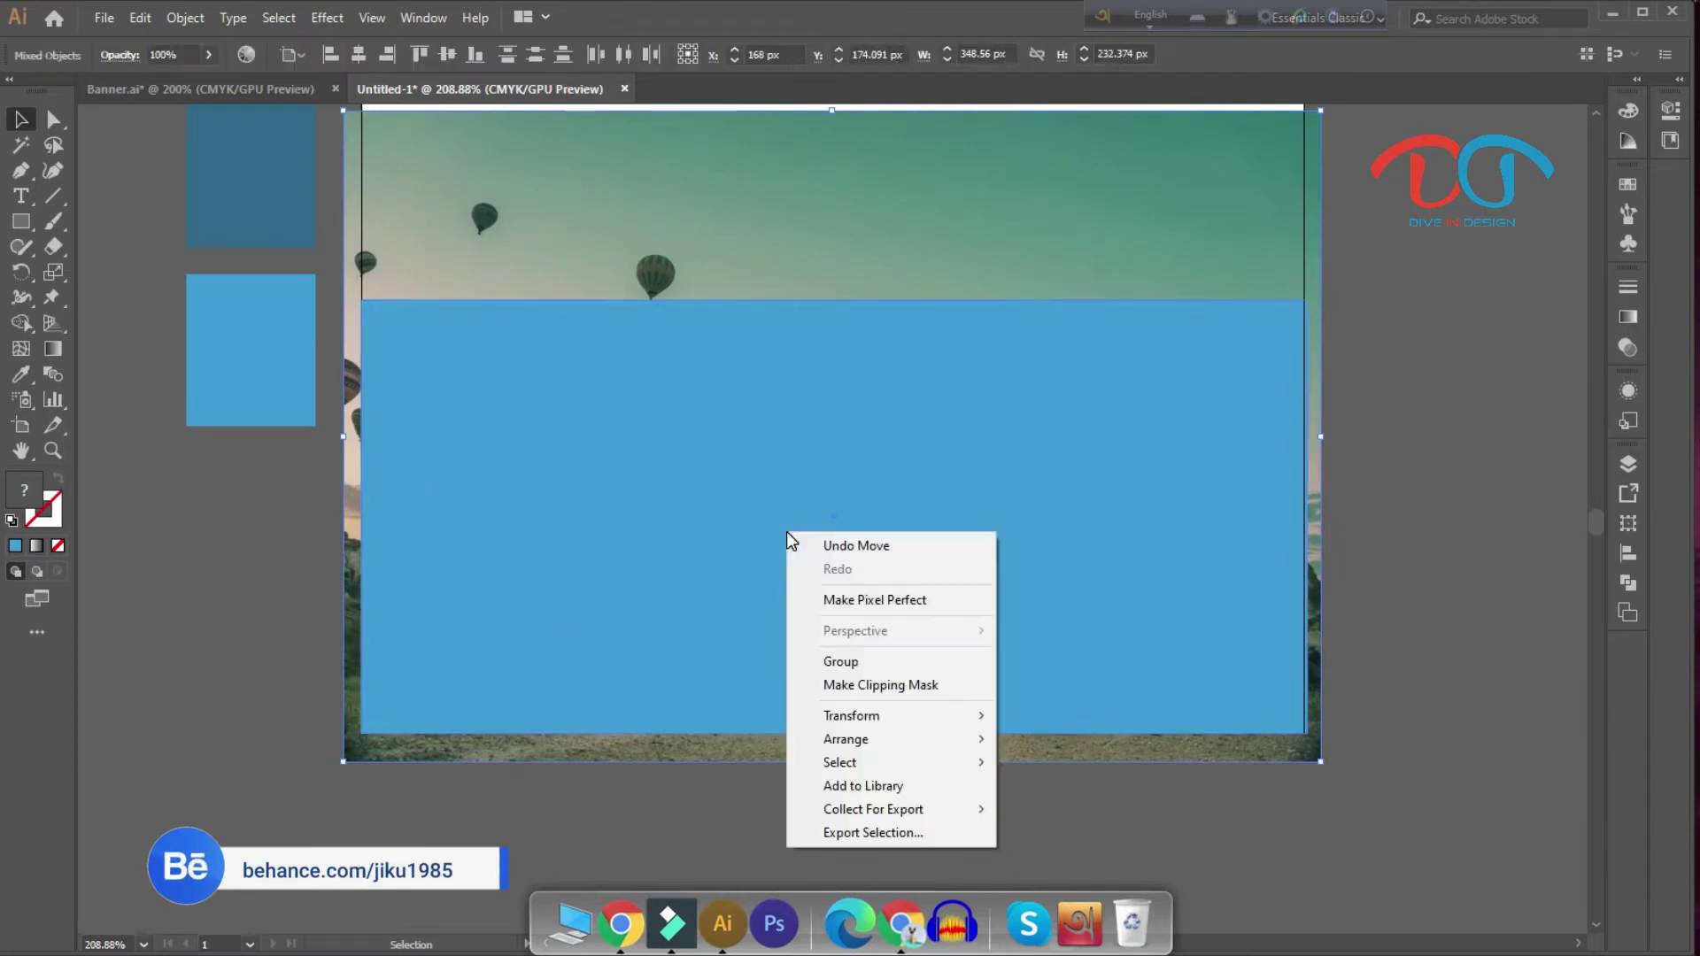
left_click(870, 691)
scroll(863, 770, "up", 1)
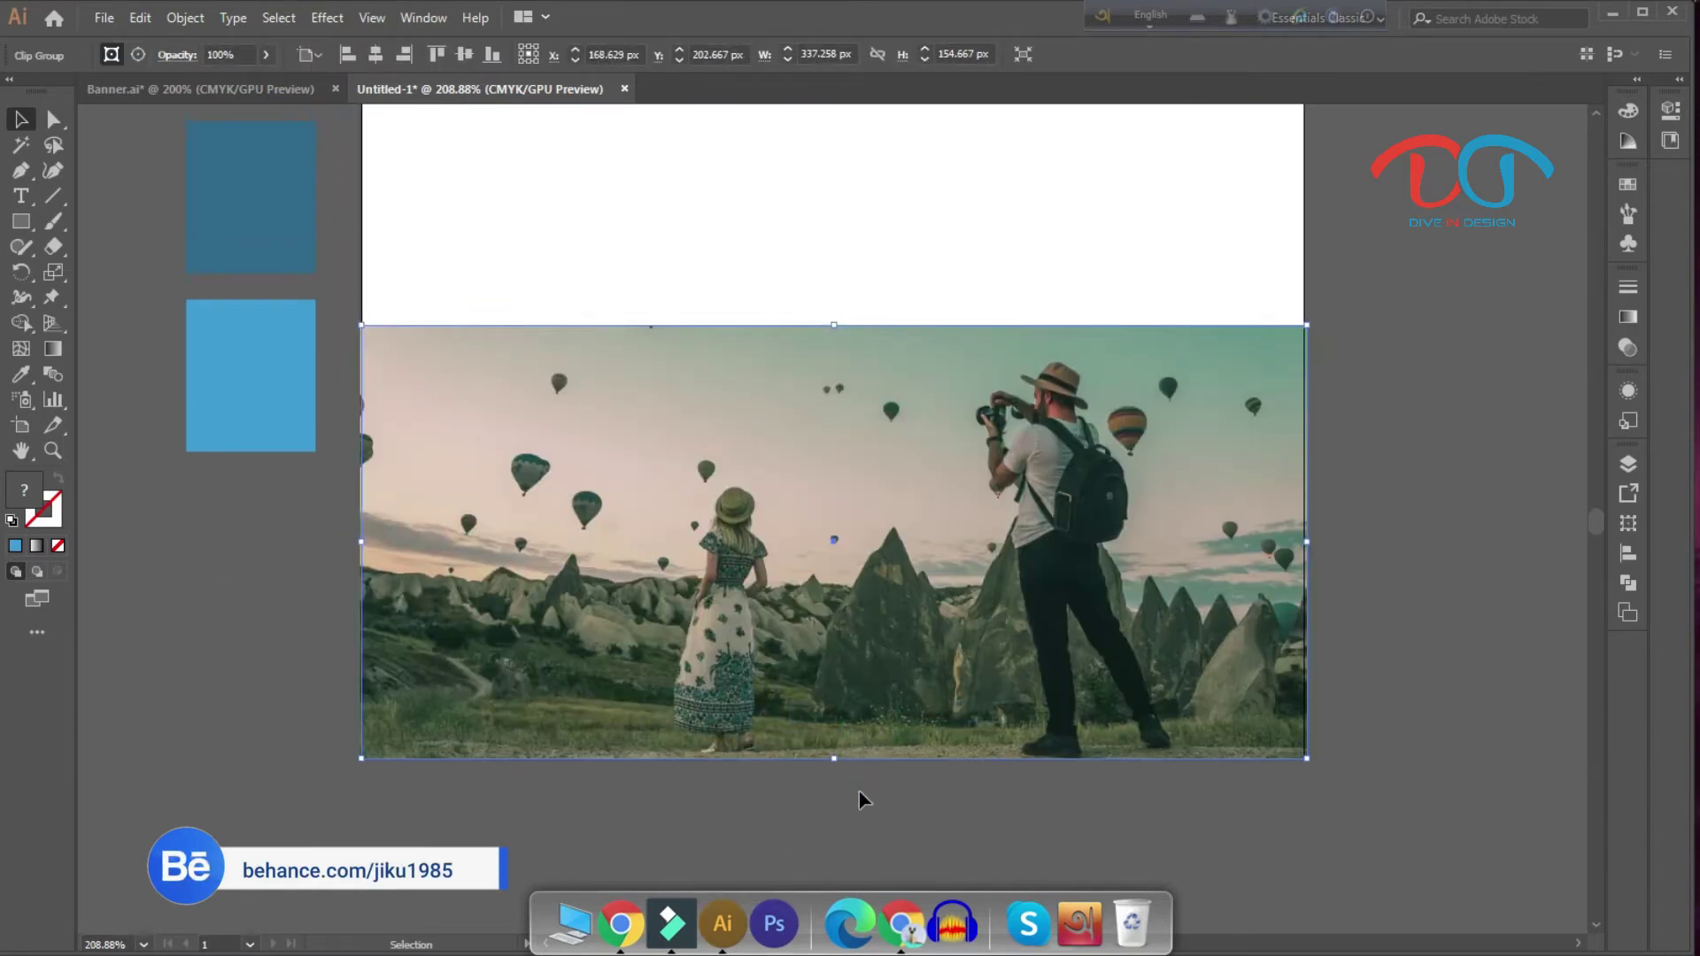
left_click(859, 827)
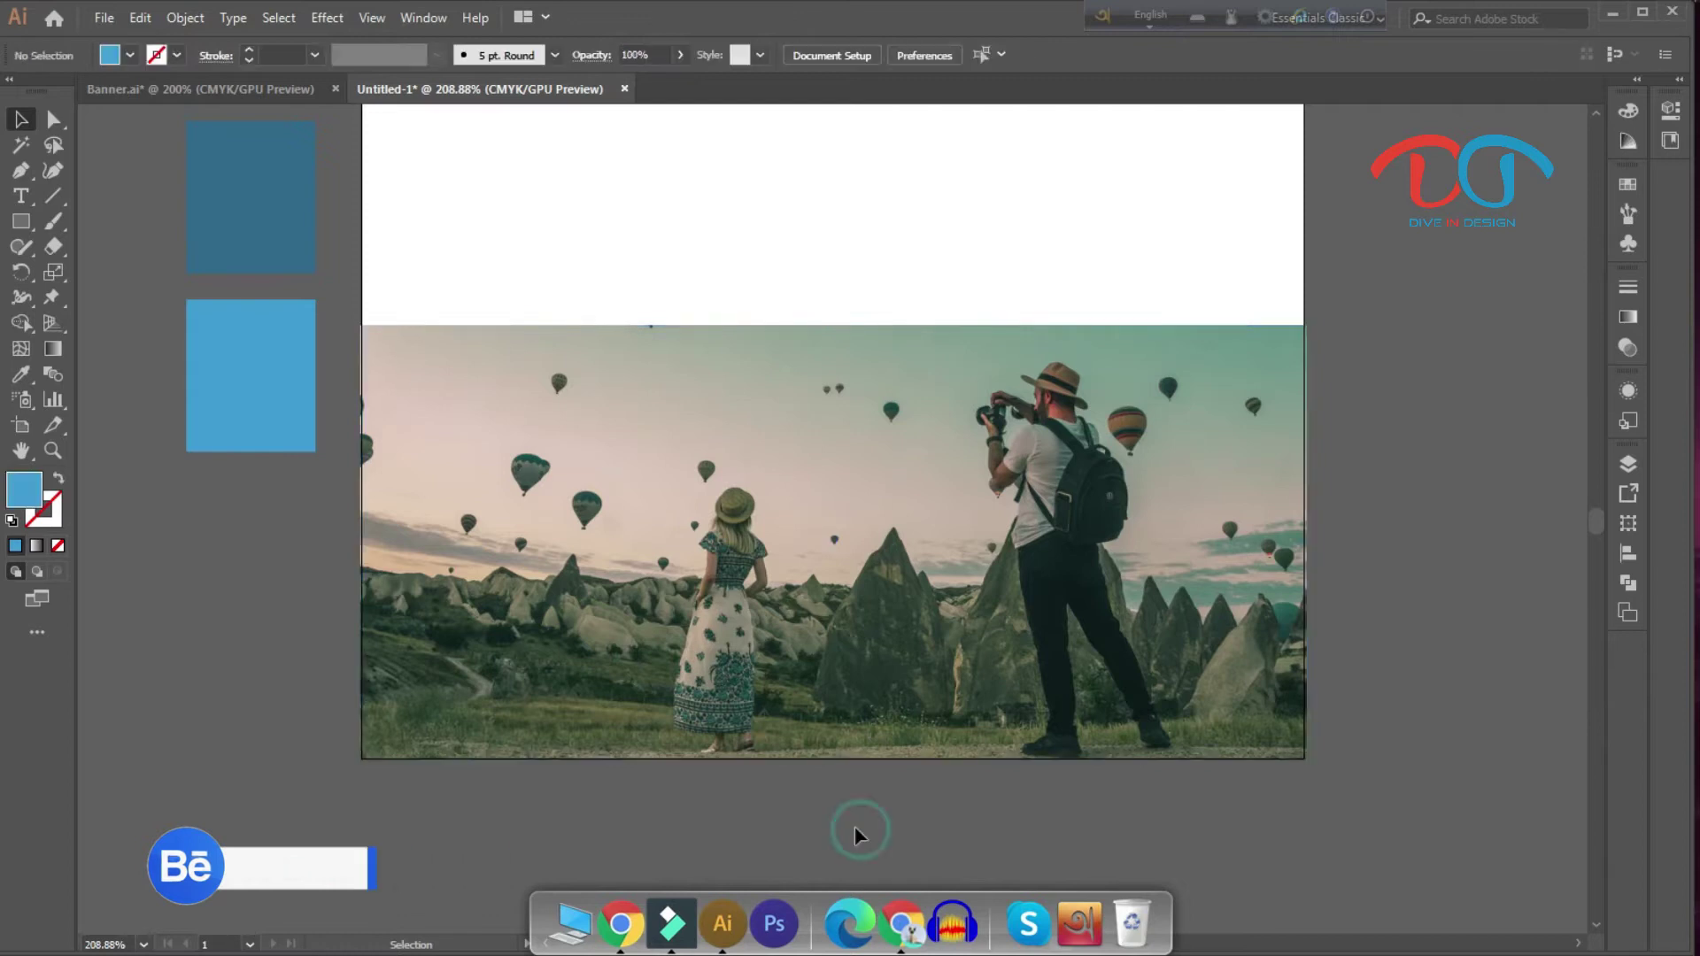
Step: Draw a rectangle over the photo's bottom in the dark-blue swatch colour, opacity about 64%
left_click(22, 222)
mouse_move(362, 607)
left_mouse_down()
mouse_move(662, 750)
mouse_move(1306, 758)
left_mouse_up()
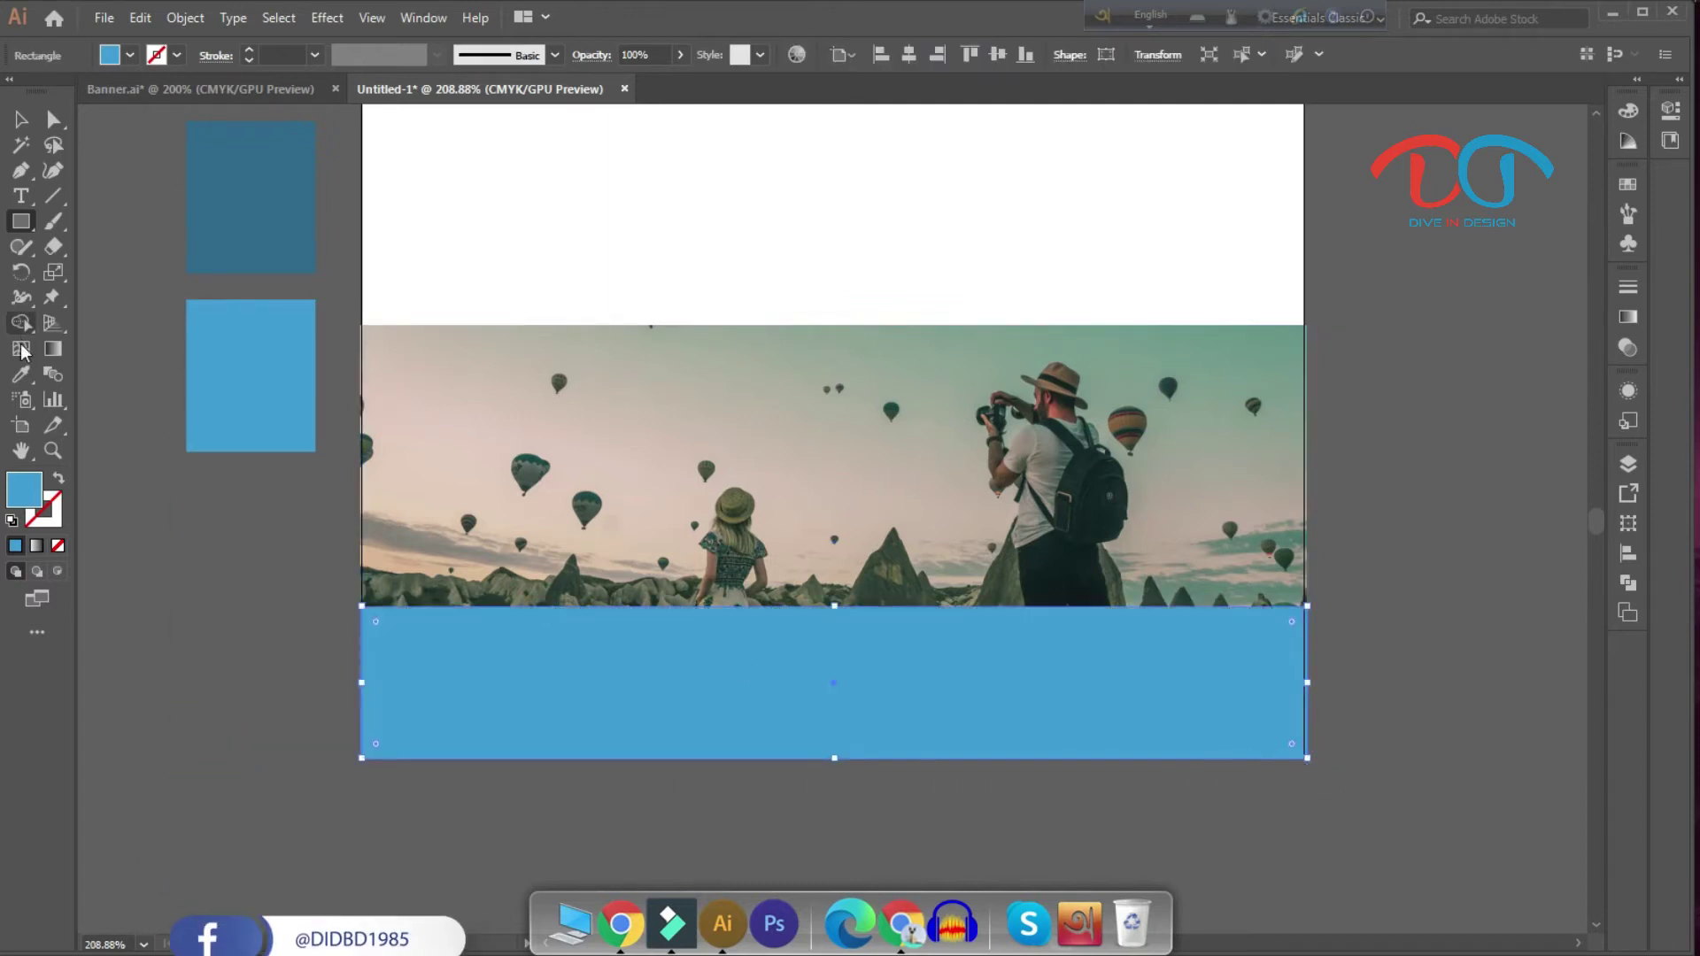
left_click(21, 373)
left_click(271, 196)
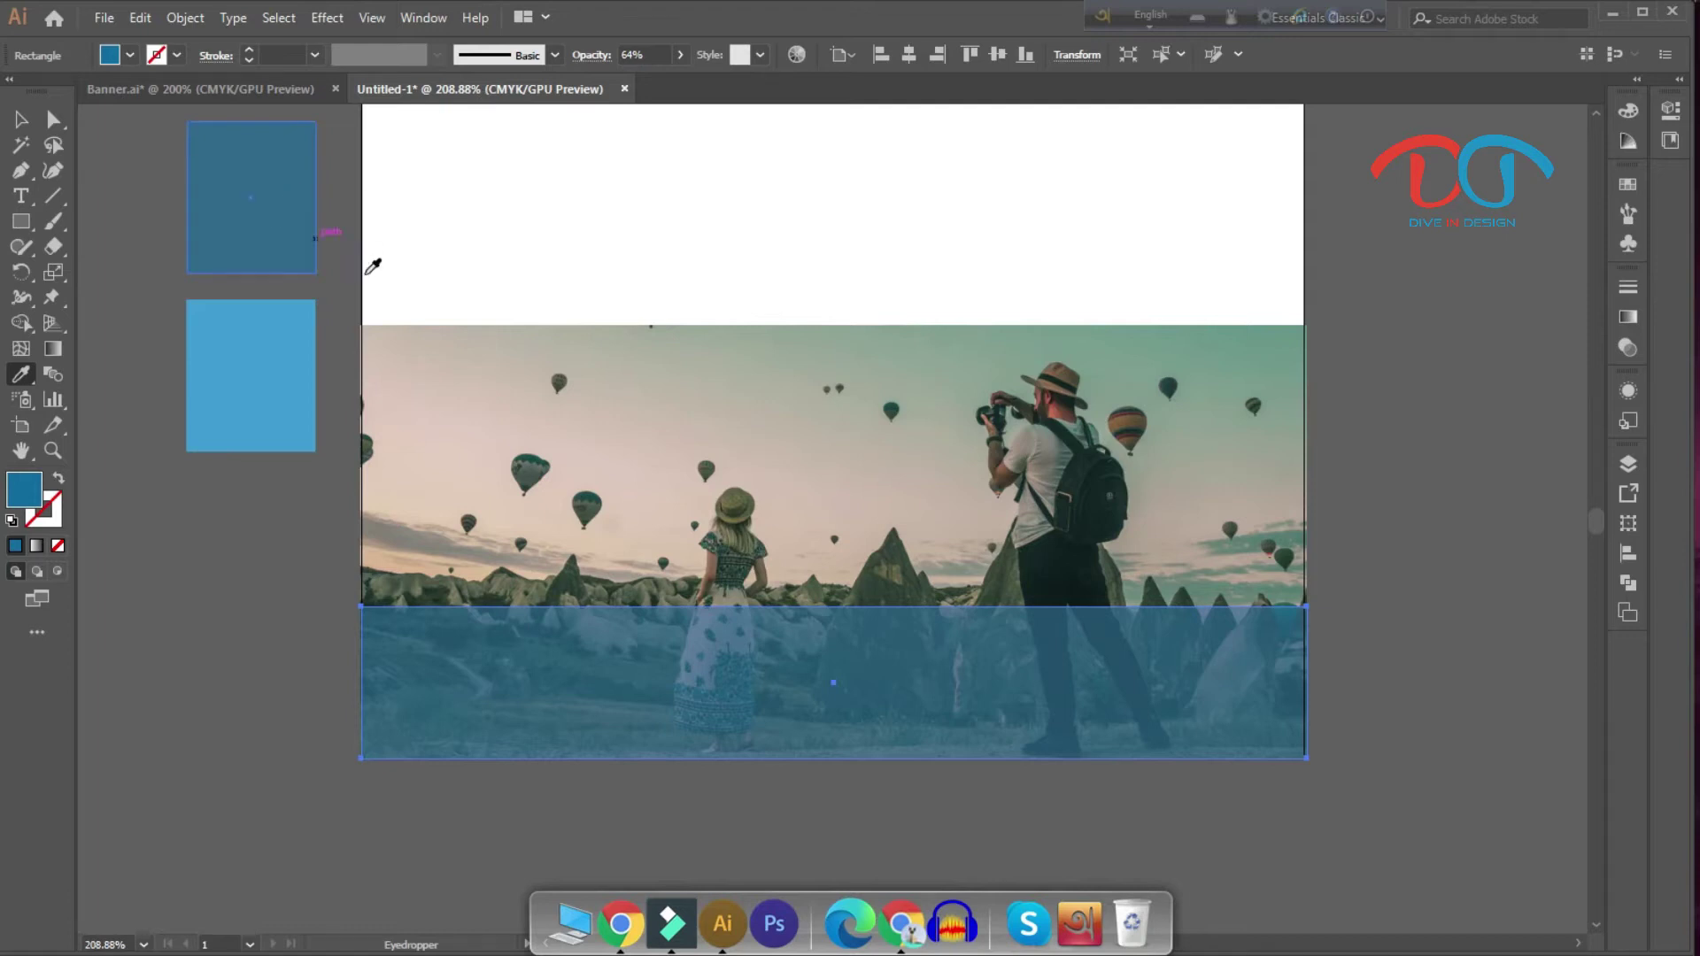
left_click(644, 54)
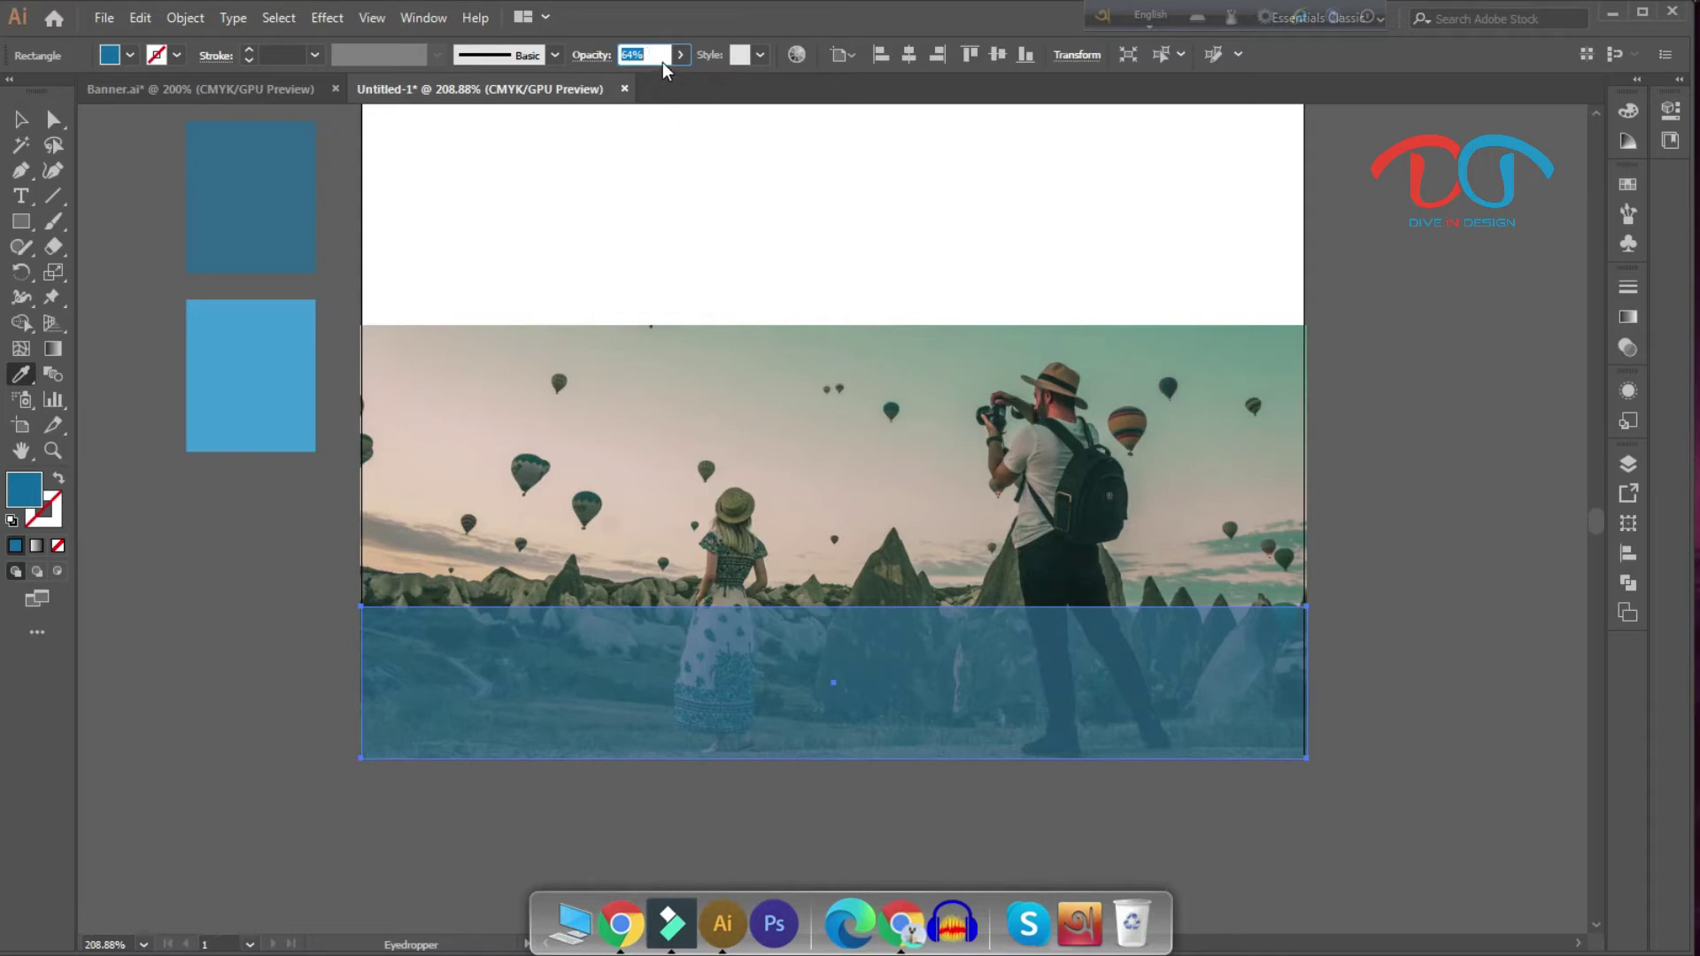
type("100")
key("Return")
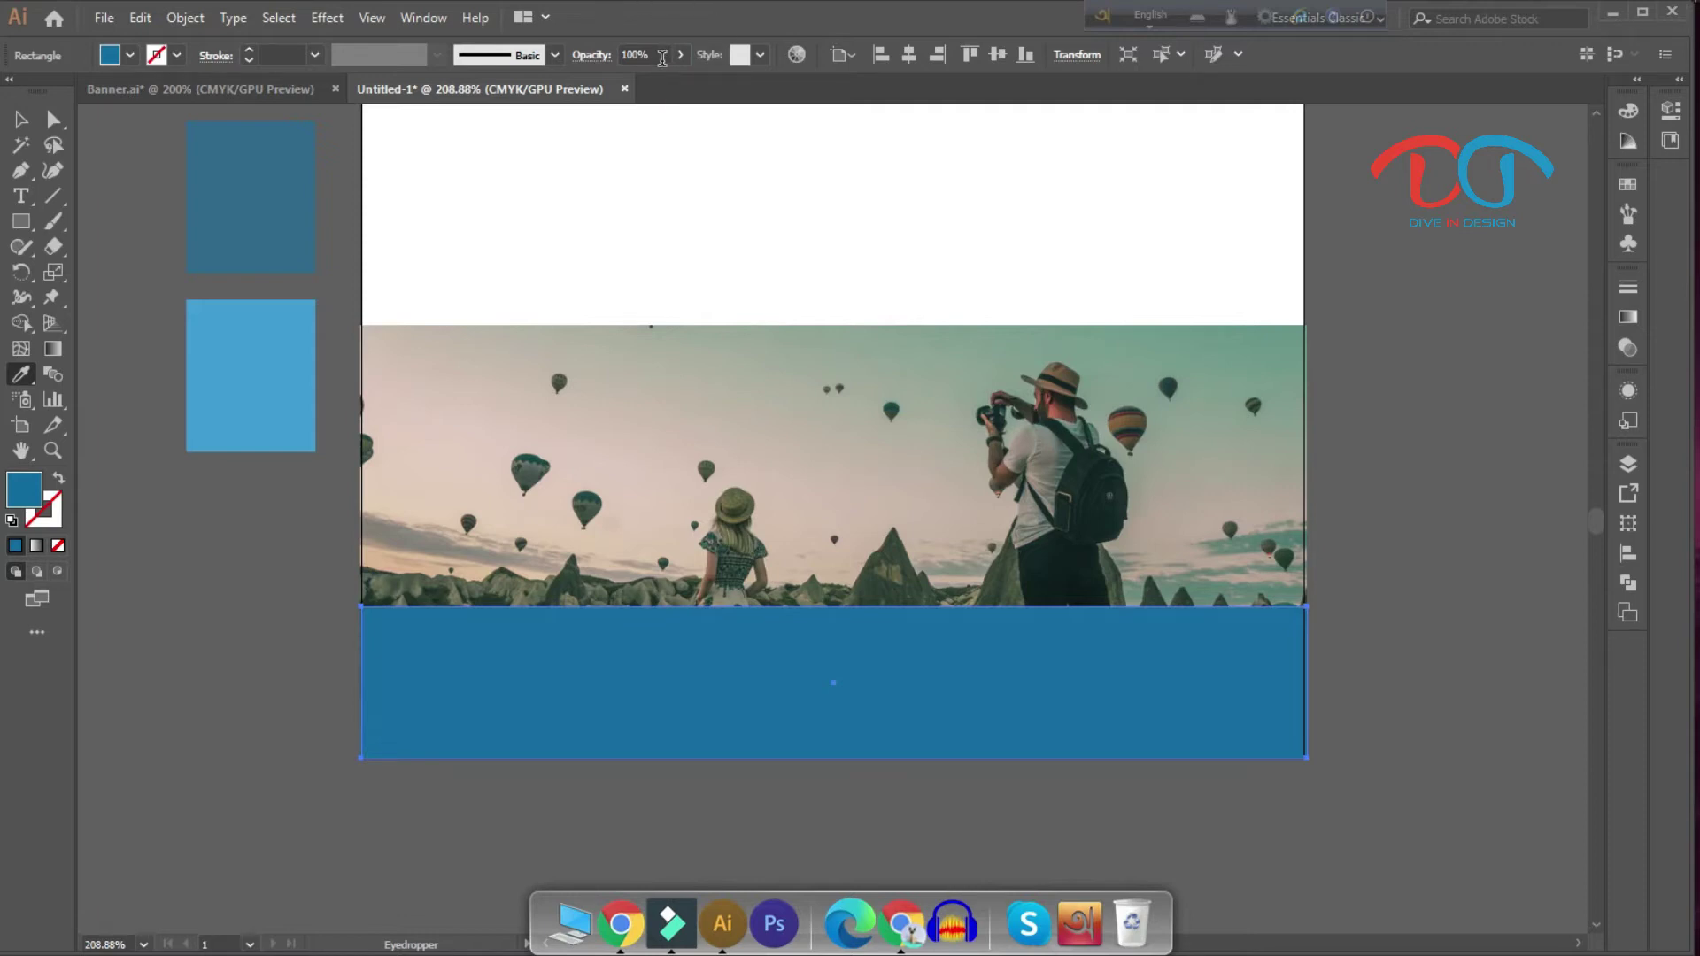
left_click(661, 56)
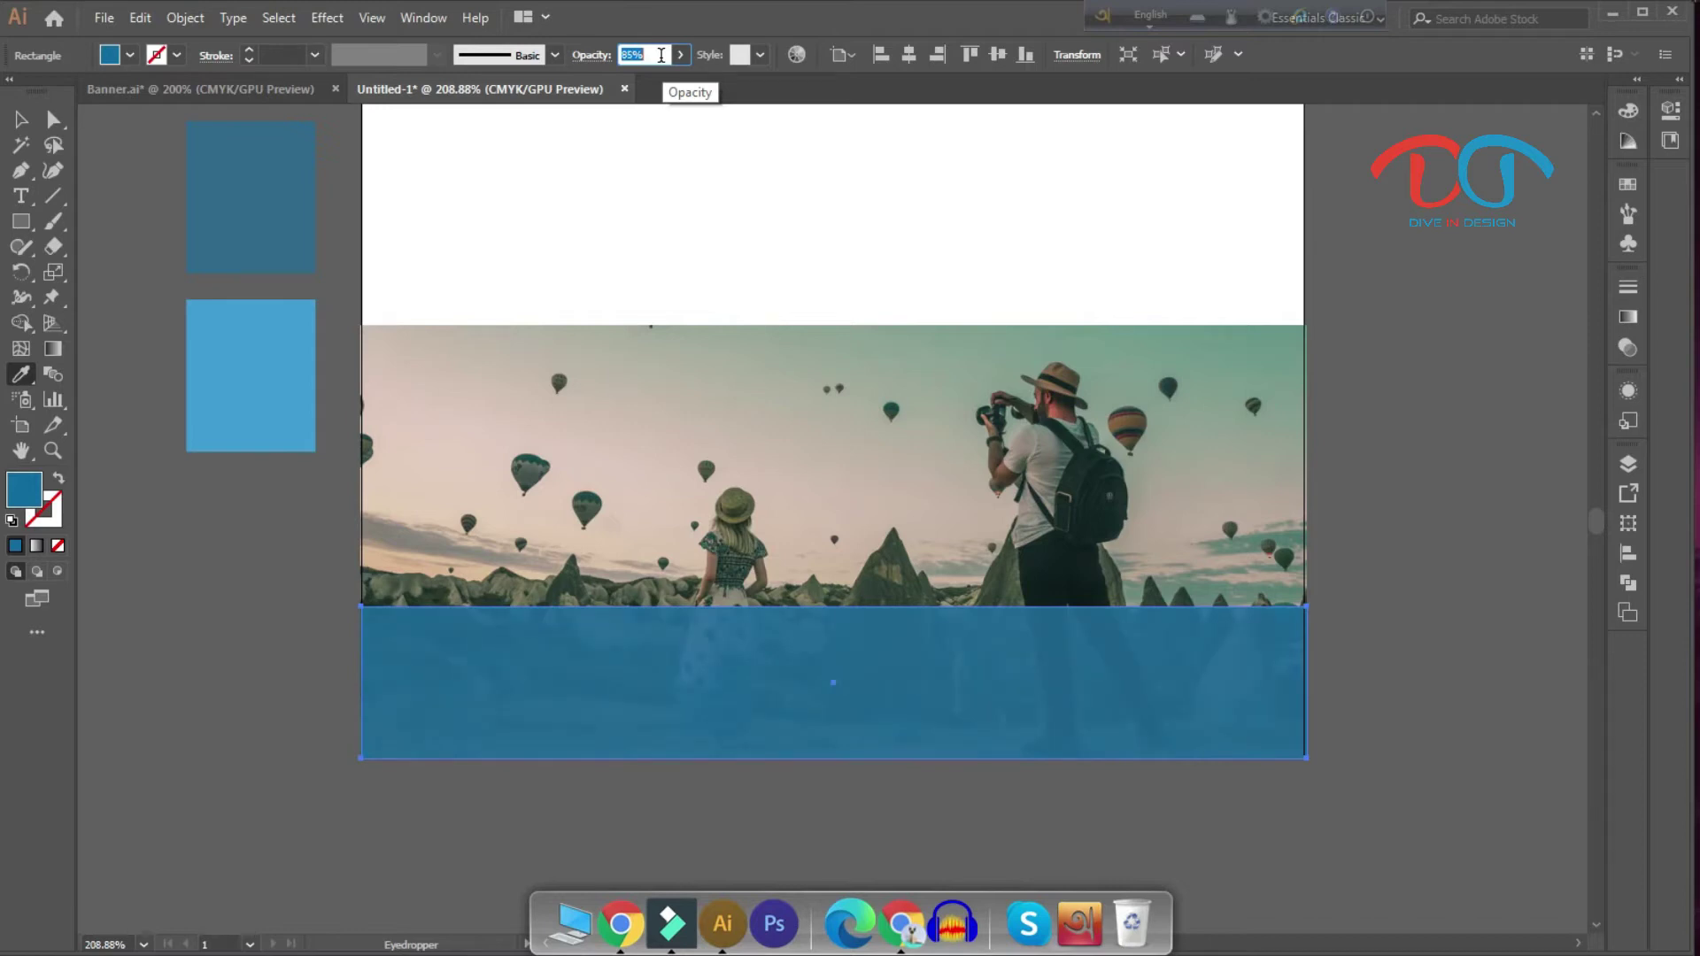
key("Down")
key("Down")
key("Down")
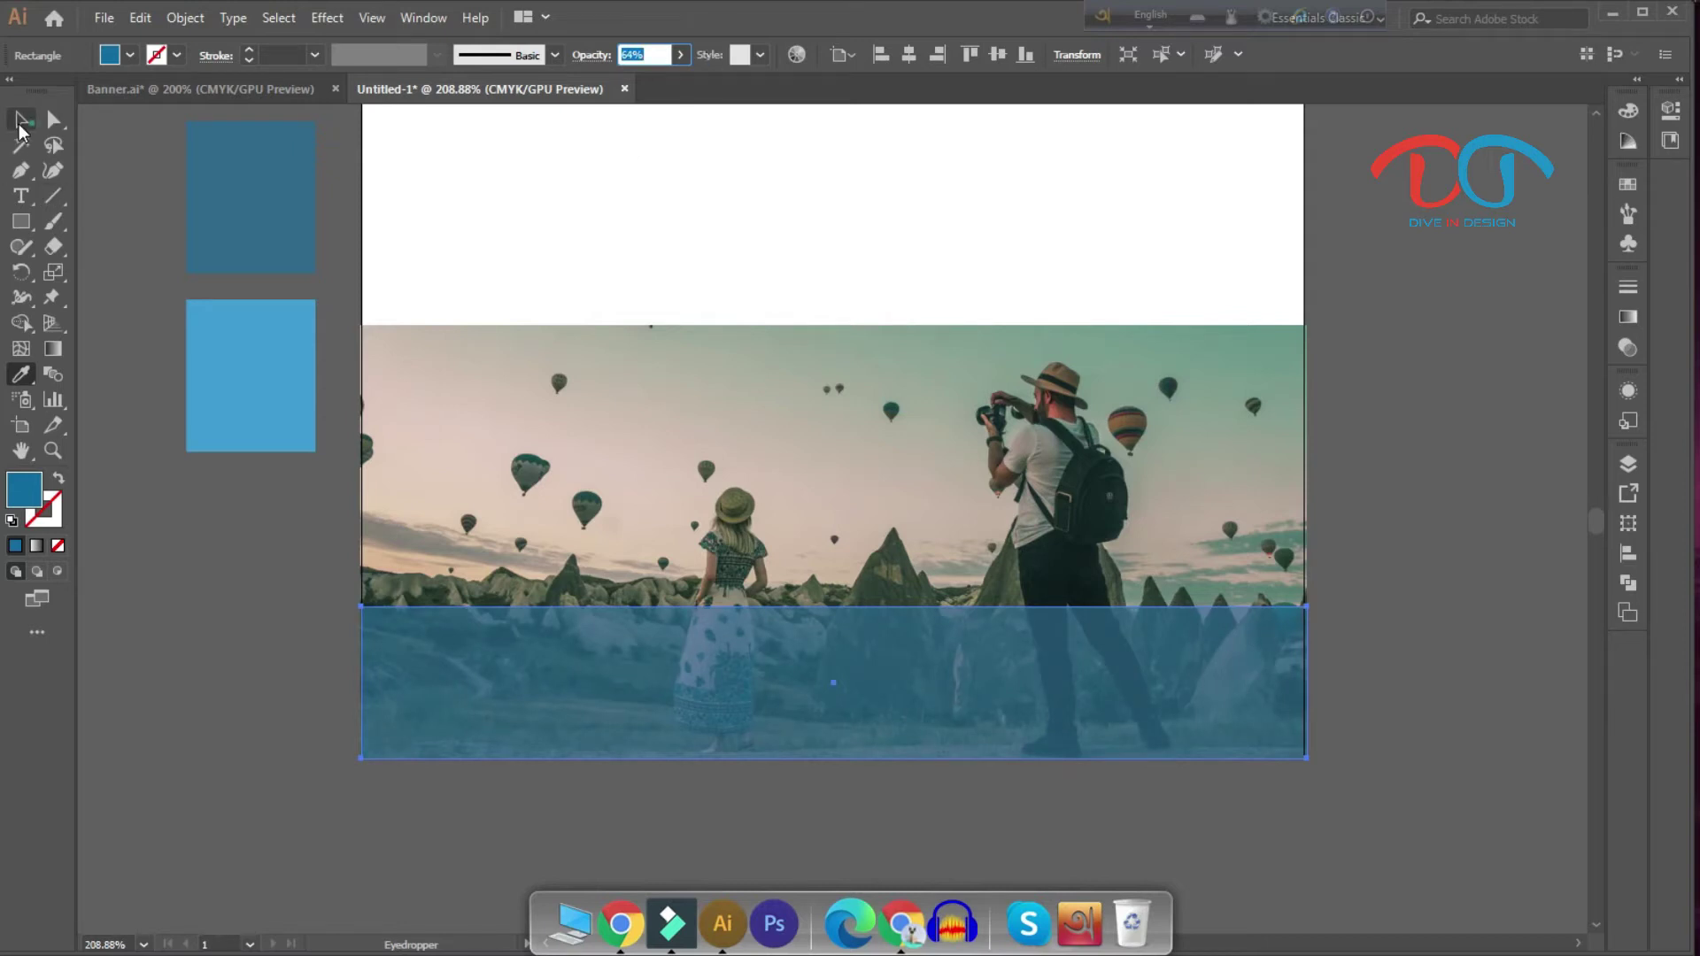
Step: Deselect the strip and photo, then scroll up to the empty top area
left_click(20, 122)
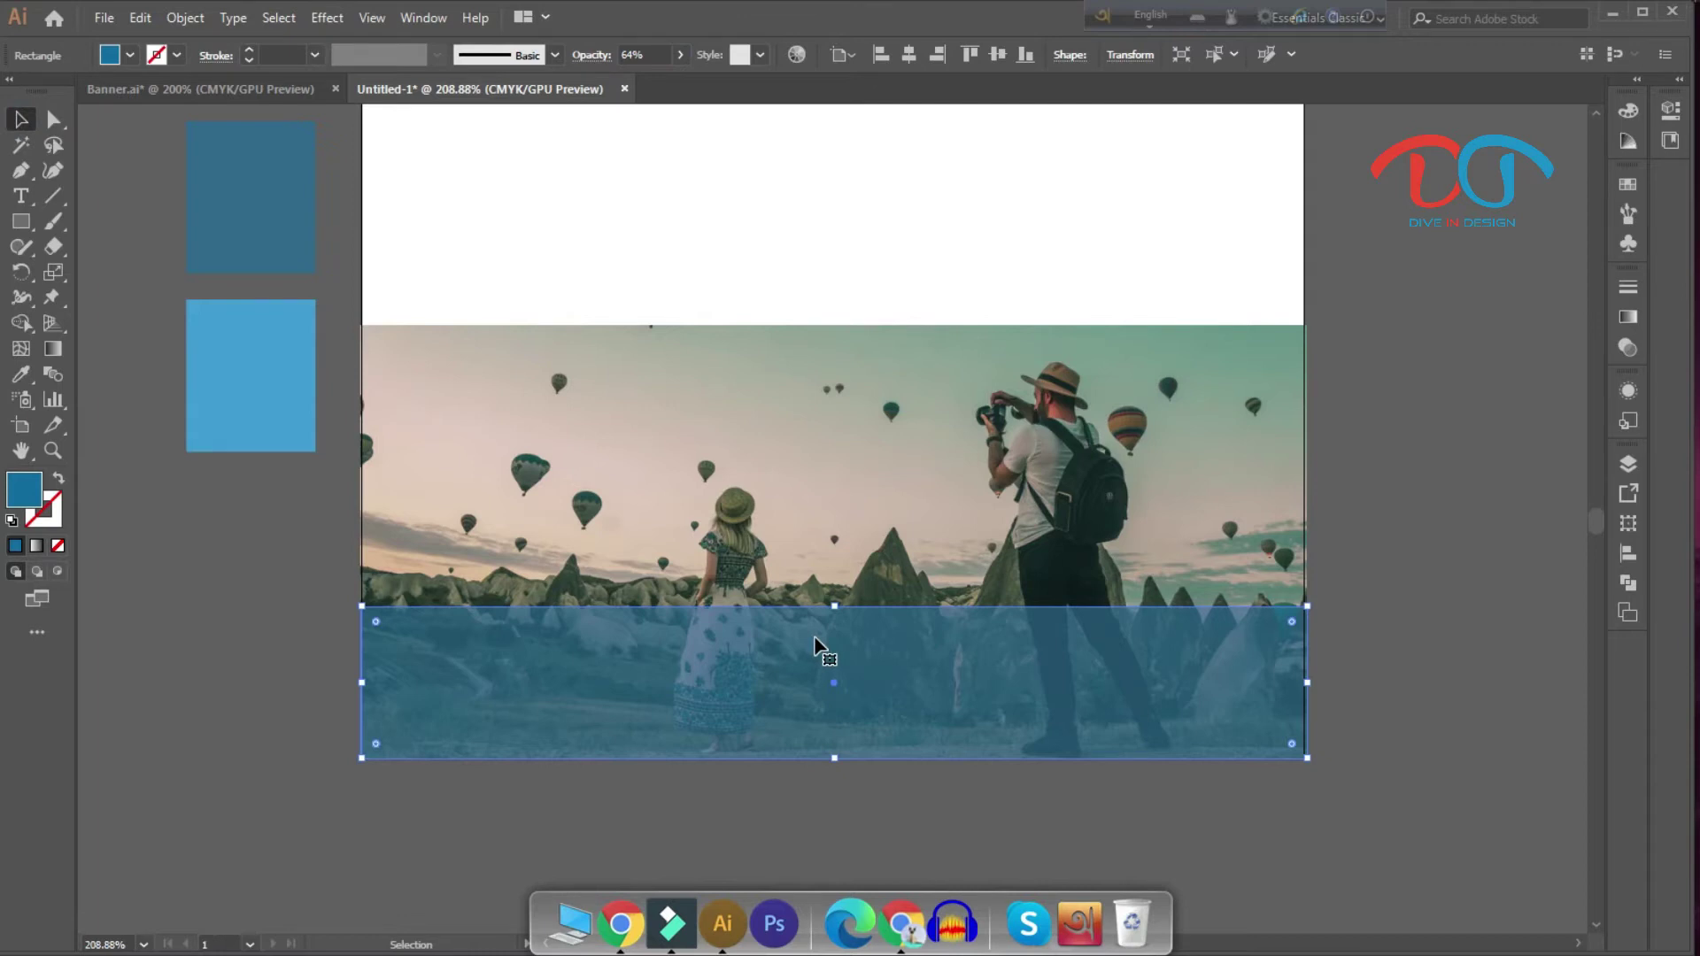
key("ctrl+shift+a")
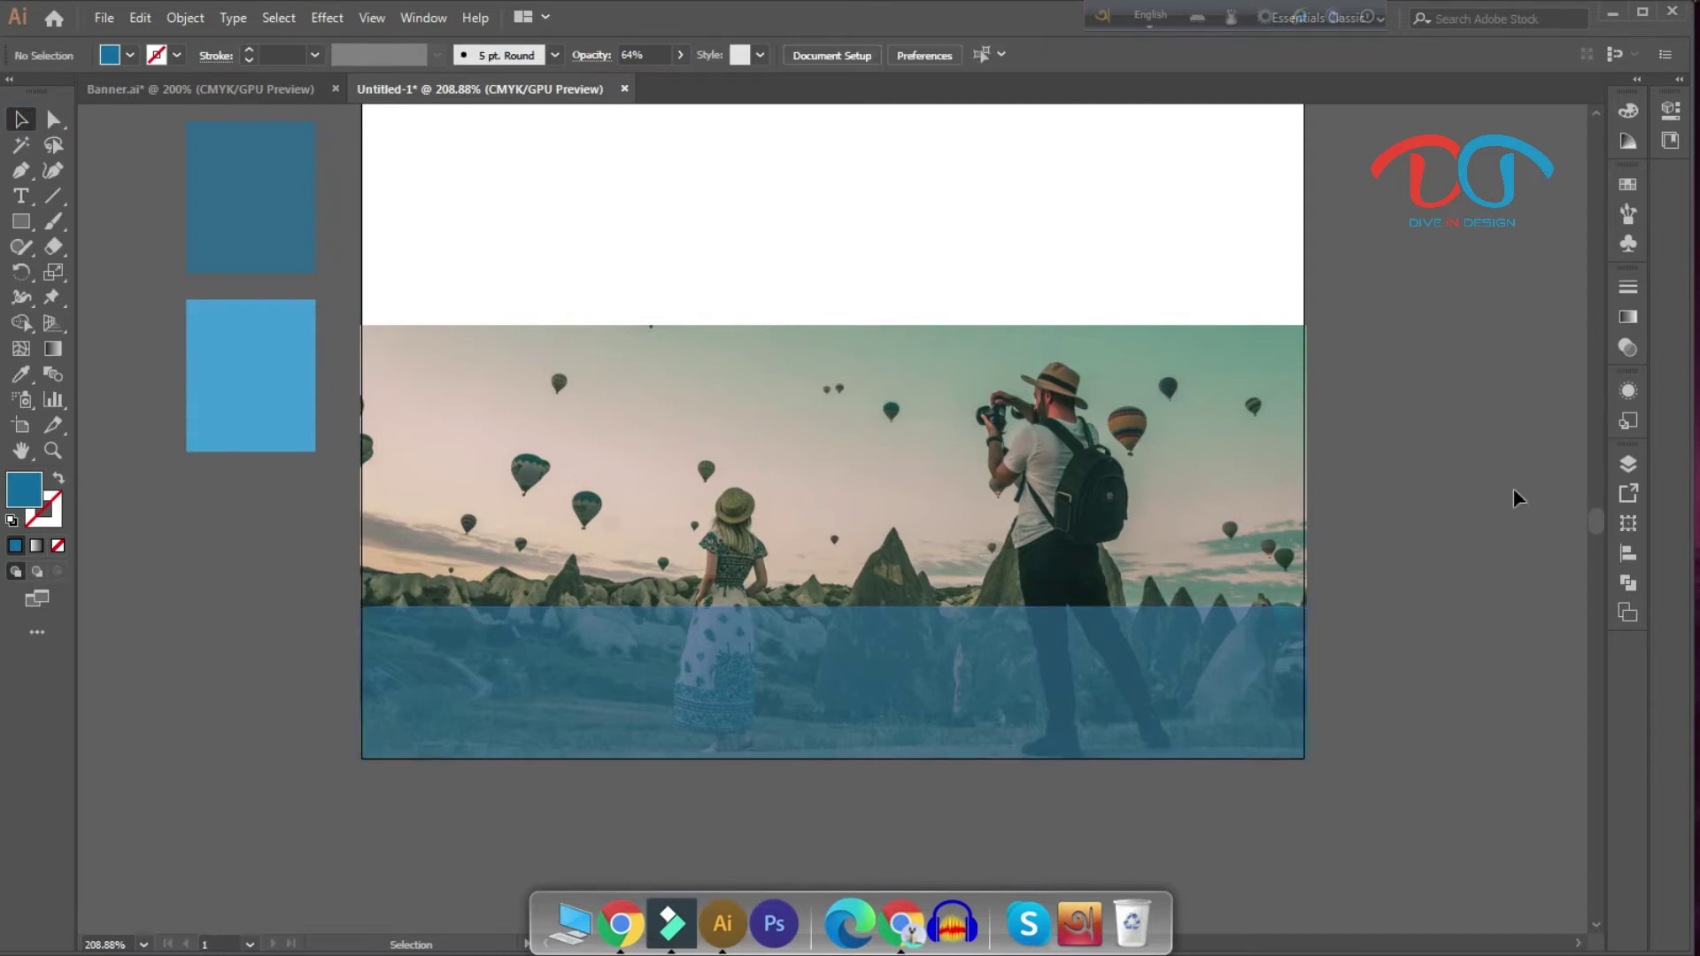
left_click(1021, 535)
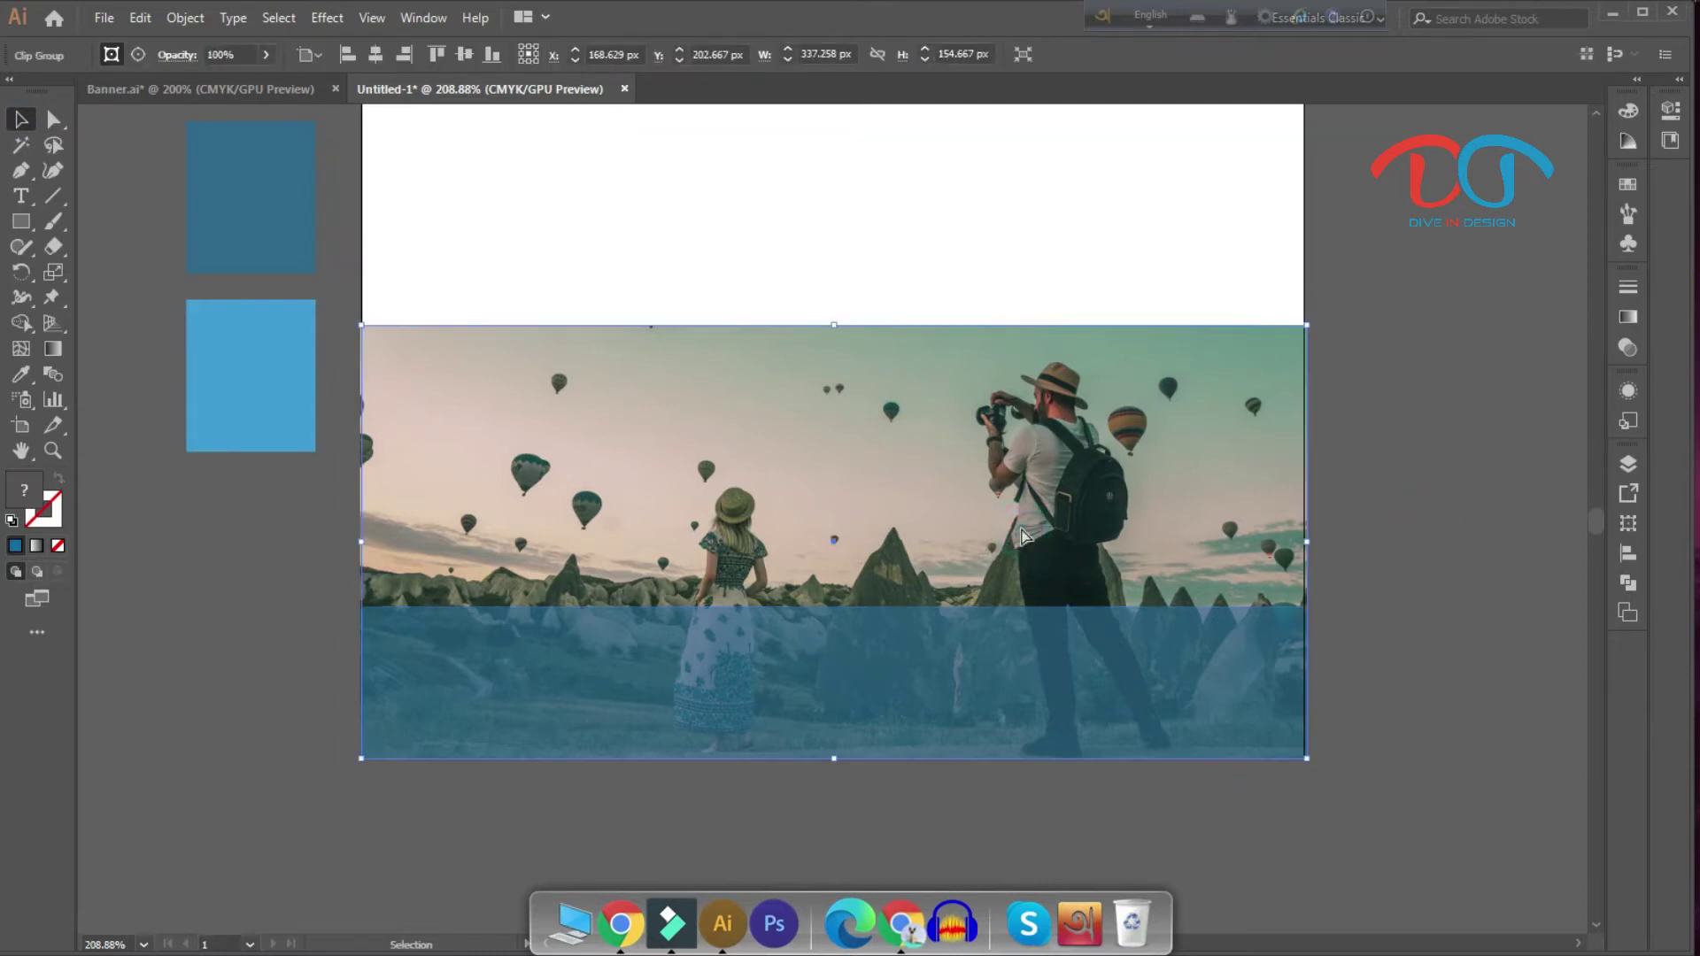
key("ctrl+shift+a")
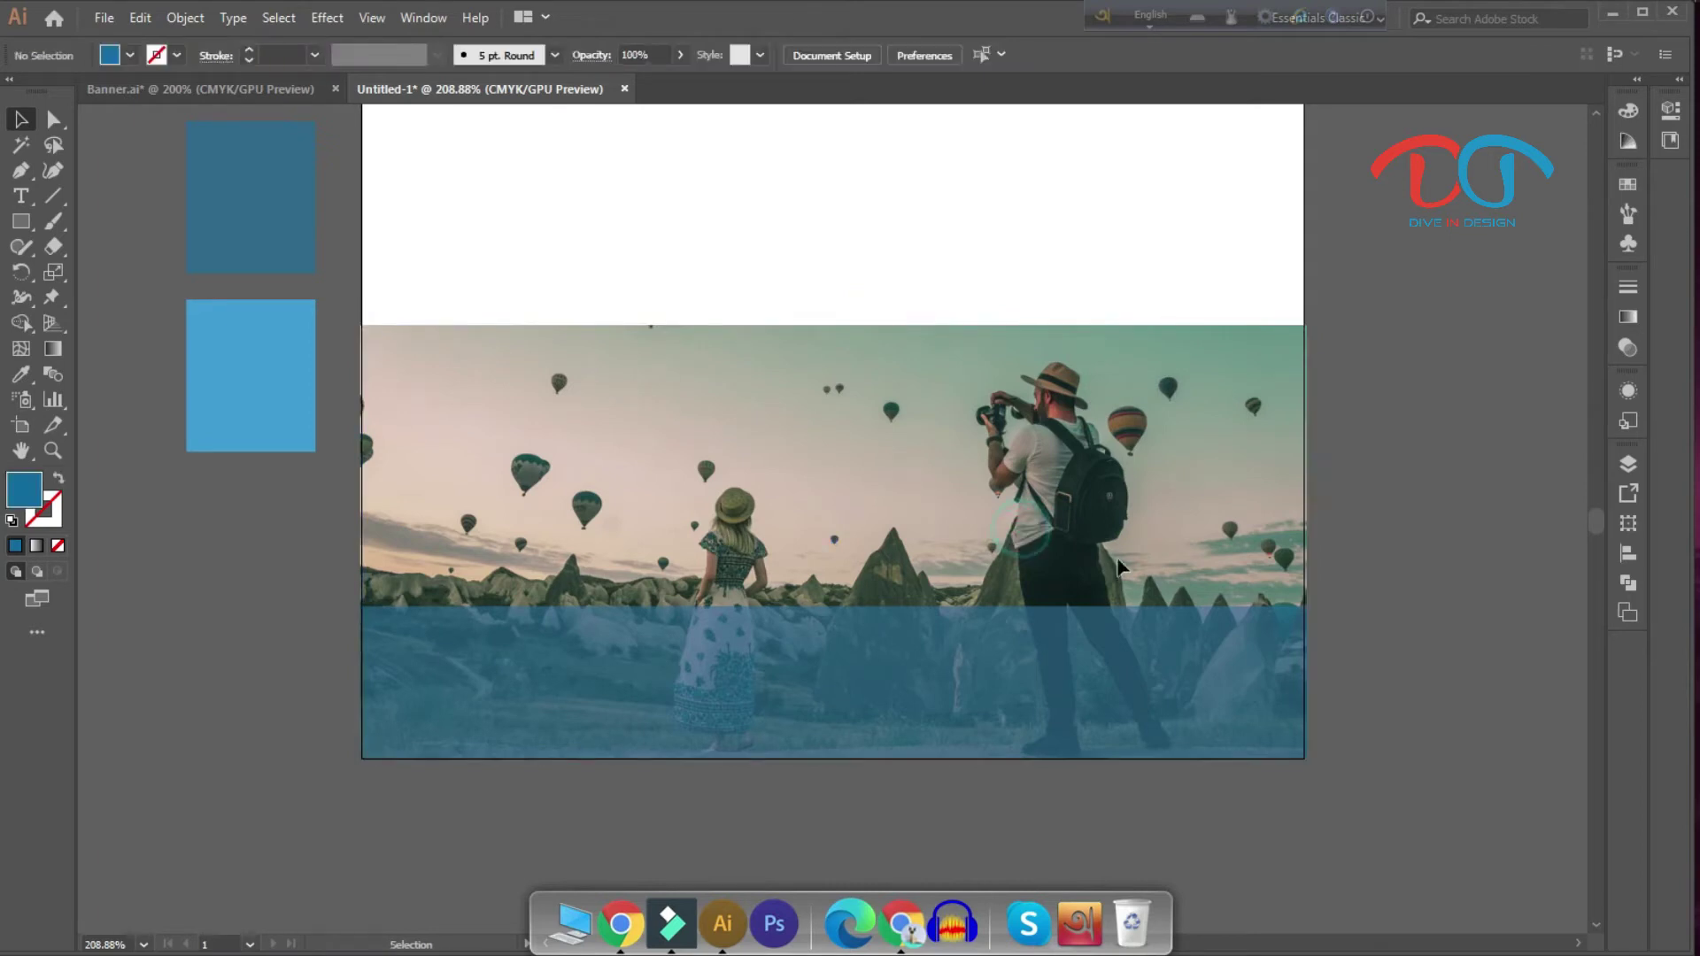
left_click(1473, 570)
scroll(1381, 634, "up", 1)
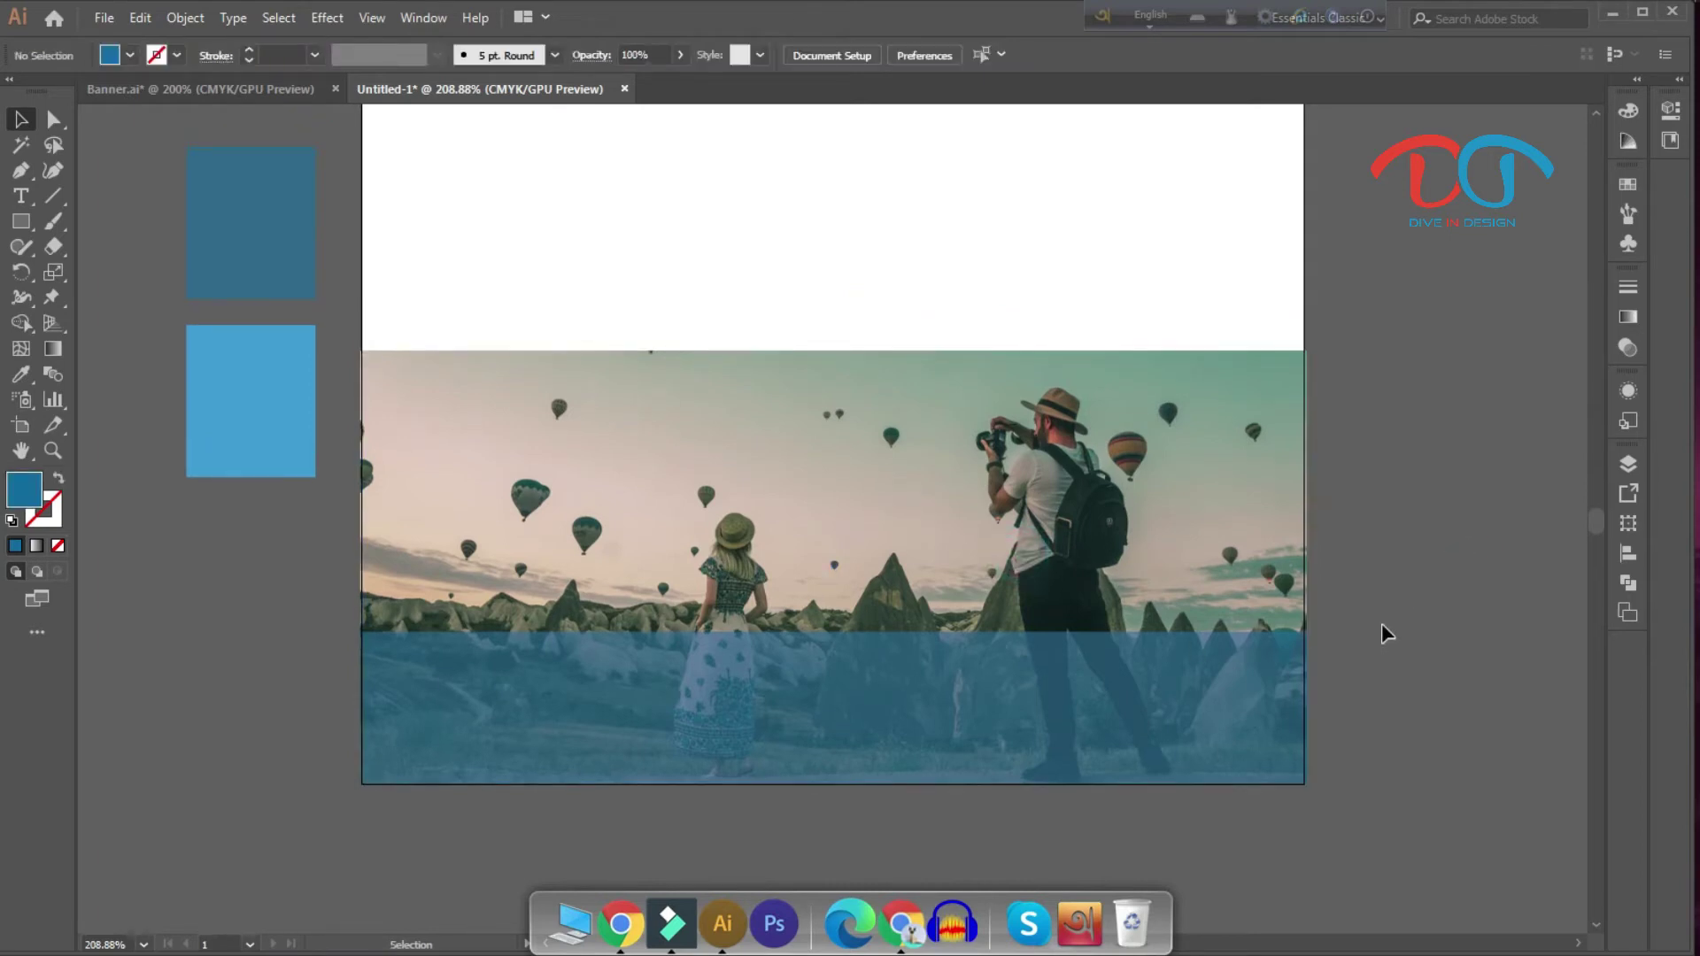
scroll(1386, 634, "up", 2)
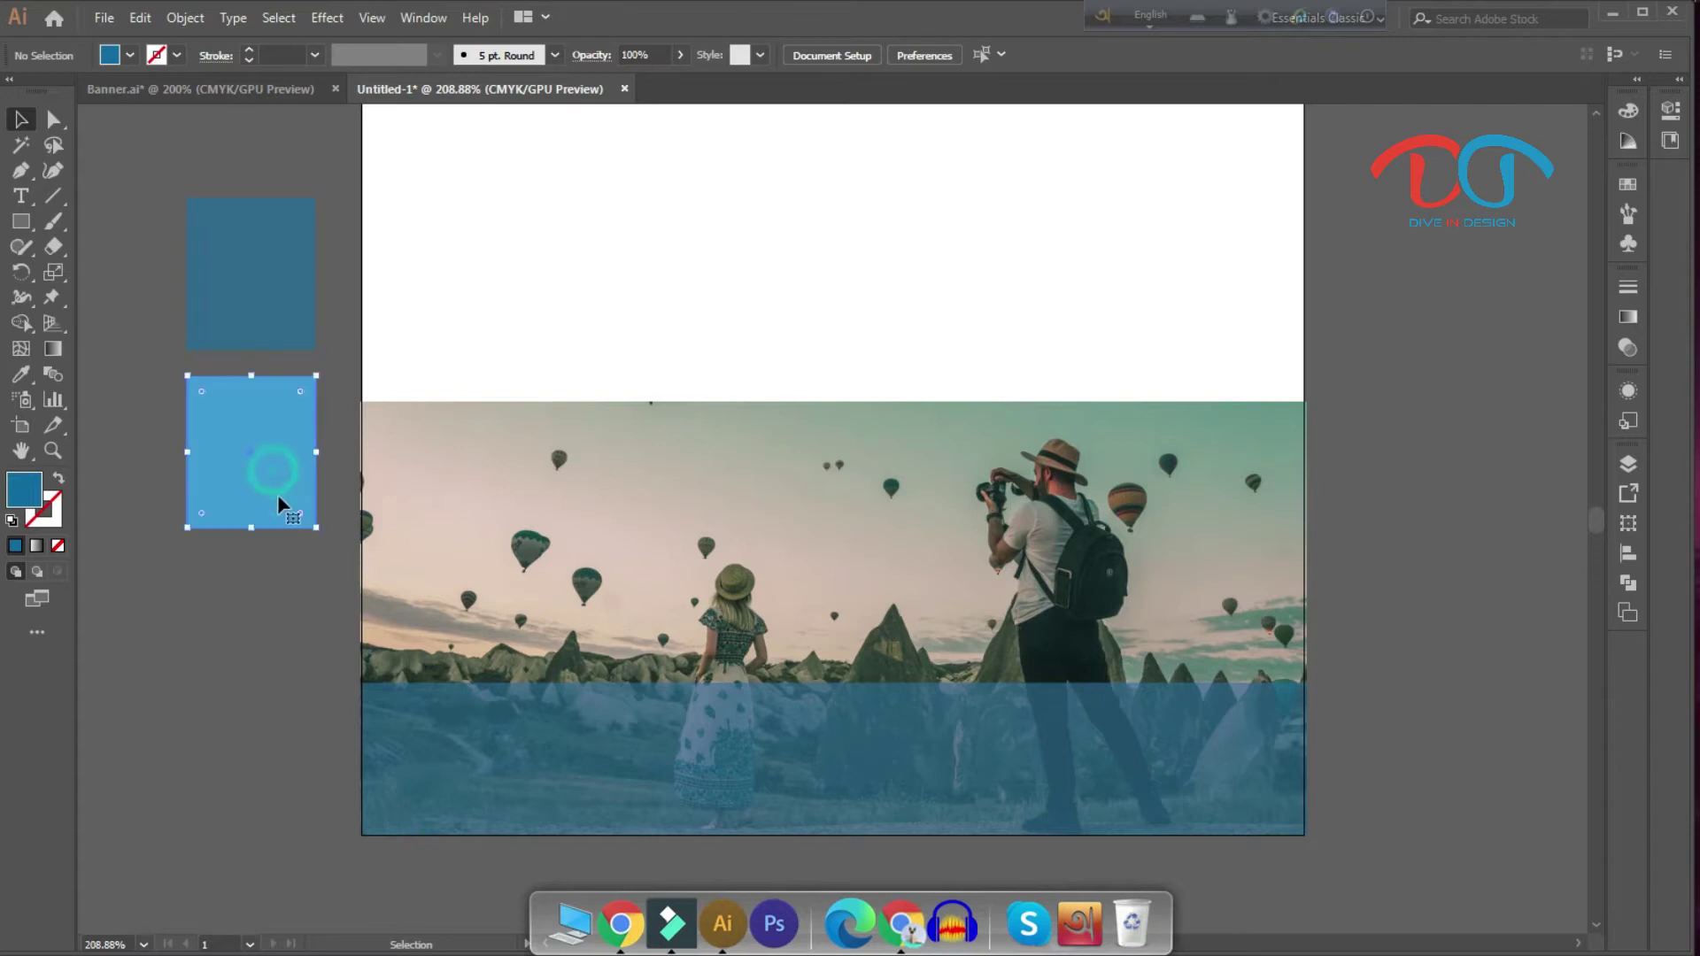
scroll(292, 493, "up", 4)
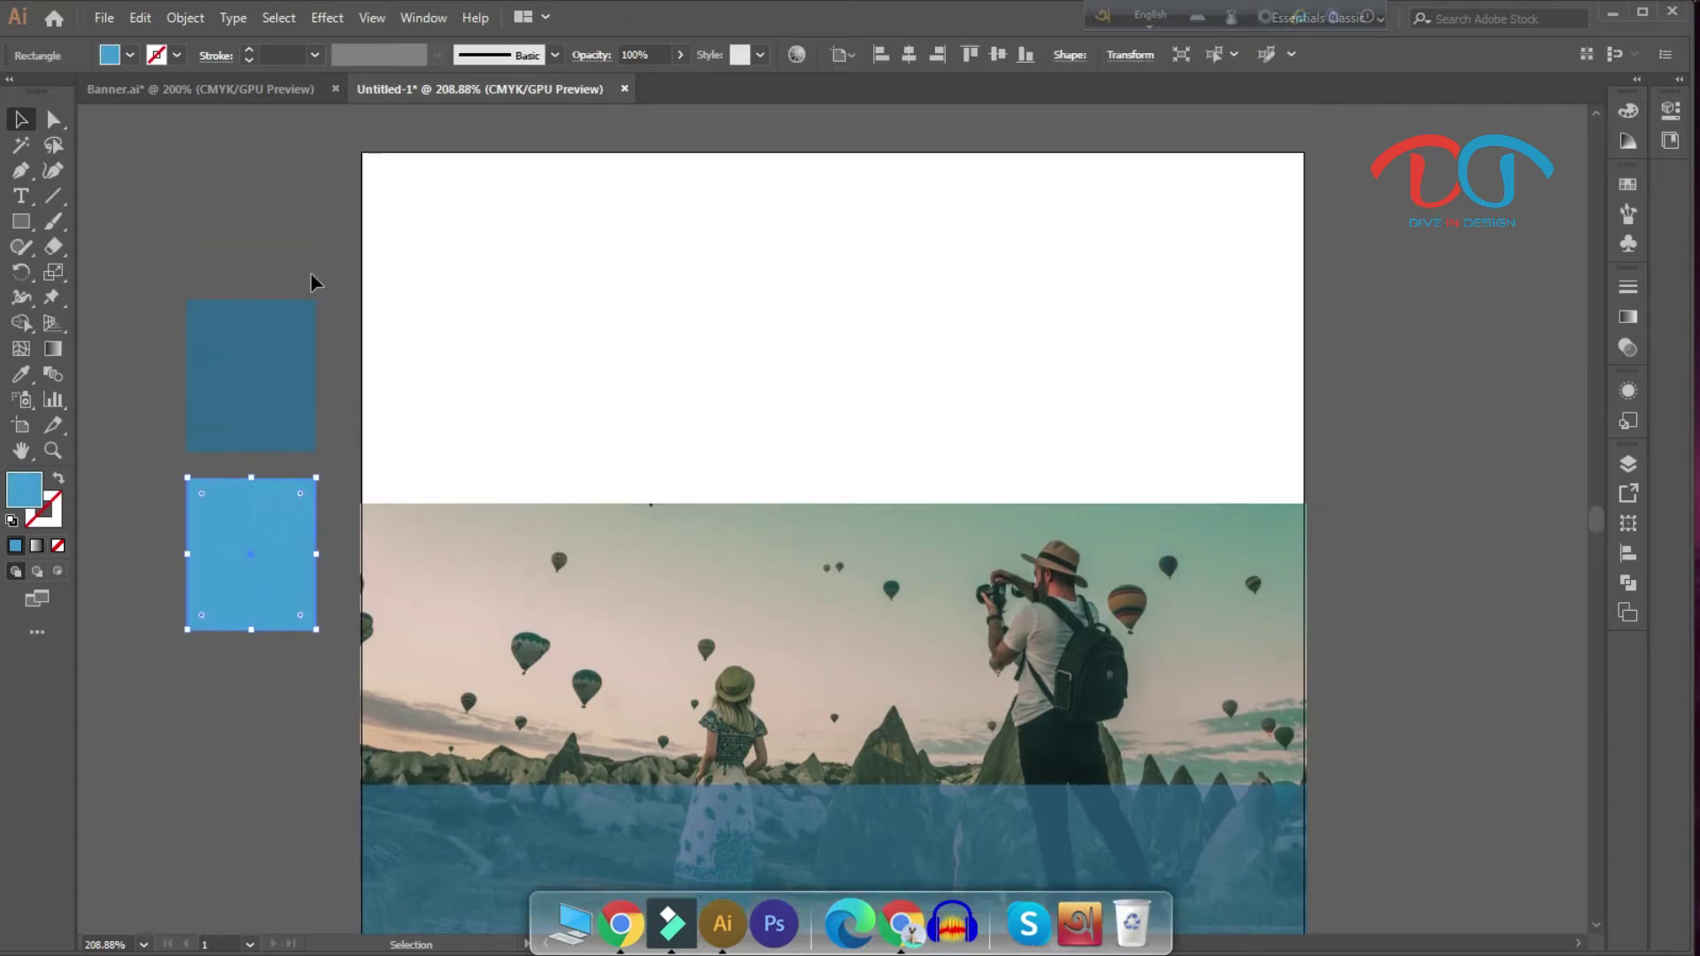
Step: Draw a rectangle over the artboard's top and give it the light-blue swatch colour
left_click(22, 221)
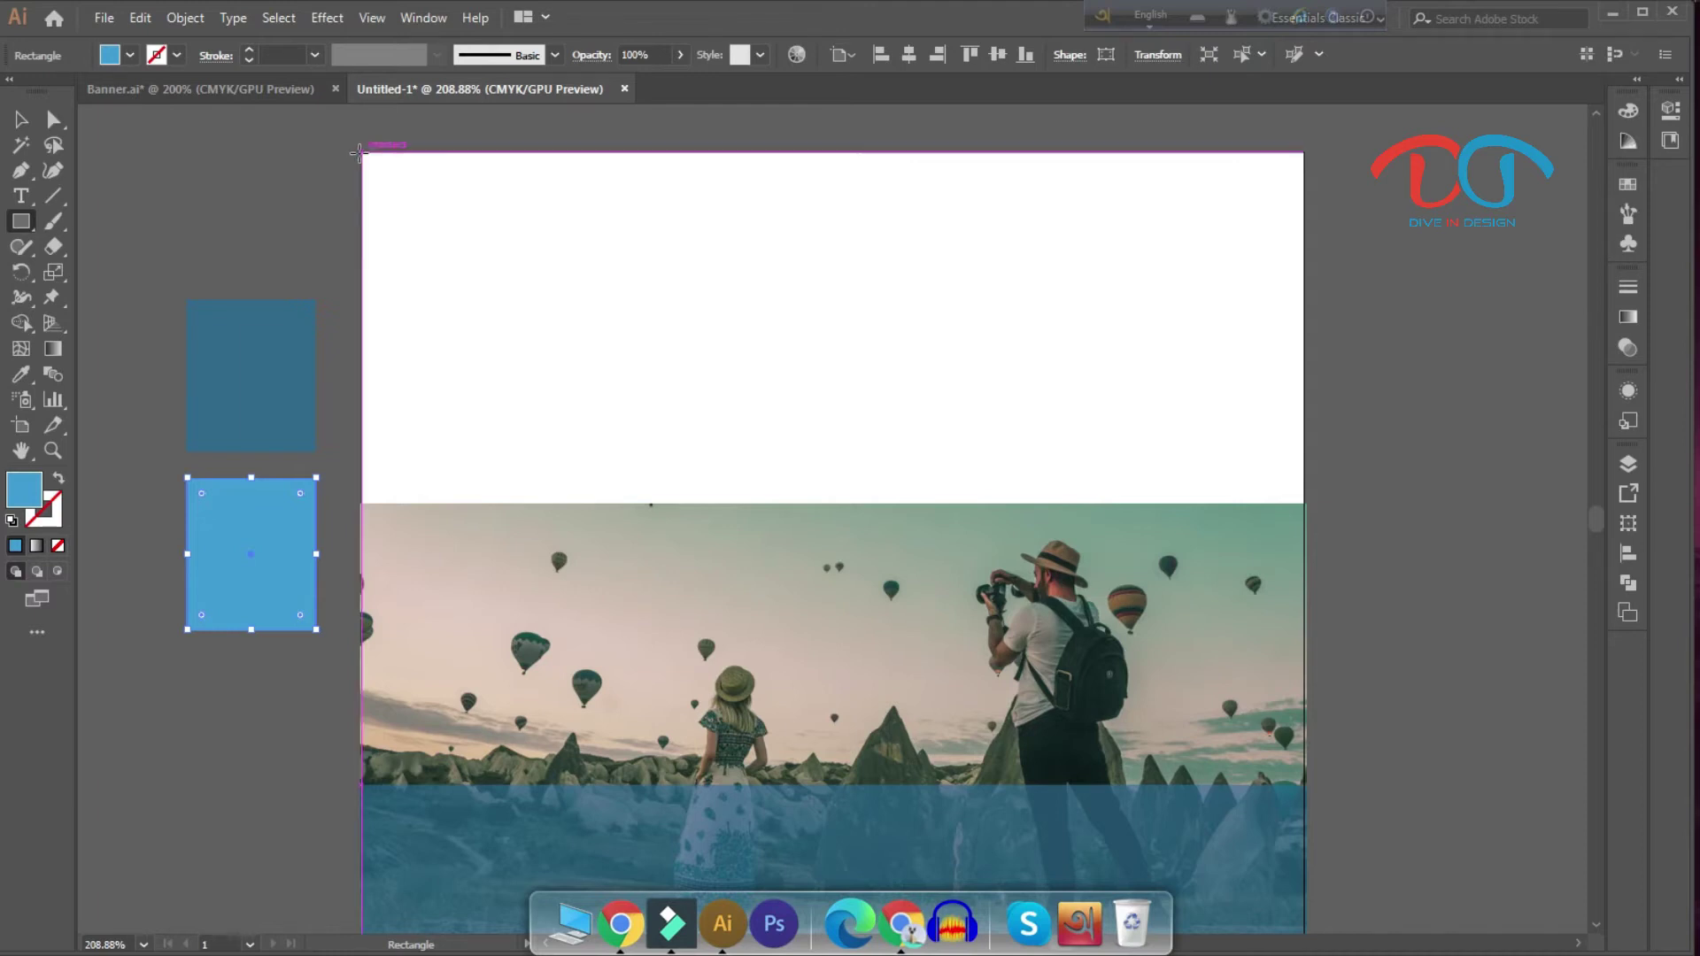
mouse_move(362, 154)
left_mouse_down()
mouse_move(980, 485)
mouse_move(1307, 503)
left_mouse_up()
scroll(925, 508, "down", 1)
scroll(925, 508, "down", 2)
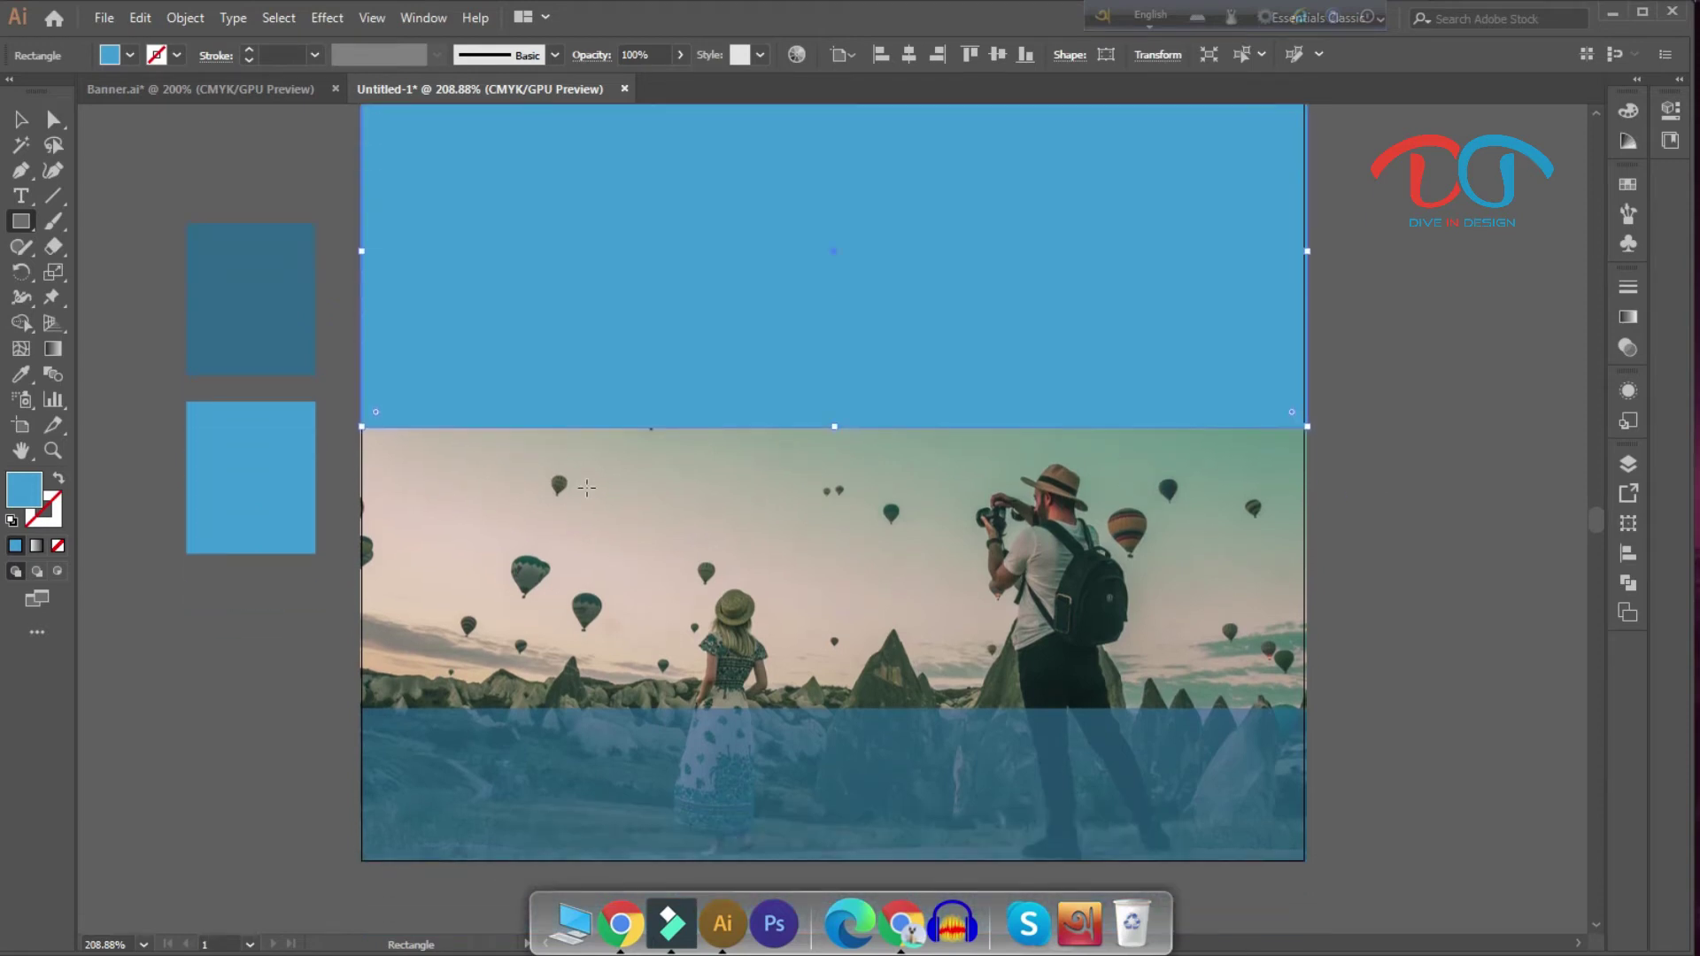
scroll(116, 440, "up", 2)
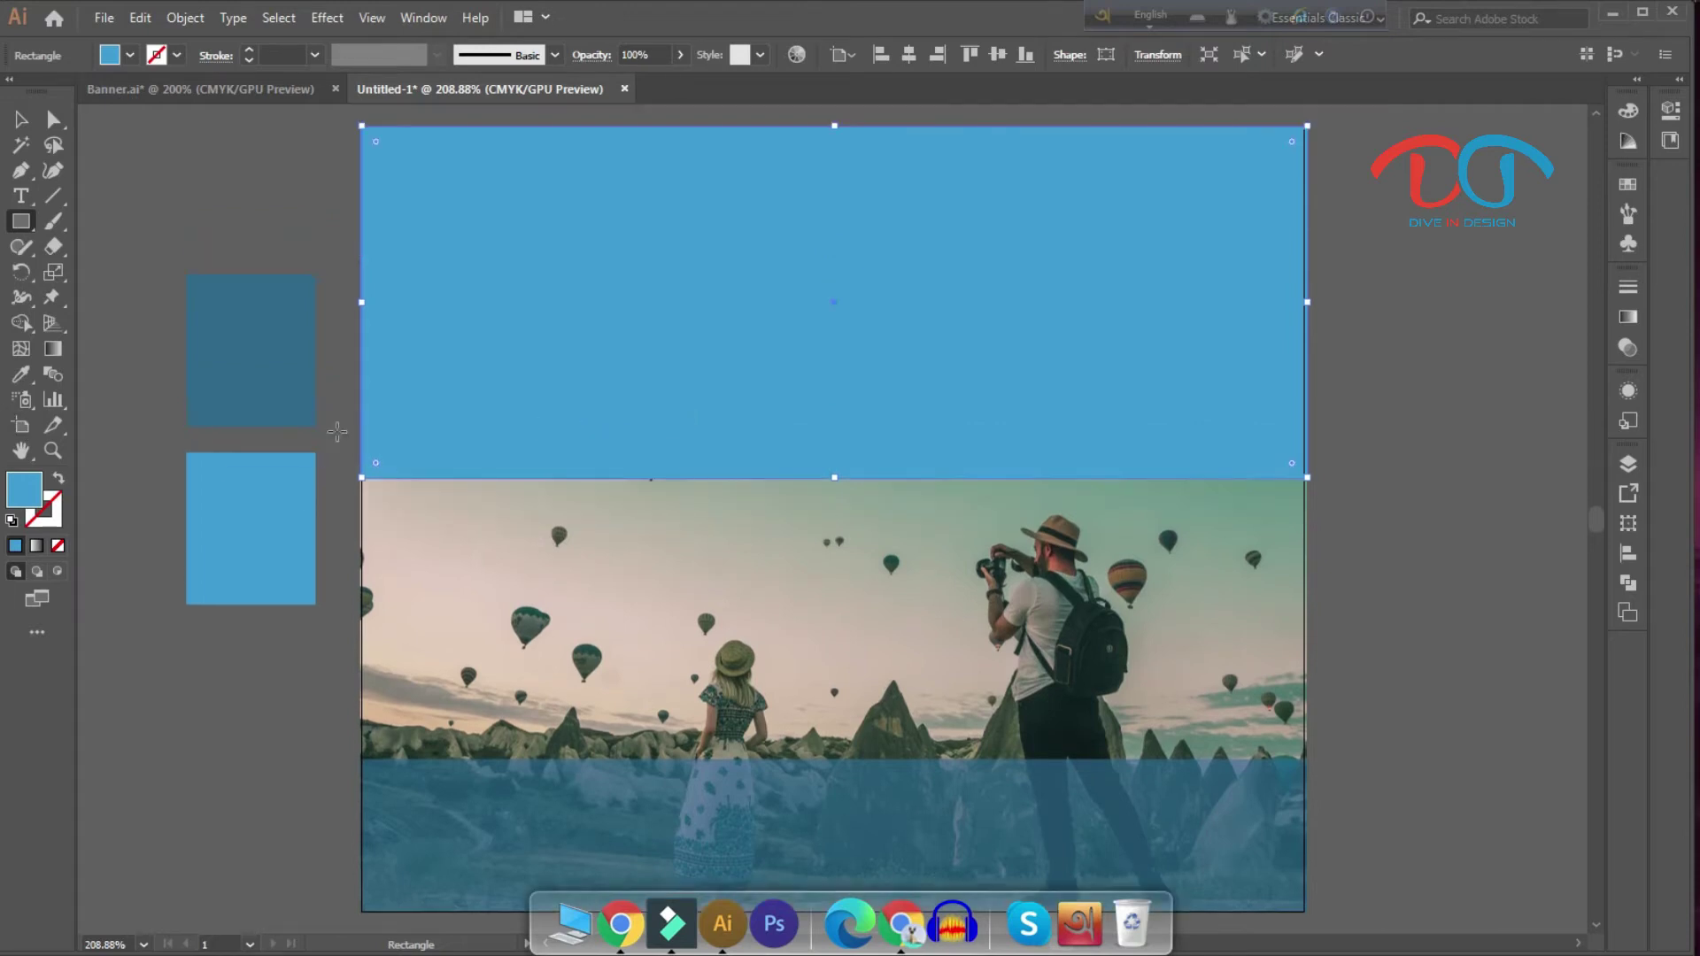
left_click(22, 373)
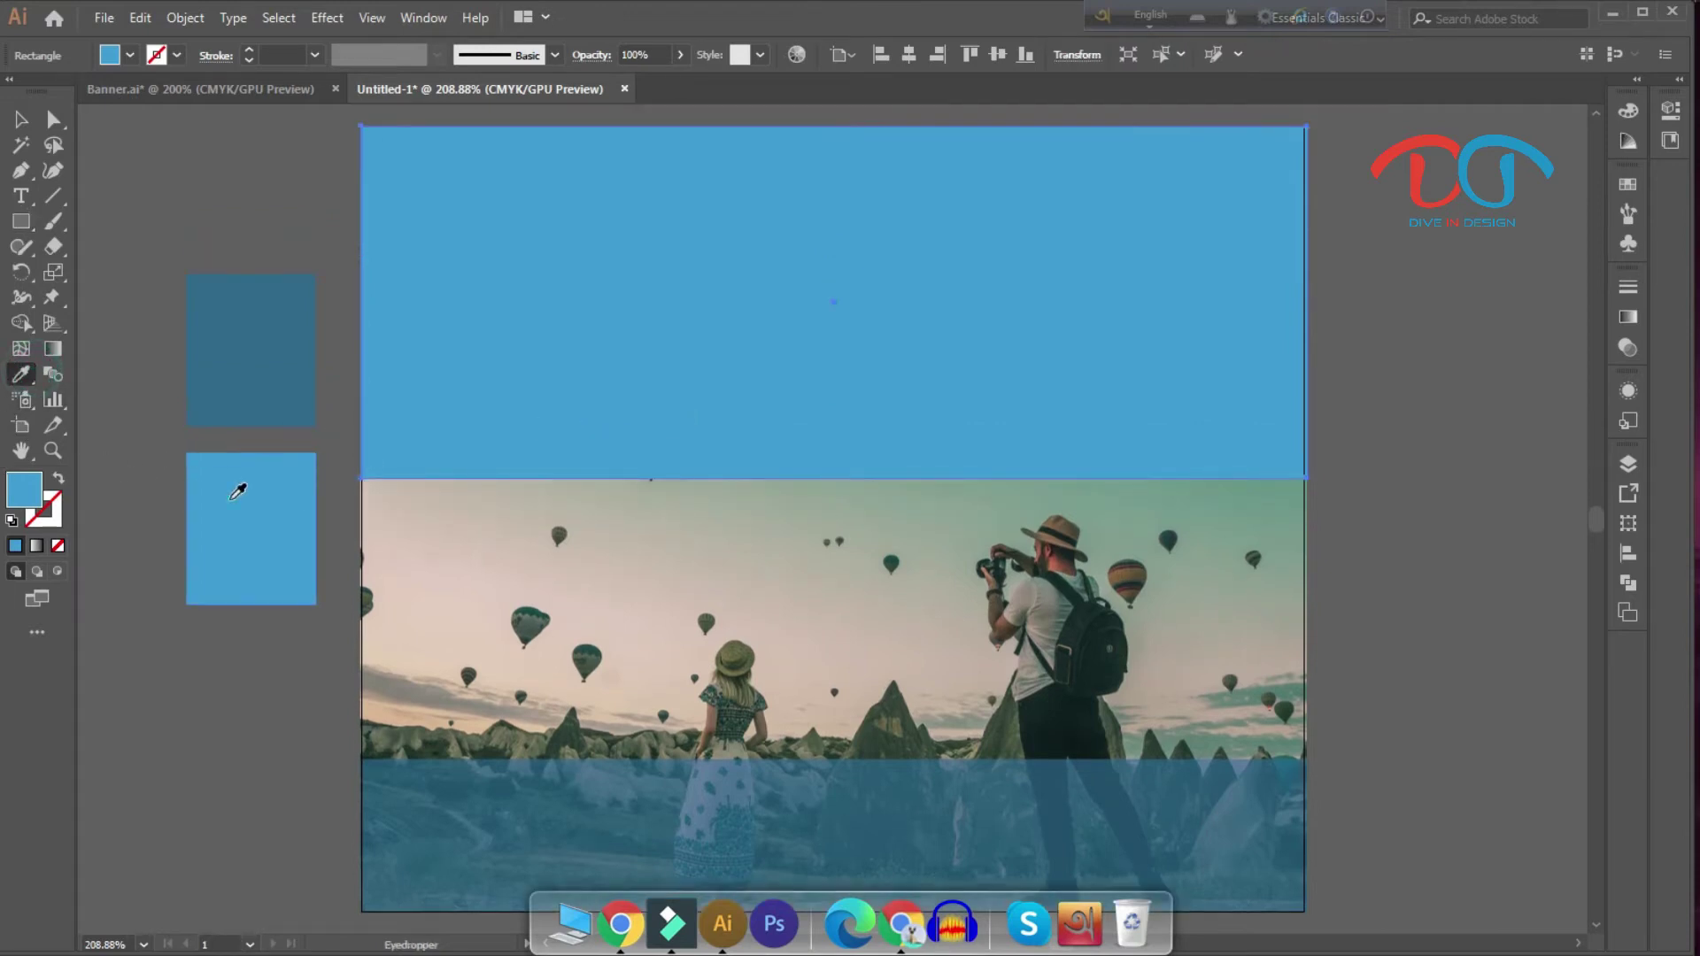
left_click(21, 119)
Step: Deselect the light-blue band and scroll to review the artboard
scroll(1220, 567, "down", 3)
scroll(1347, 558, "up", 3)
scroll(1349, 554, "up", 1)
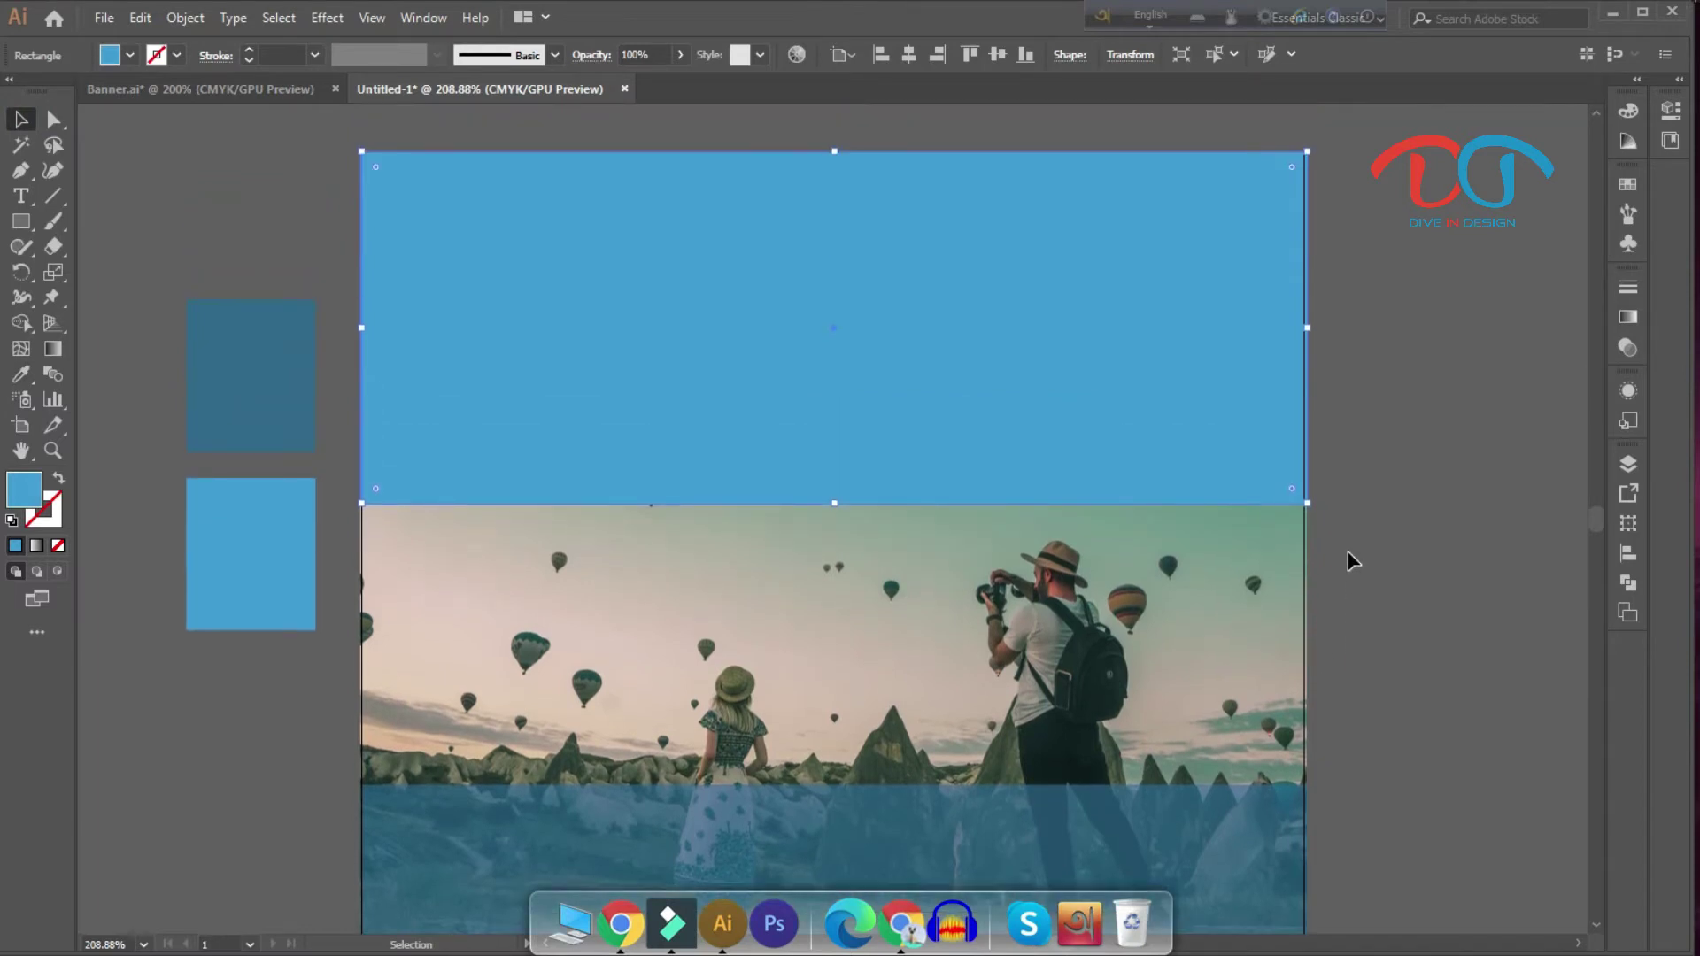
left_click(1241, 528)
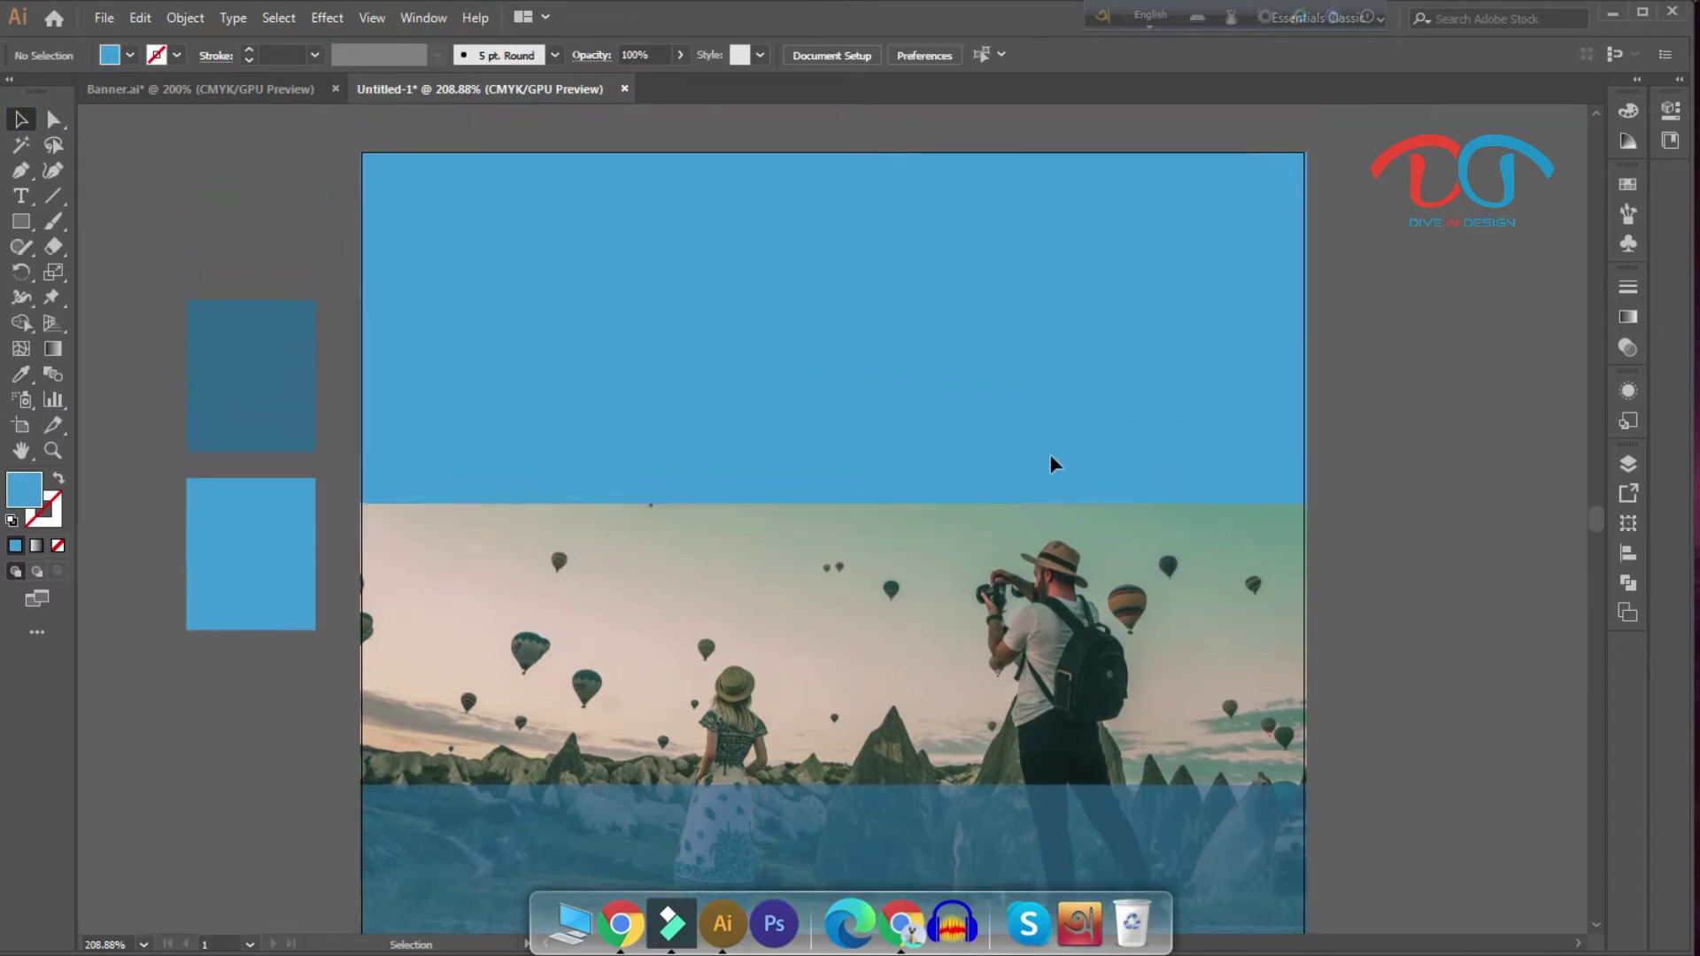
scroll(932, 405, "down", 2)
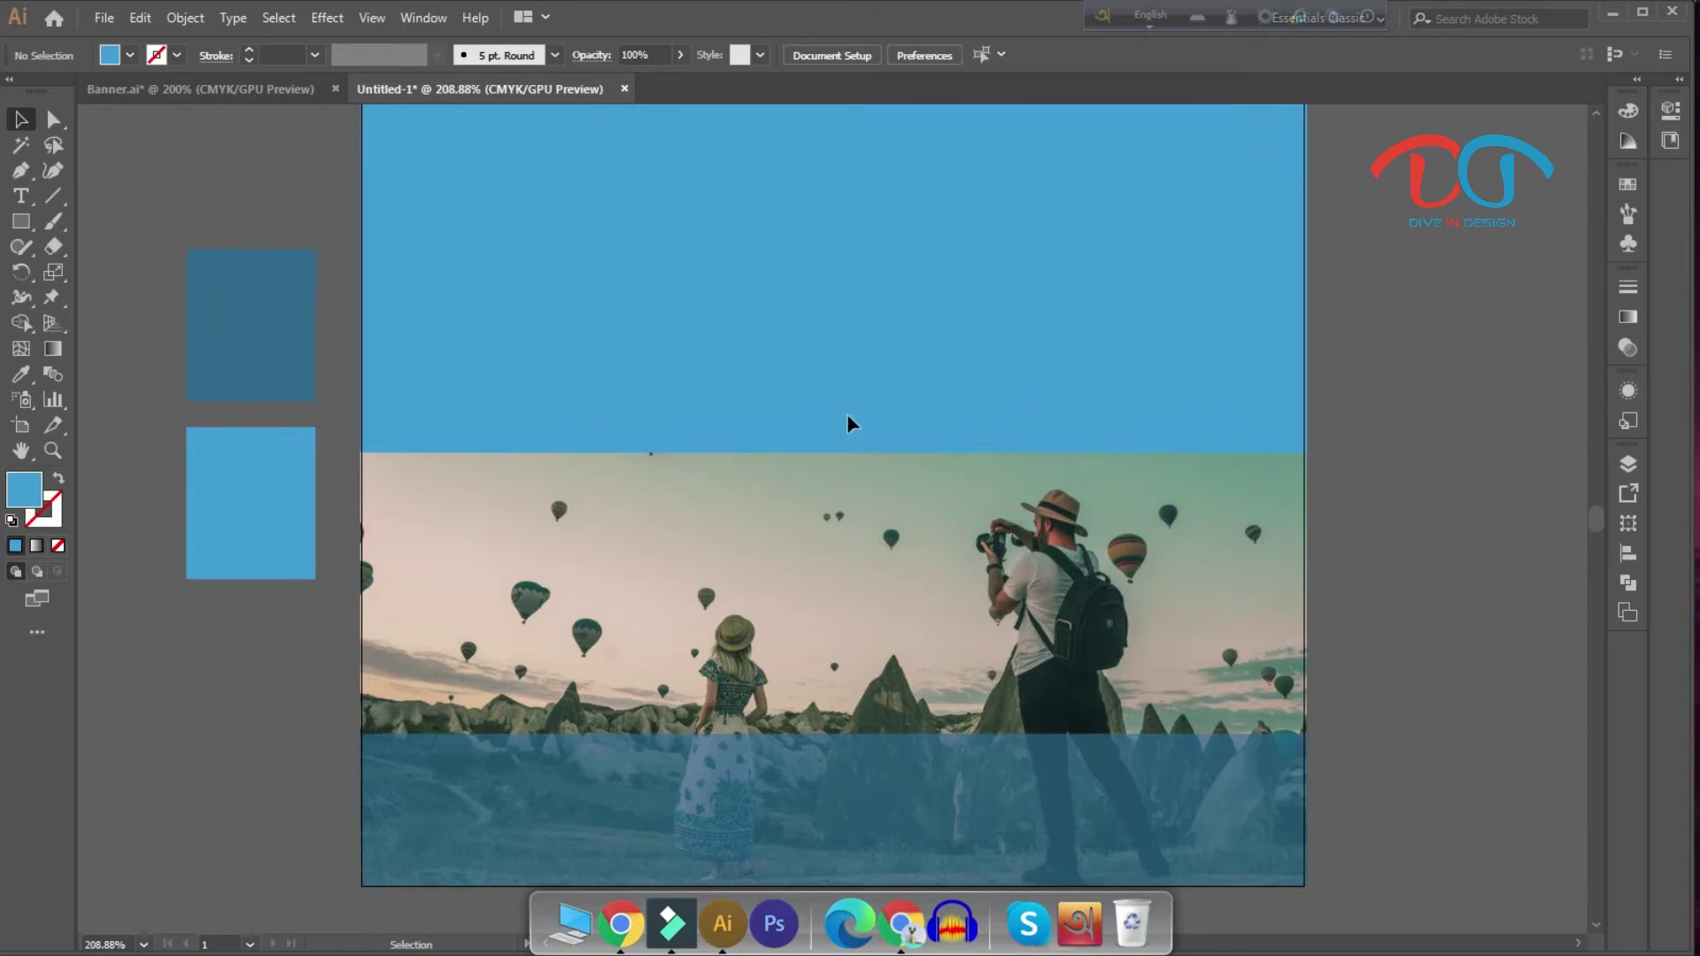
scroll(1002, 456, "up", 1)
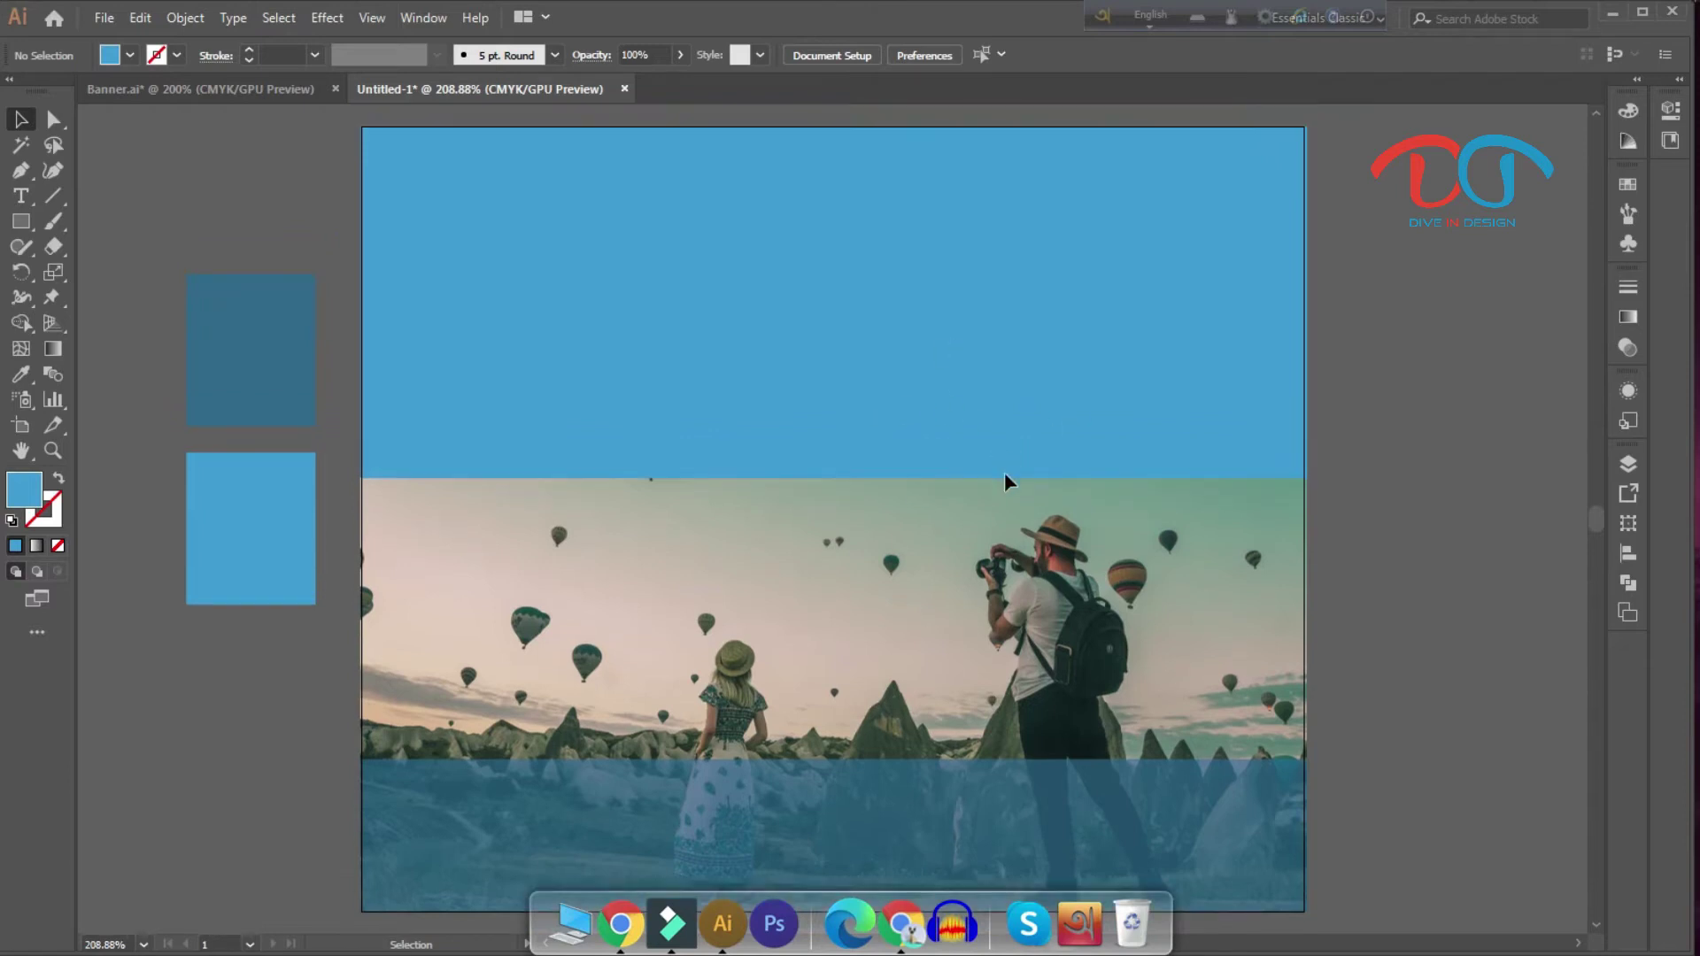
scroll(1080, 473, "down", 1)
scroll(1240, 531, "down", 1)
scroll(1298, 555, "down", 1)
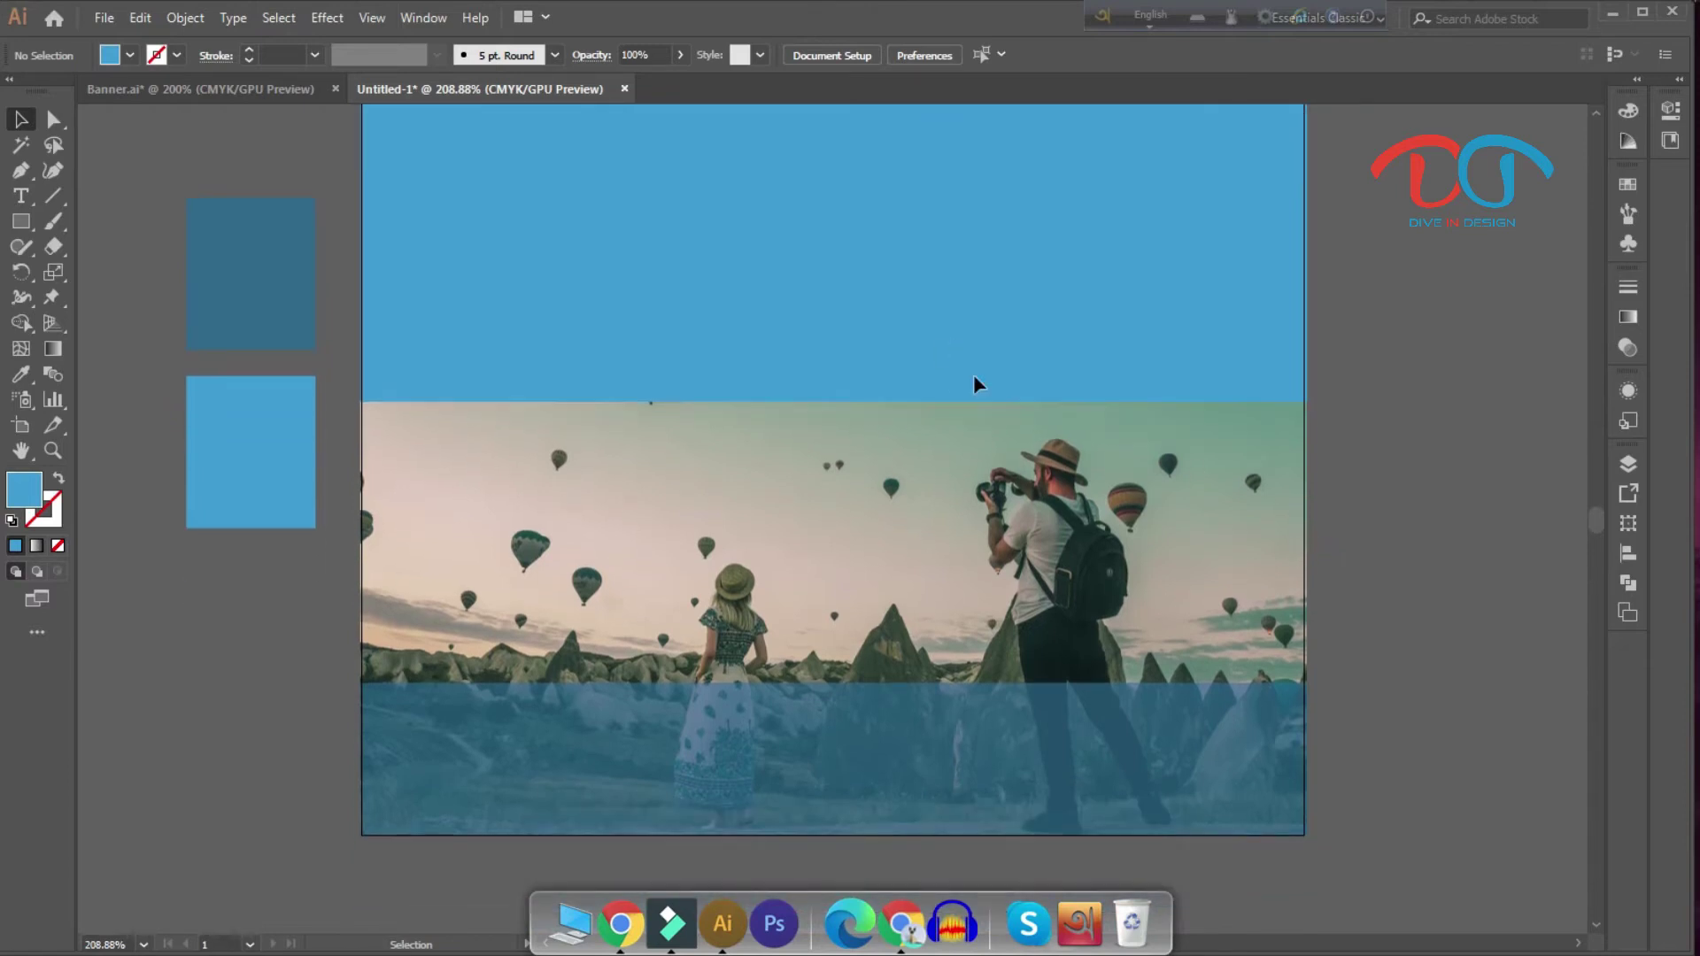
Step: Drag the pink JOIN NOW button onto the bottom strip, centred horizontally on the artboard
left_click(266, 89)
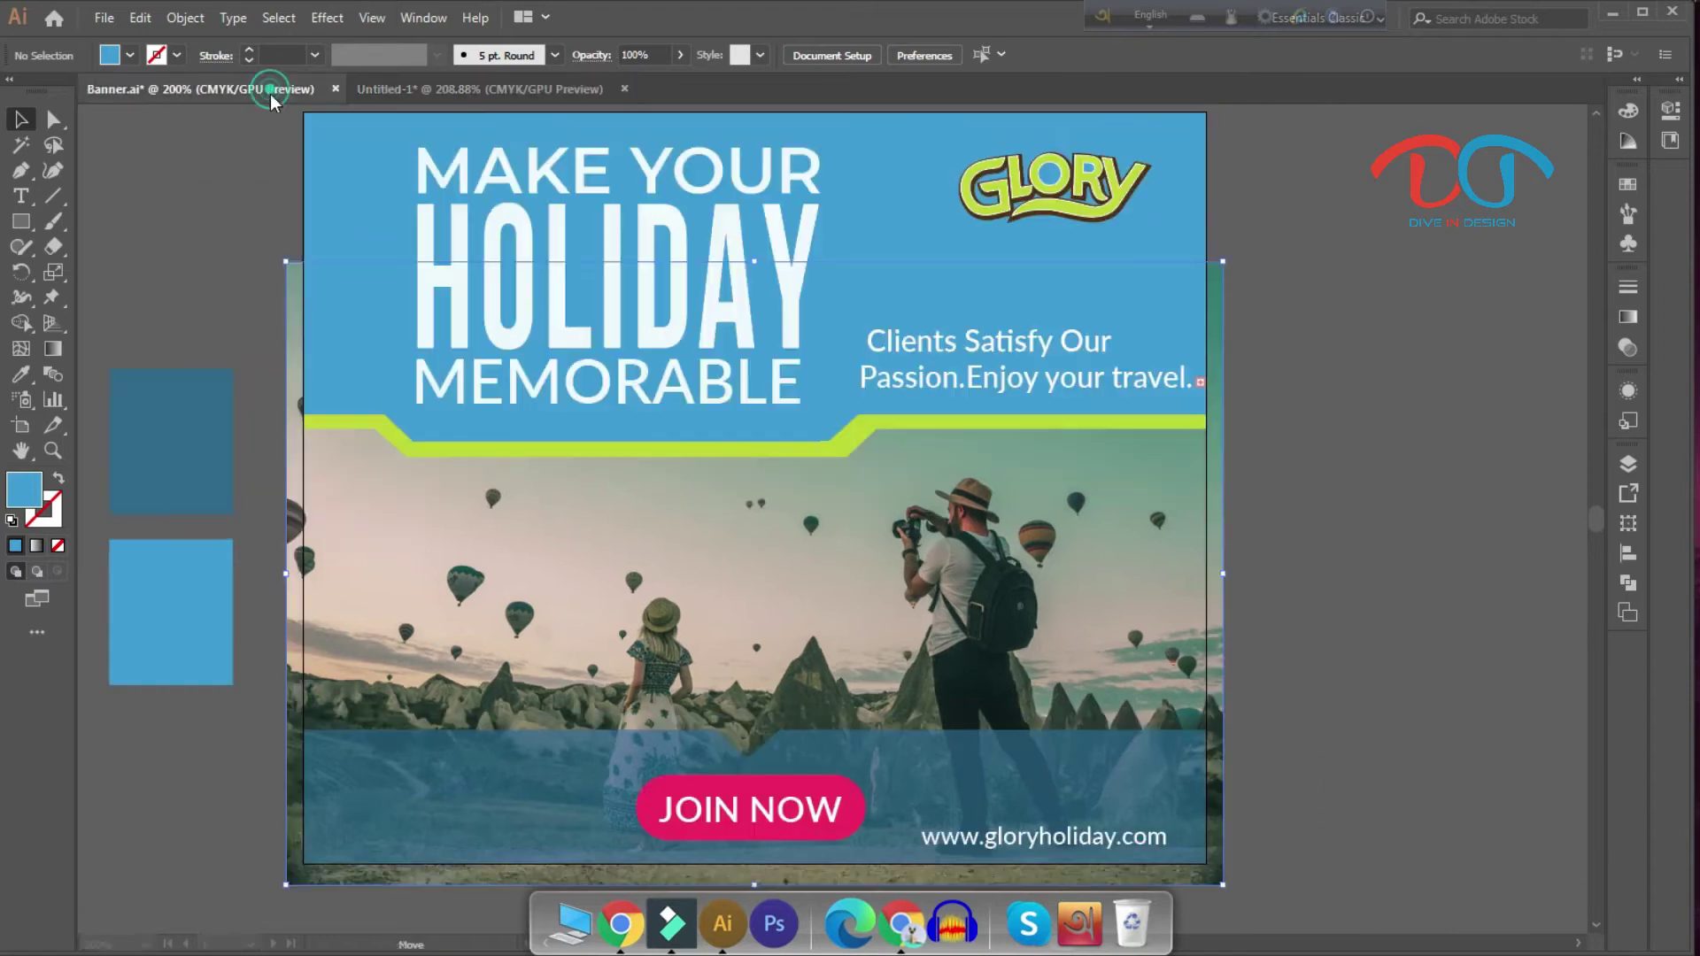
left_click(767, 810)
left_click_drag(767, 813, 778, 640)
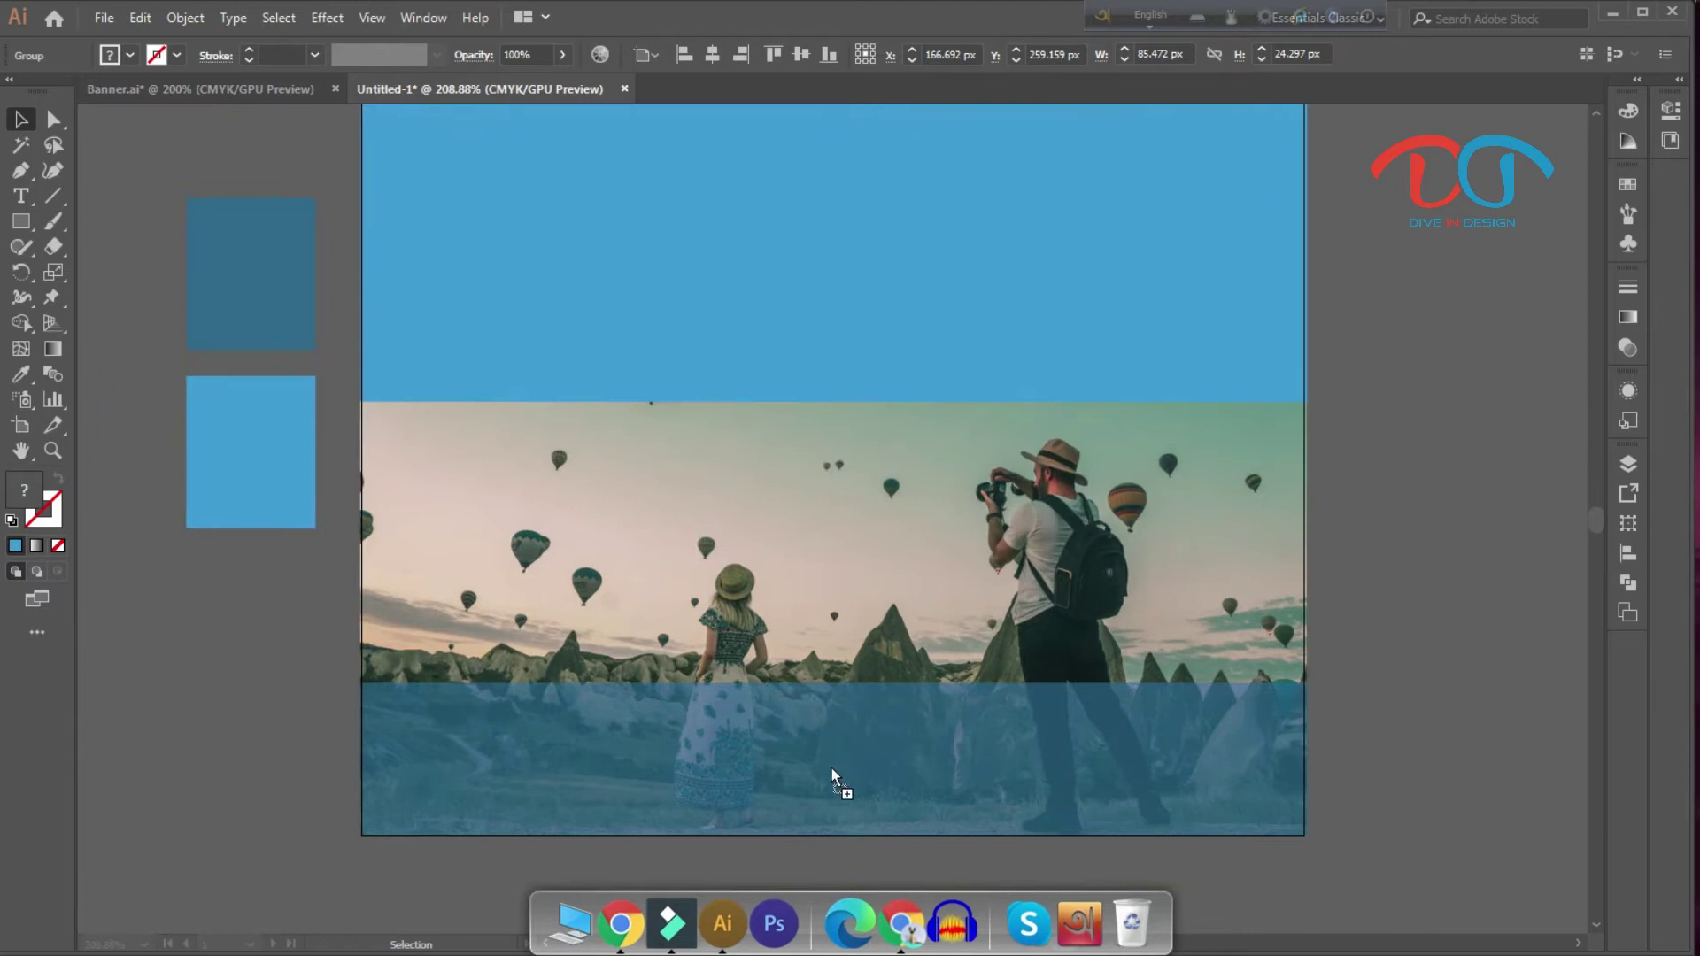
left_click_drag(832, 768, 831, 765)
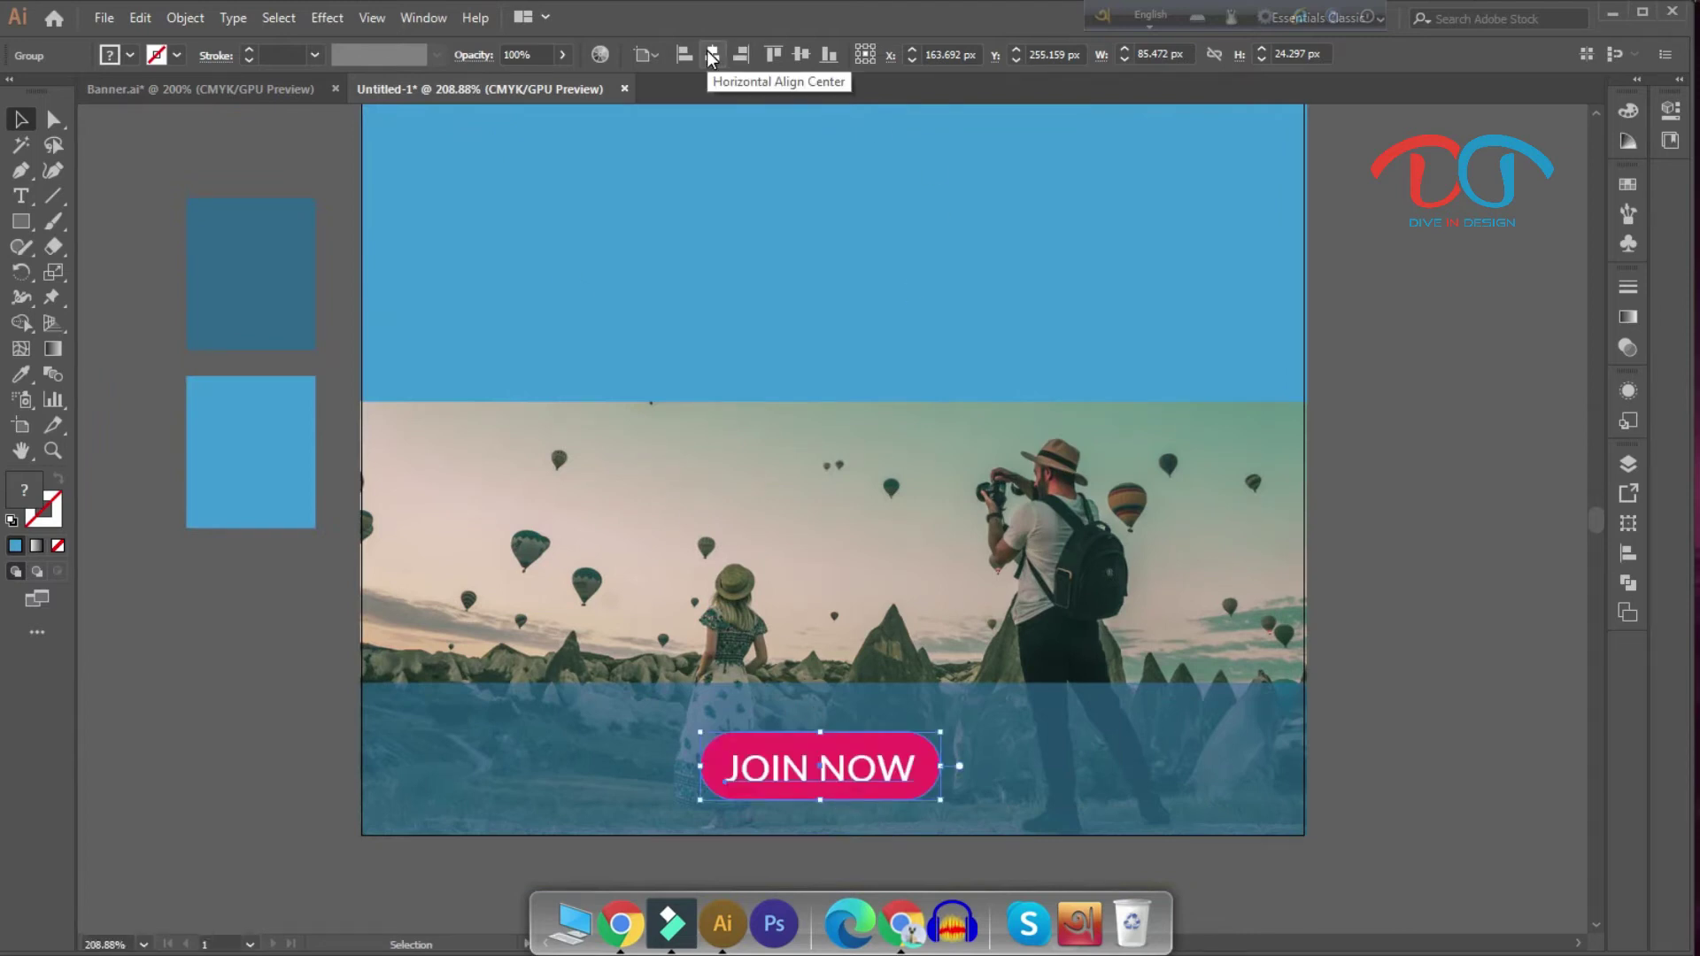
left_click(711, 55)
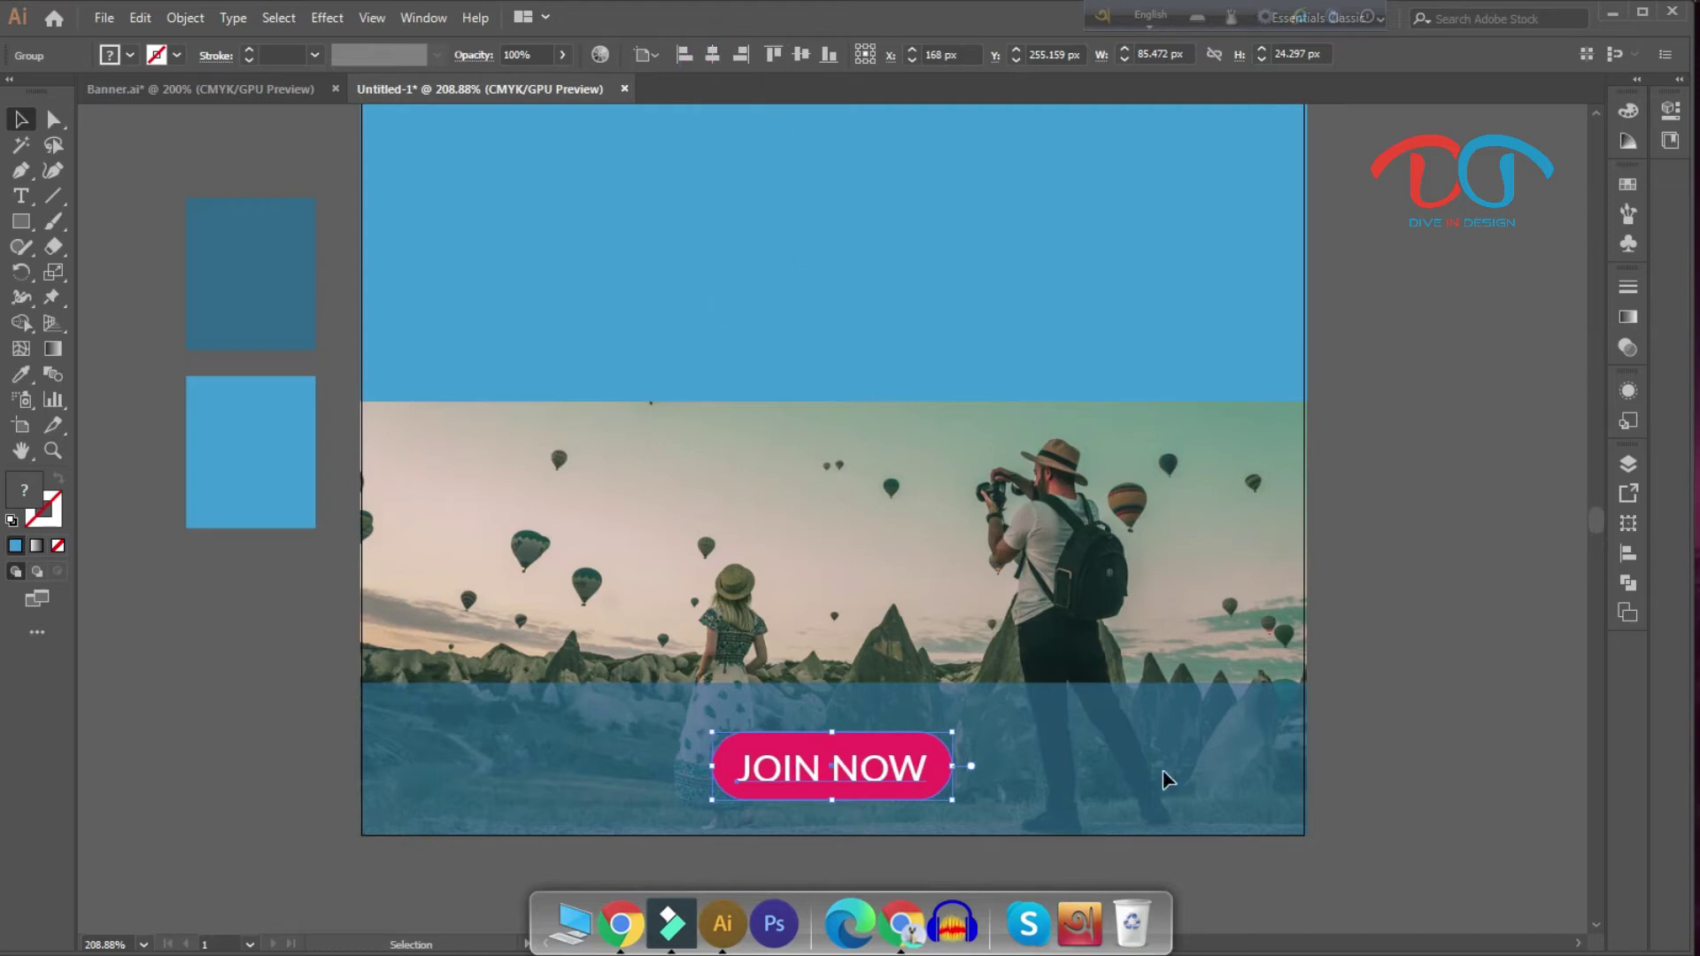
key("Down")
key("Down")
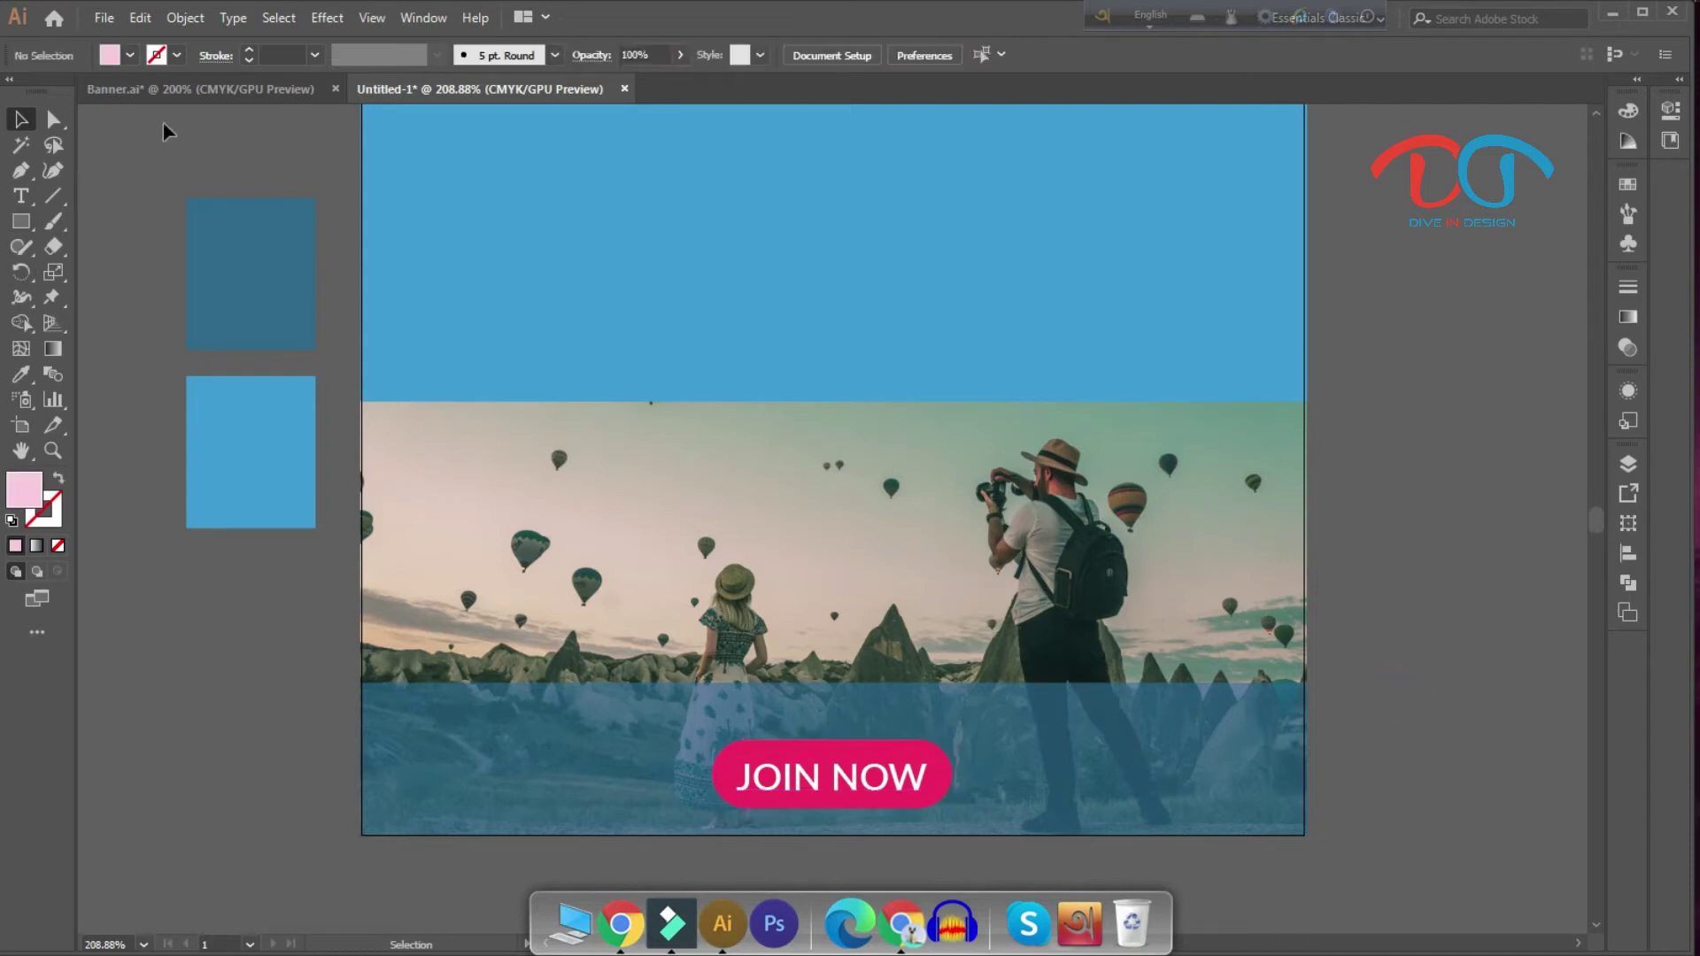
left_click(168, 88)
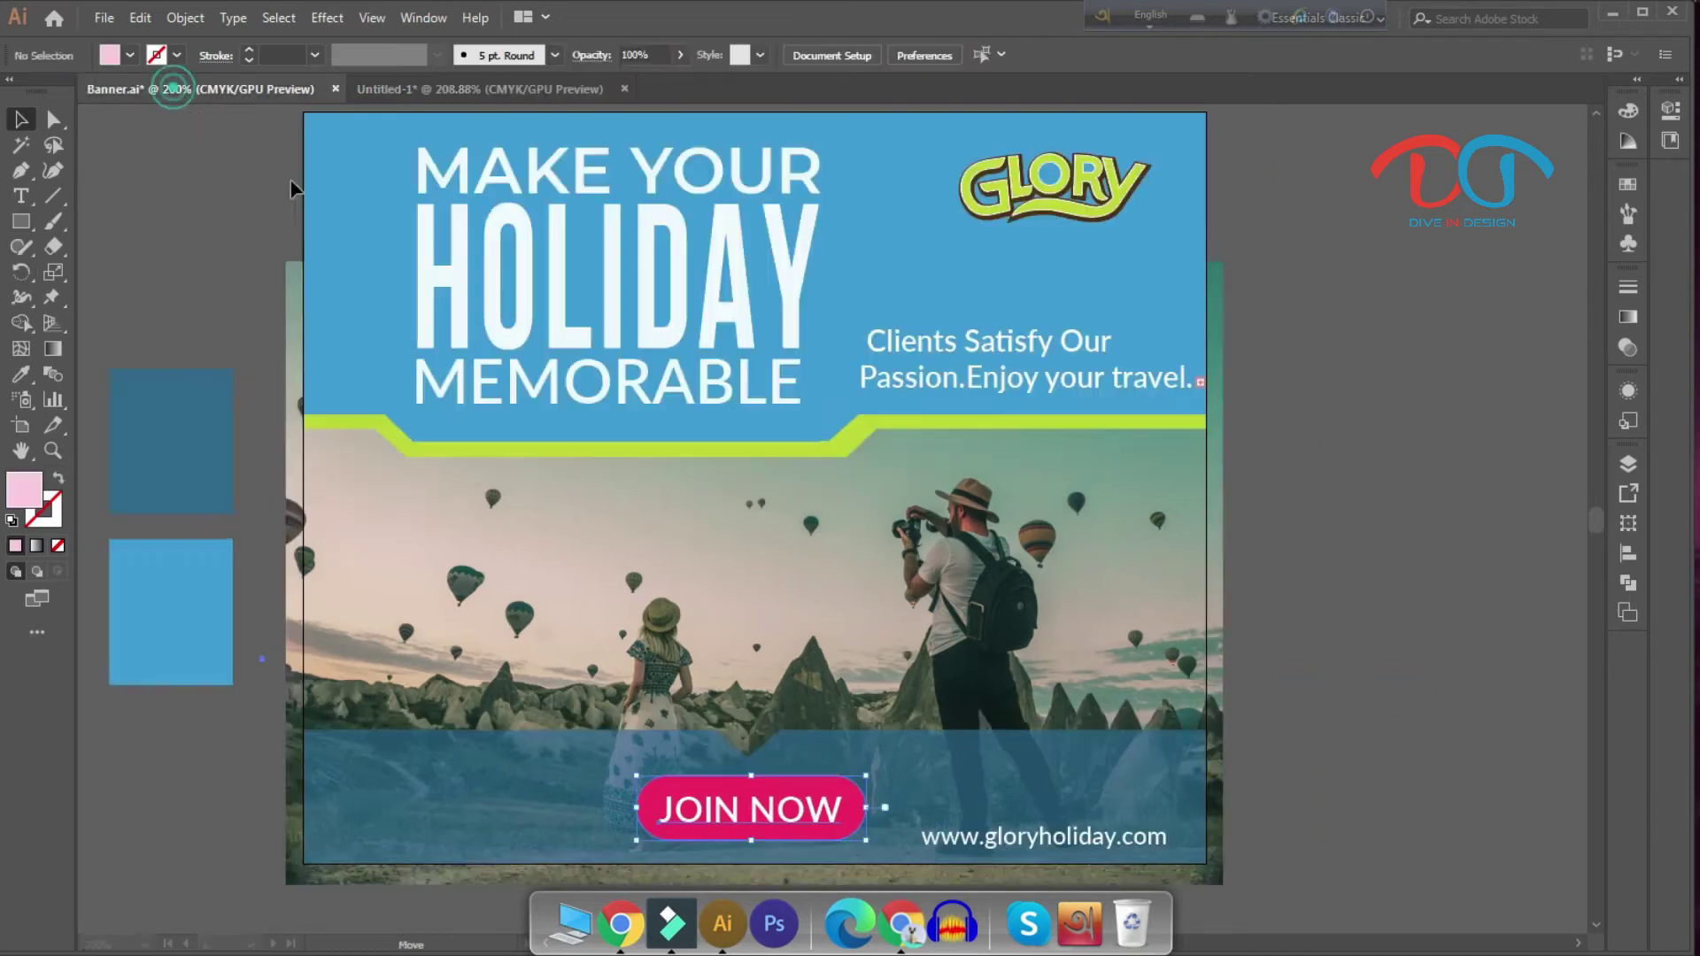
left_click(1112, 843)
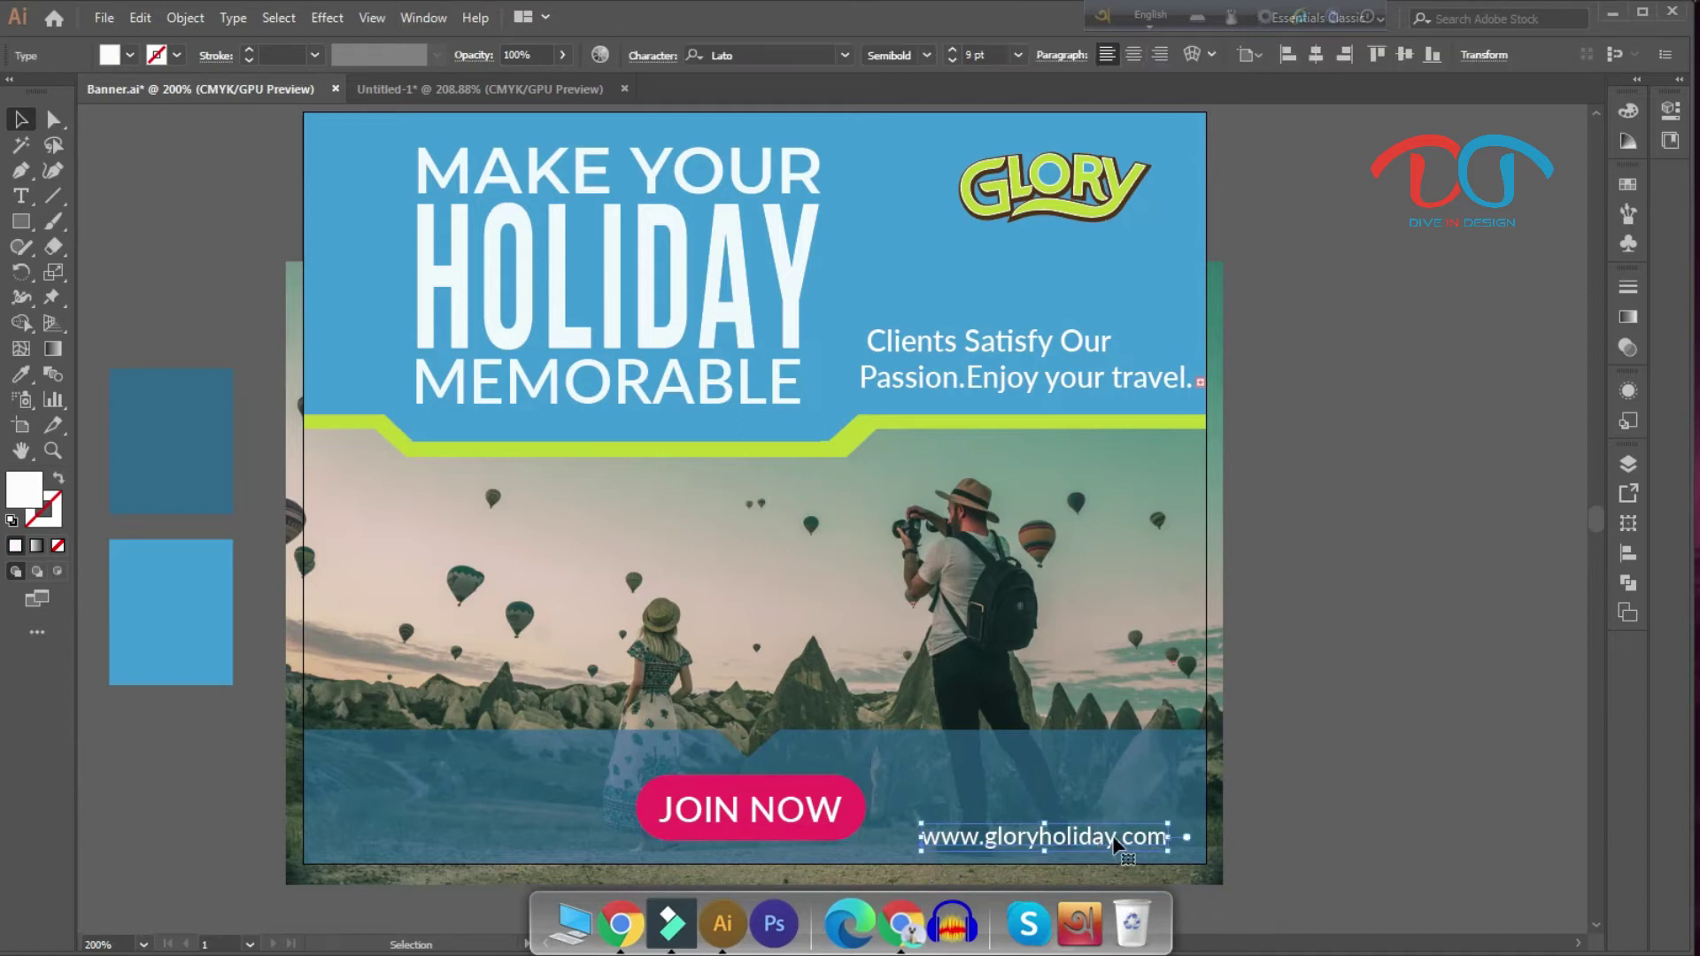
left_click(427, 89)
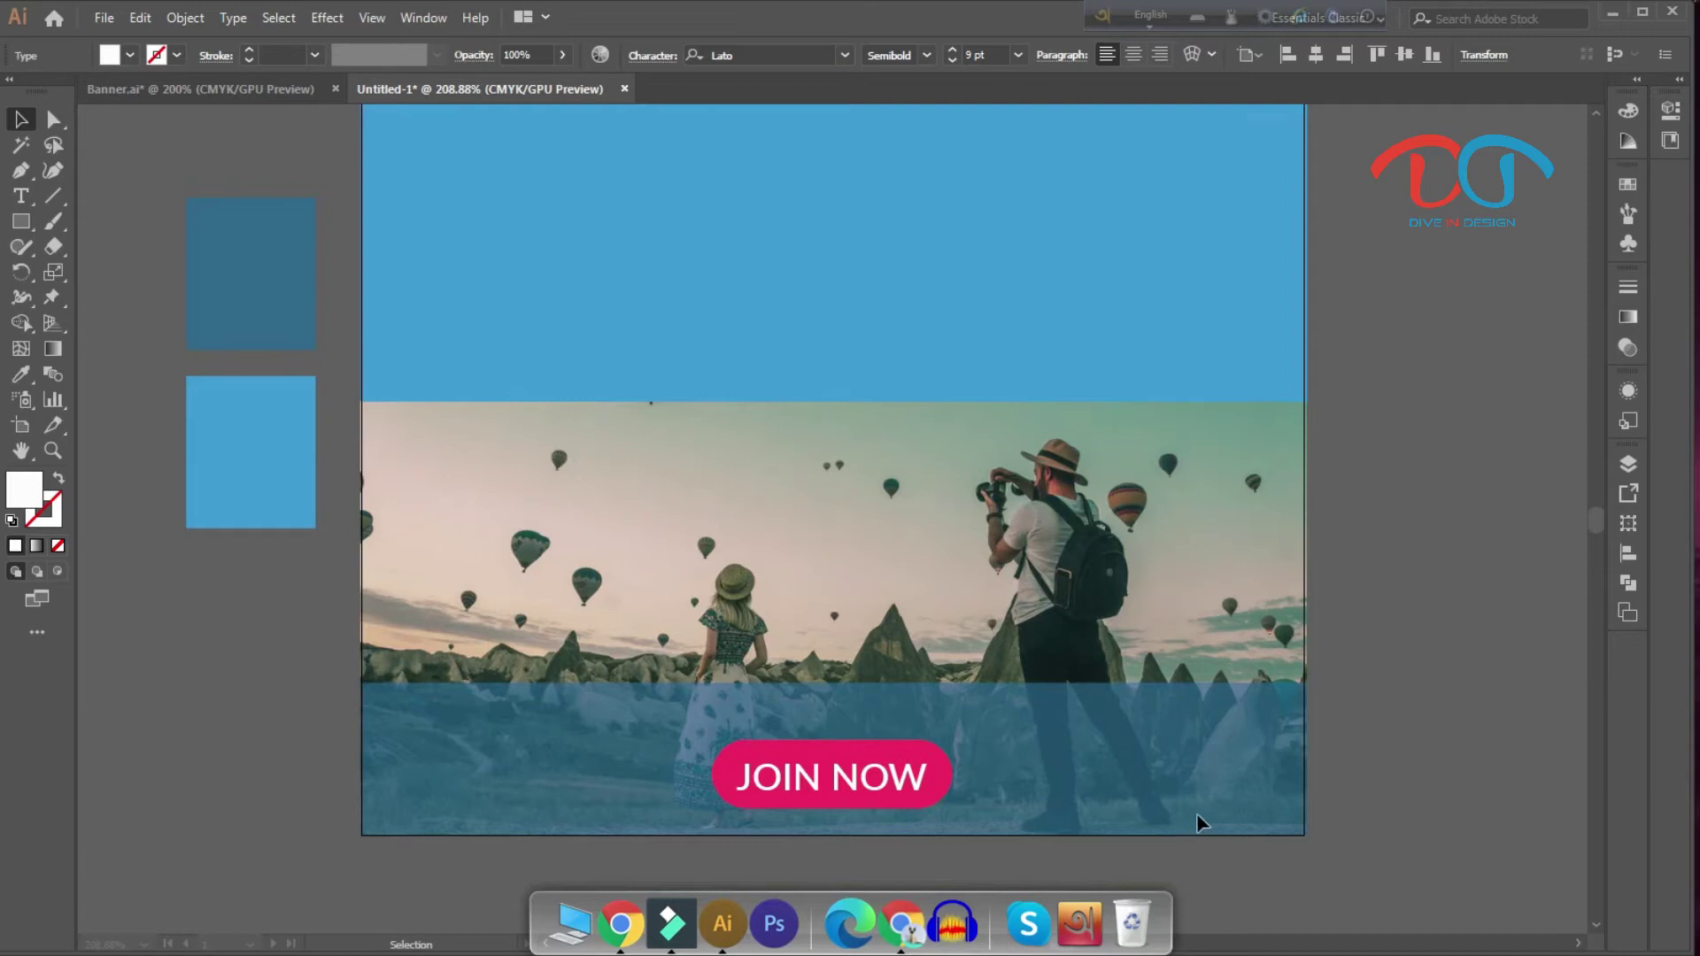
key("ctrl+f")
left_click_drag(1205, 815, 1194, 808)
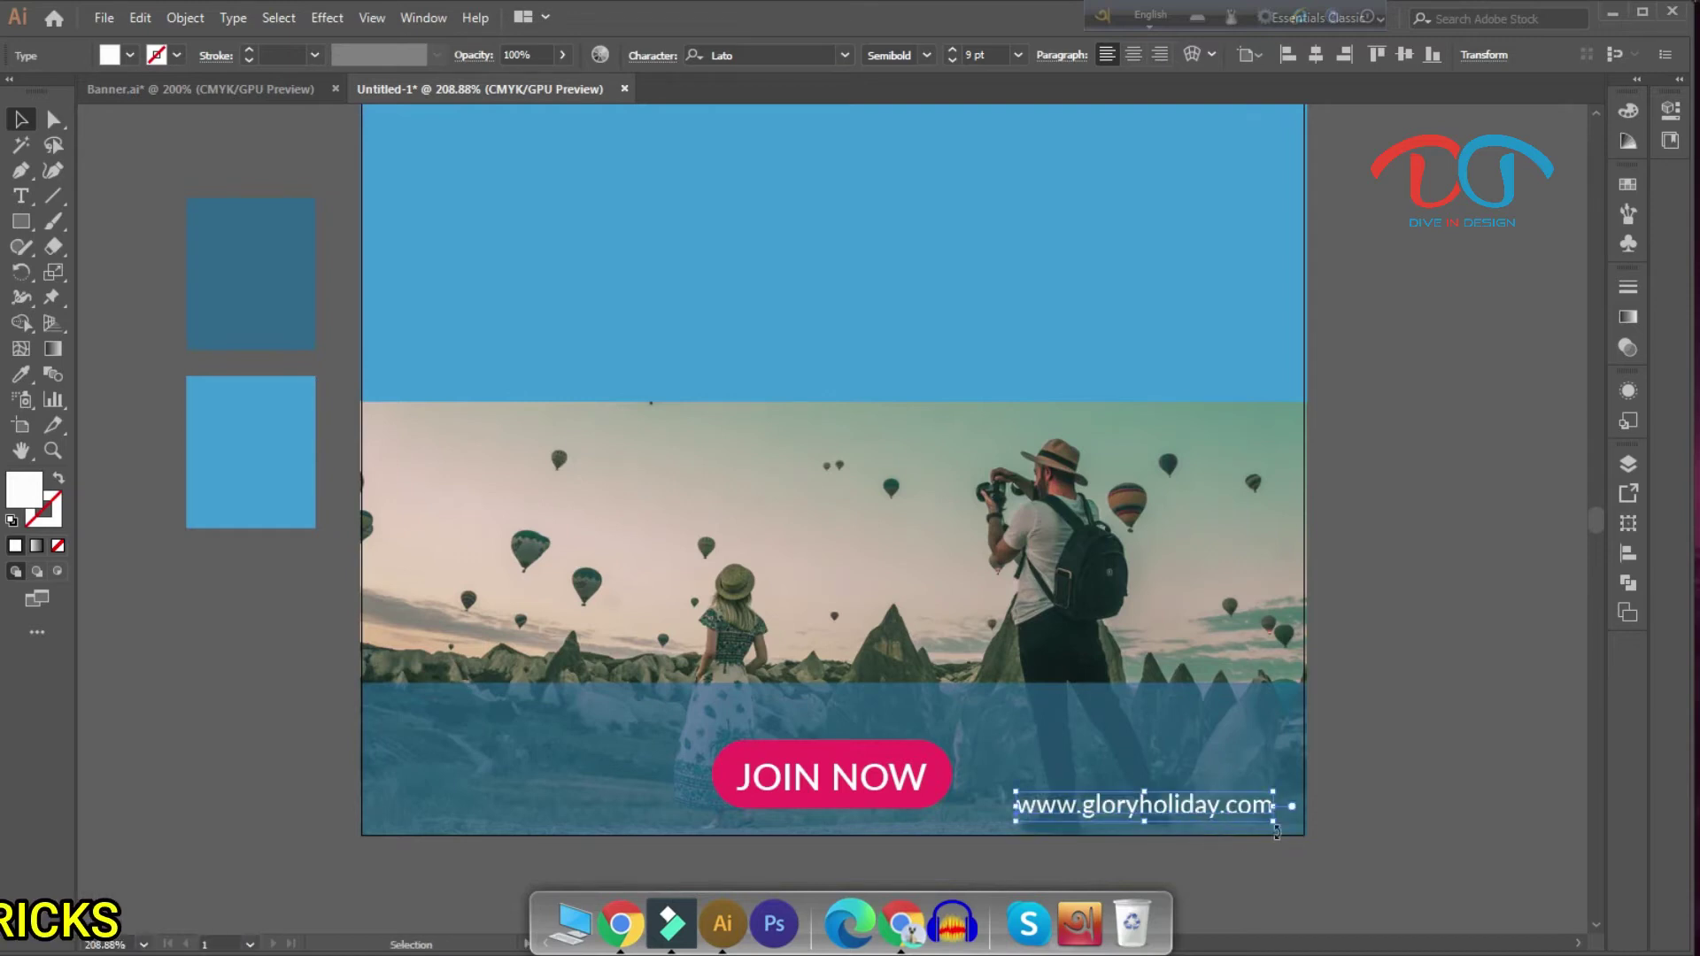
key("Left")
key("Left")
key("Up")
key("Right")
left_click(1557, 611)
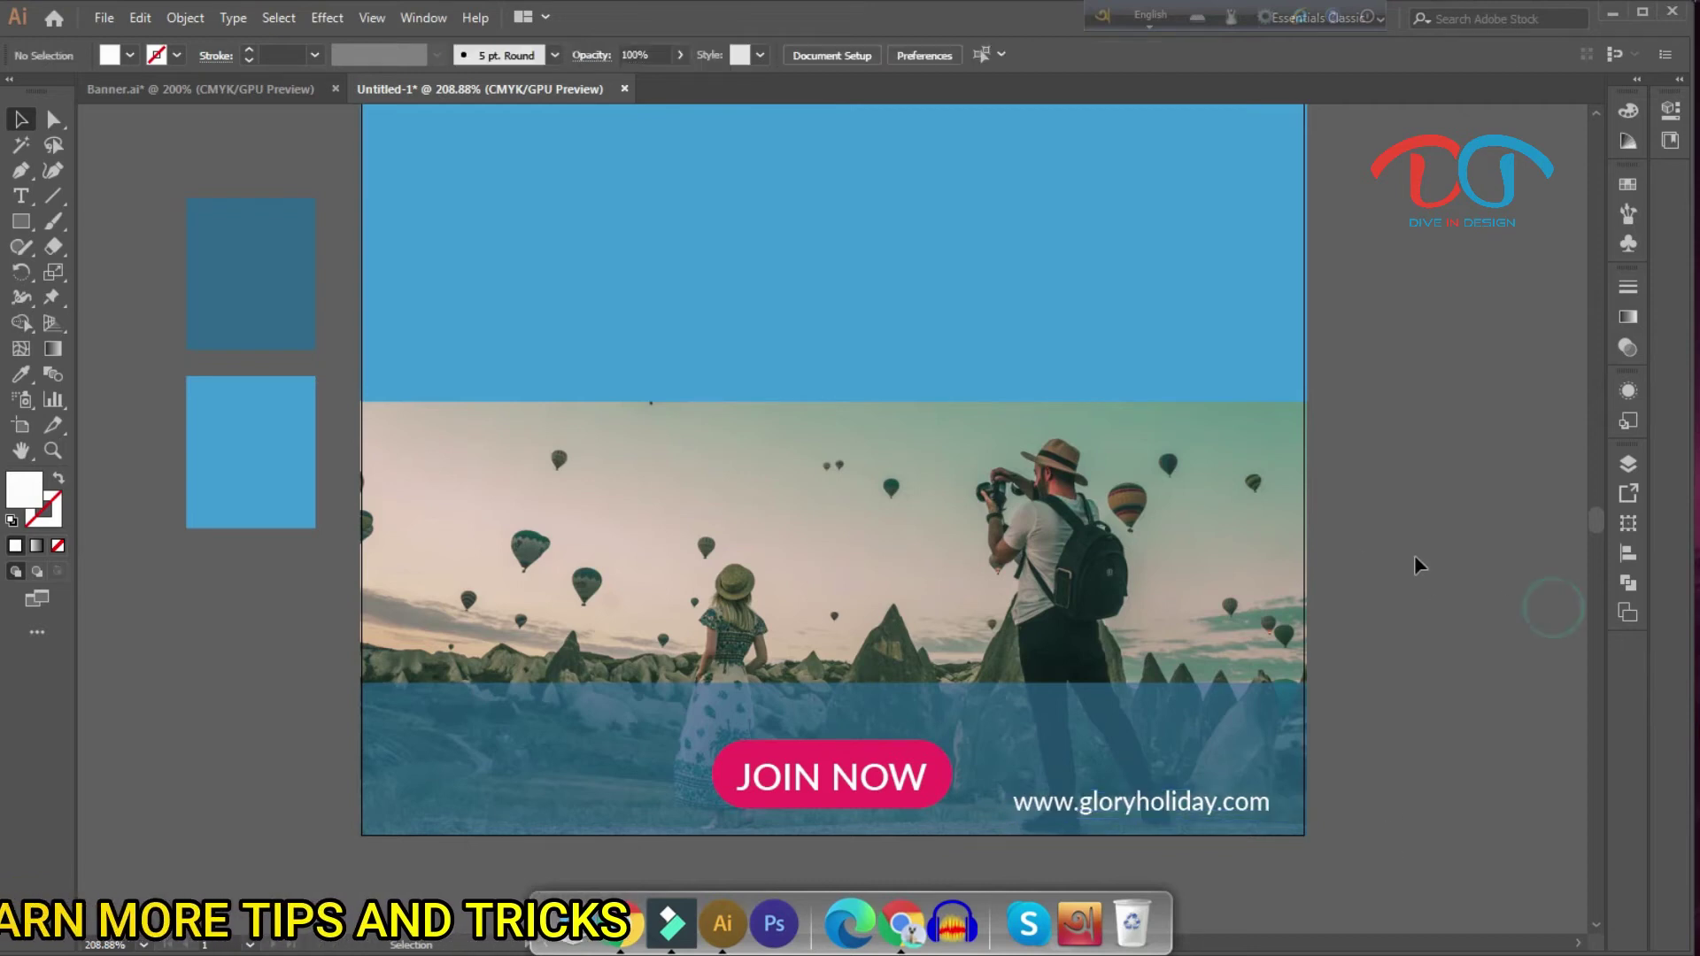
Step: Select the MAKE YOUR, HOLIDAY and MEMORABLE lines in Banner.ai and drag them into Untitled-1
left_click(226, 92)
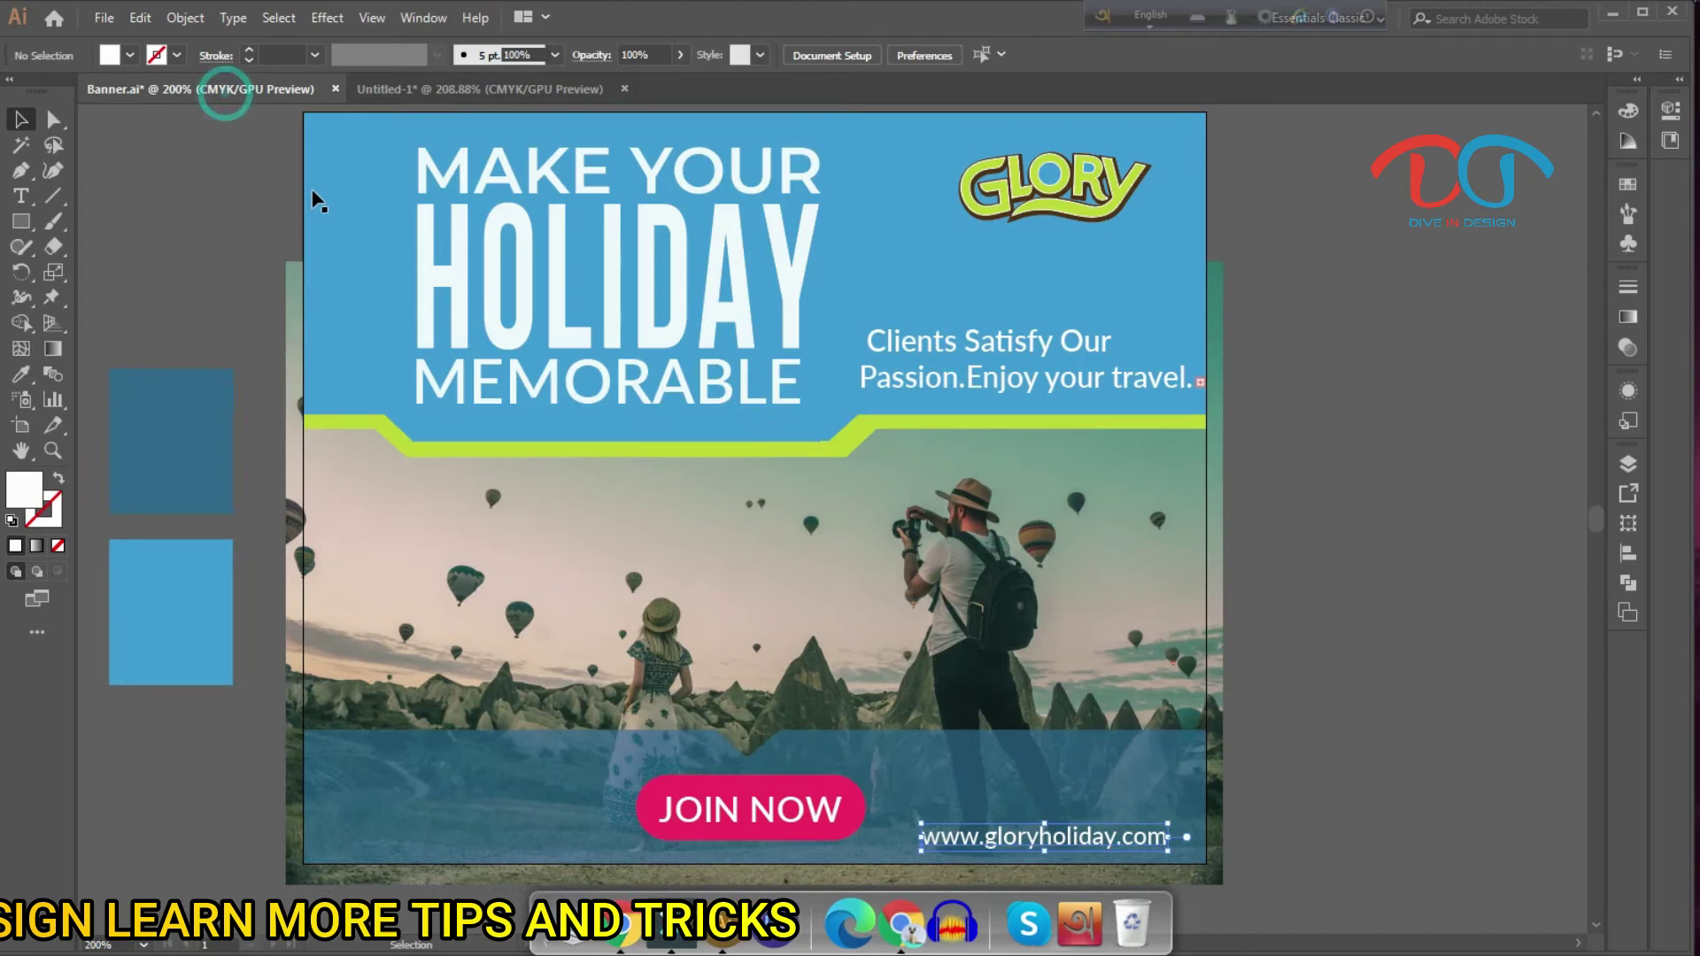
left_click(478, 252)
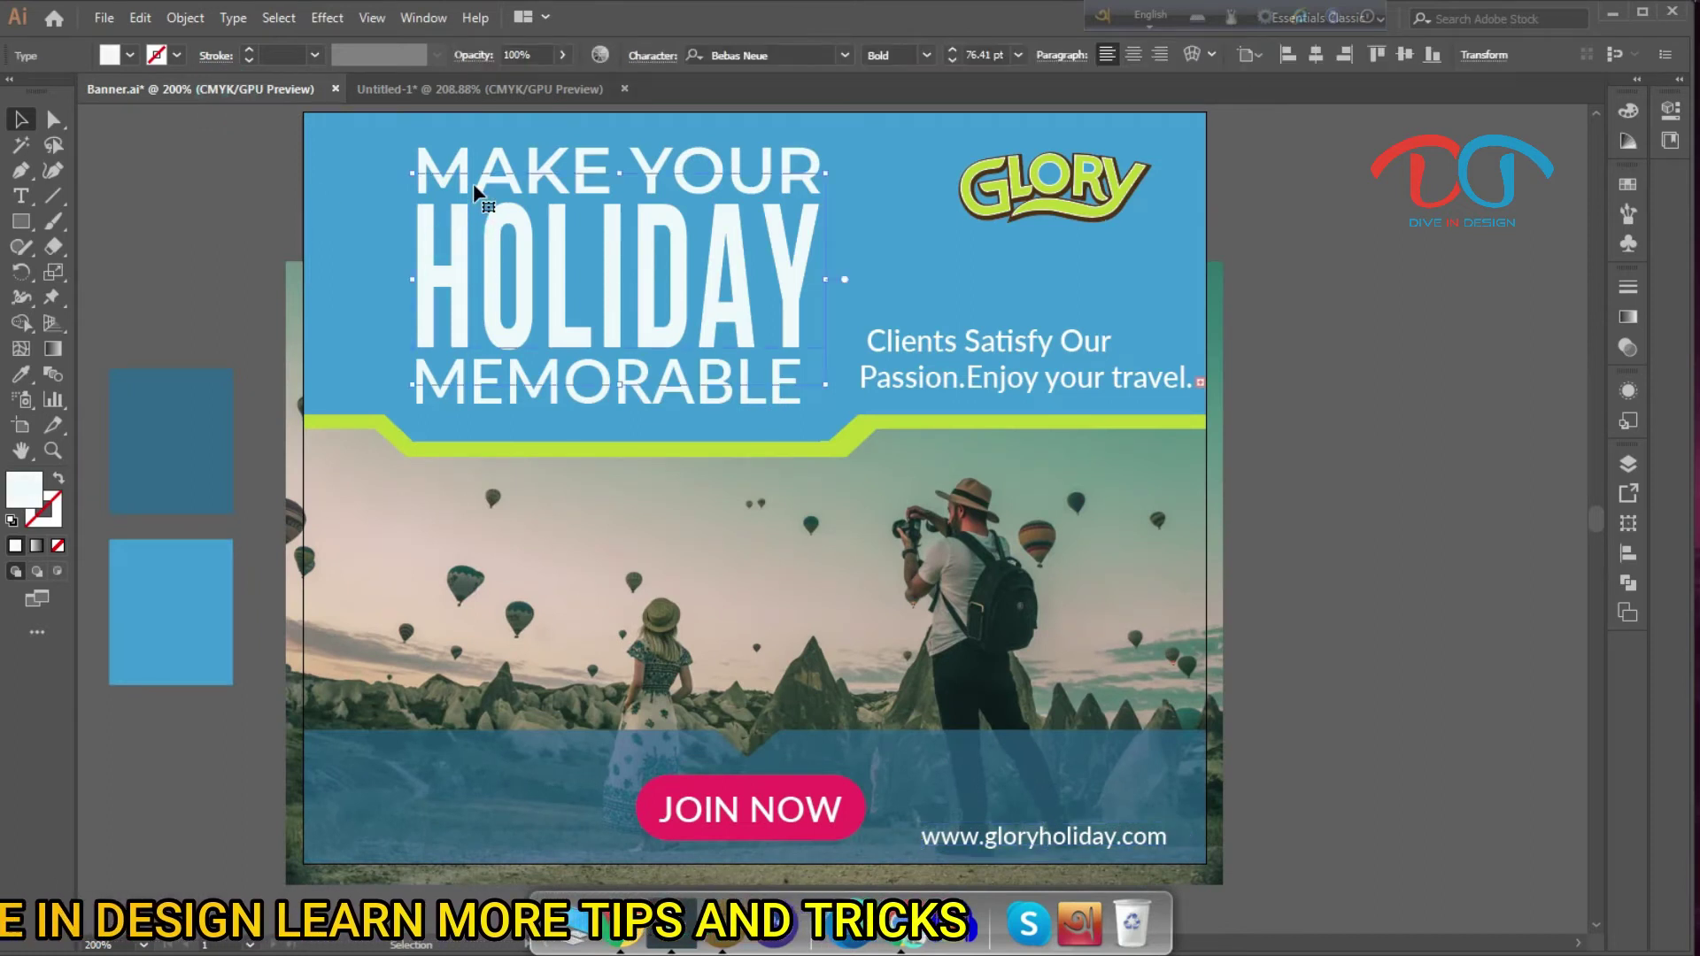
left_click(496, 248, "shift")
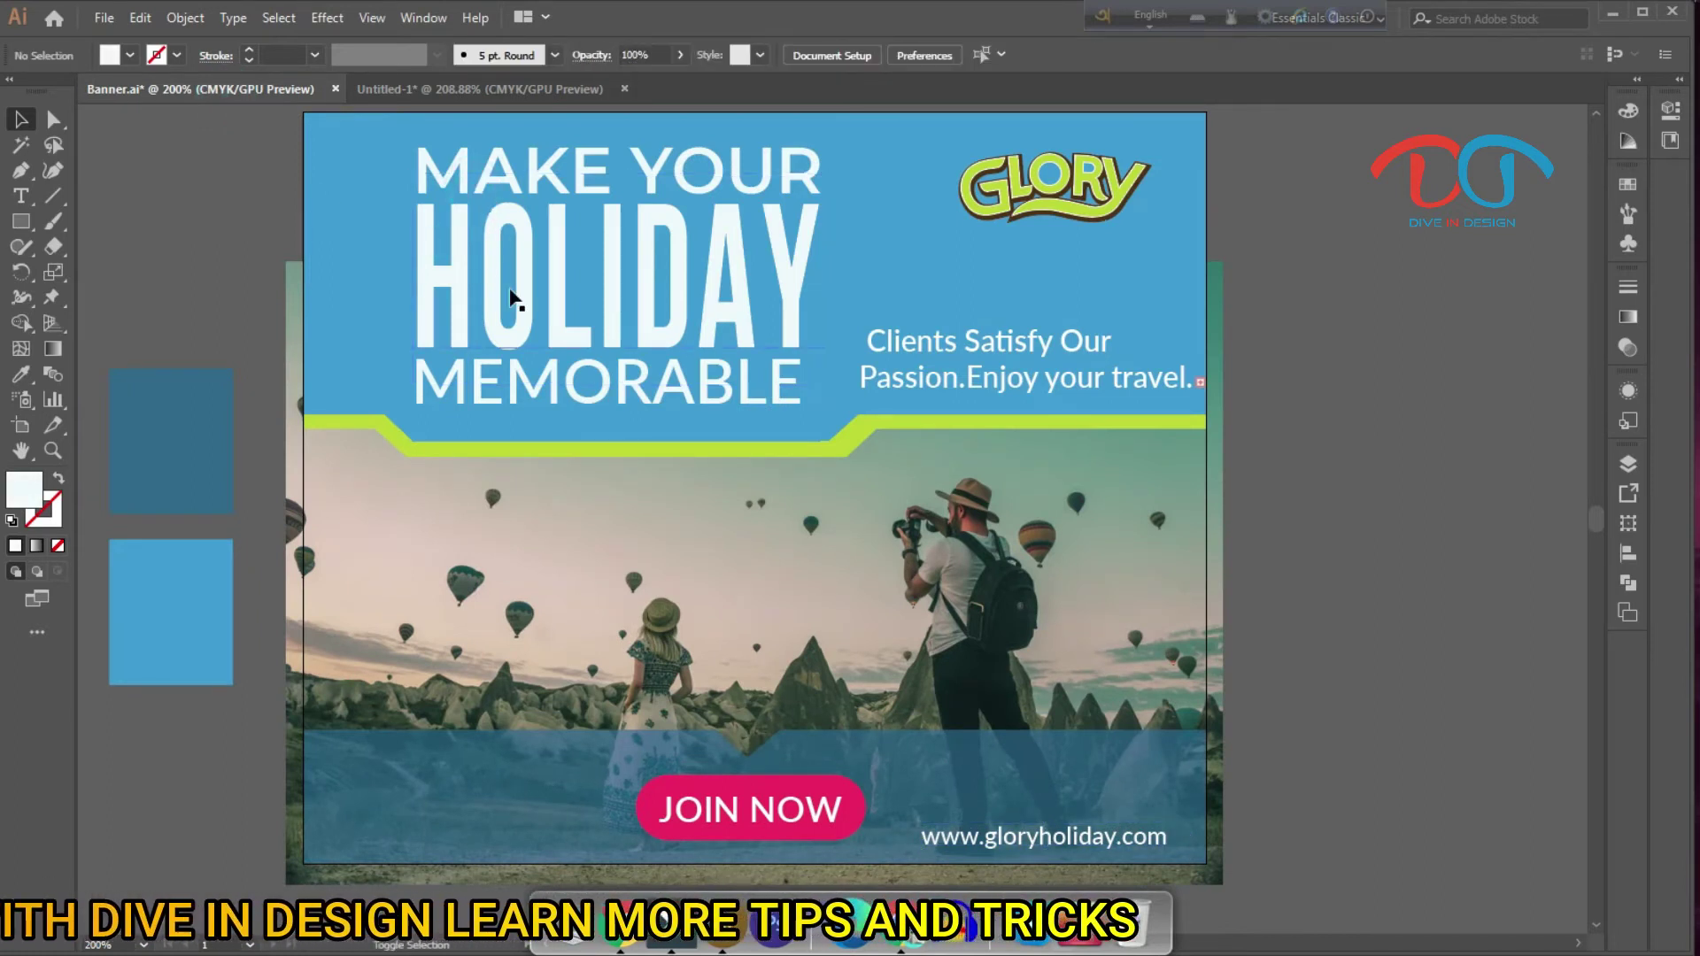
left_click(520, 392, "shift")
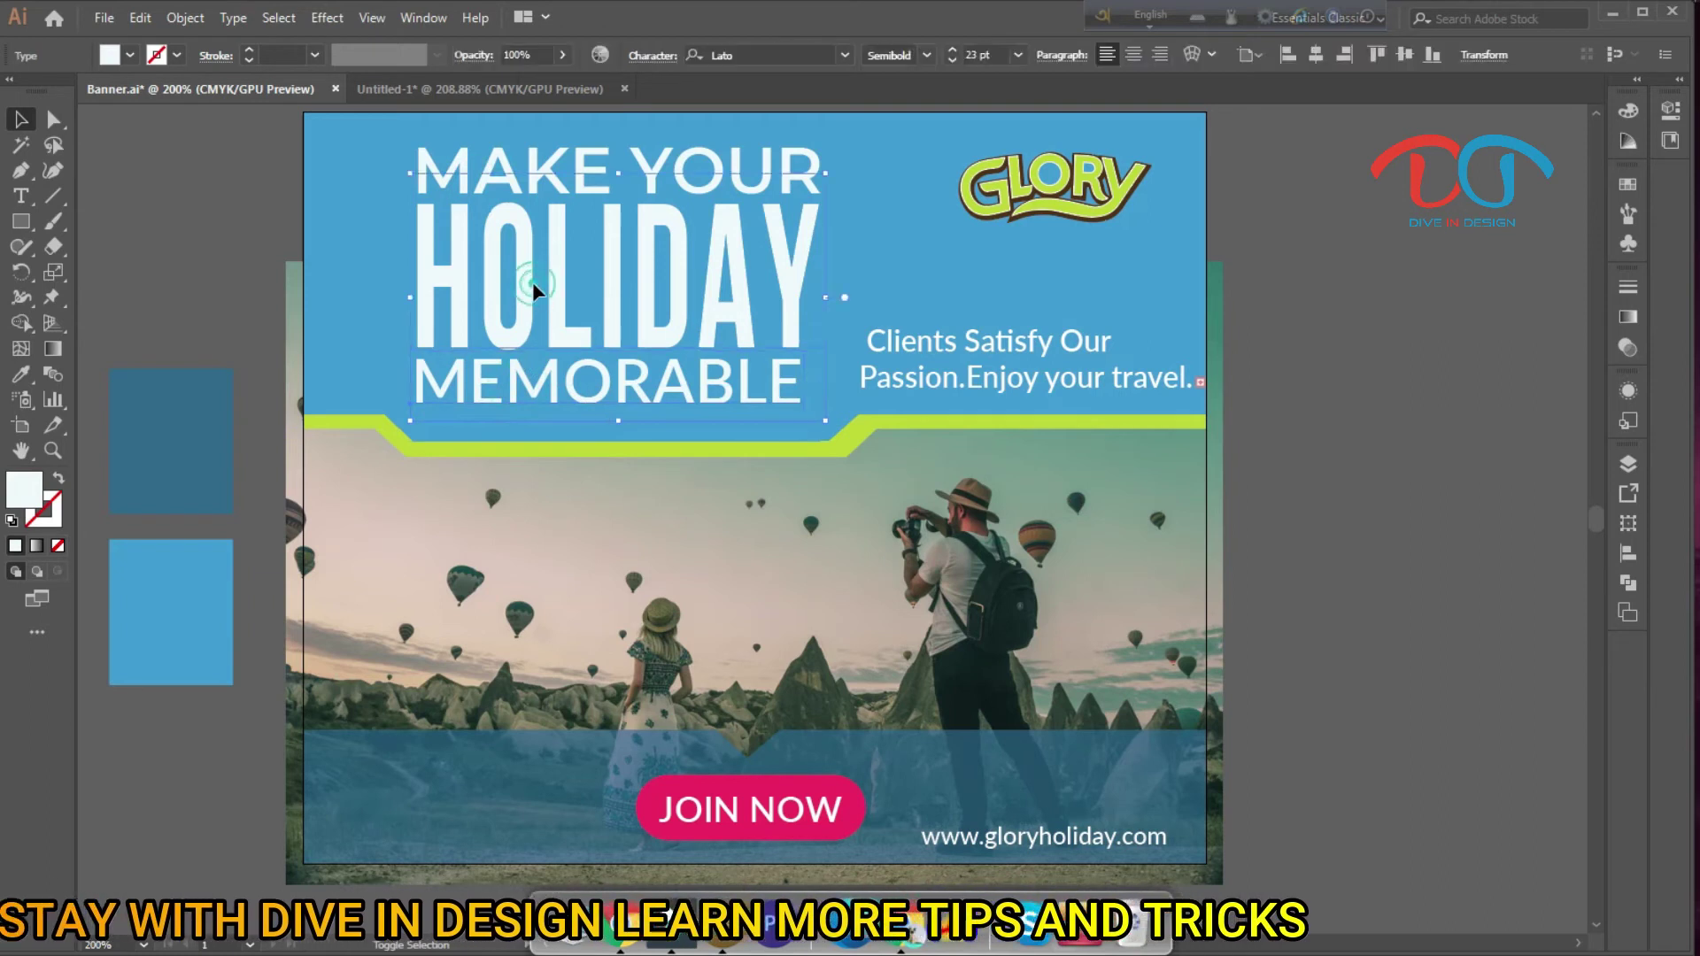
left_click(375, 191)
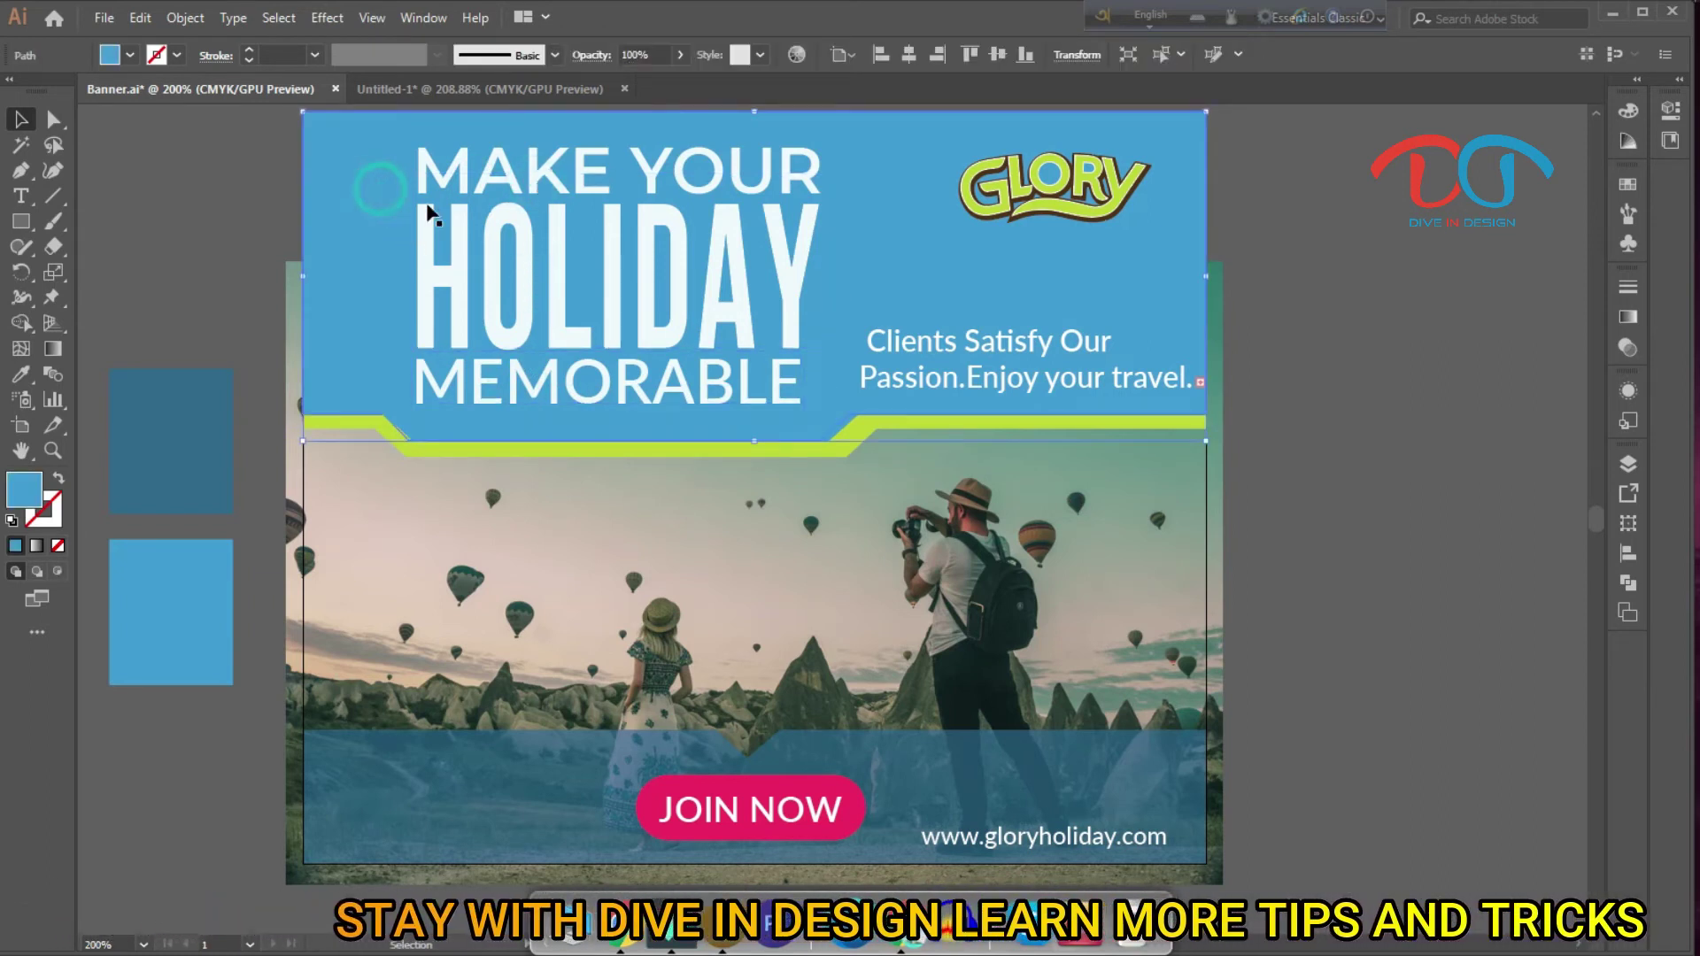
left_click(448, 183)
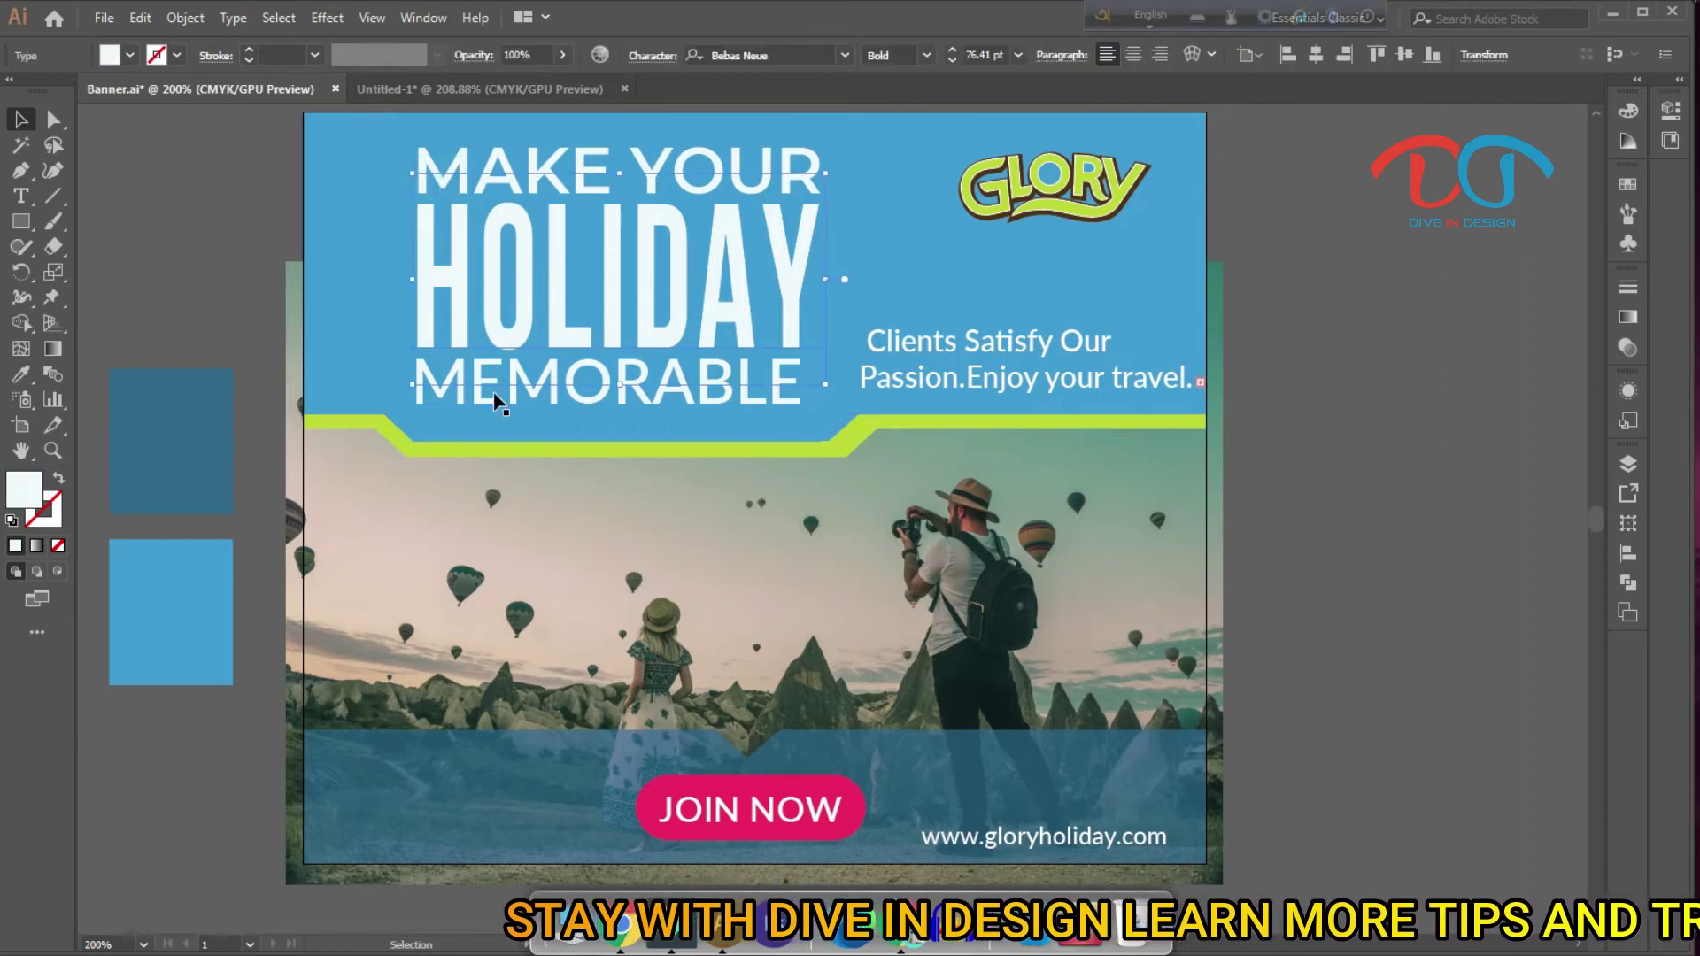
left_click(507, 367, "shift")
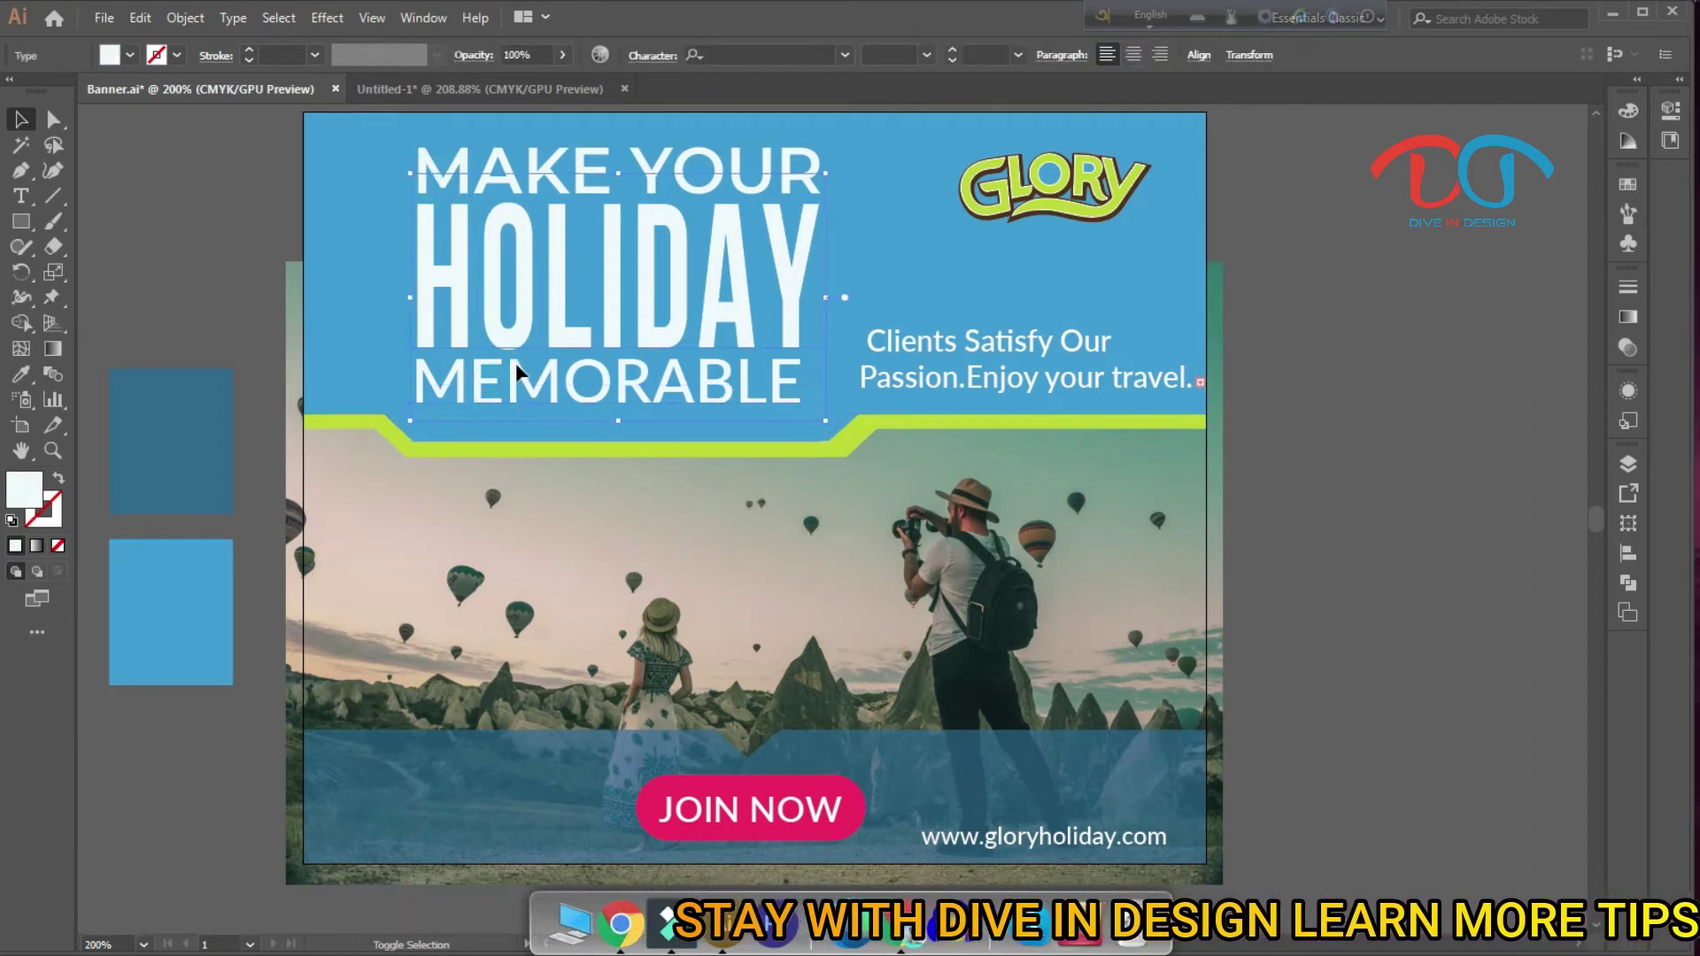
left_click(542, 161, "shift")
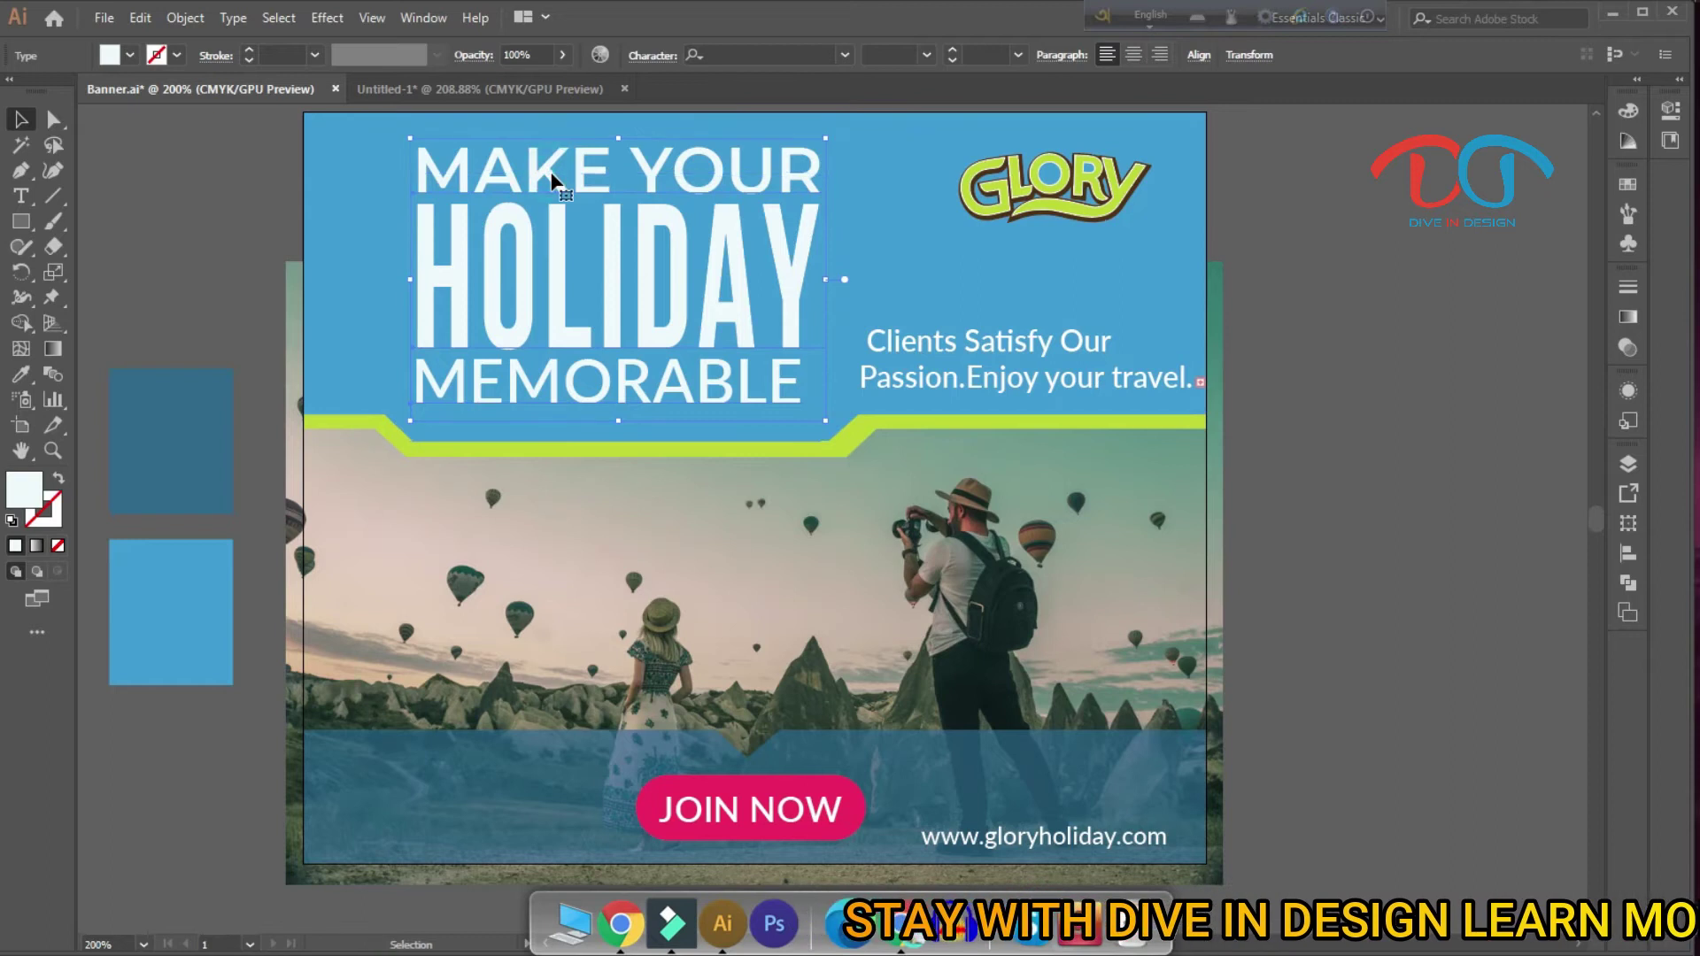
left_click_drag(552, 180, 416, 87)
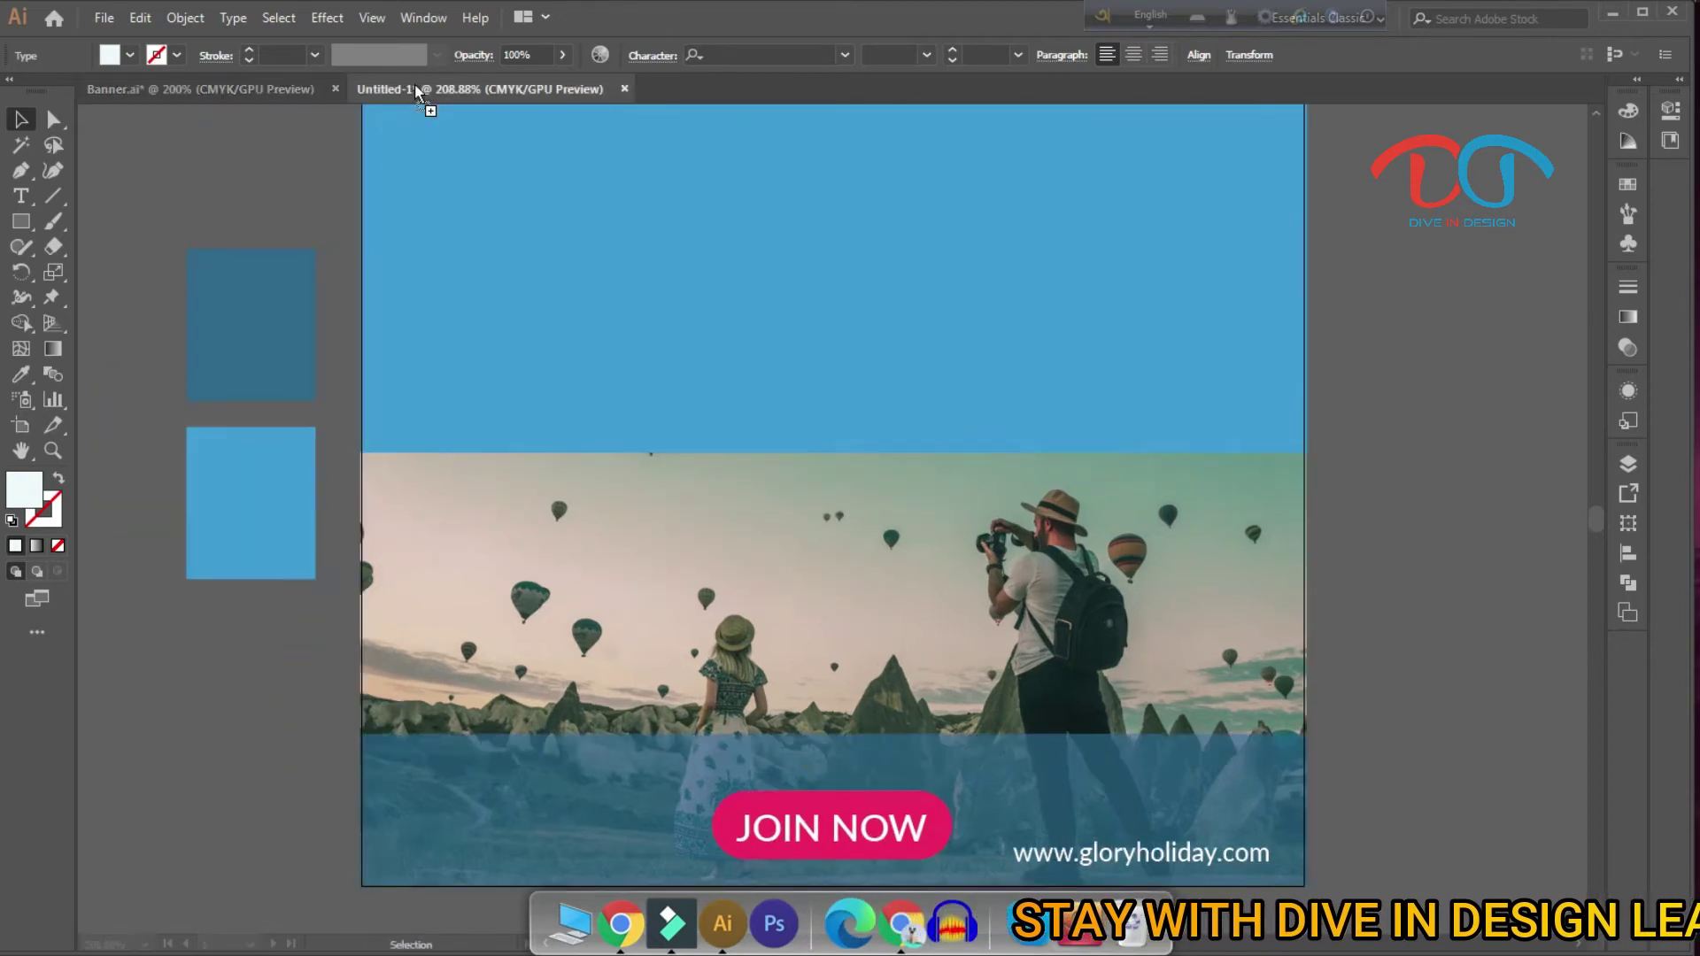
left_click_drag(553, 314, 551, 310)
Step: Position the headline at the upper left of the blue band and check each line's font
scroll(566, 354, "up", 2)
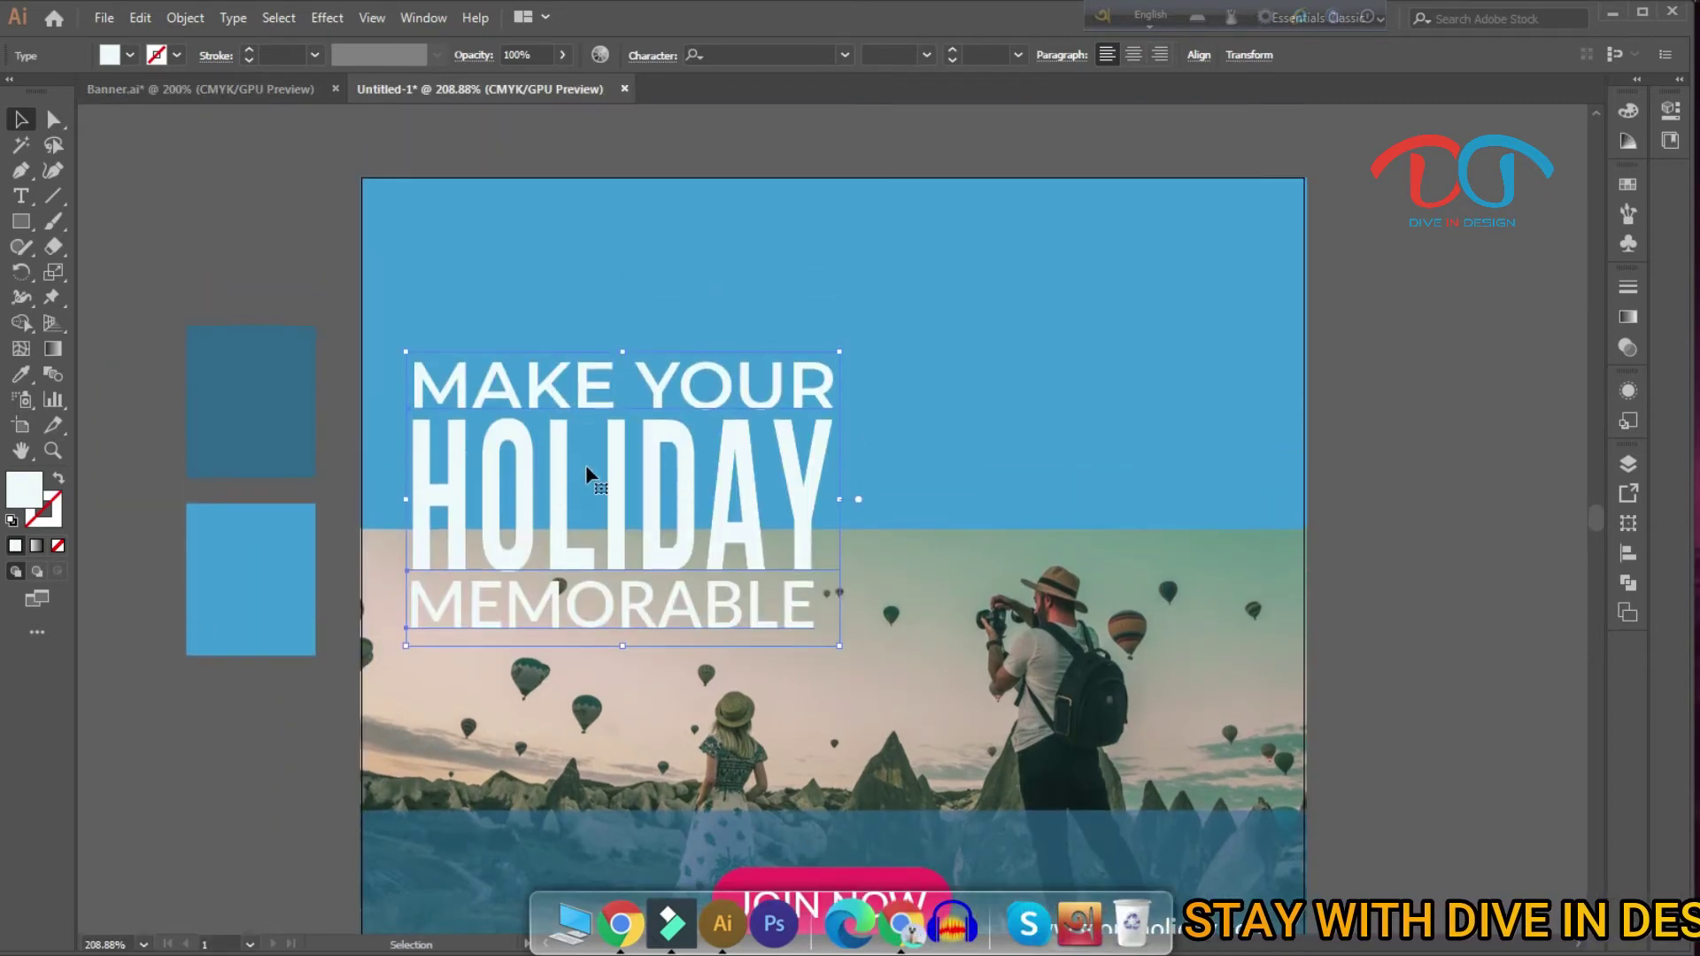
left_click_drag(620, 443, 631, 354)
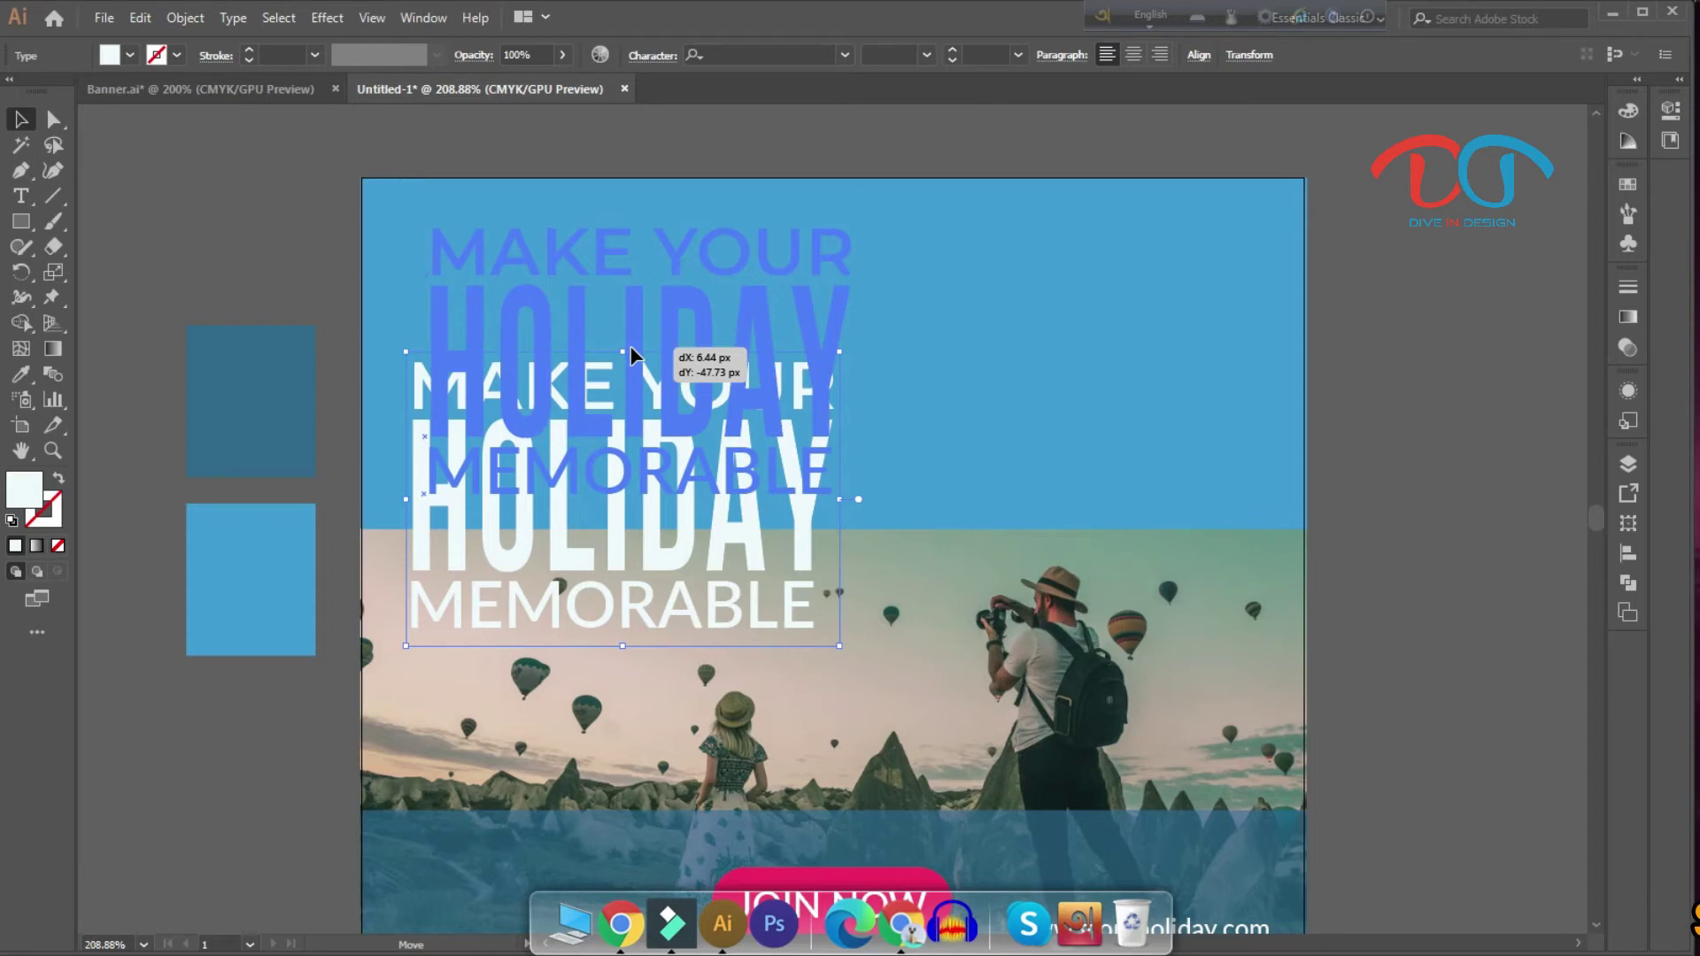
left_click_drag(630, 347, 632, 346)
scroll(275, 268, "down", 1)
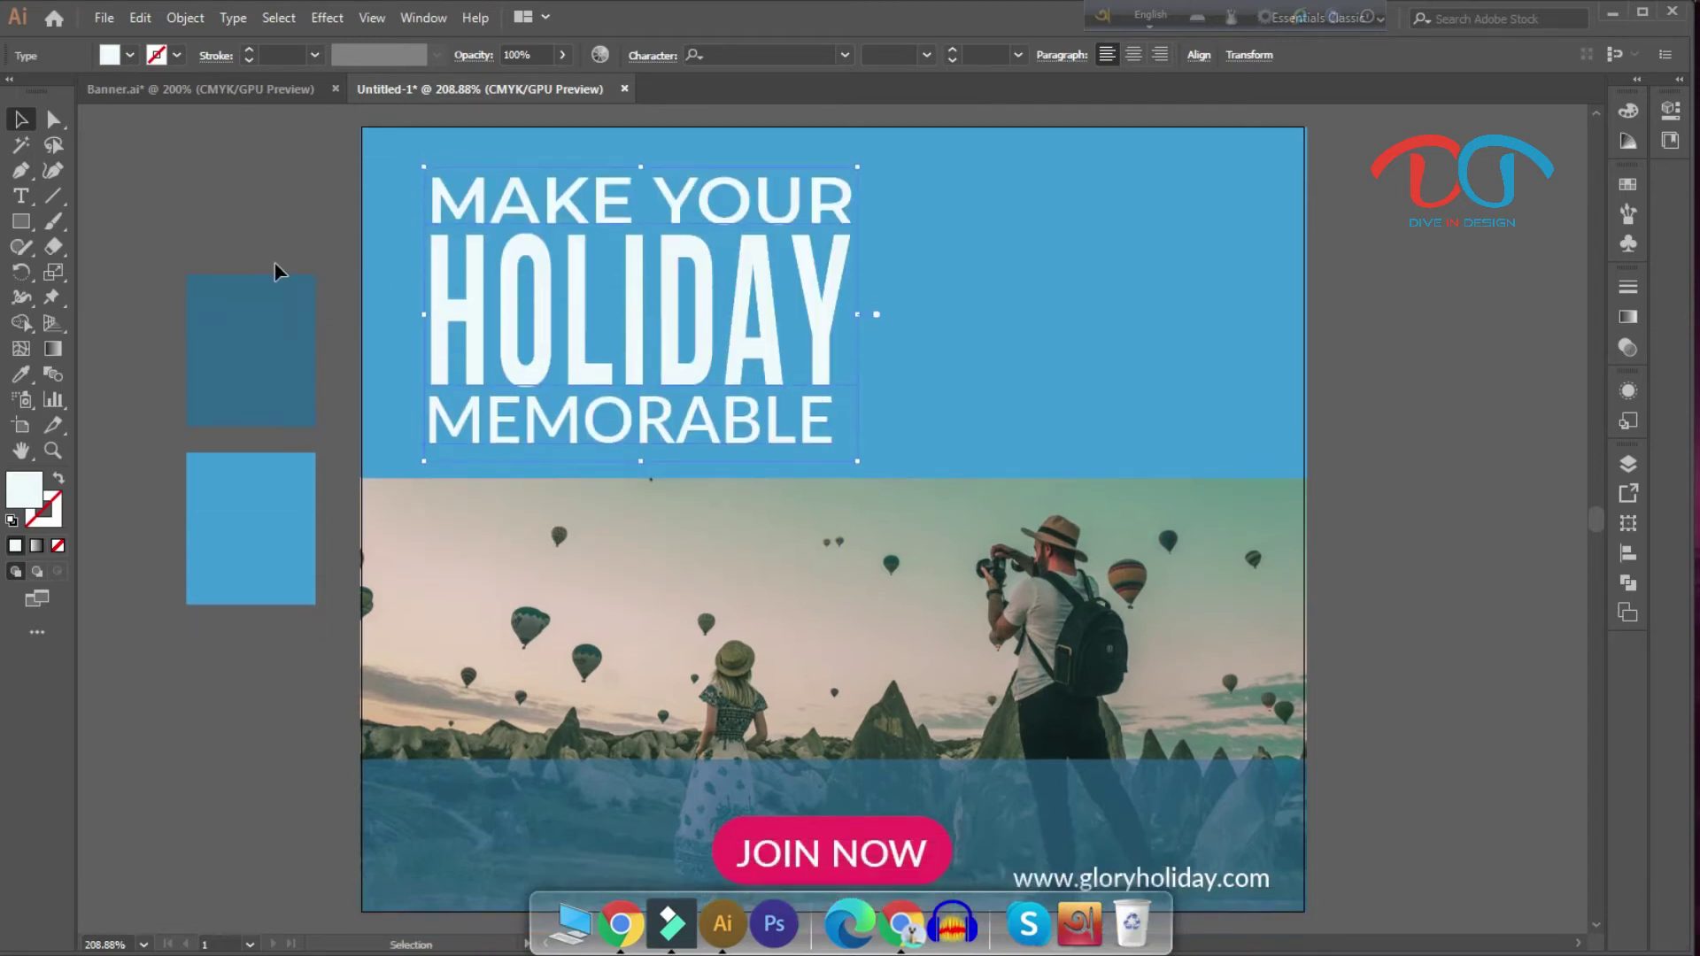
left_click(226, 188)
left_click(683, 195)
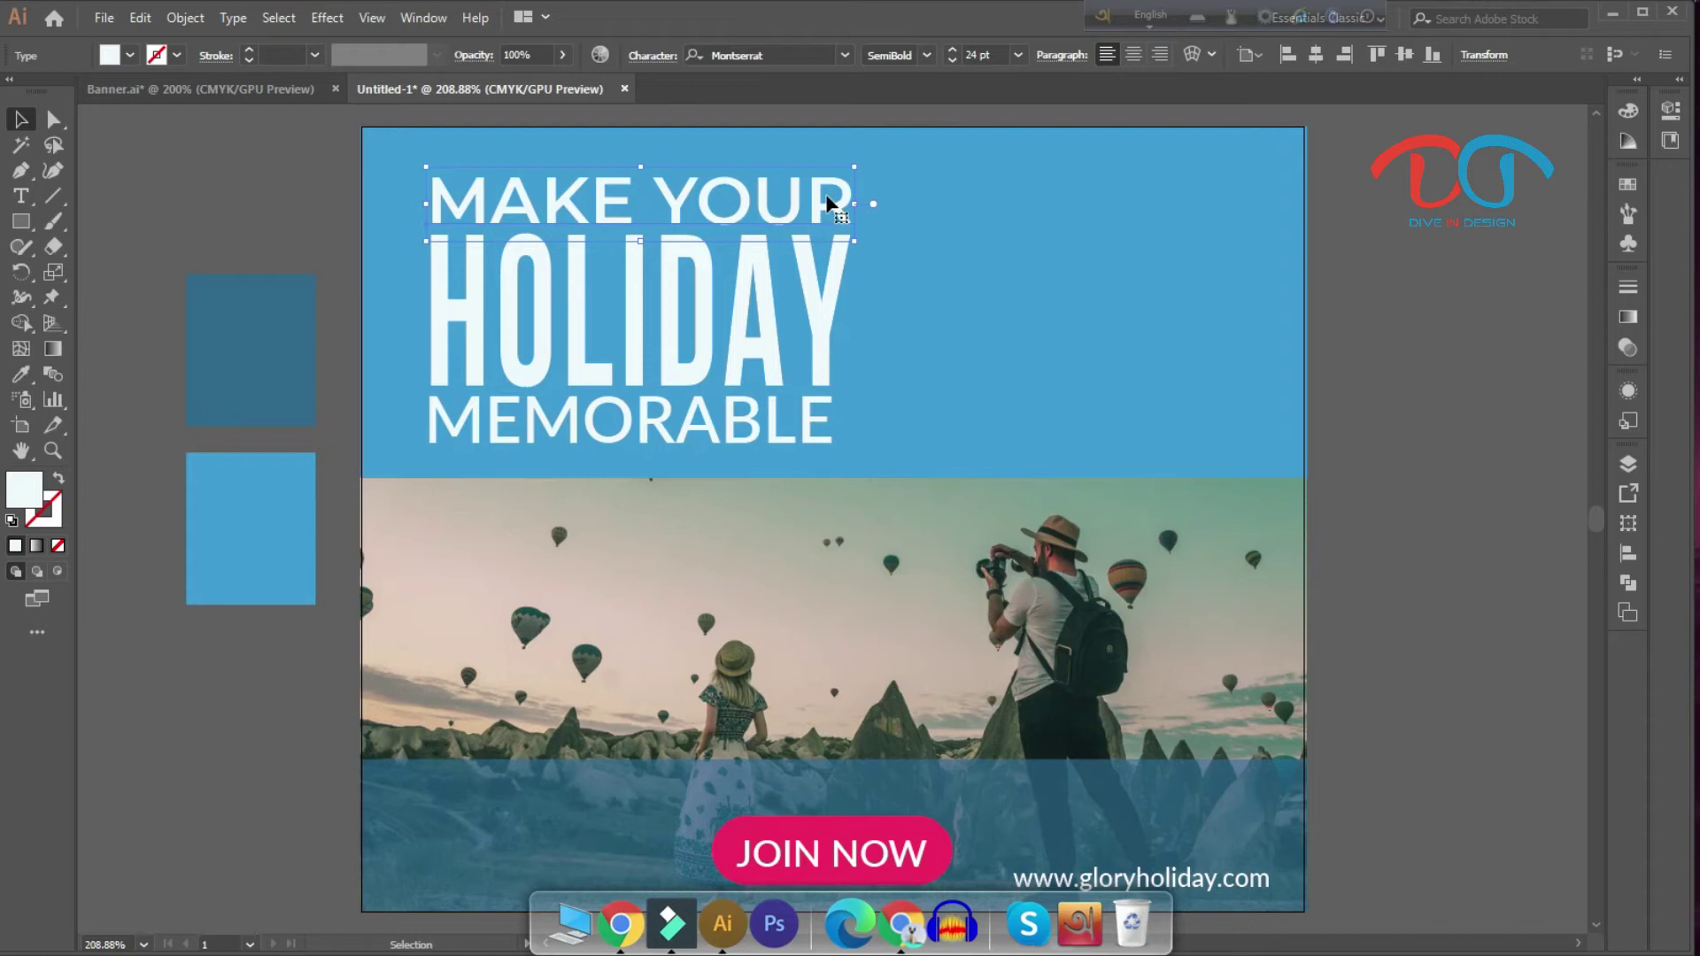
left_click(757, 363)
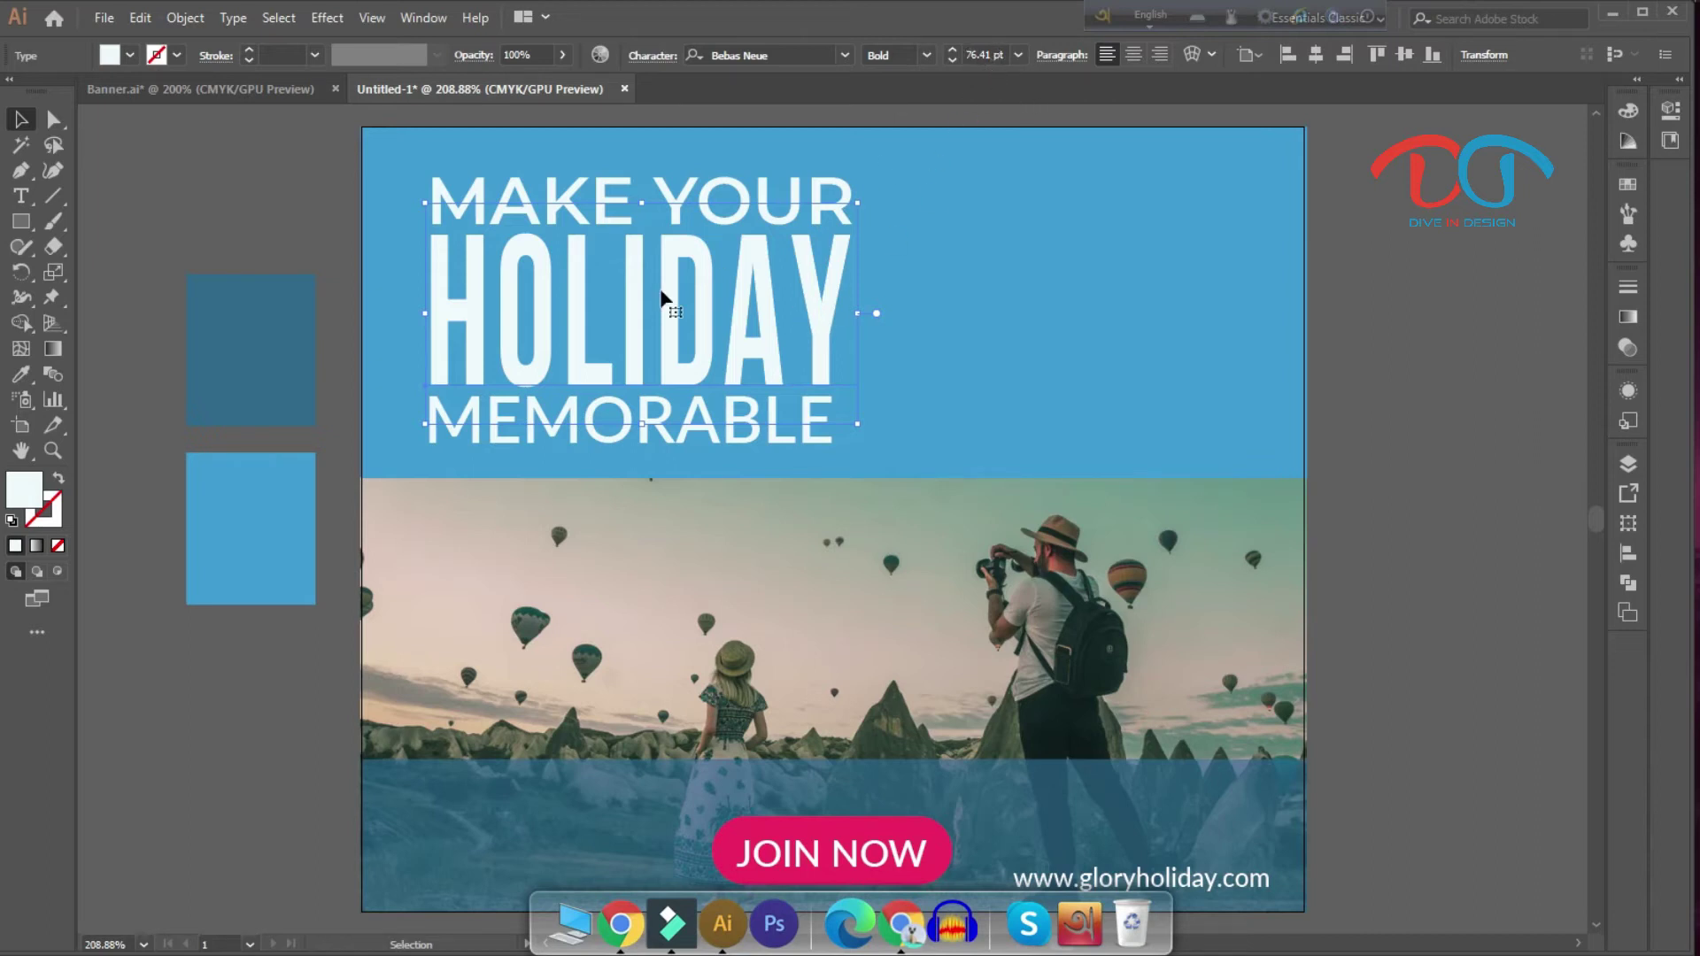
left_click(729, 433)
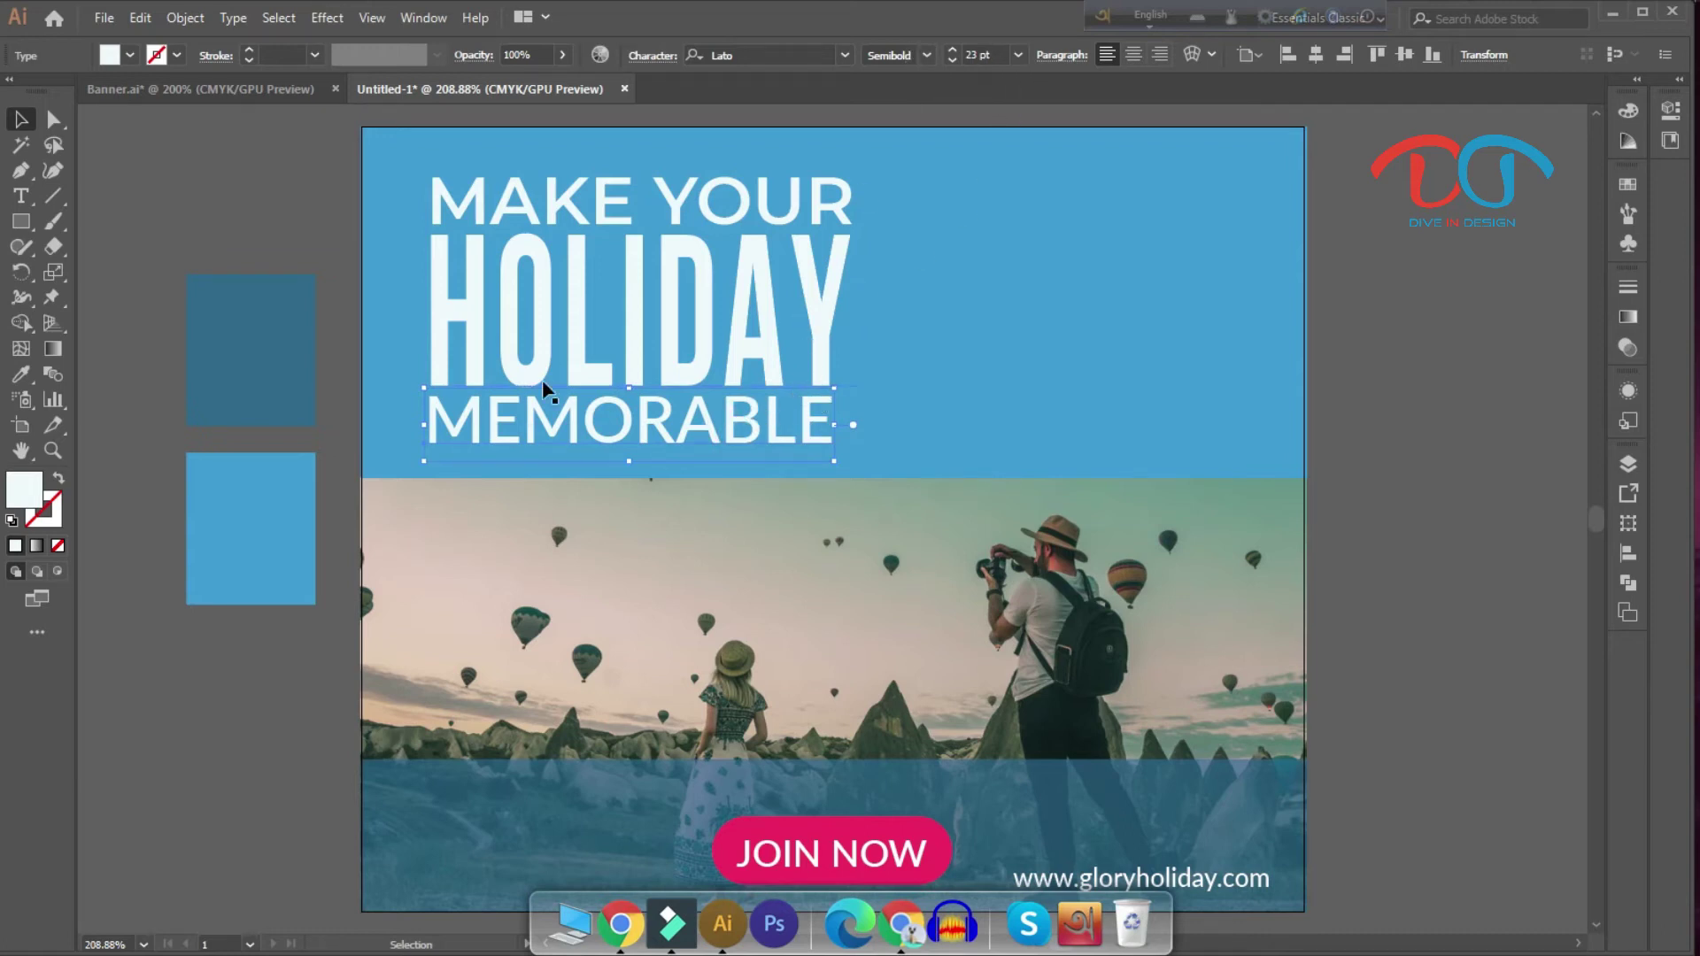
left_click(278, 213)
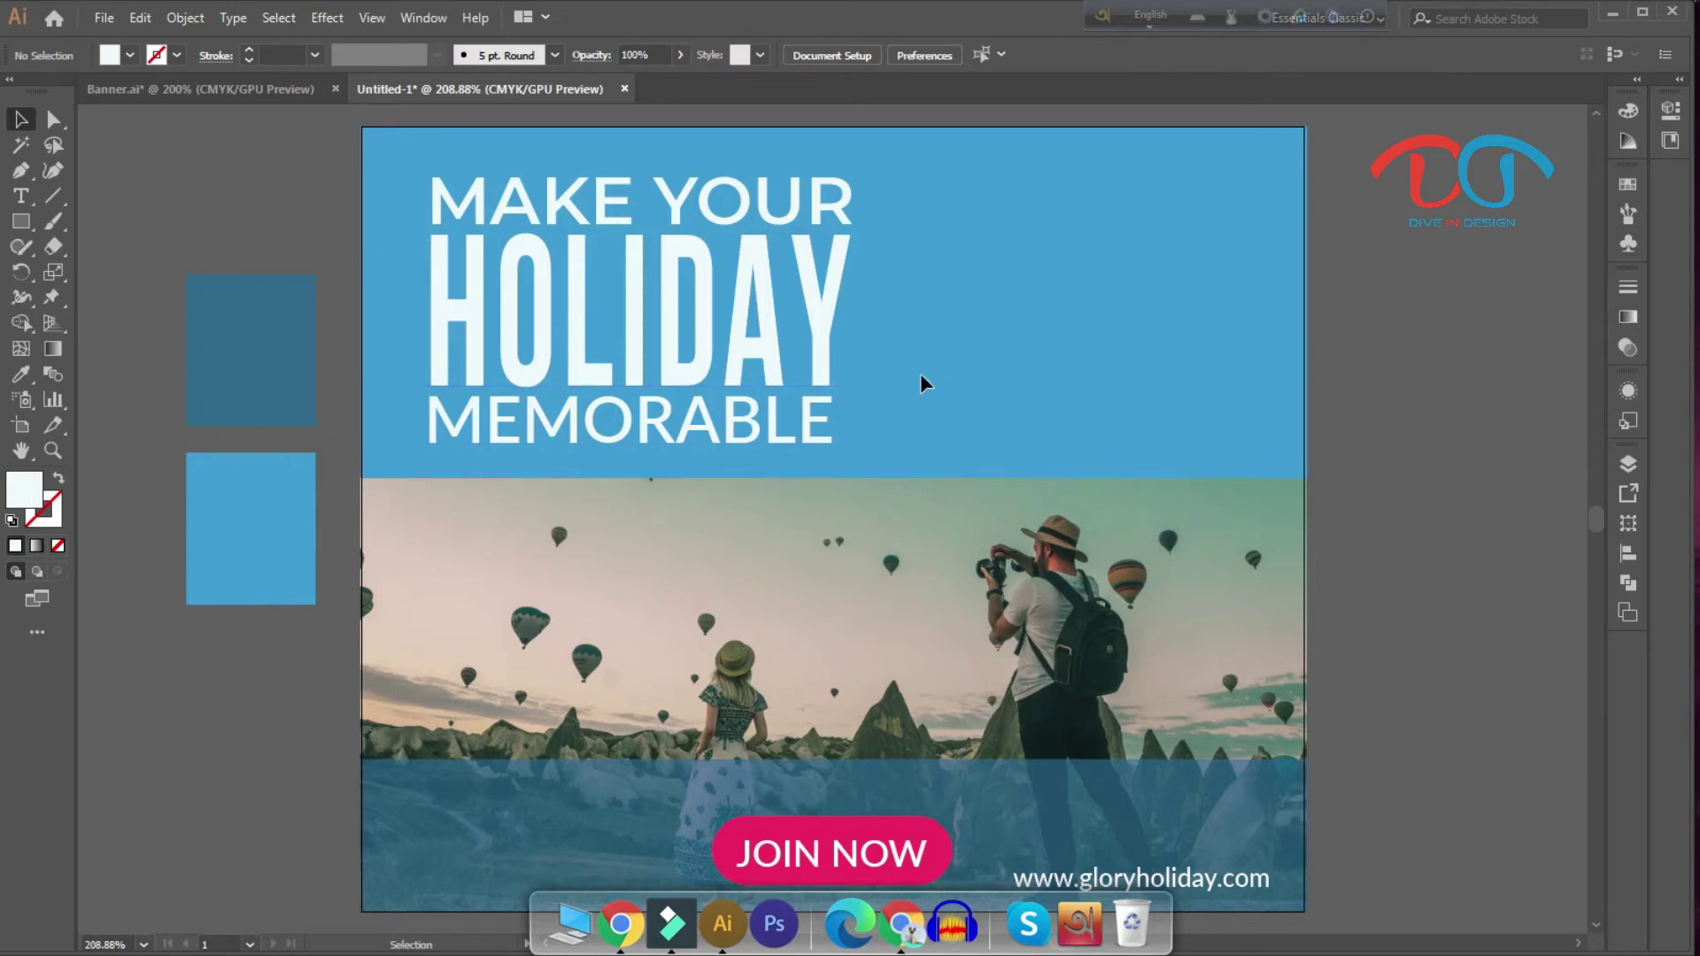
scroll(921, 373, "down", 2)
scroll(916, 372, "up", 1)
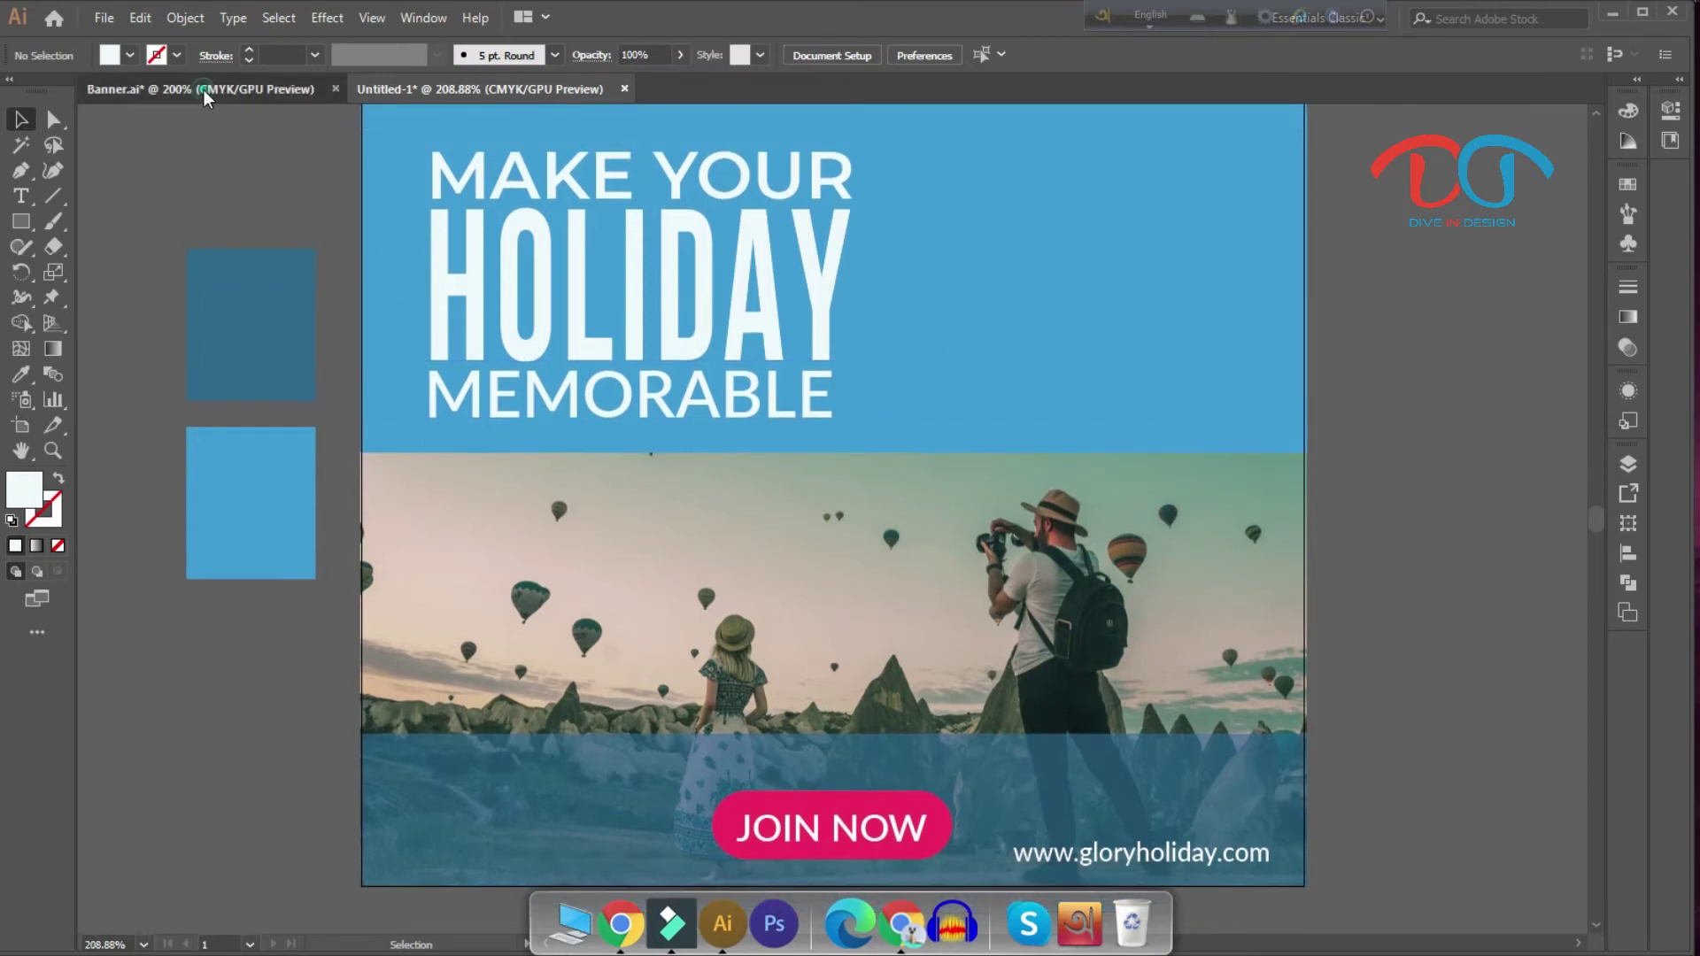
Step: Drag the yellow GLORY logo into Untitled-1 and nudge it into the blue band's top-right corner
left_click(204, 88)
mouse_move(1062, 201)
left_mouse_down()
mouse_move(642, 215)
mouse_move(673, 145)
left_mouse_up()
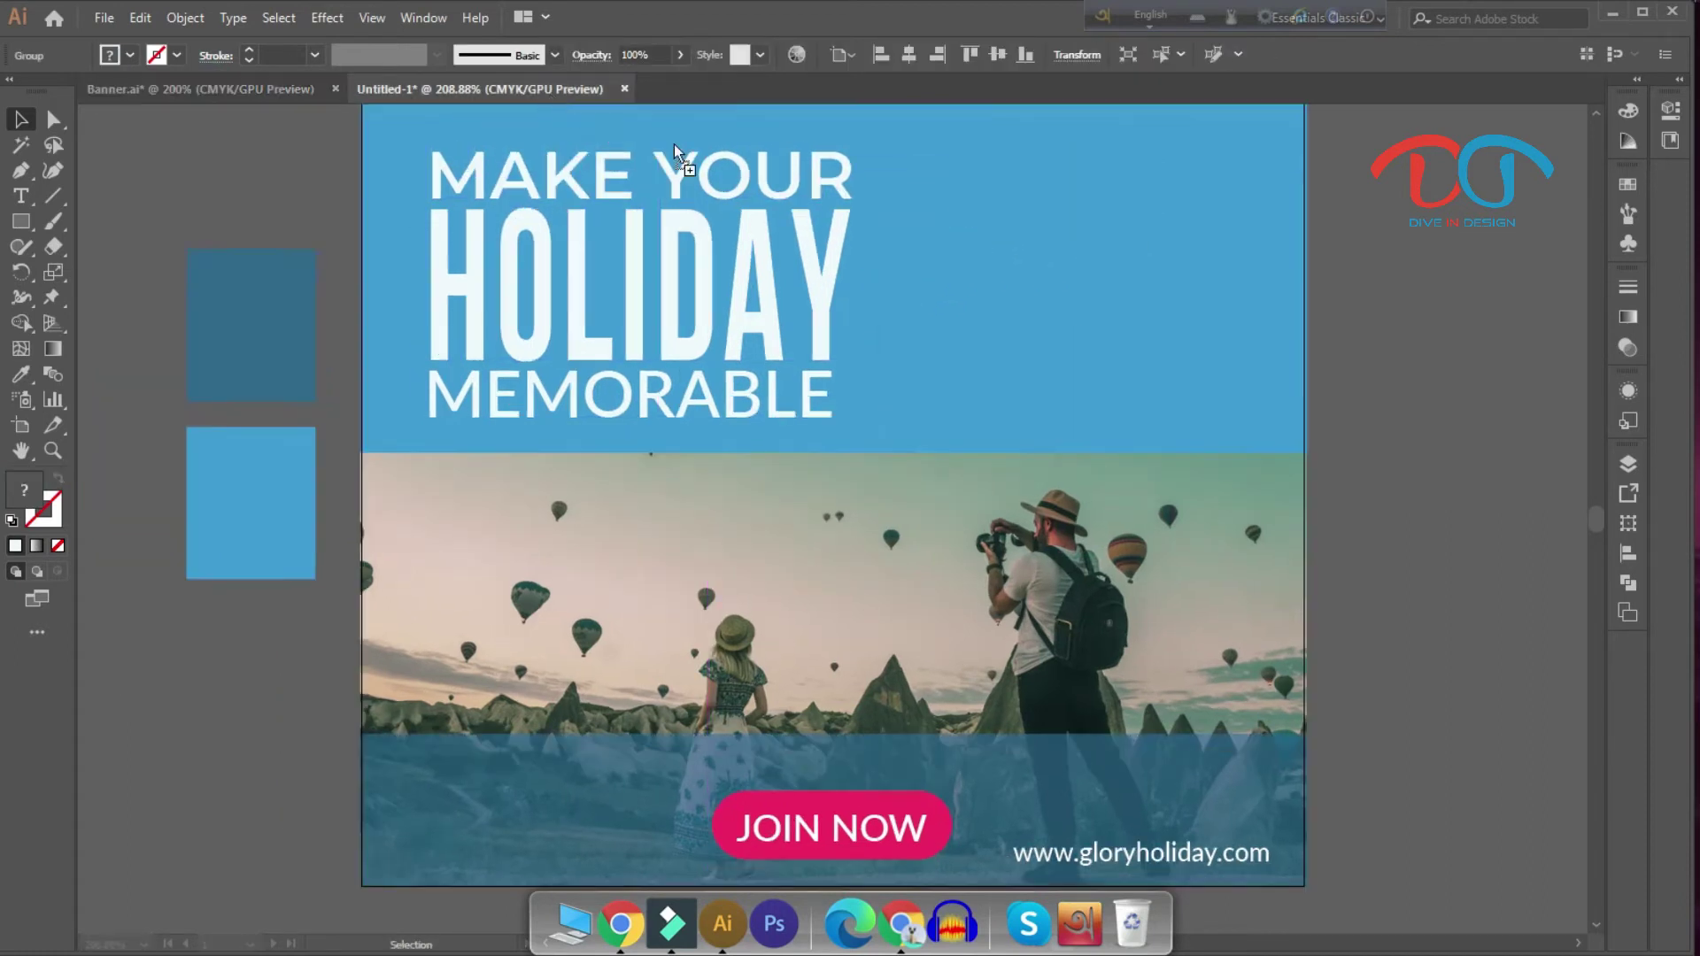
mouse_move(1087, 283)
left_mouse_down()
mouse_move(1170, 257)
mouse_move(1157, 250)
left_mouse_up()
scroll(1079, 283, "up", 1)
scroll(1214, 365, "down", 1)
scroll(1232, 390, "down", 1)
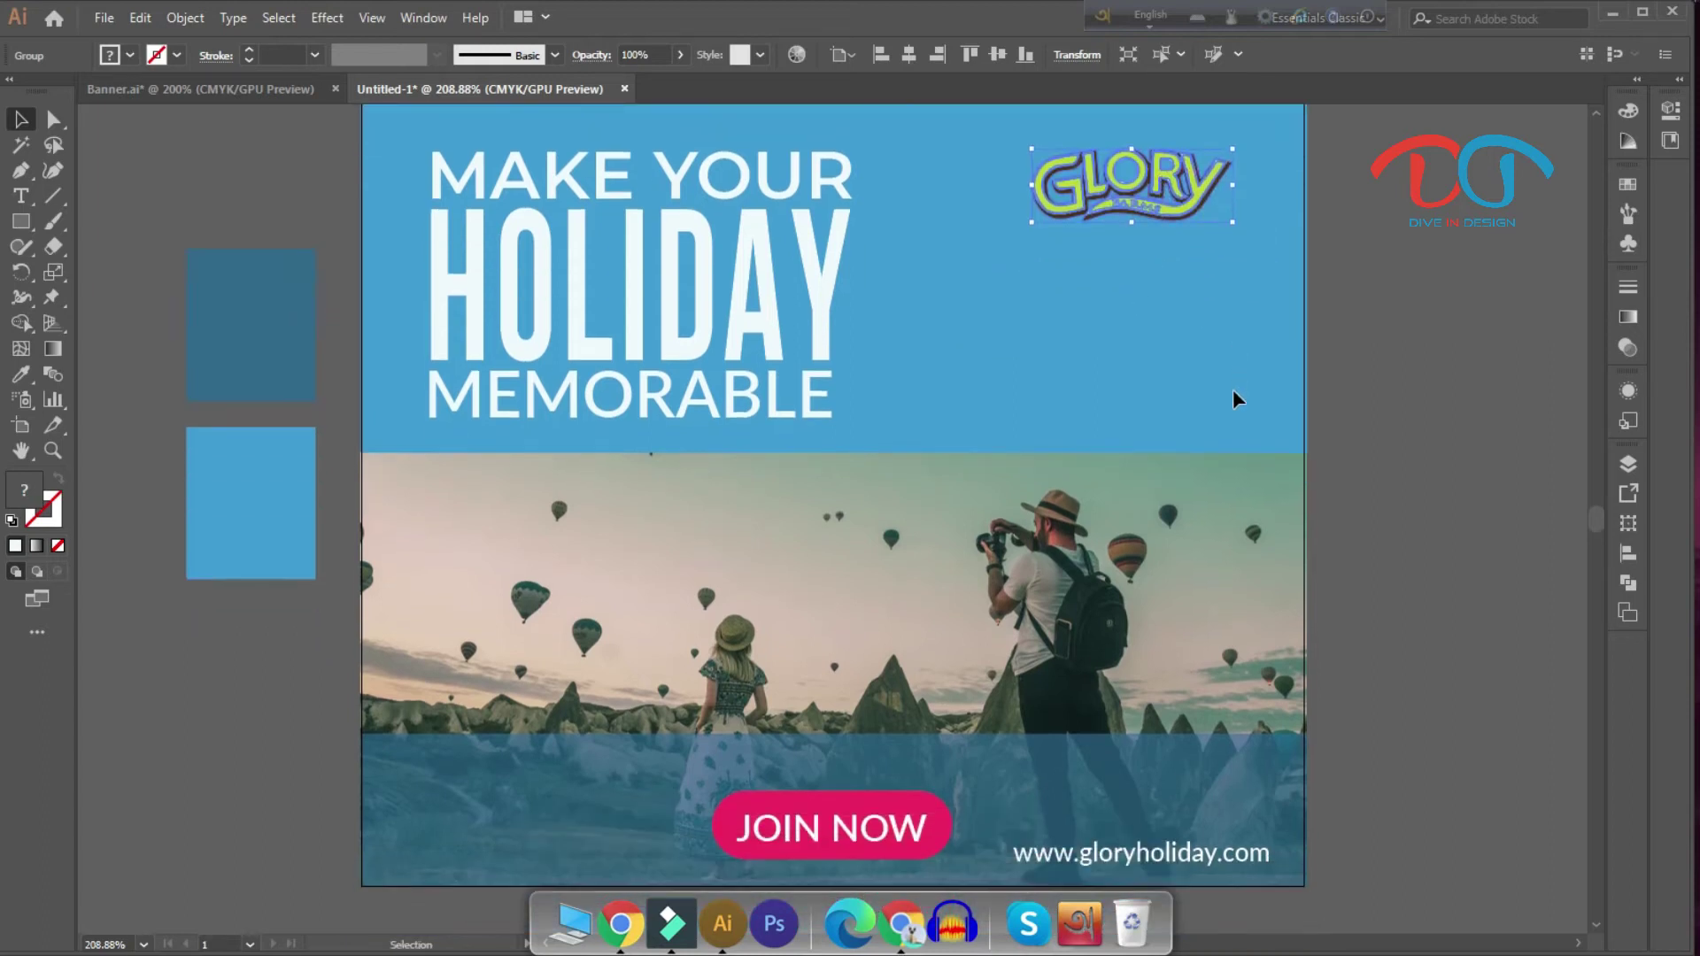
scroll(1353, 458, "up", 1)
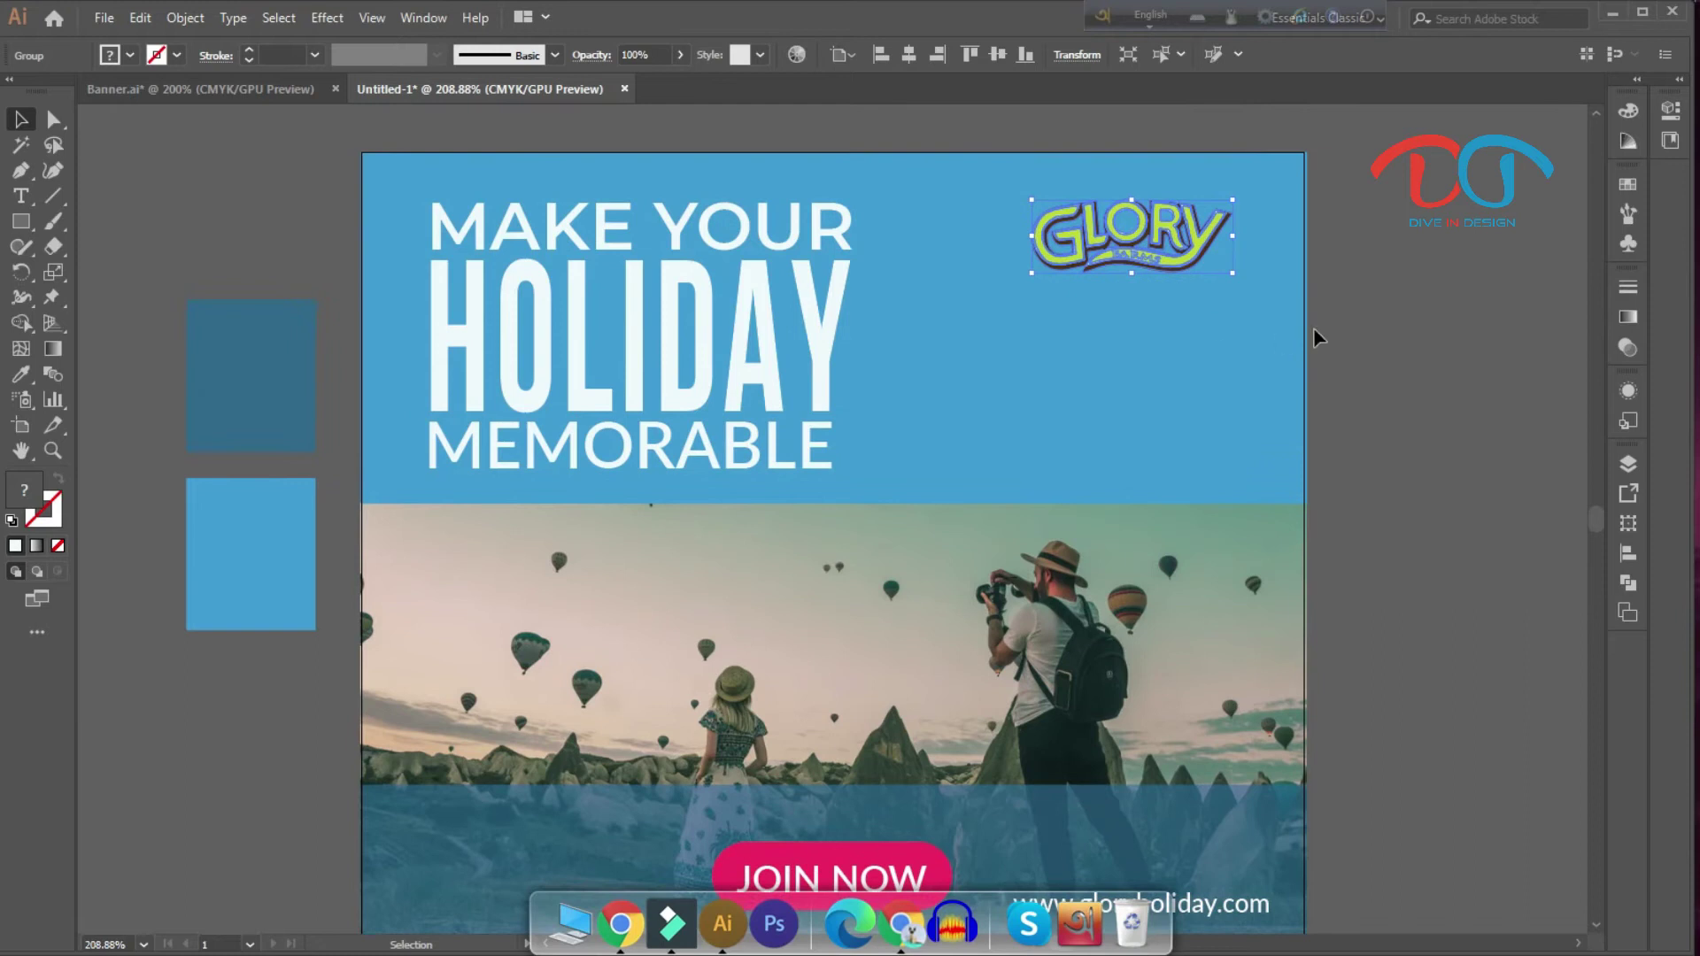
key("Up")
key("Up")
key("Up")
key("Down")
key("Down")
key("Down")
key("Left")
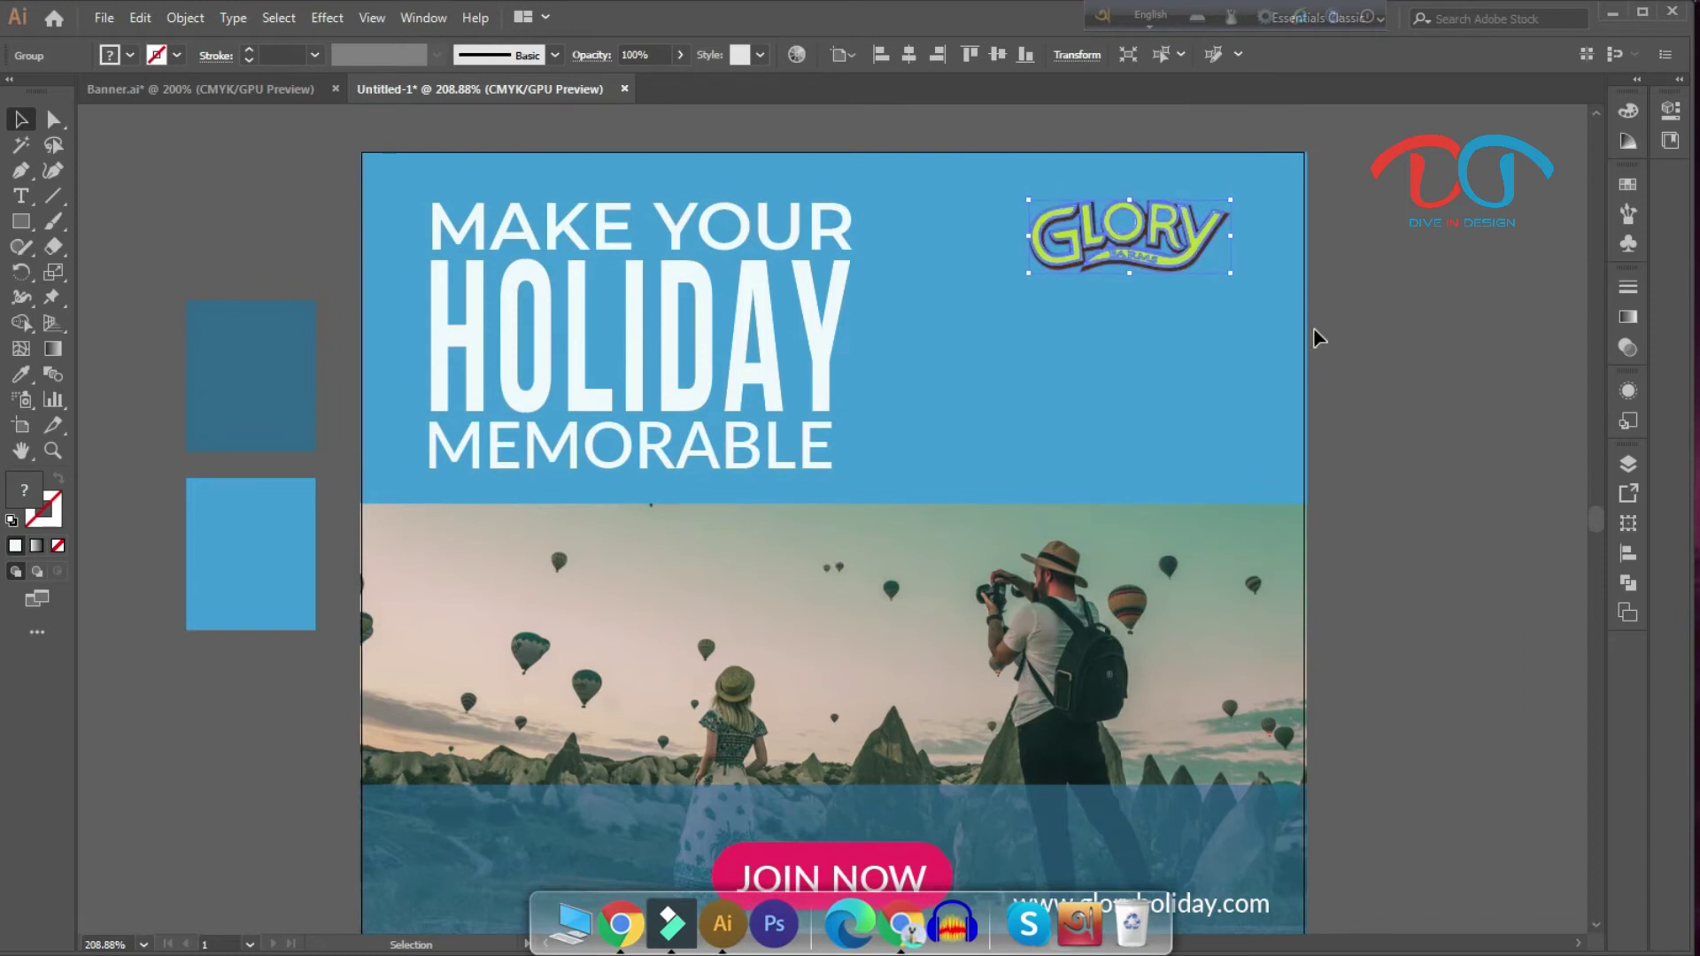
left_click(1314, 330)
left_click(1411, 330)
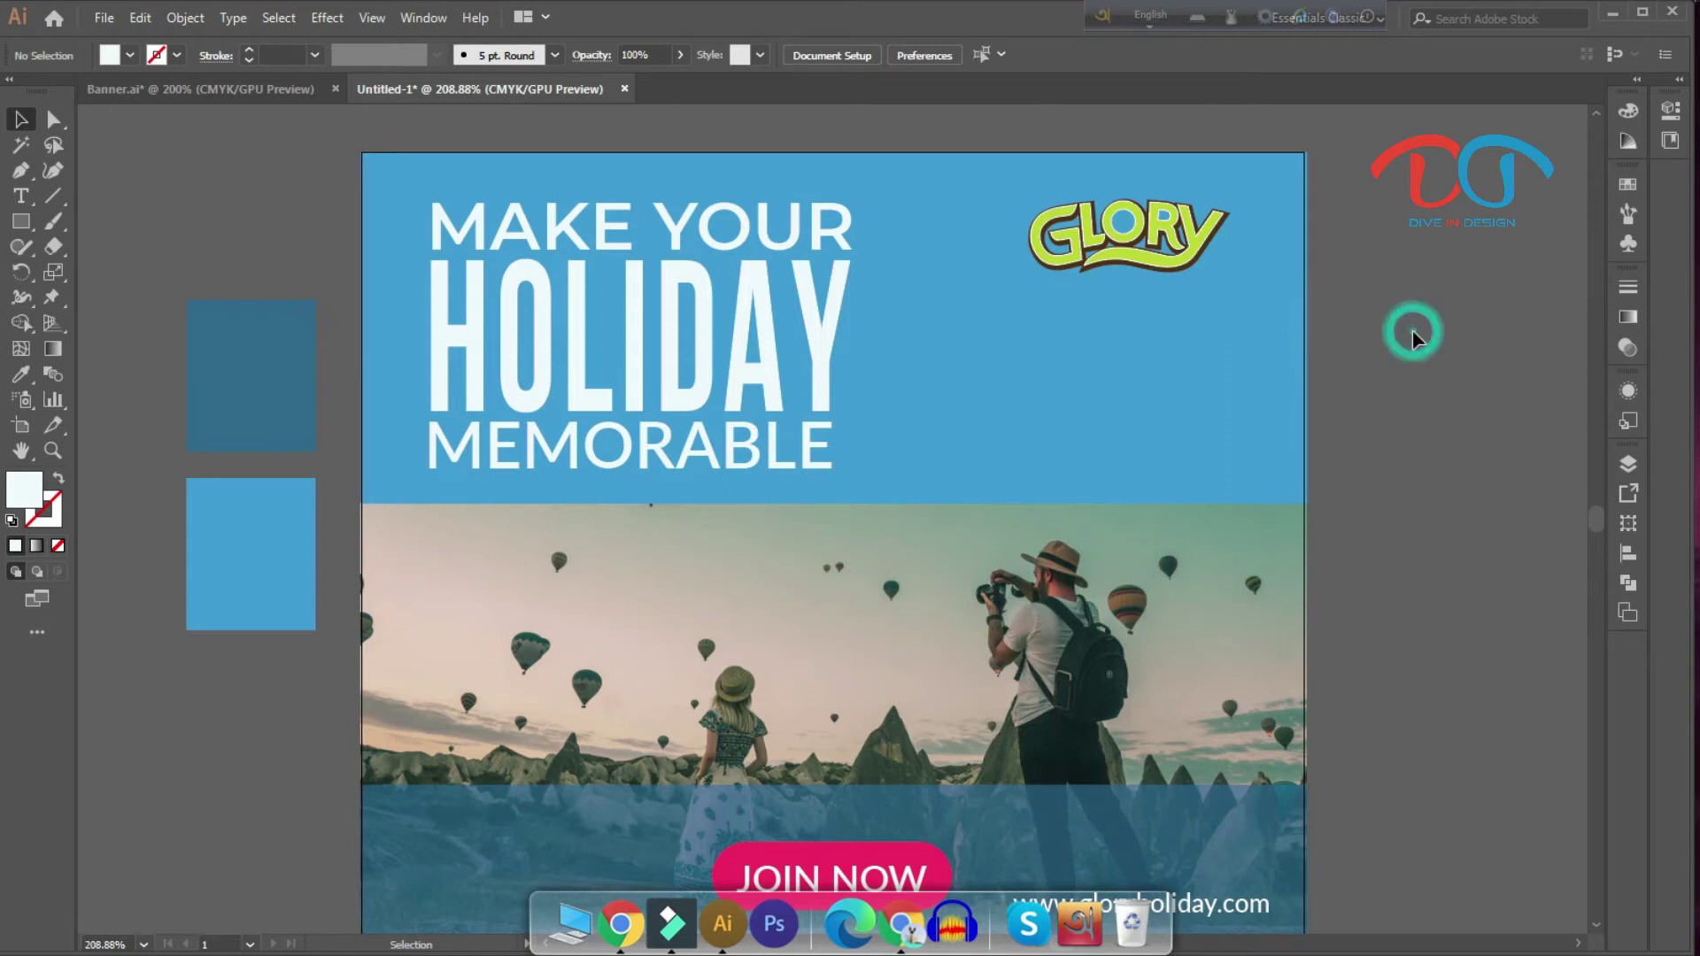
left_click(264, 94)
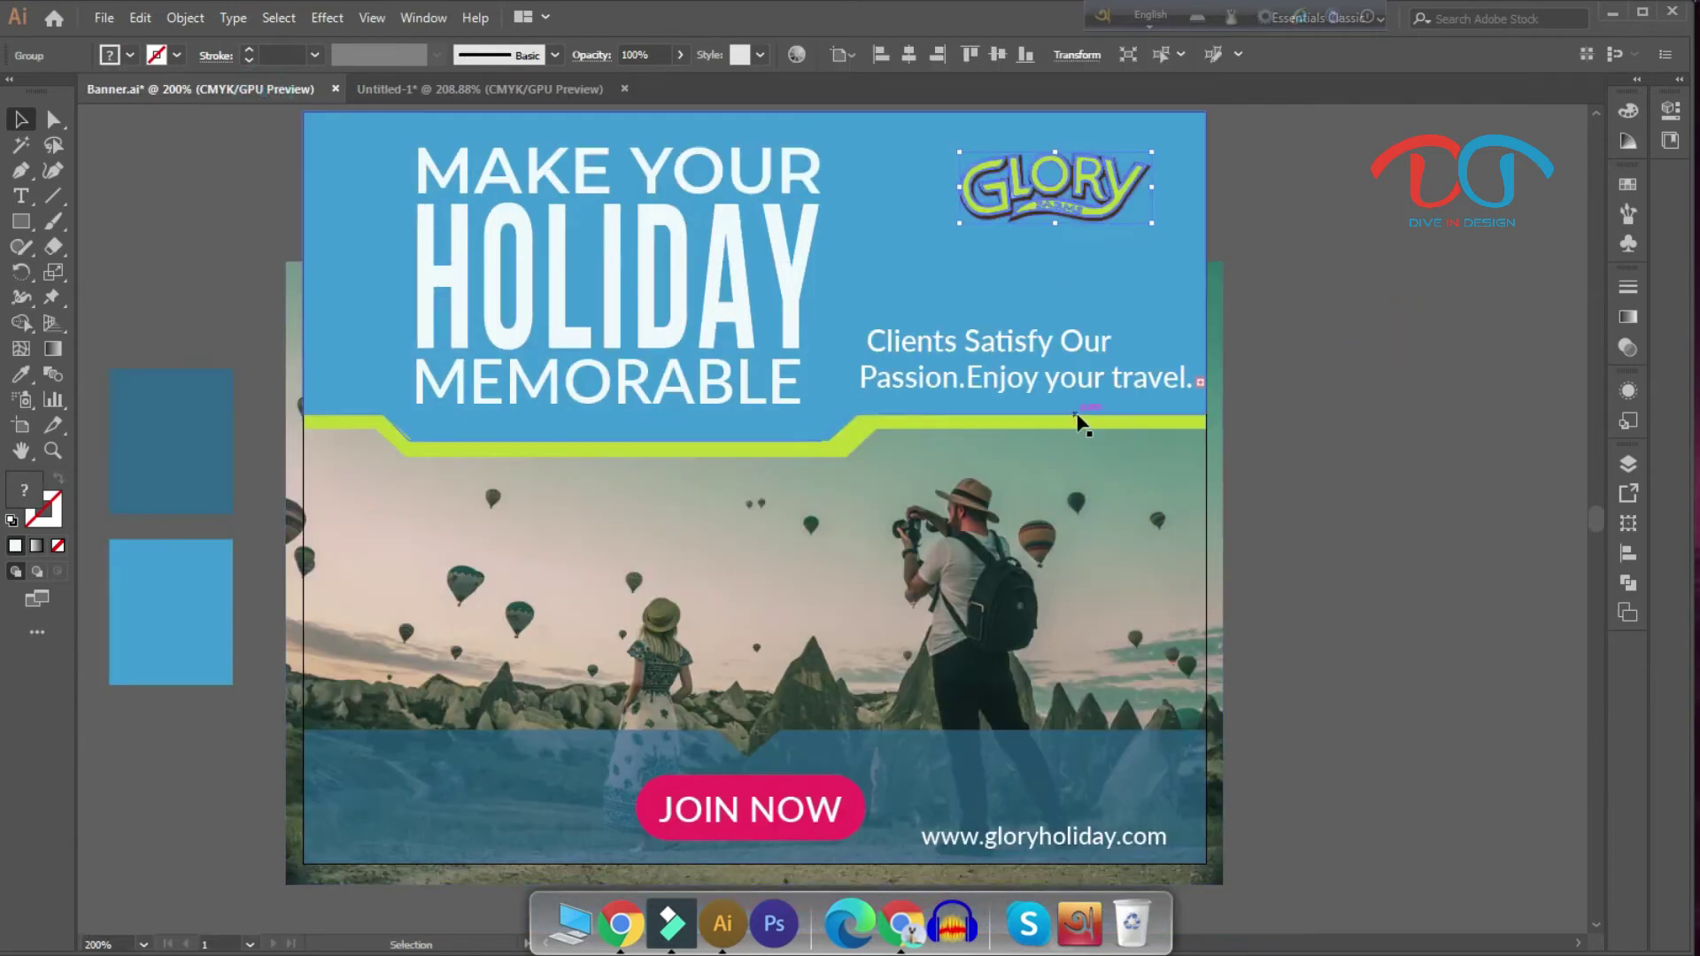
Step: Drag the 'Clients Satisfy Our Passion.Enjoy your travel.' tagline from Banner.ai into the new banner and nudge it into place
left_click_drag(1013, 340, 442, 109)
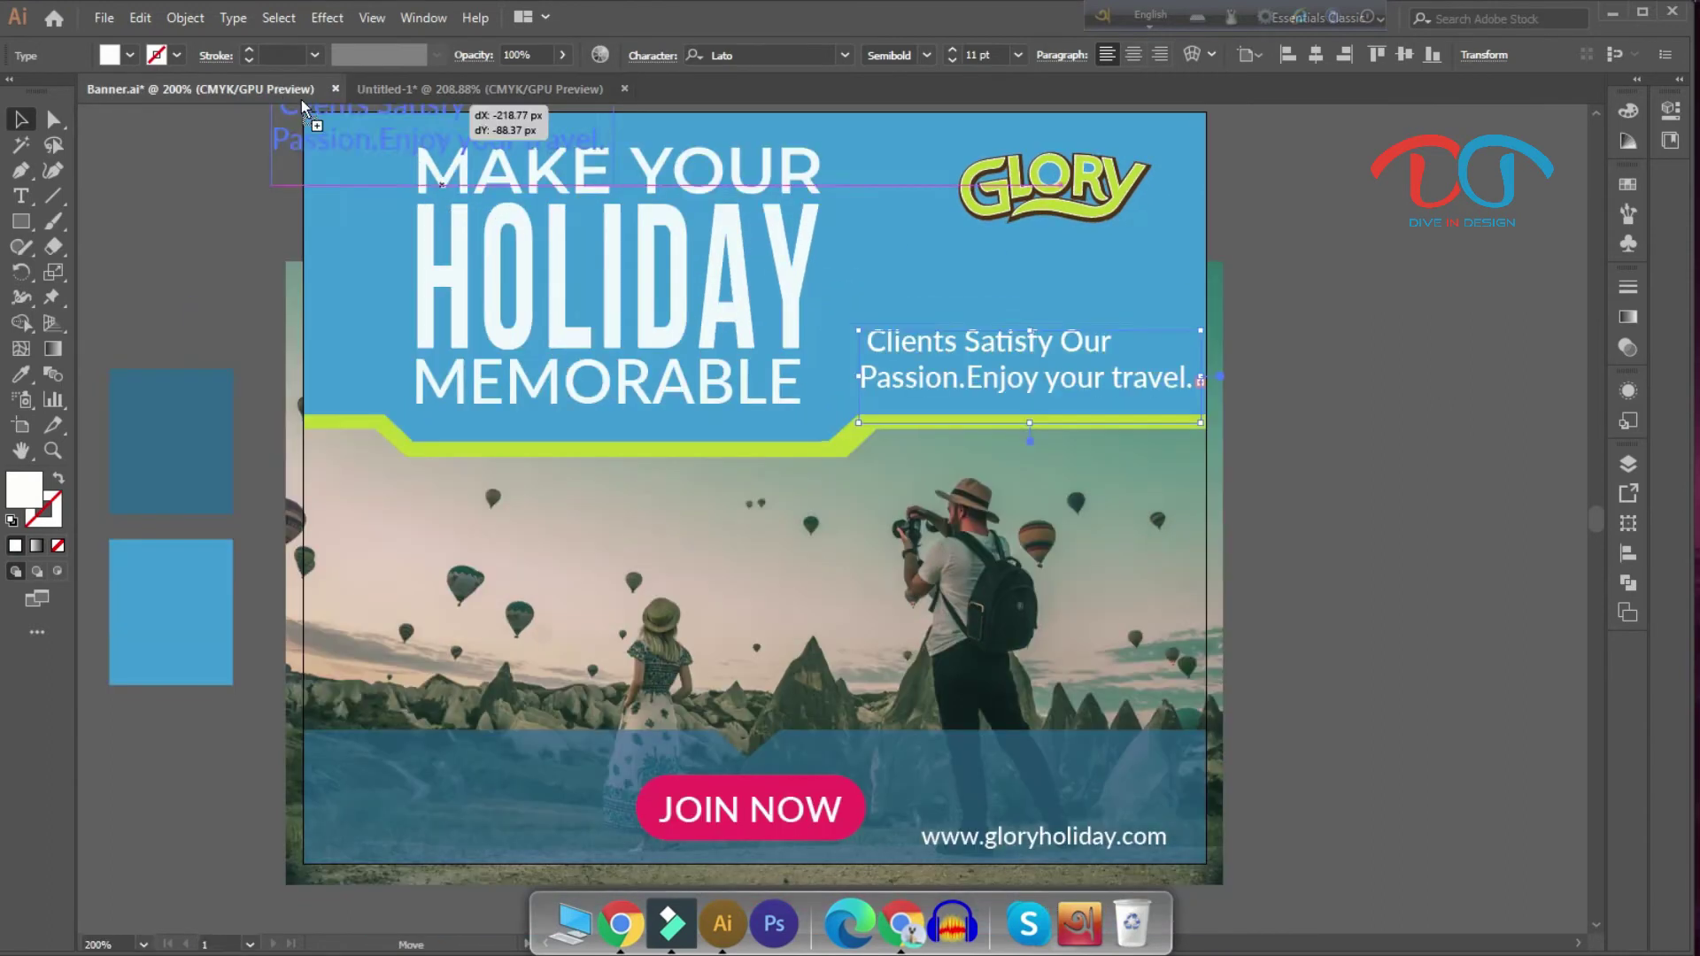
mouse_move(442, 109)
left_mouse_down()
mouse_move(821, 261)
mouse_move(475, 81)
left_mouse_up()
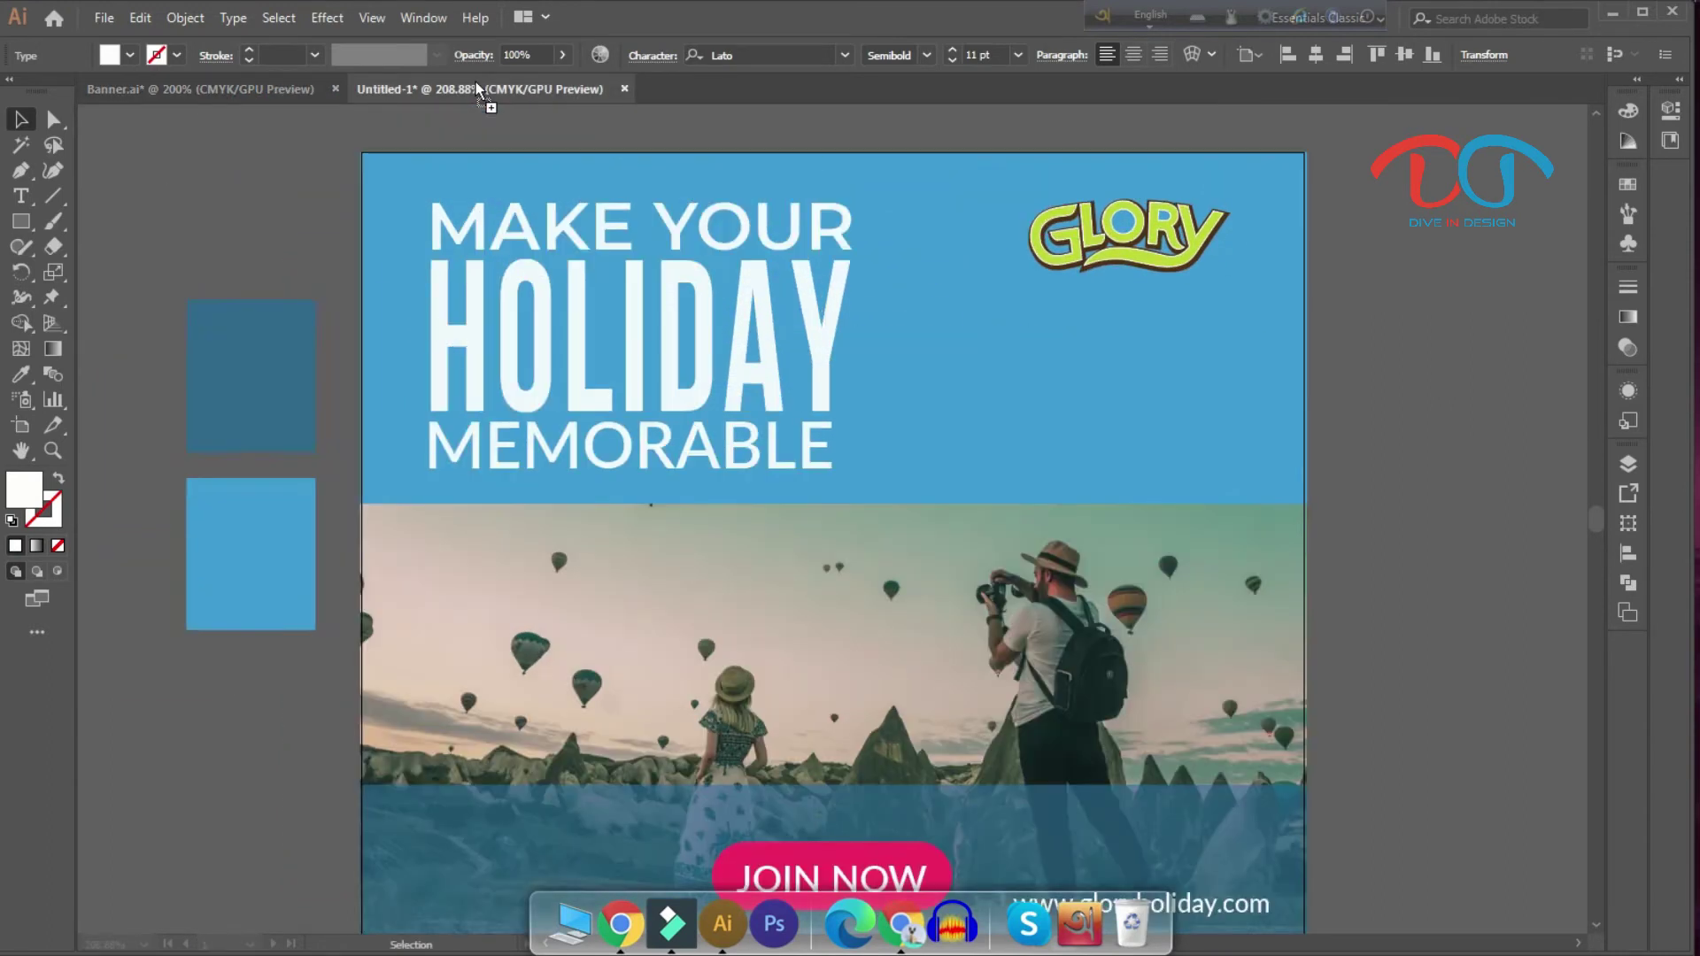
left_click_drag(1082, 416, 1082, 412)
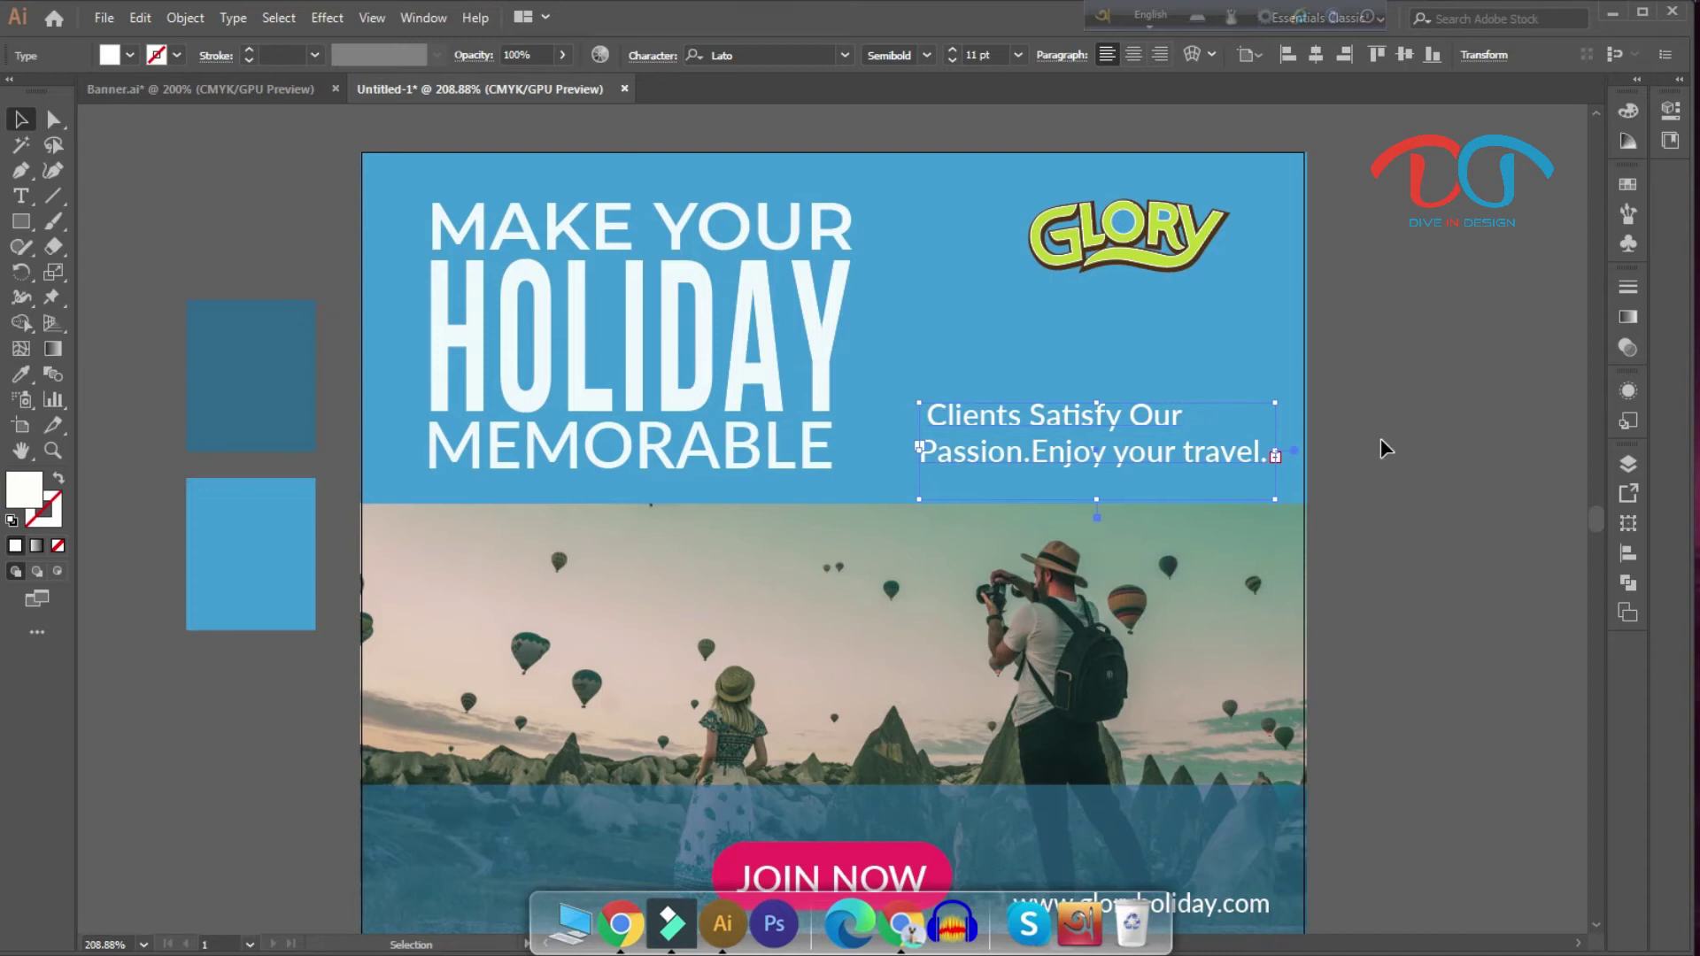
key("Left")
key("Left")
key("Down")
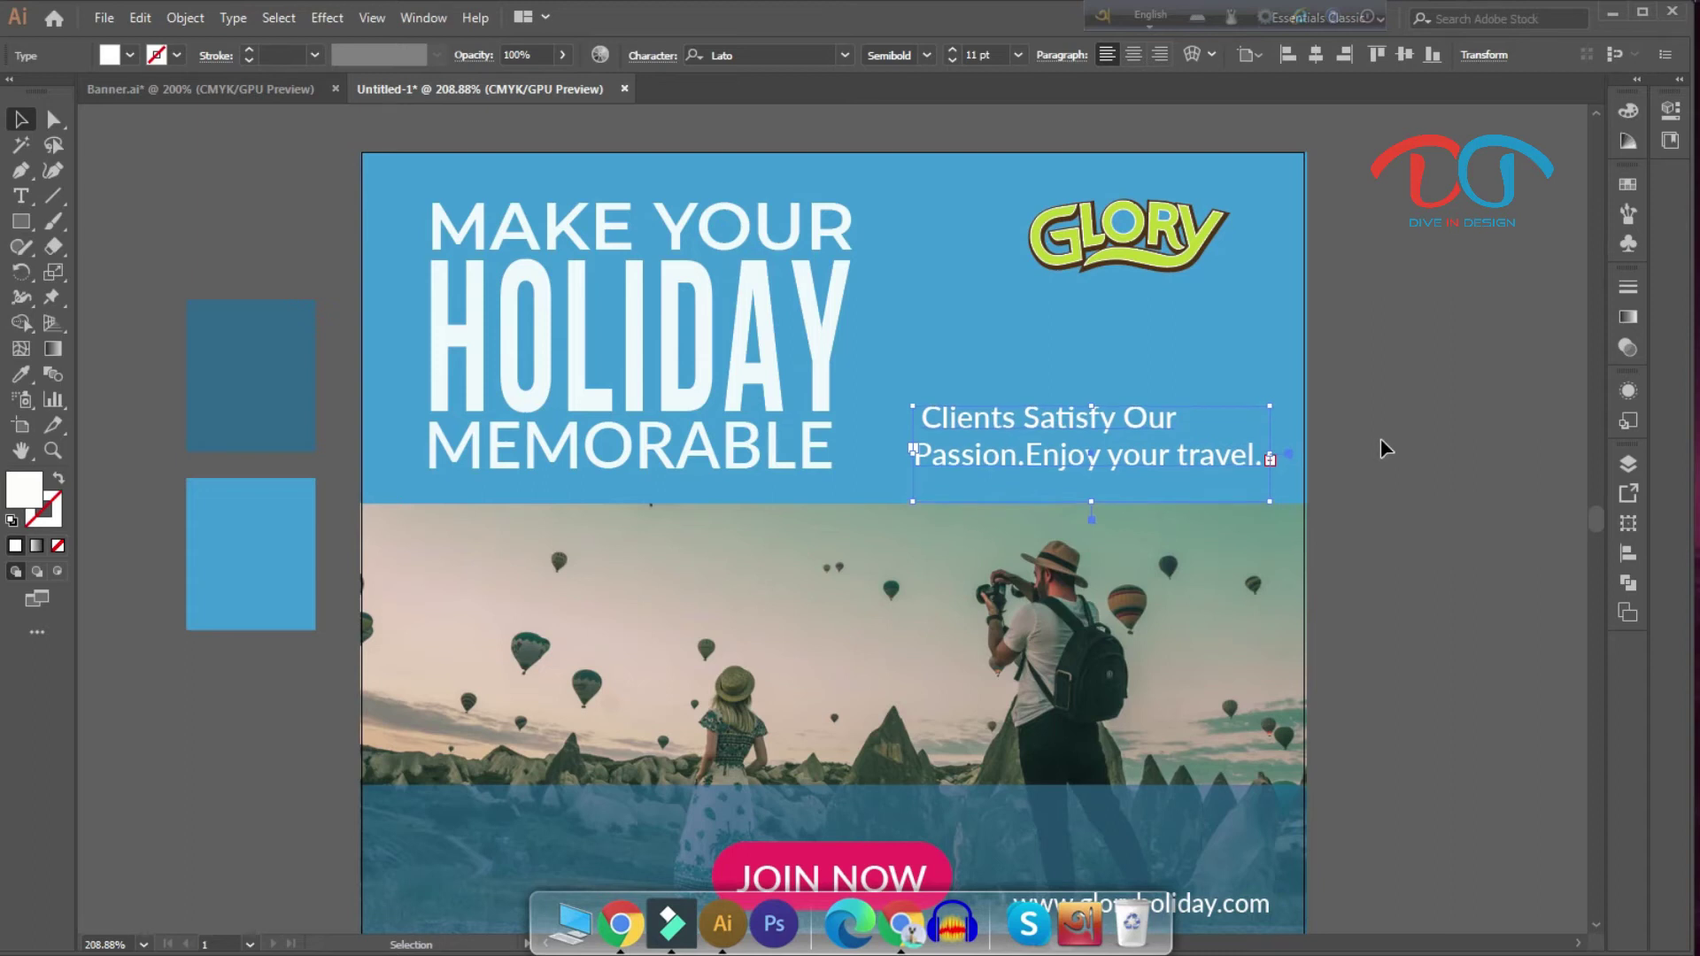
left_click(1381, 406)
scroll(1413, 483, "down", 2)
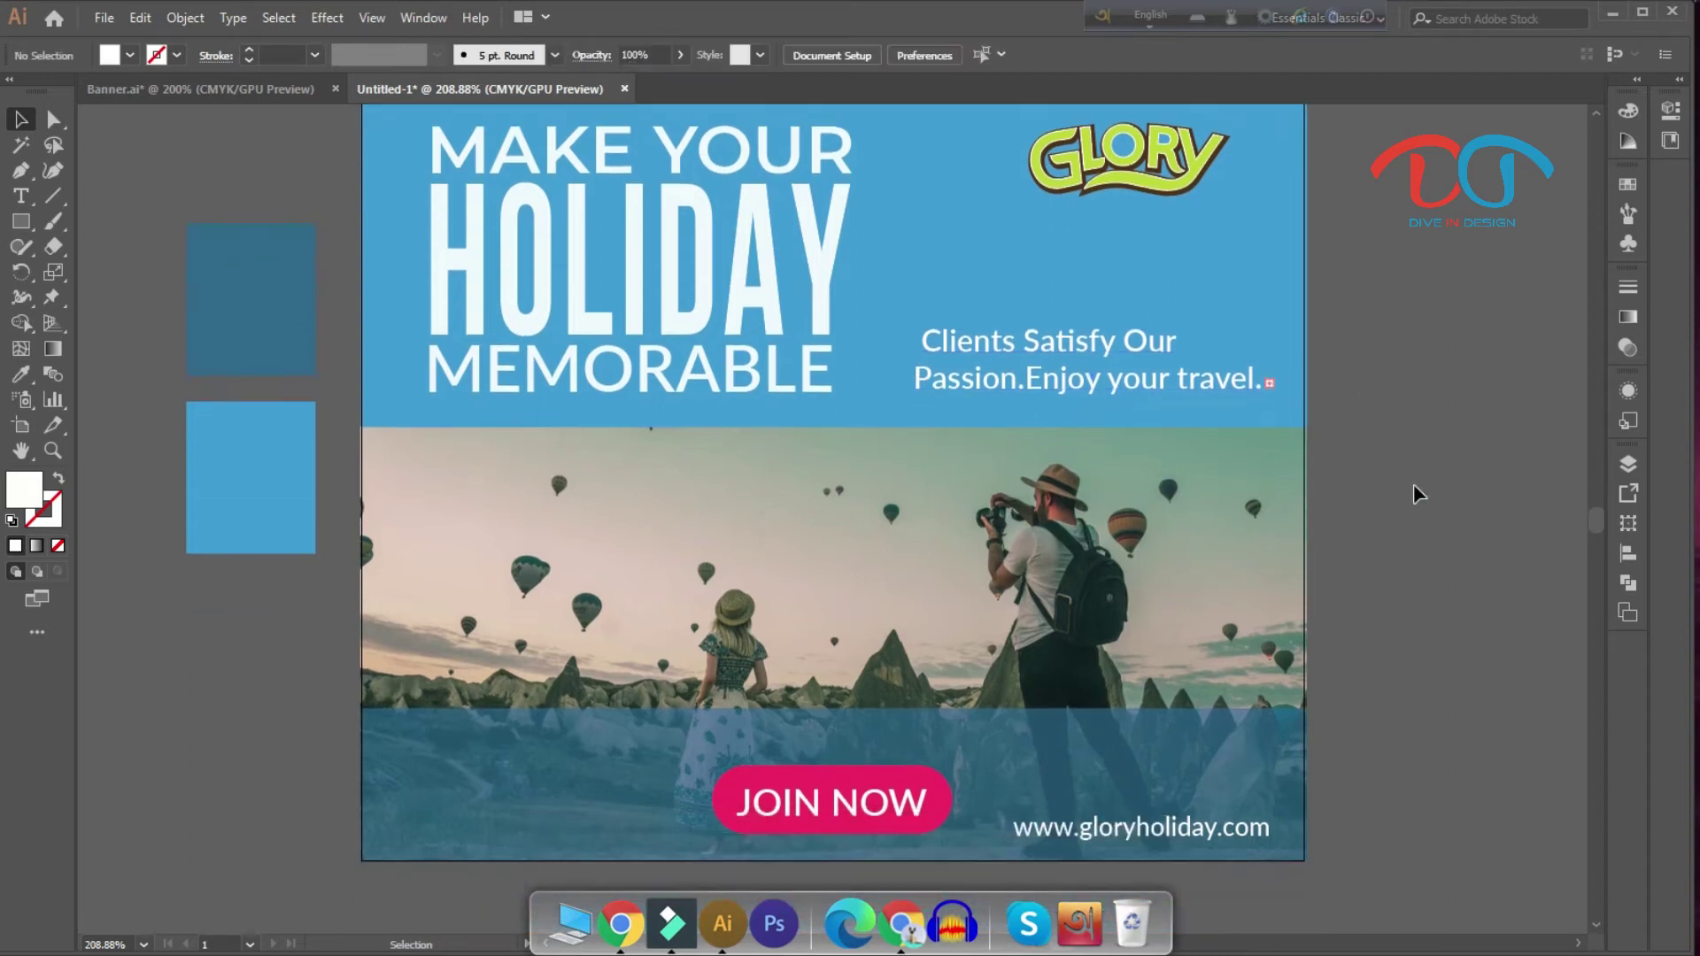
scroll(1389, 540, "up", 1)
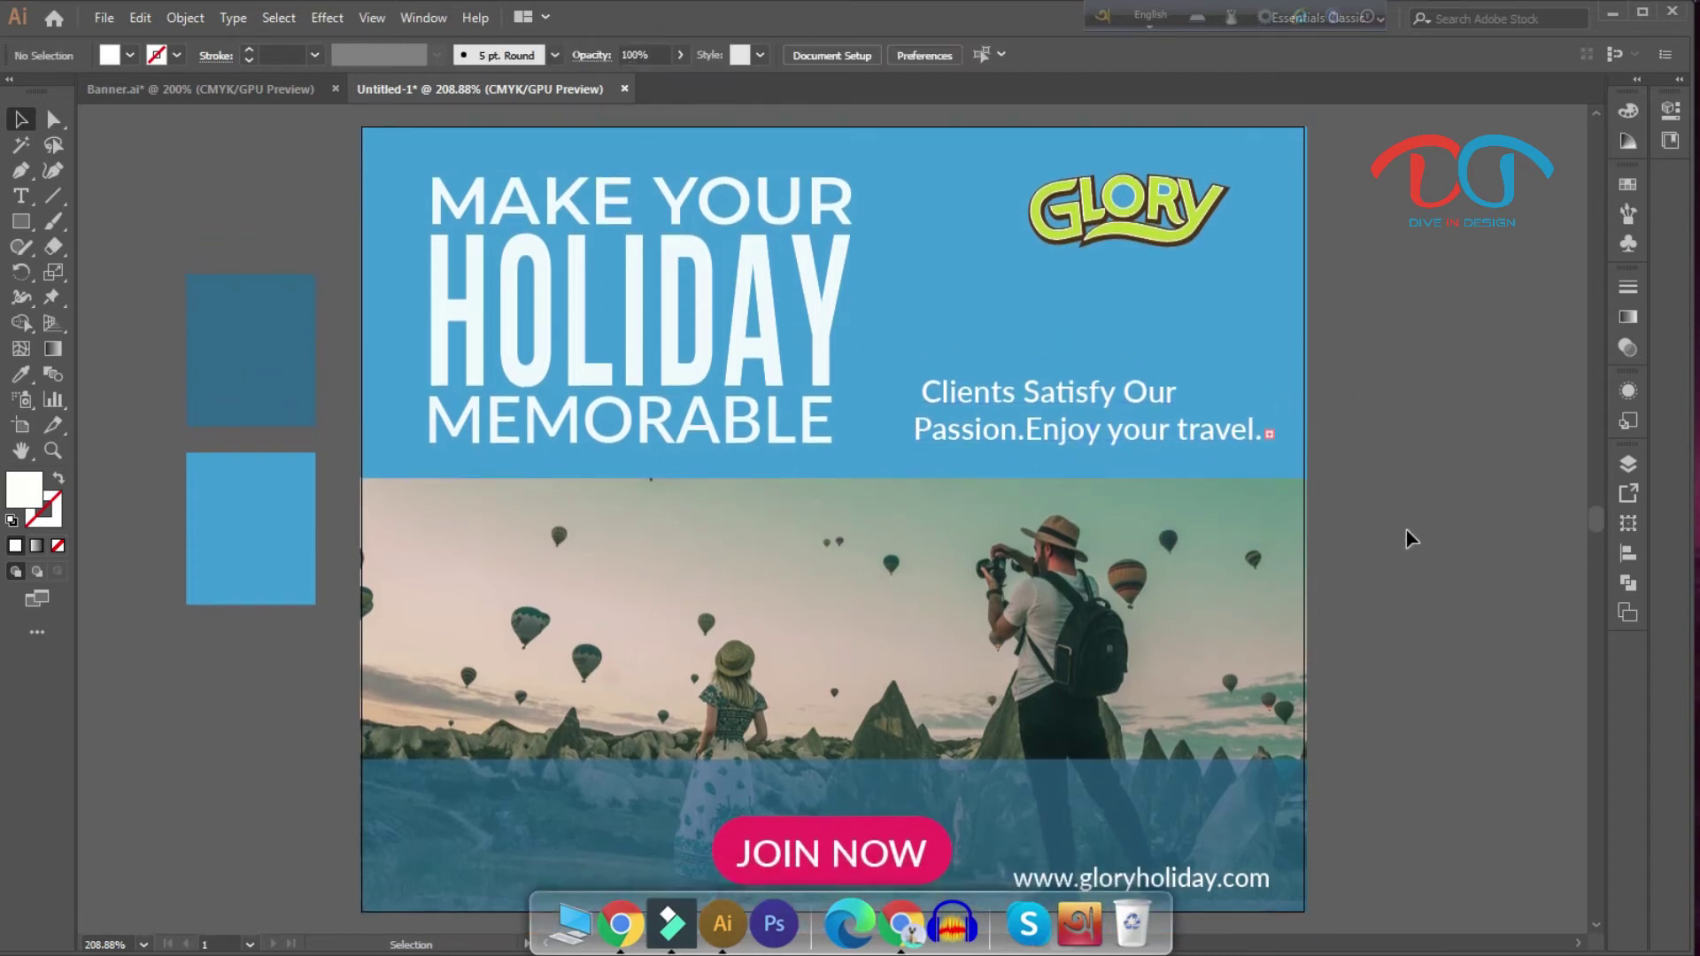
scroll(1411, 539, "down", 1)
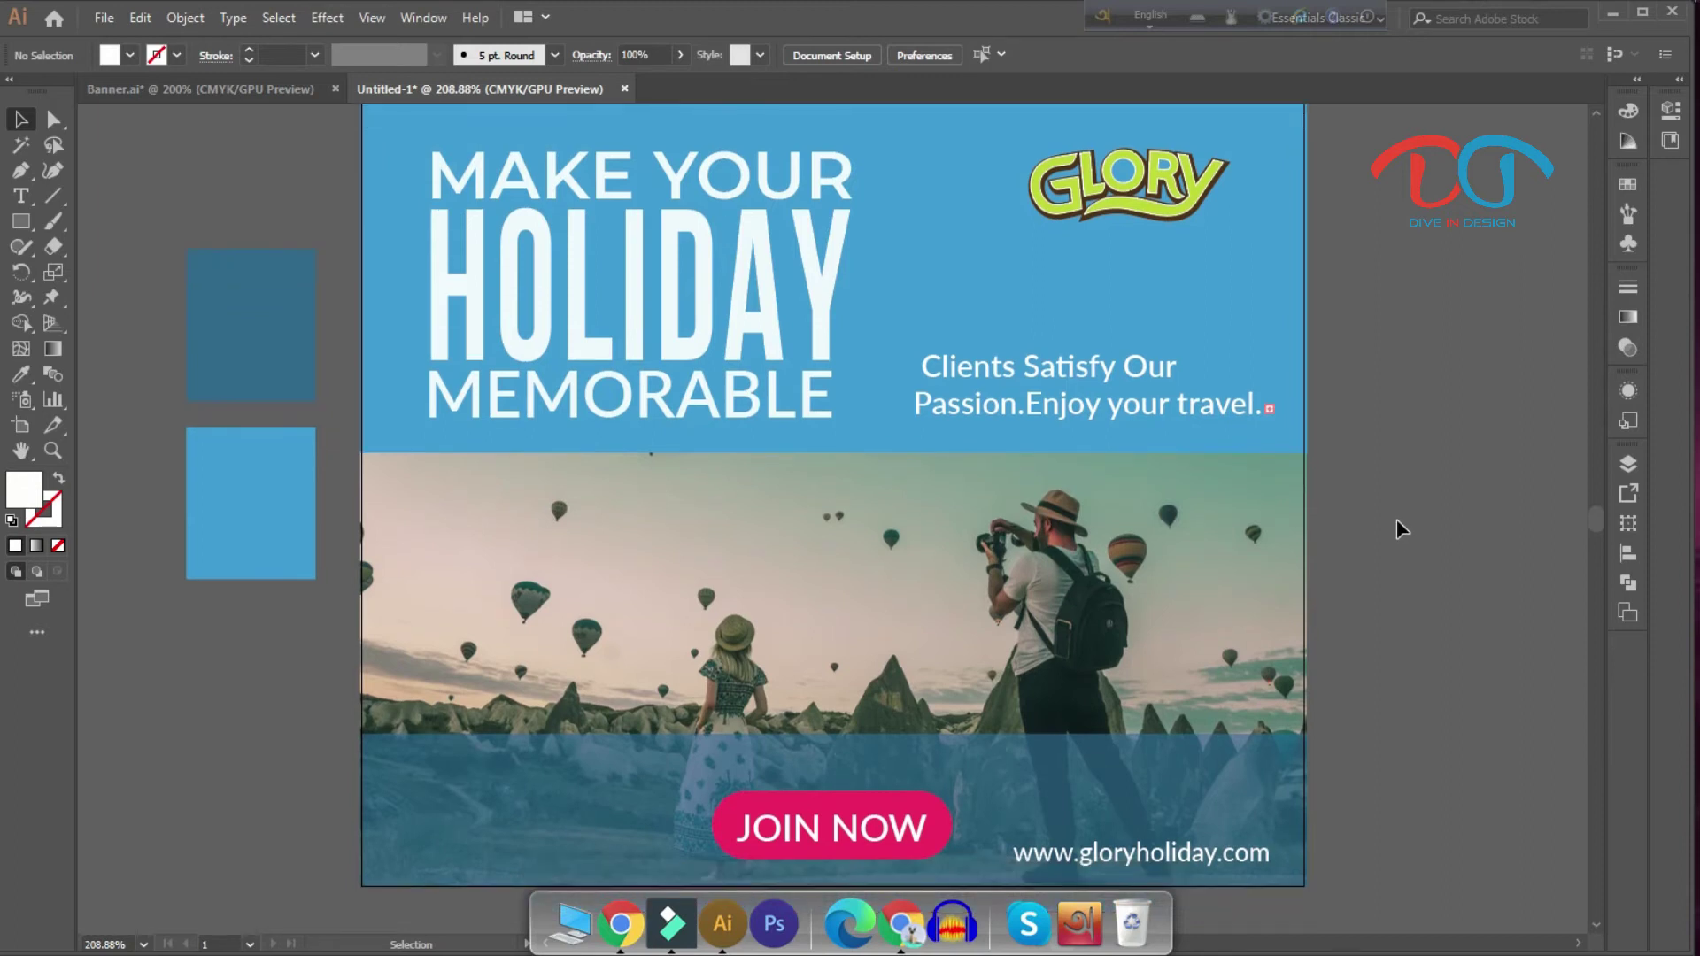
scroll(1392, 522, "up", 1)
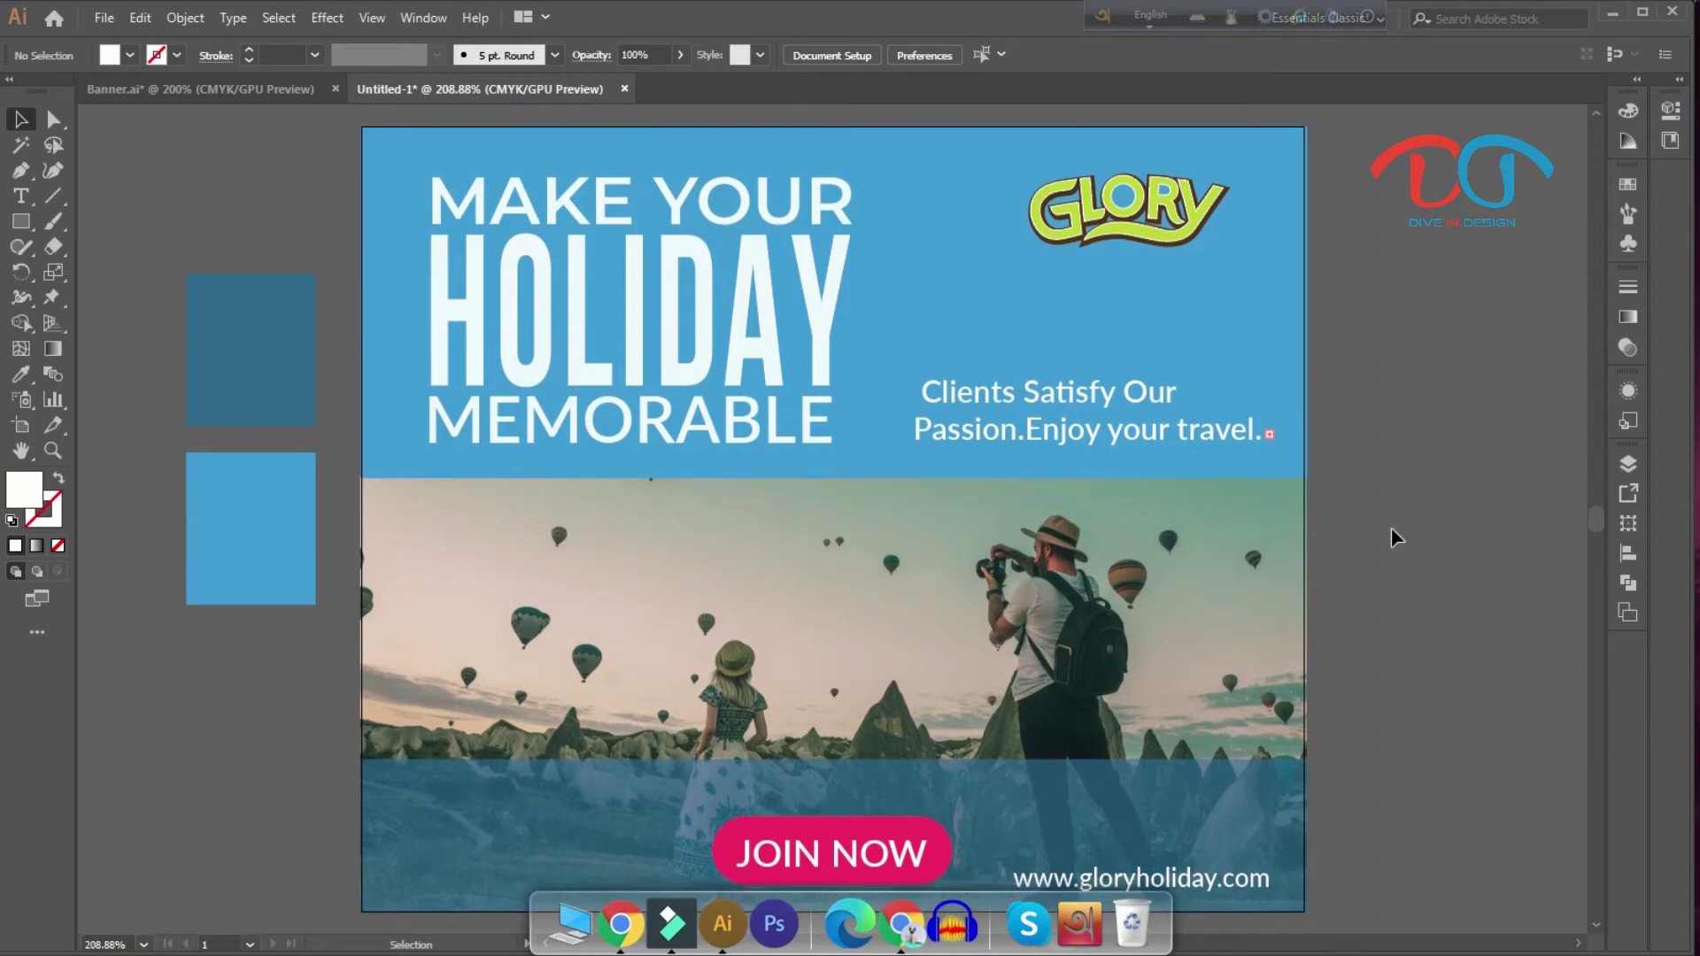
scroll(1377, 515, "down", 1)
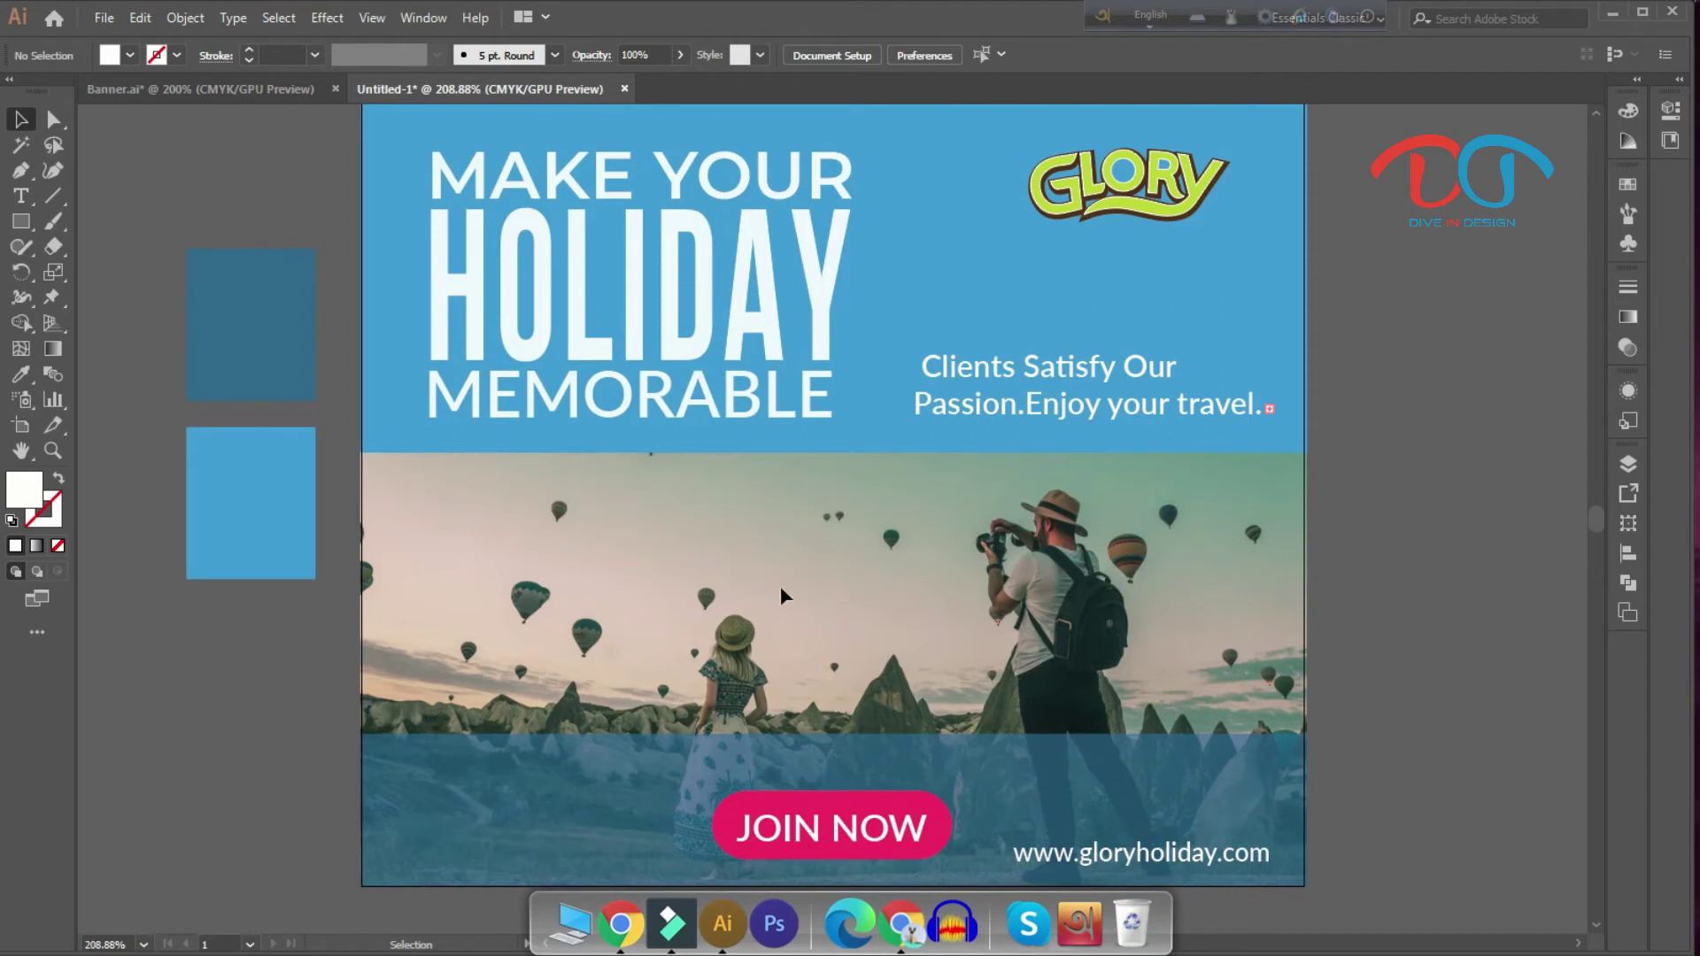
scroll(847, 580, "up", 1)
scroll(847, 580, "down", 1)
scroll(824, 569, "up", 1)
scroll(823, 577, "down", 1)
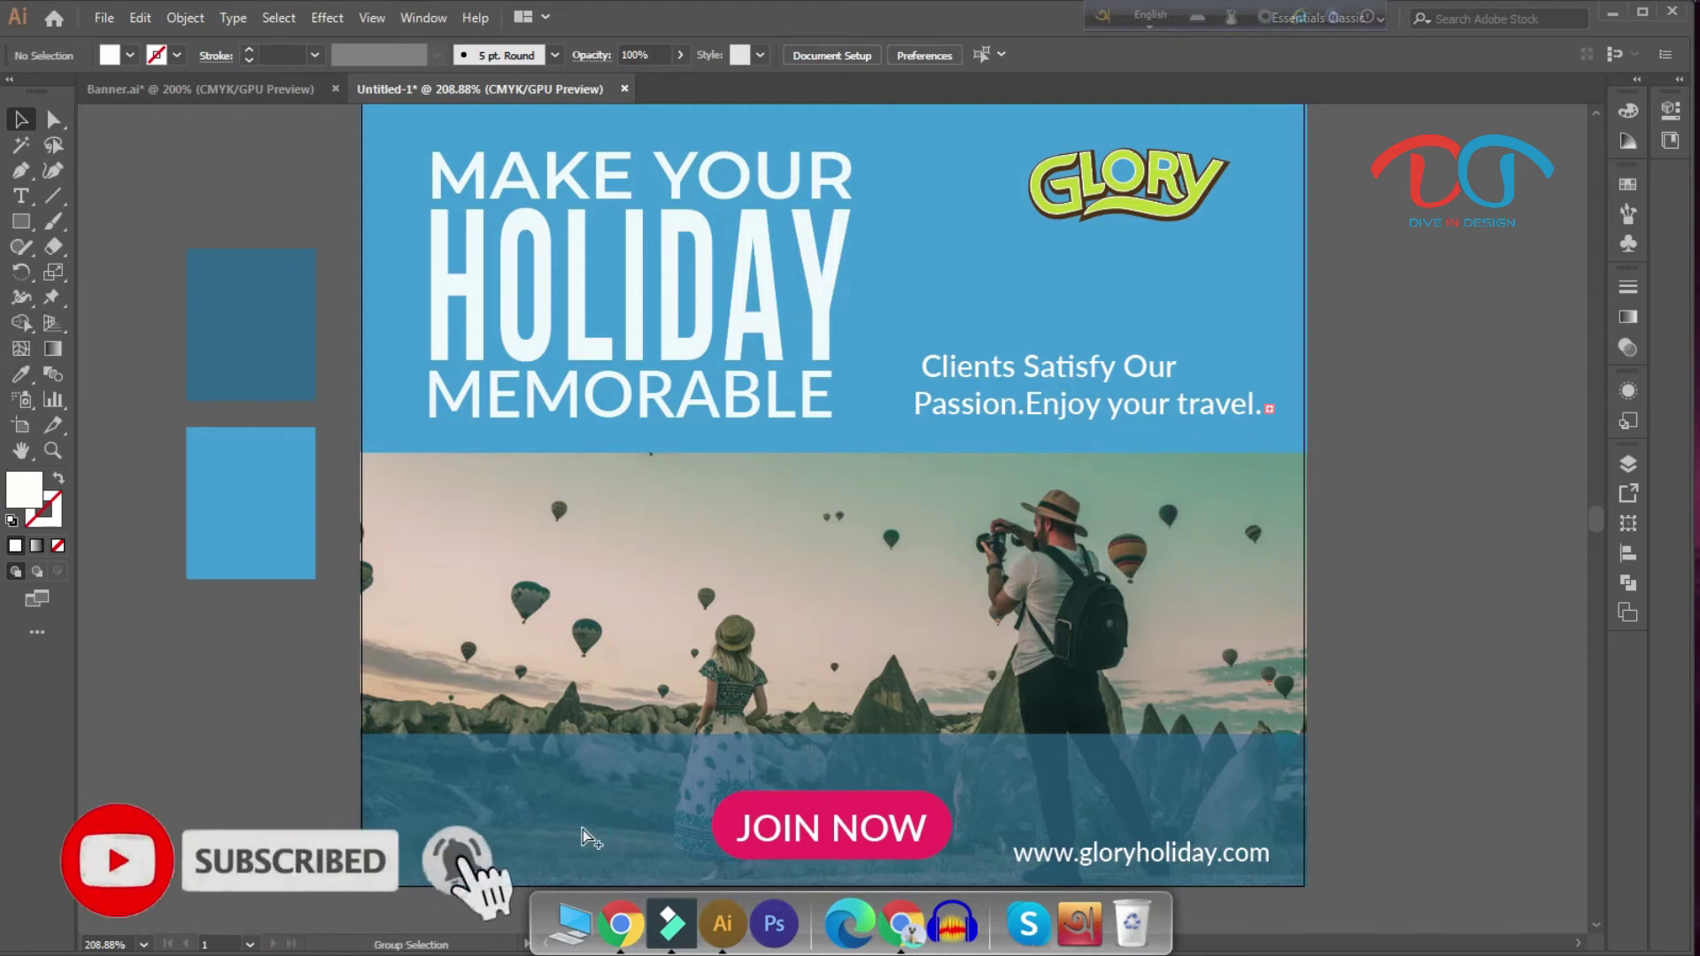
left_click_drag(582, 830, 542, 655)
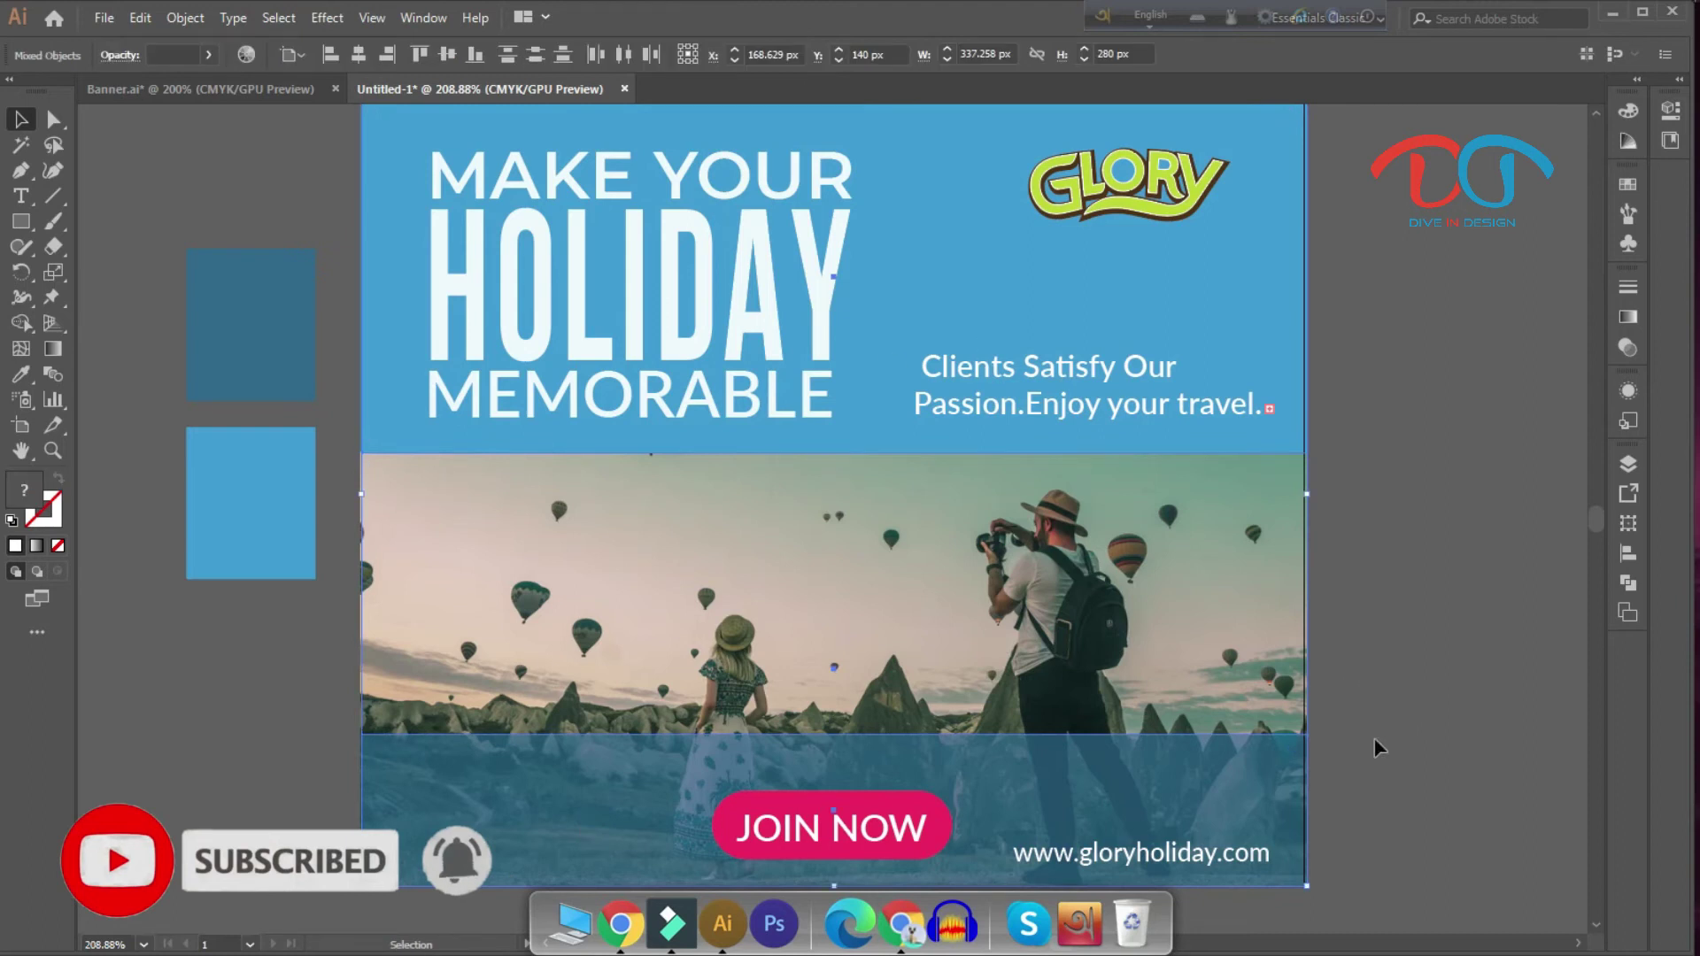
Step: Select the bottom strip, try a pen anchor on its top edge, undo it, and deselect
left_click(948, 774)
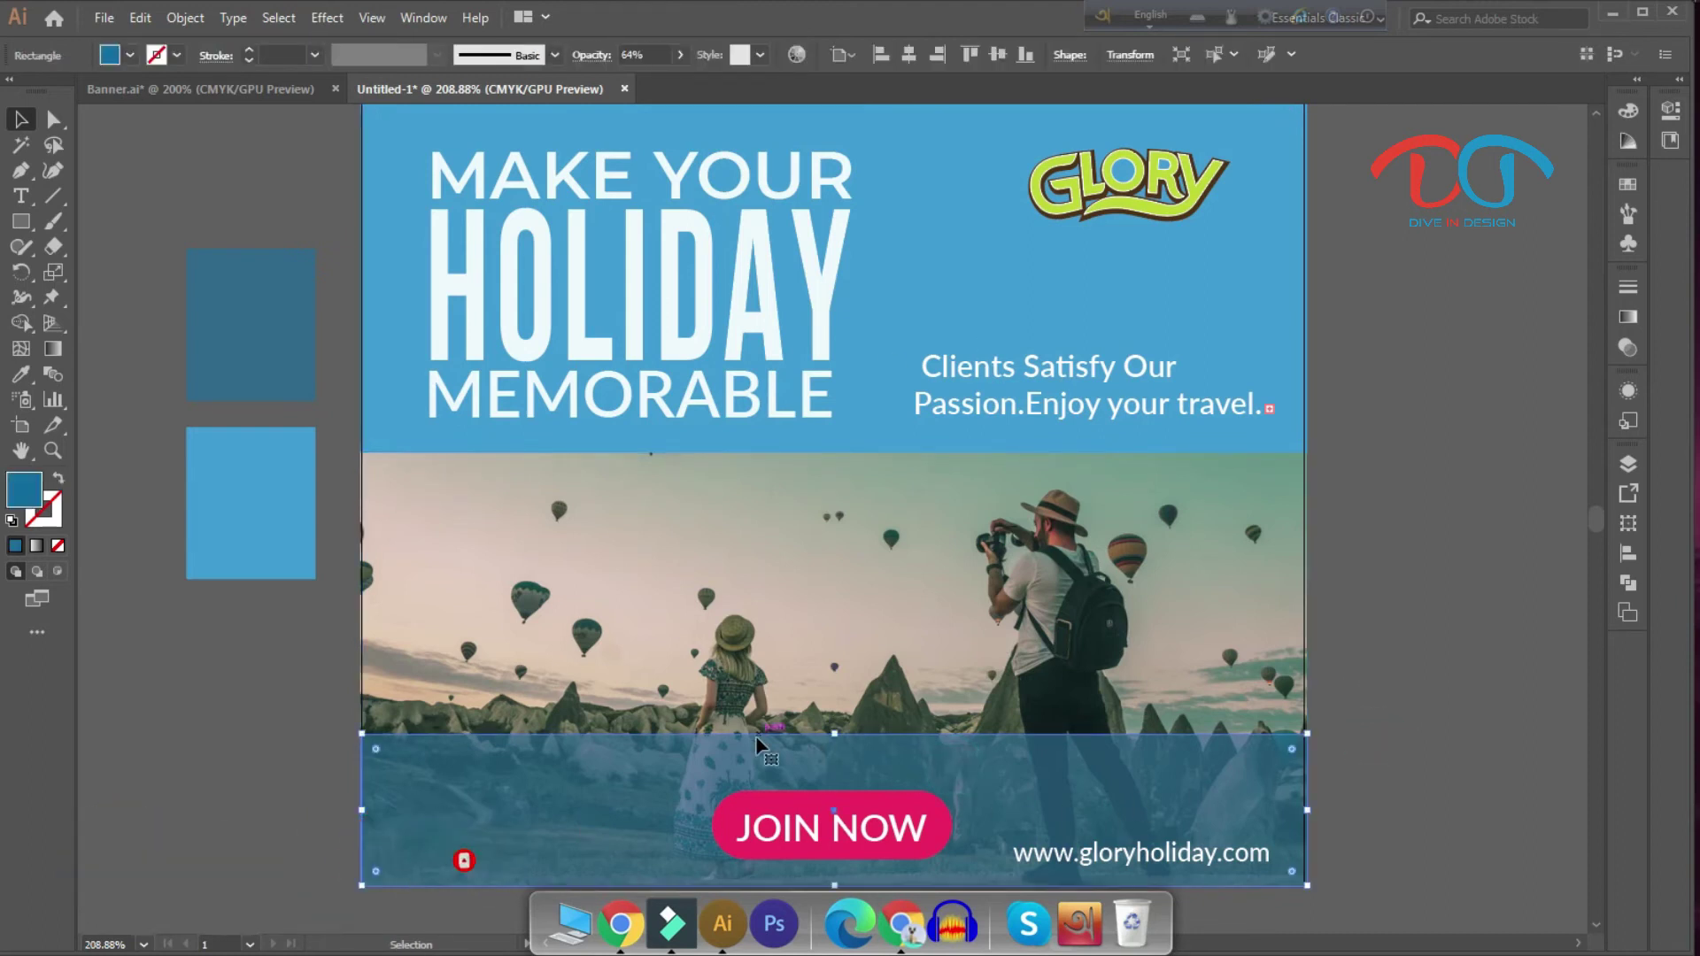
scroll(761, 739, "up", 1, "alt")
scroll(788, 717, "down", 1)
scroll(802, 700, "down", 2)
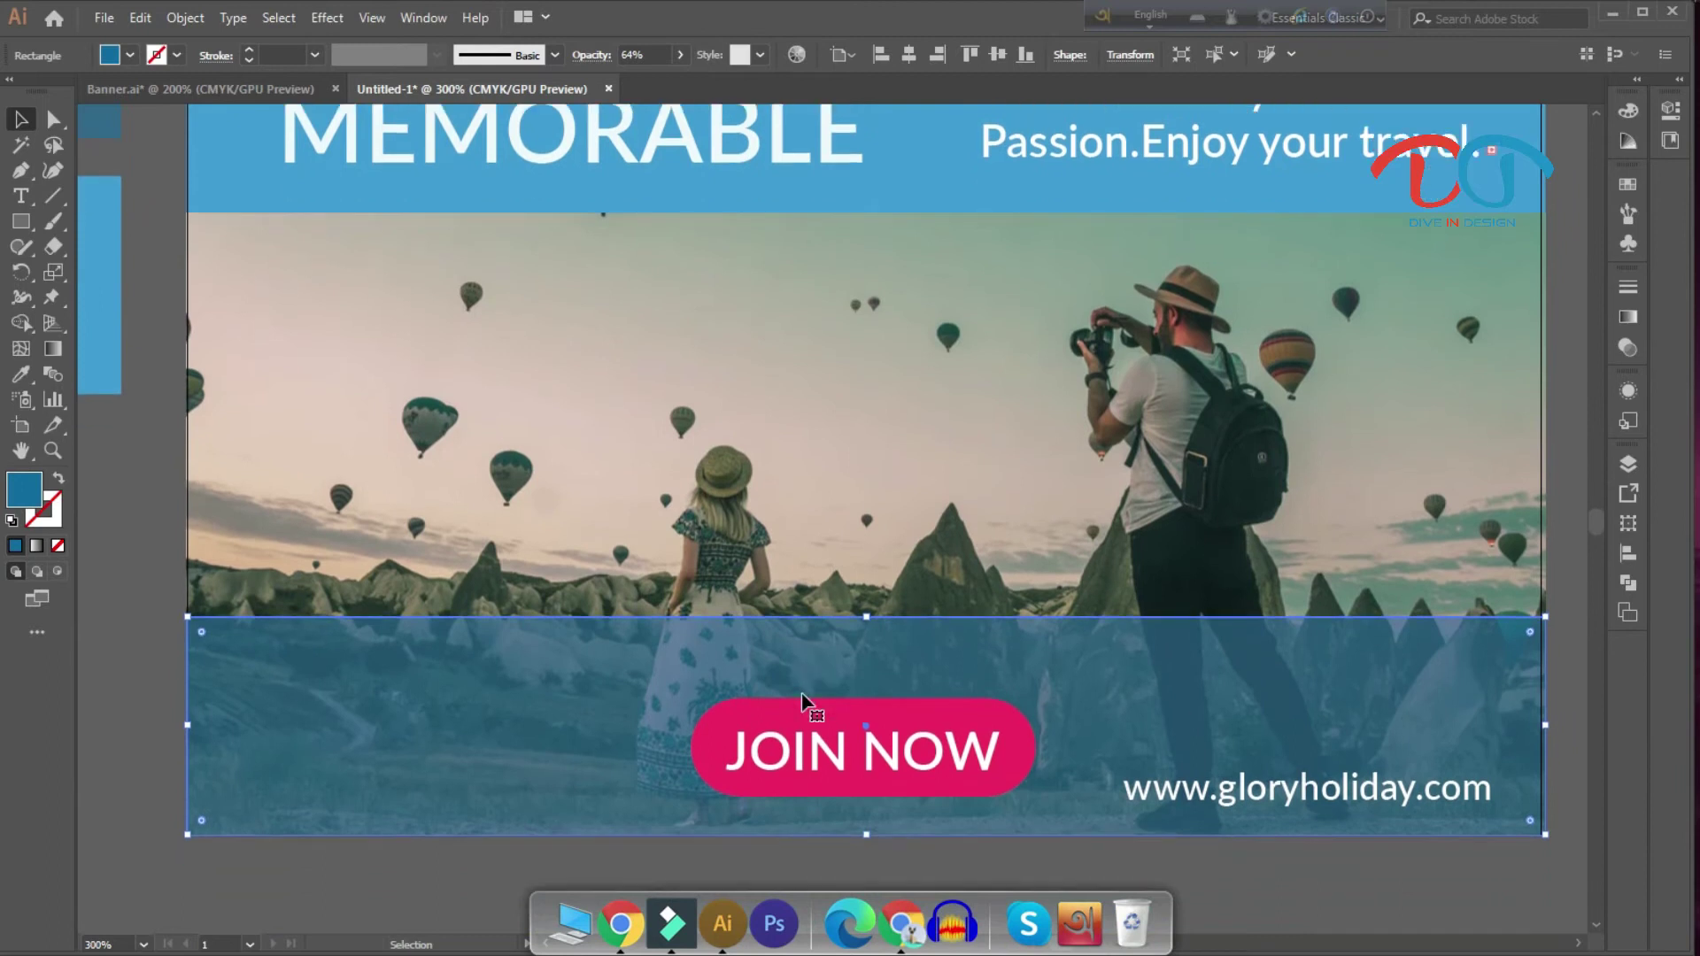
left_click(20, 173)
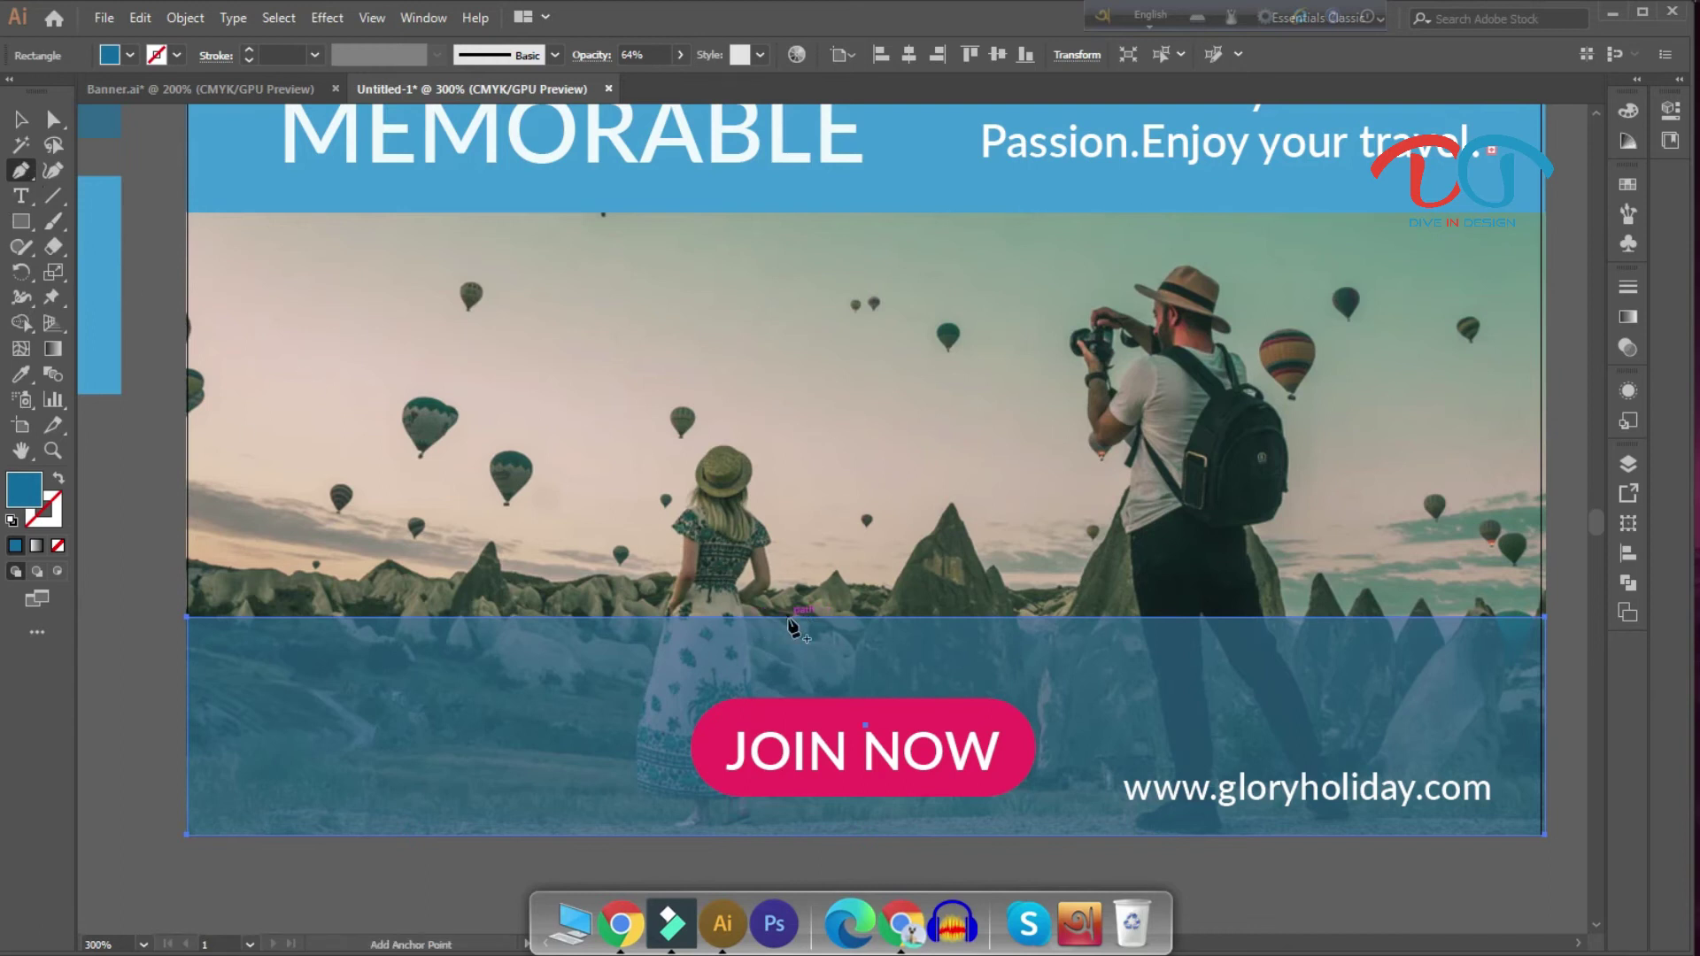
left_click(794, 618)
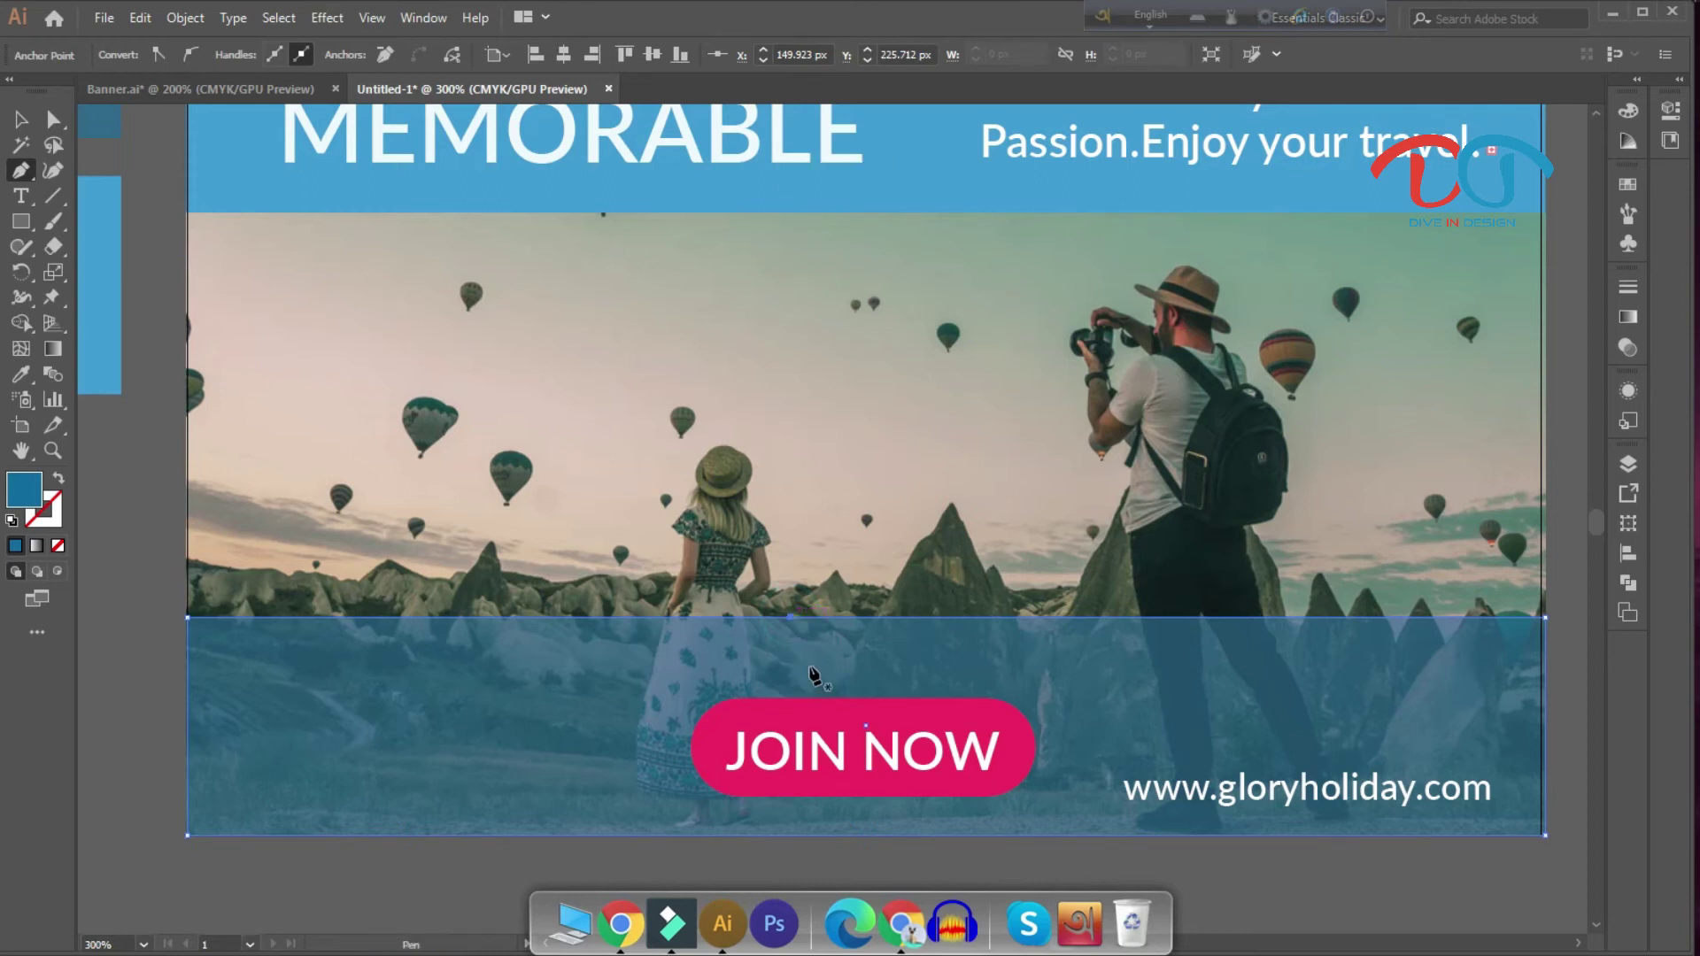
key("ctrl+z")
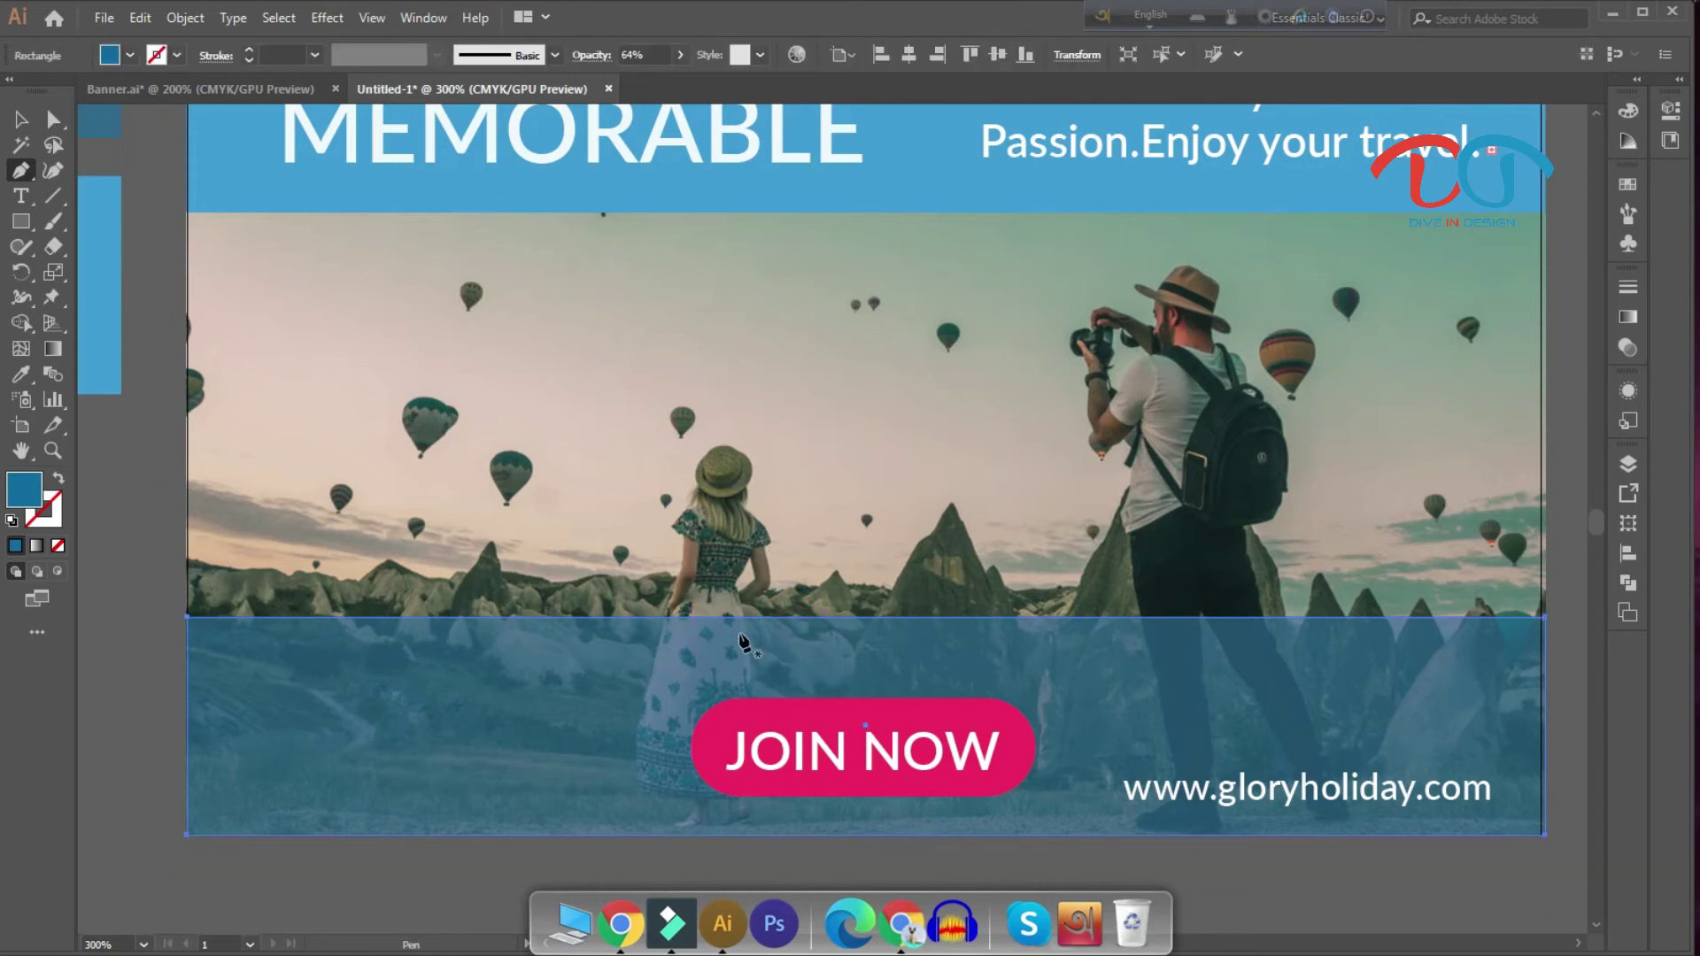
left_click(21, 118)
left_click(120, 673)
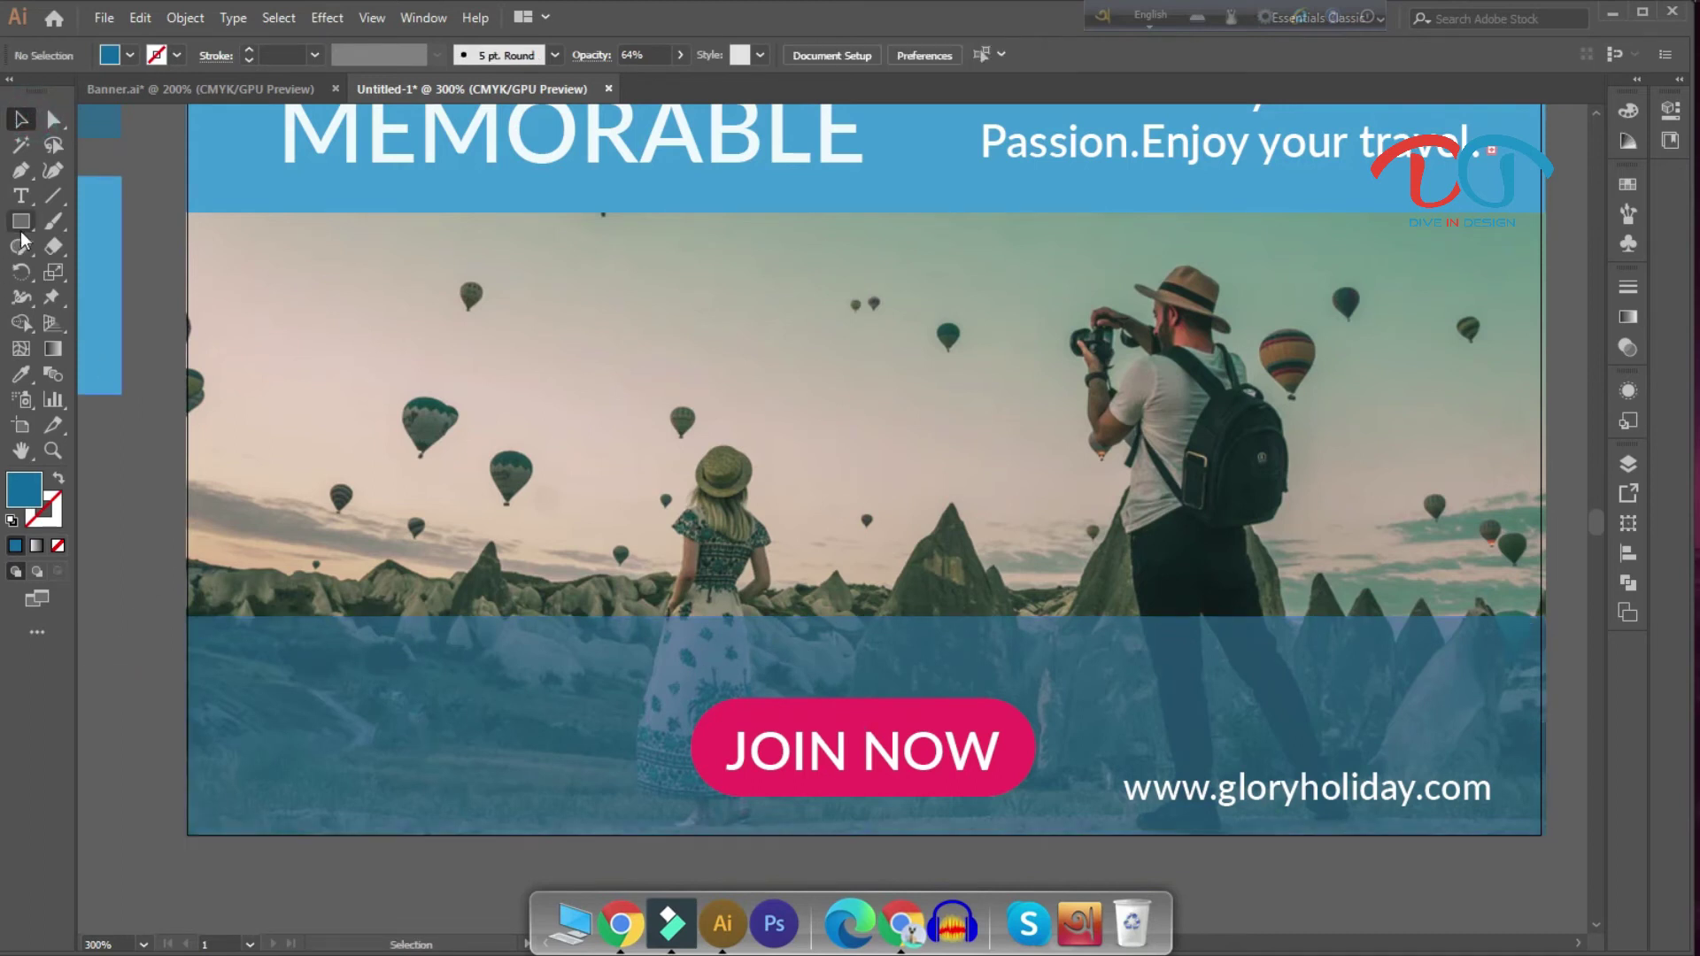
Step: Pen-draw a closed downward-pointing triangle on the strip's top edge above JOIN NOW
left_click(21, 170)
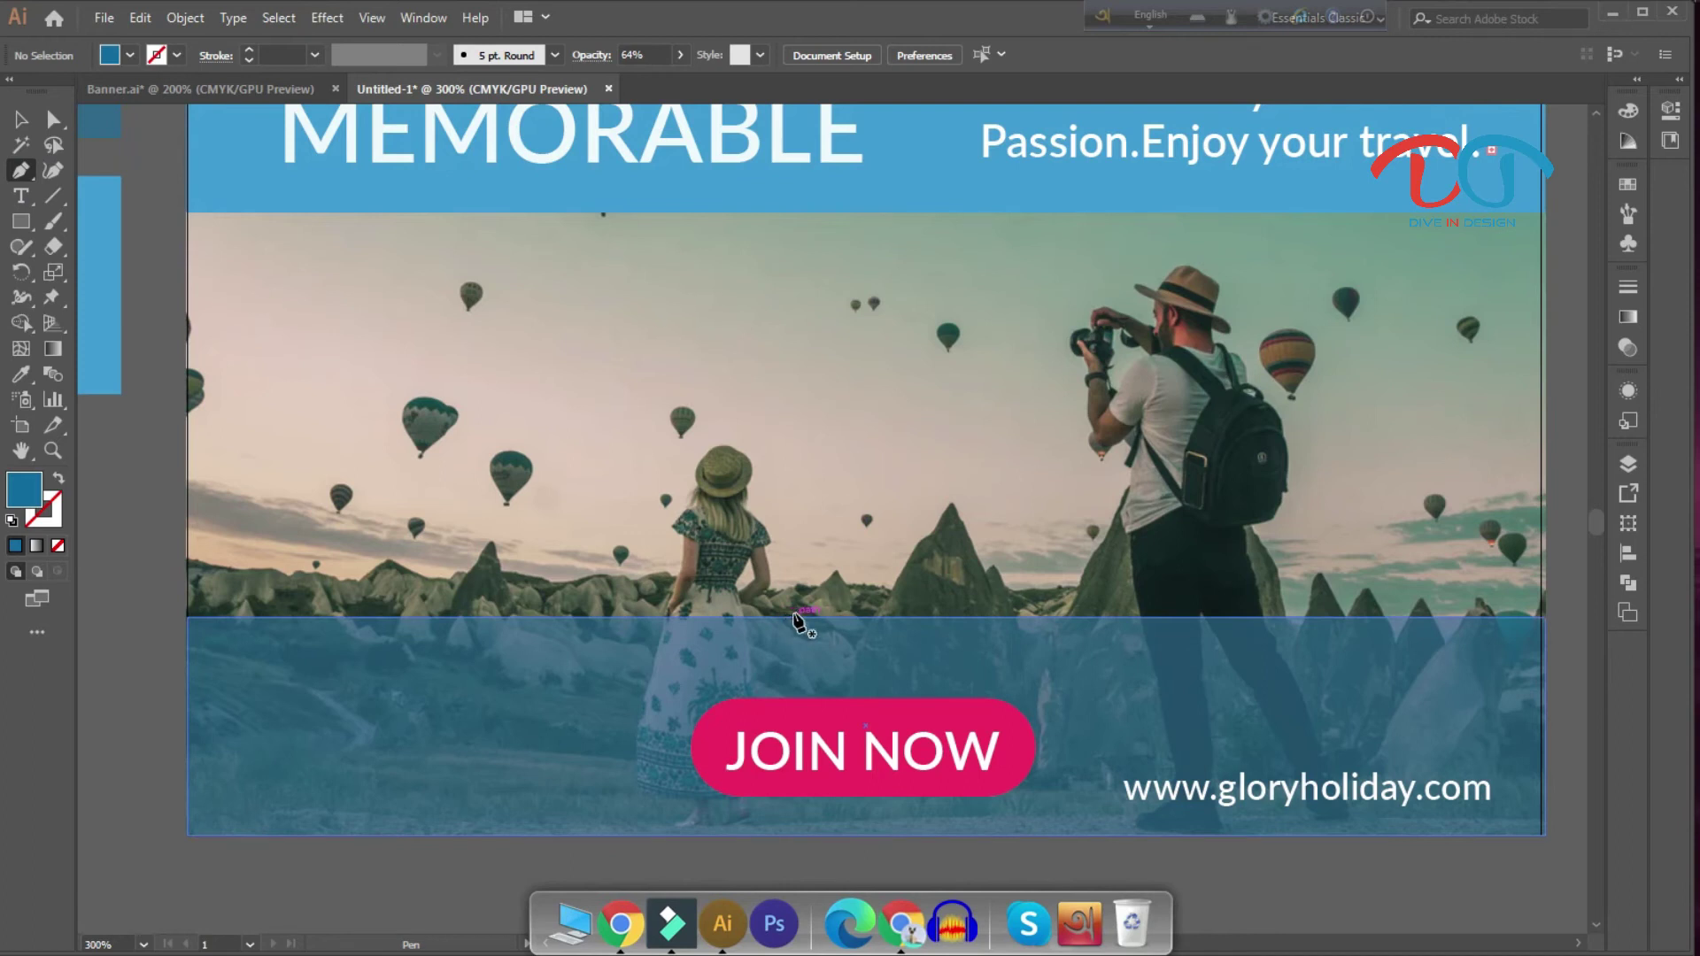
left_click(795, 618)
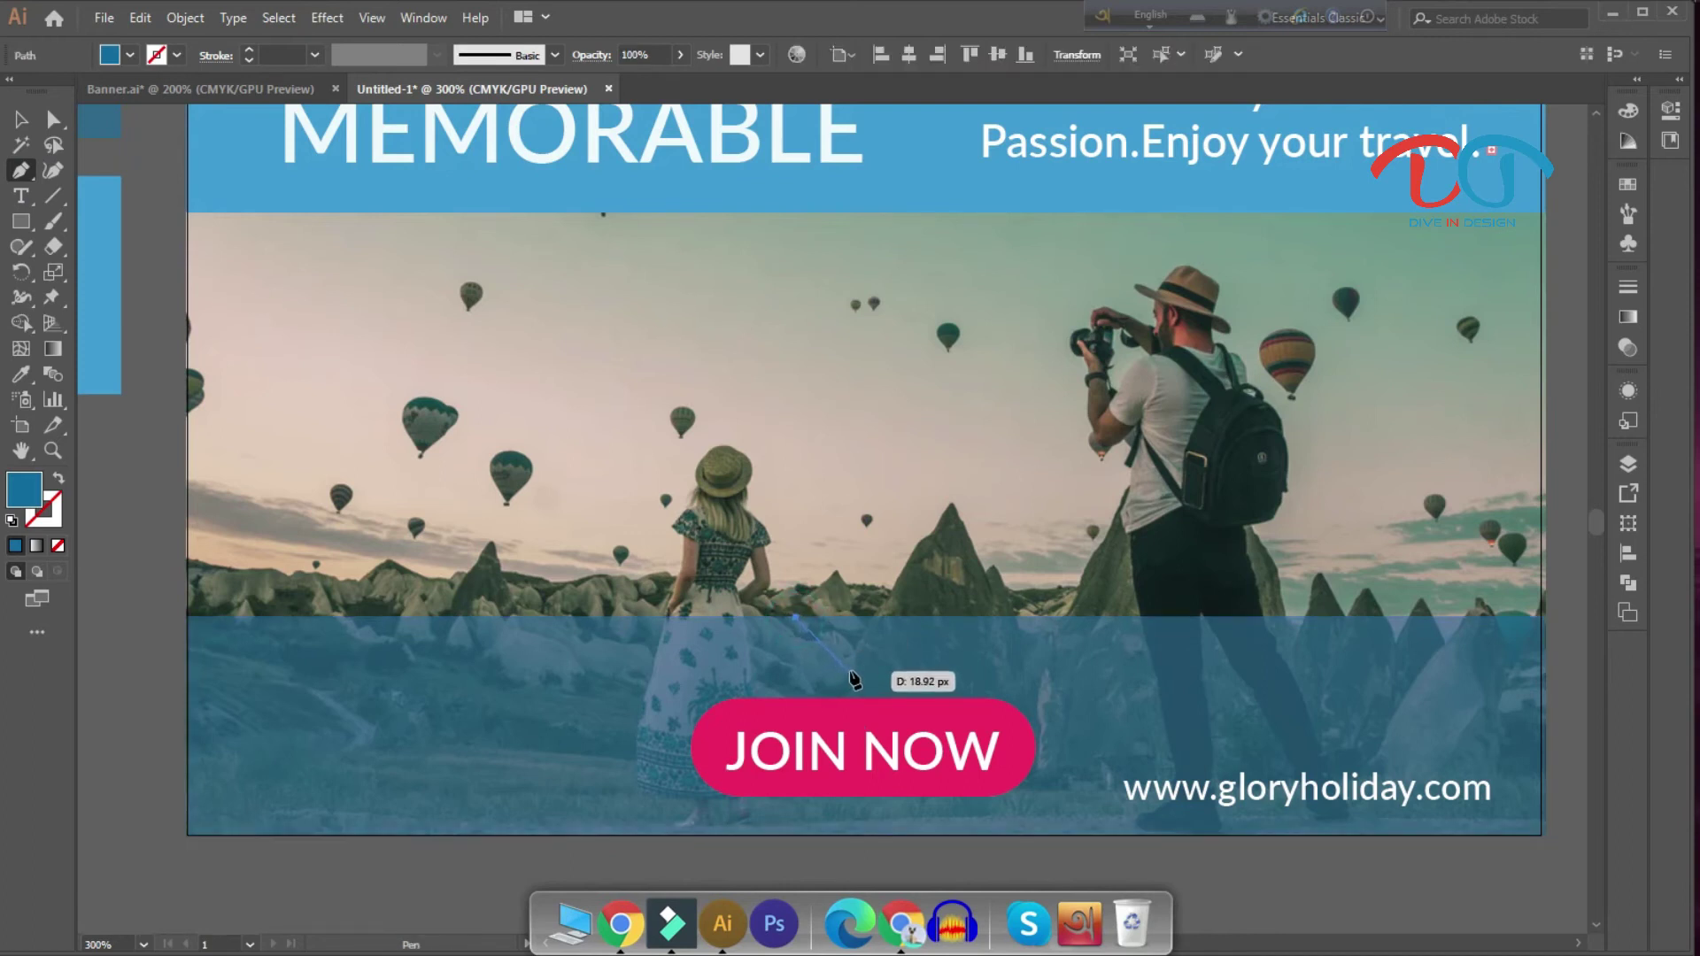
left_click(843, 667)
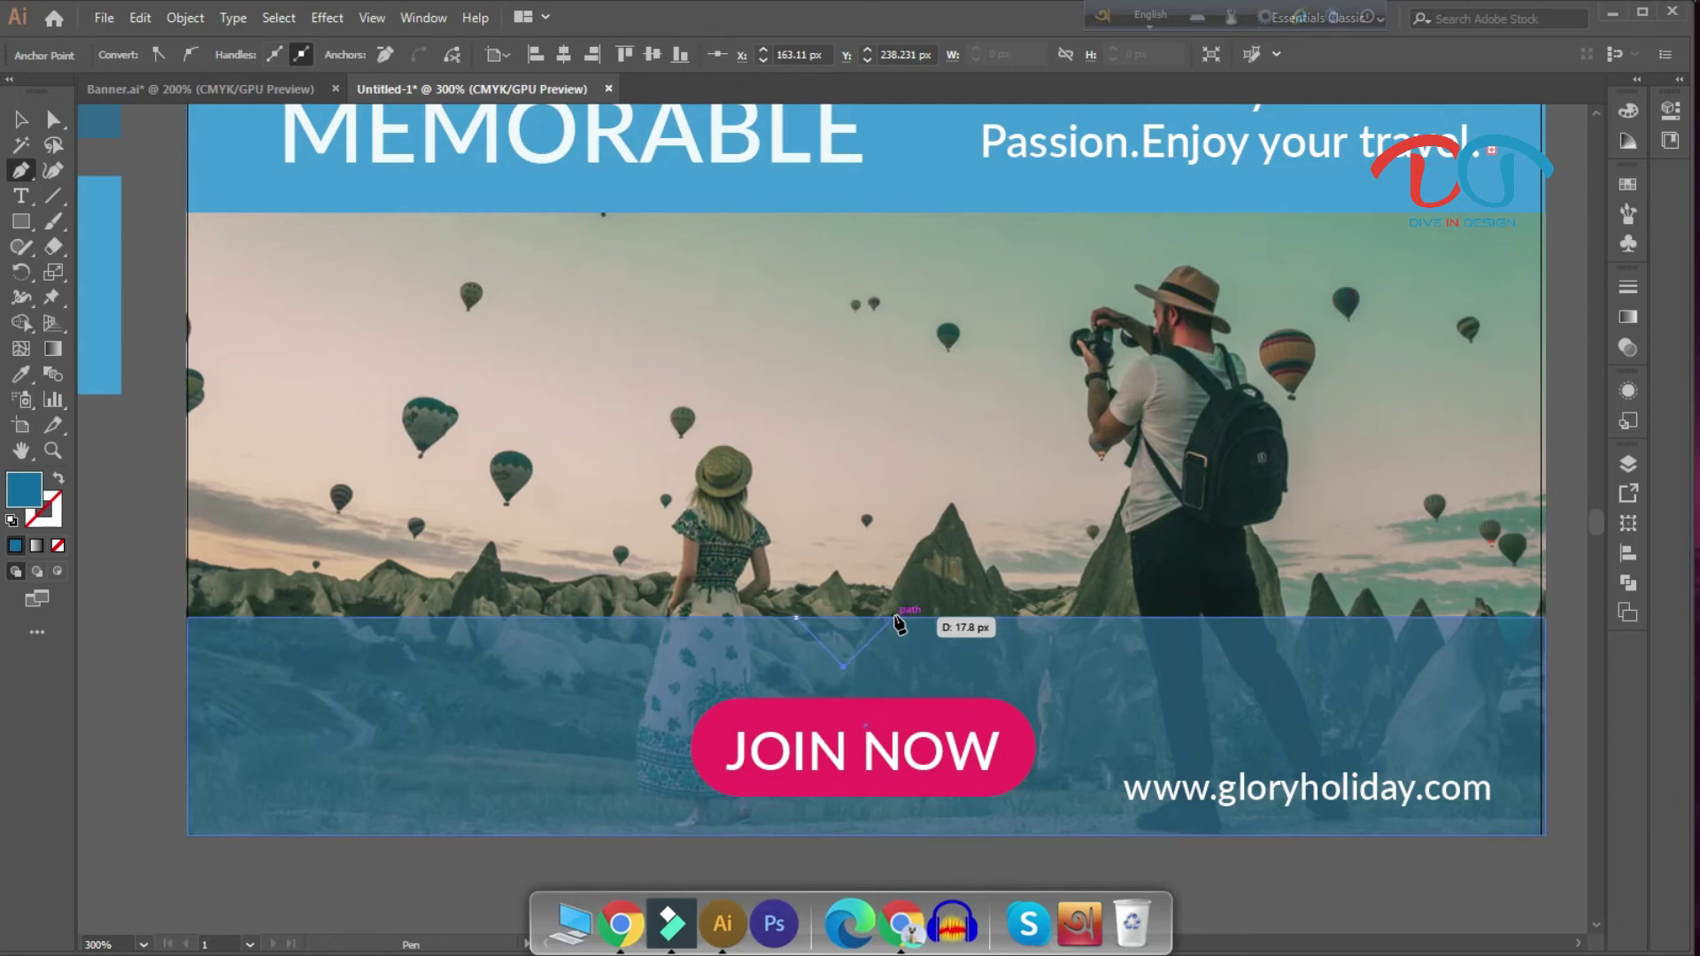
left_click(896, 618)
left_click(795, 617)
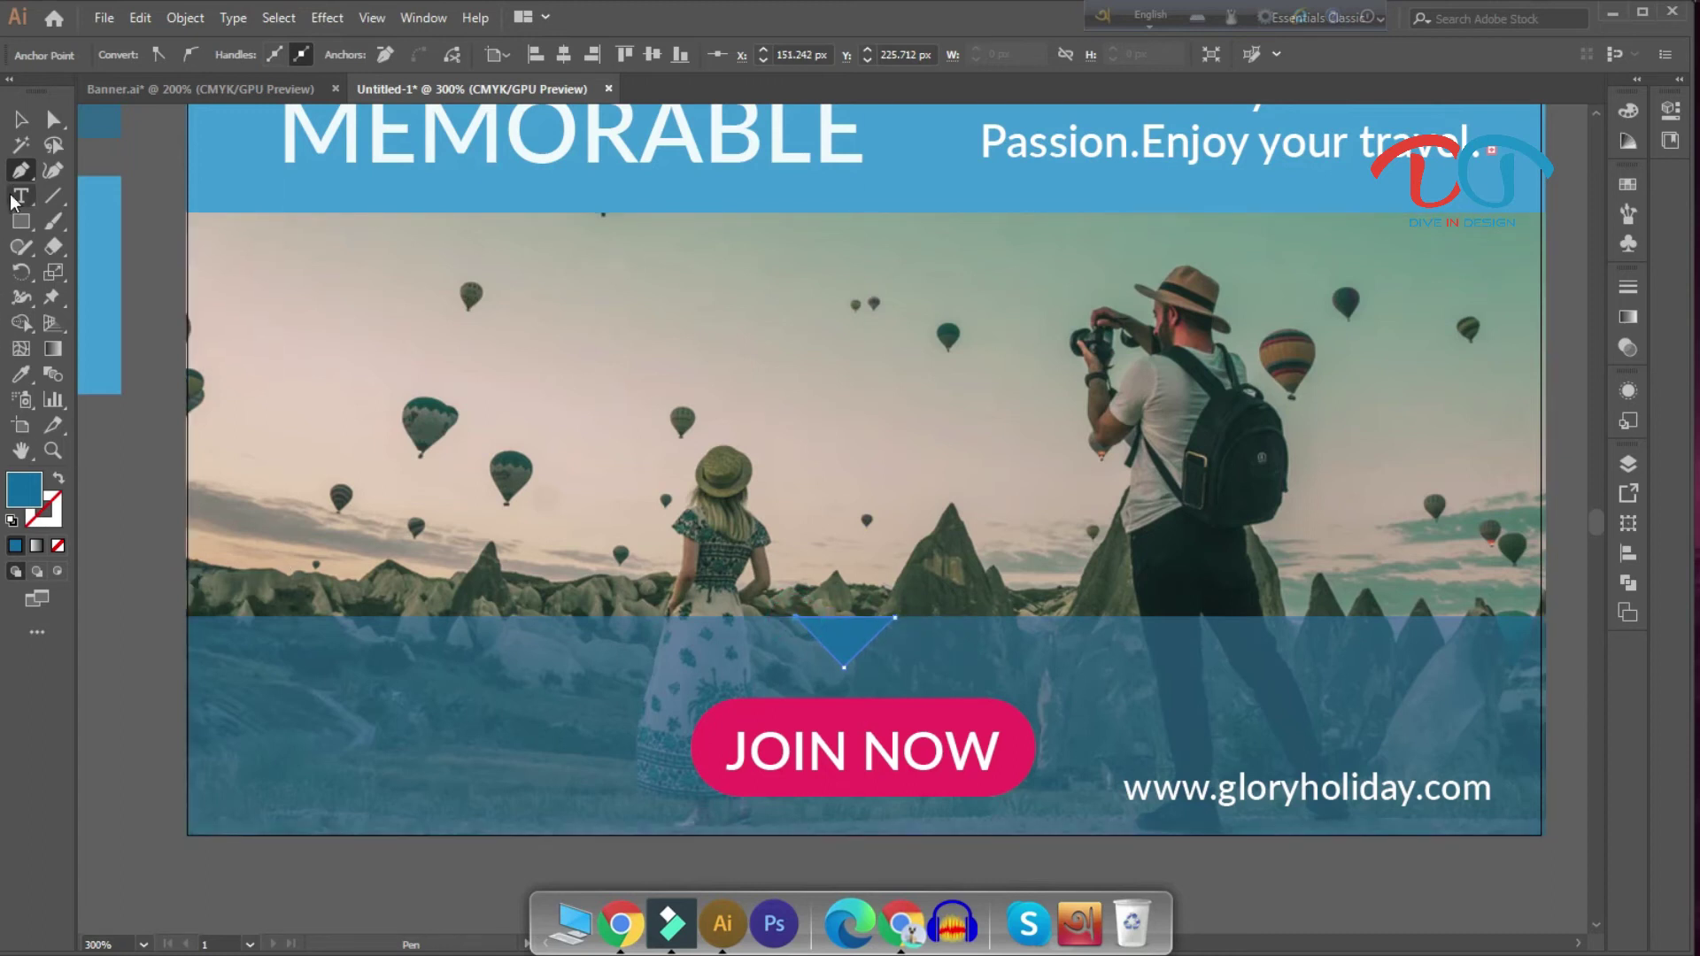
left_click(21, 119)
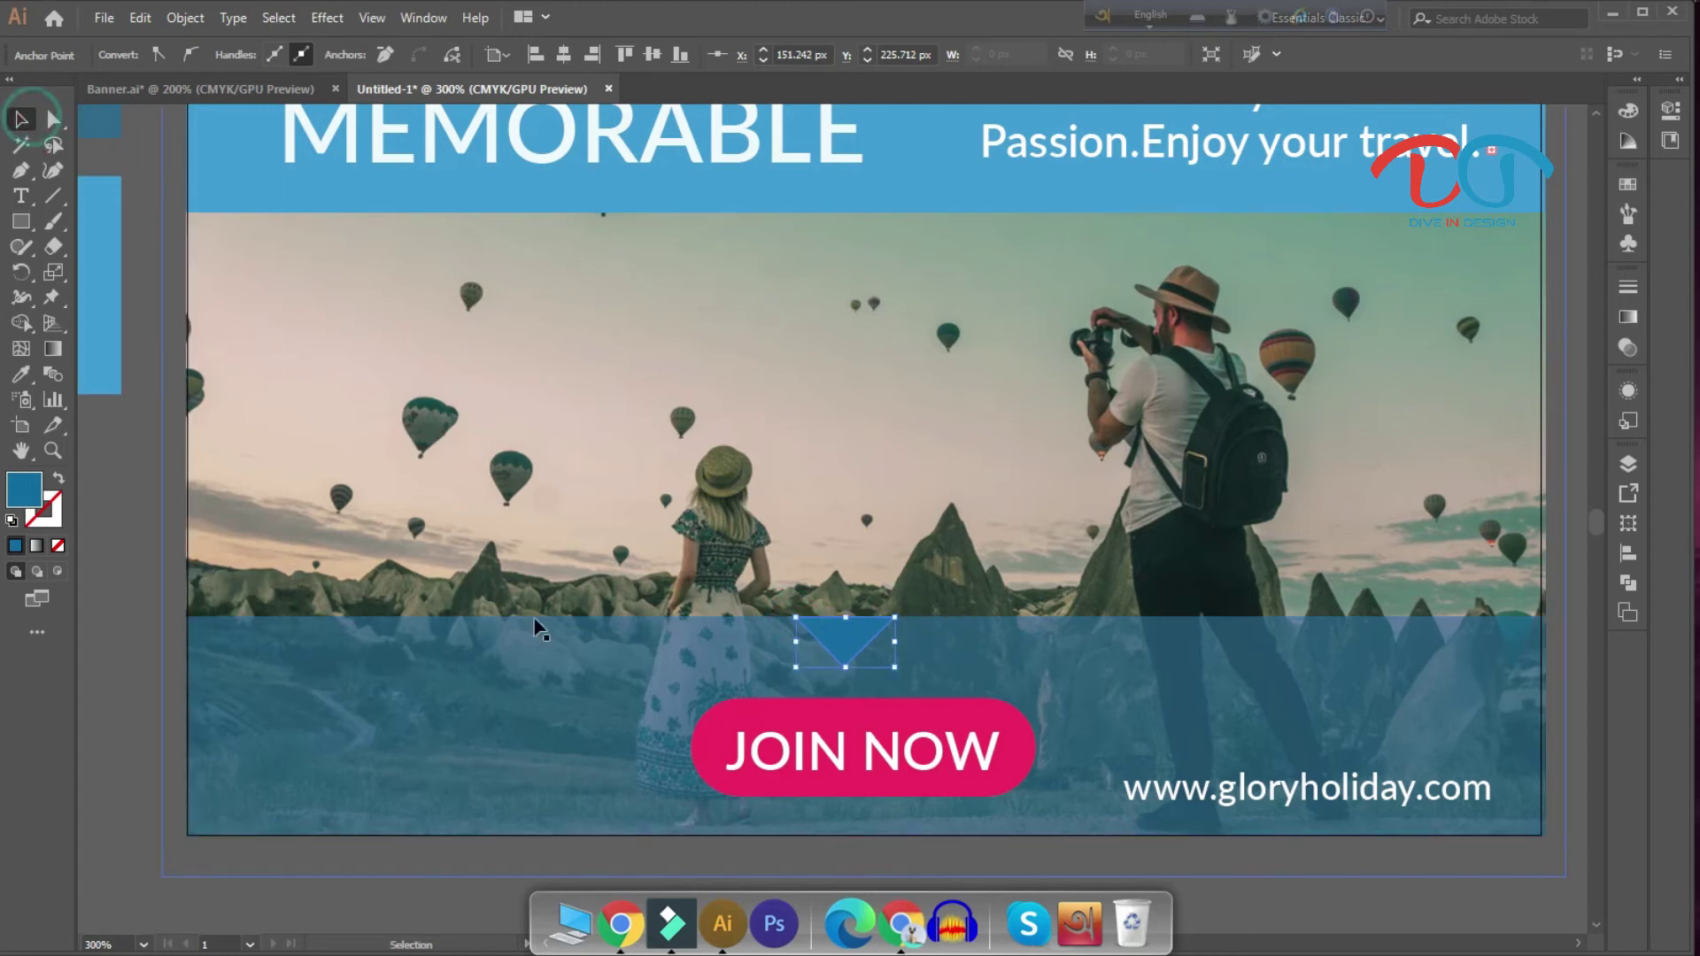
Step: Divide the bottom strip by the triangle with Pathfinder and ungroup the pieces
left_click(981, 690)
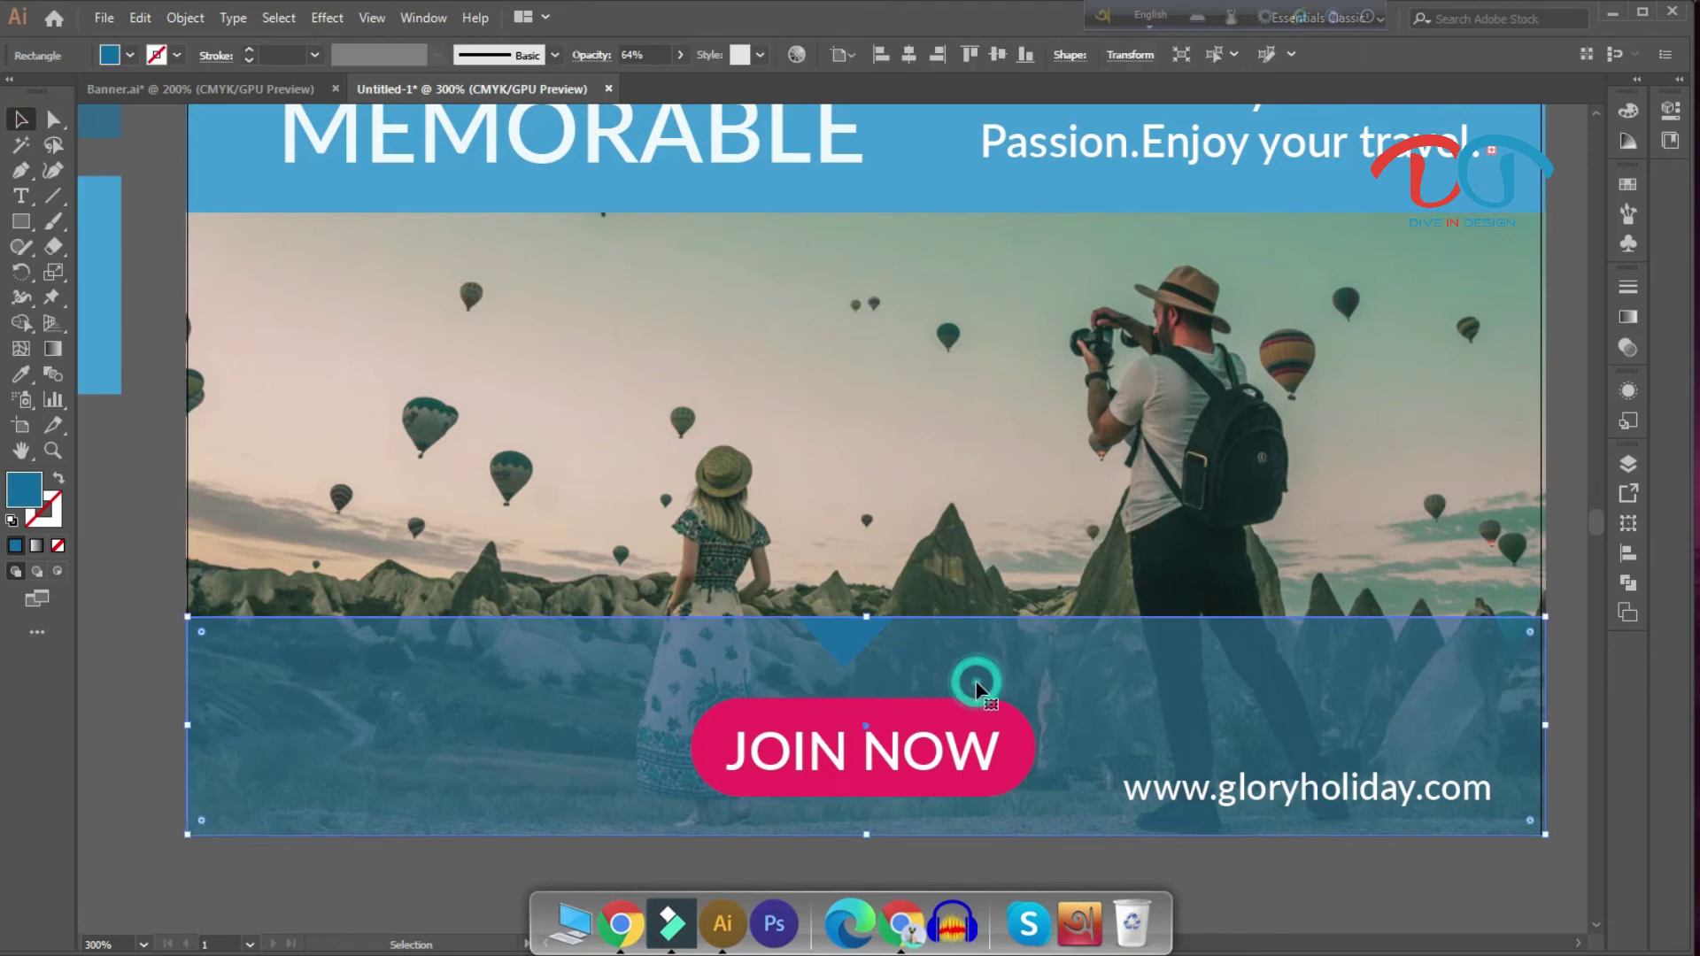
left_click(843, 653, "shift")
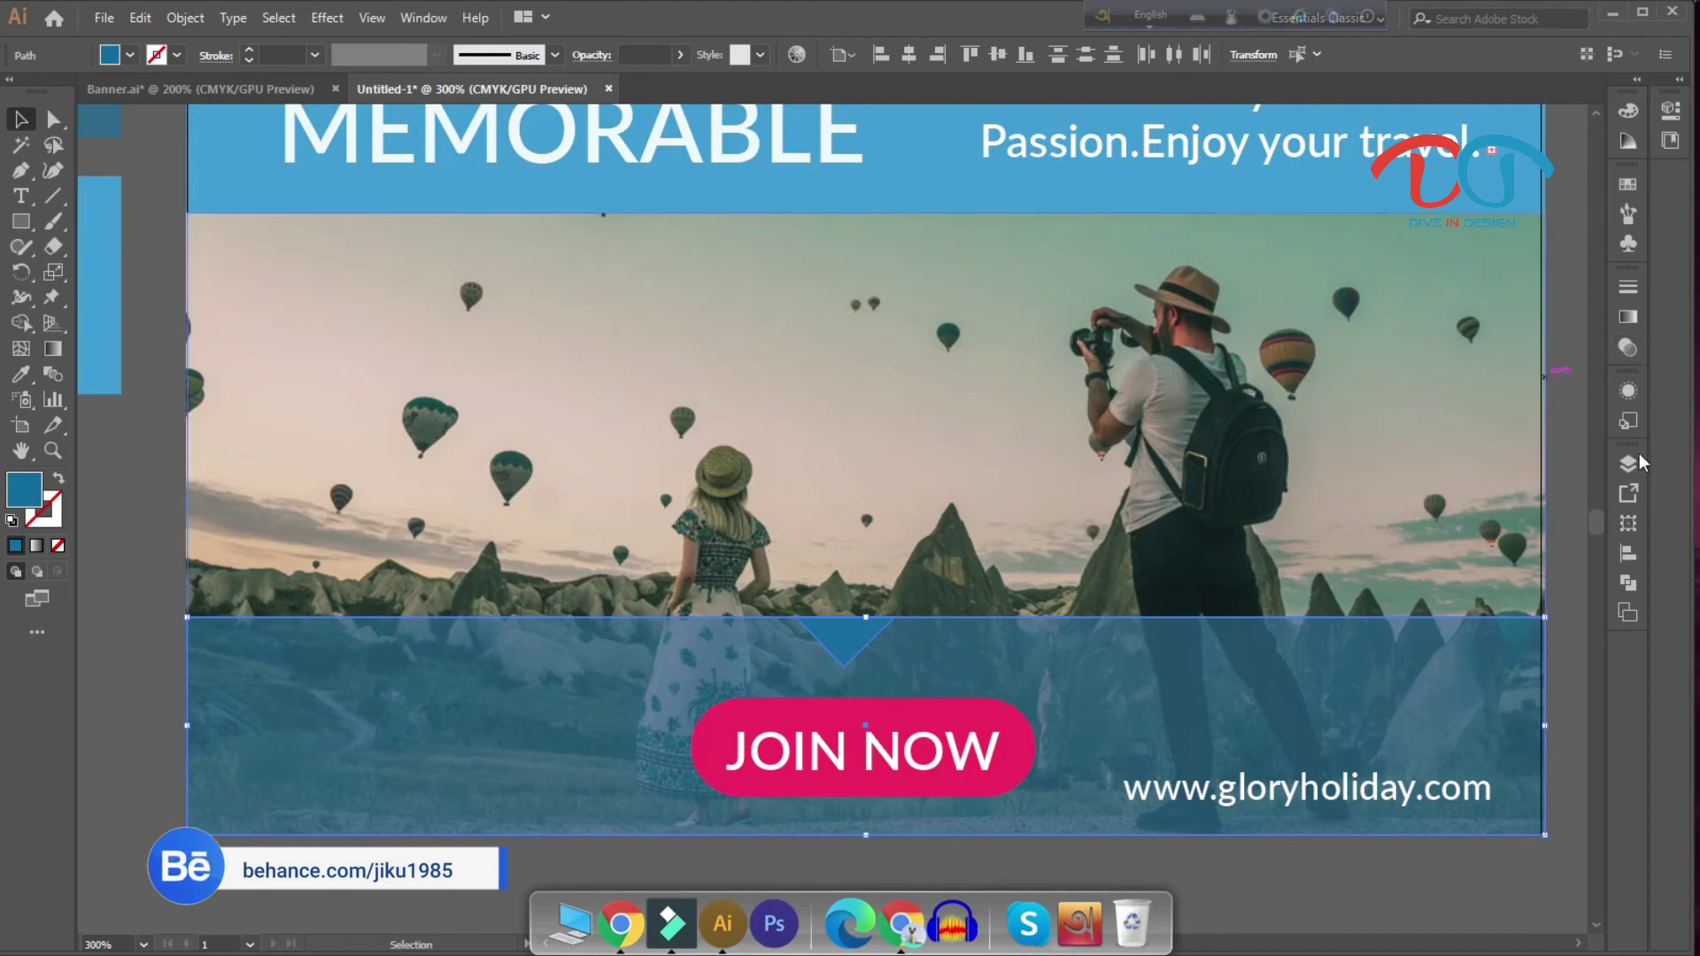
left_click(1627, 580)
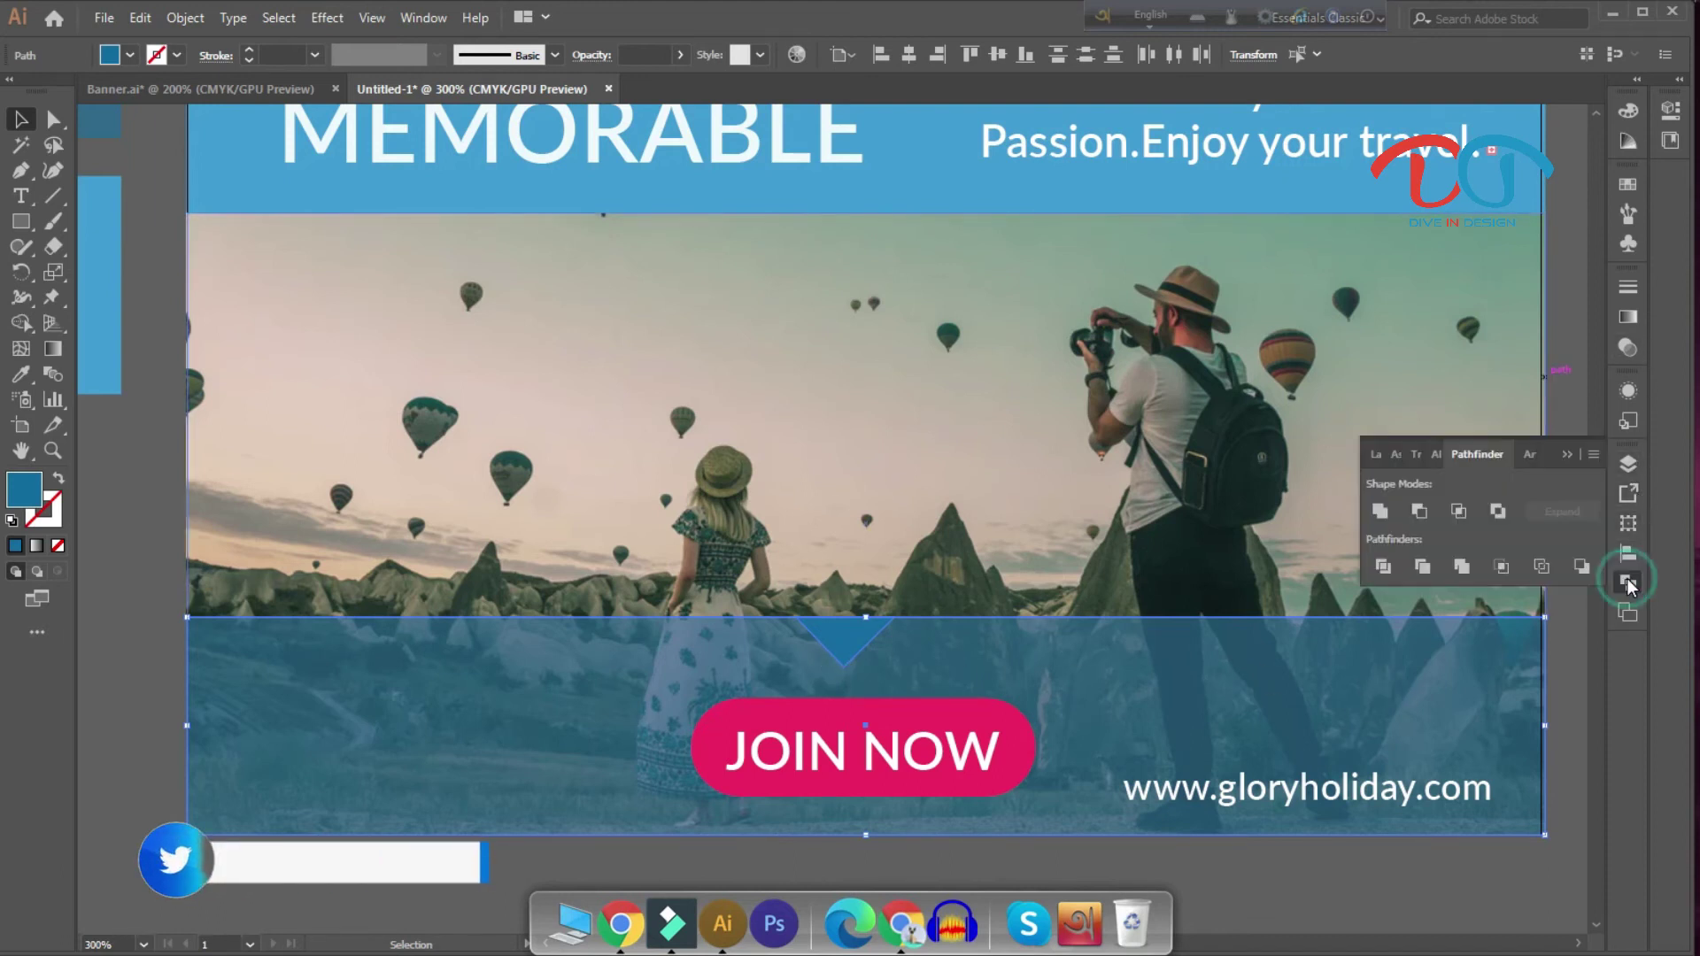
left_click(1383, 567)
right_click(845, 655)
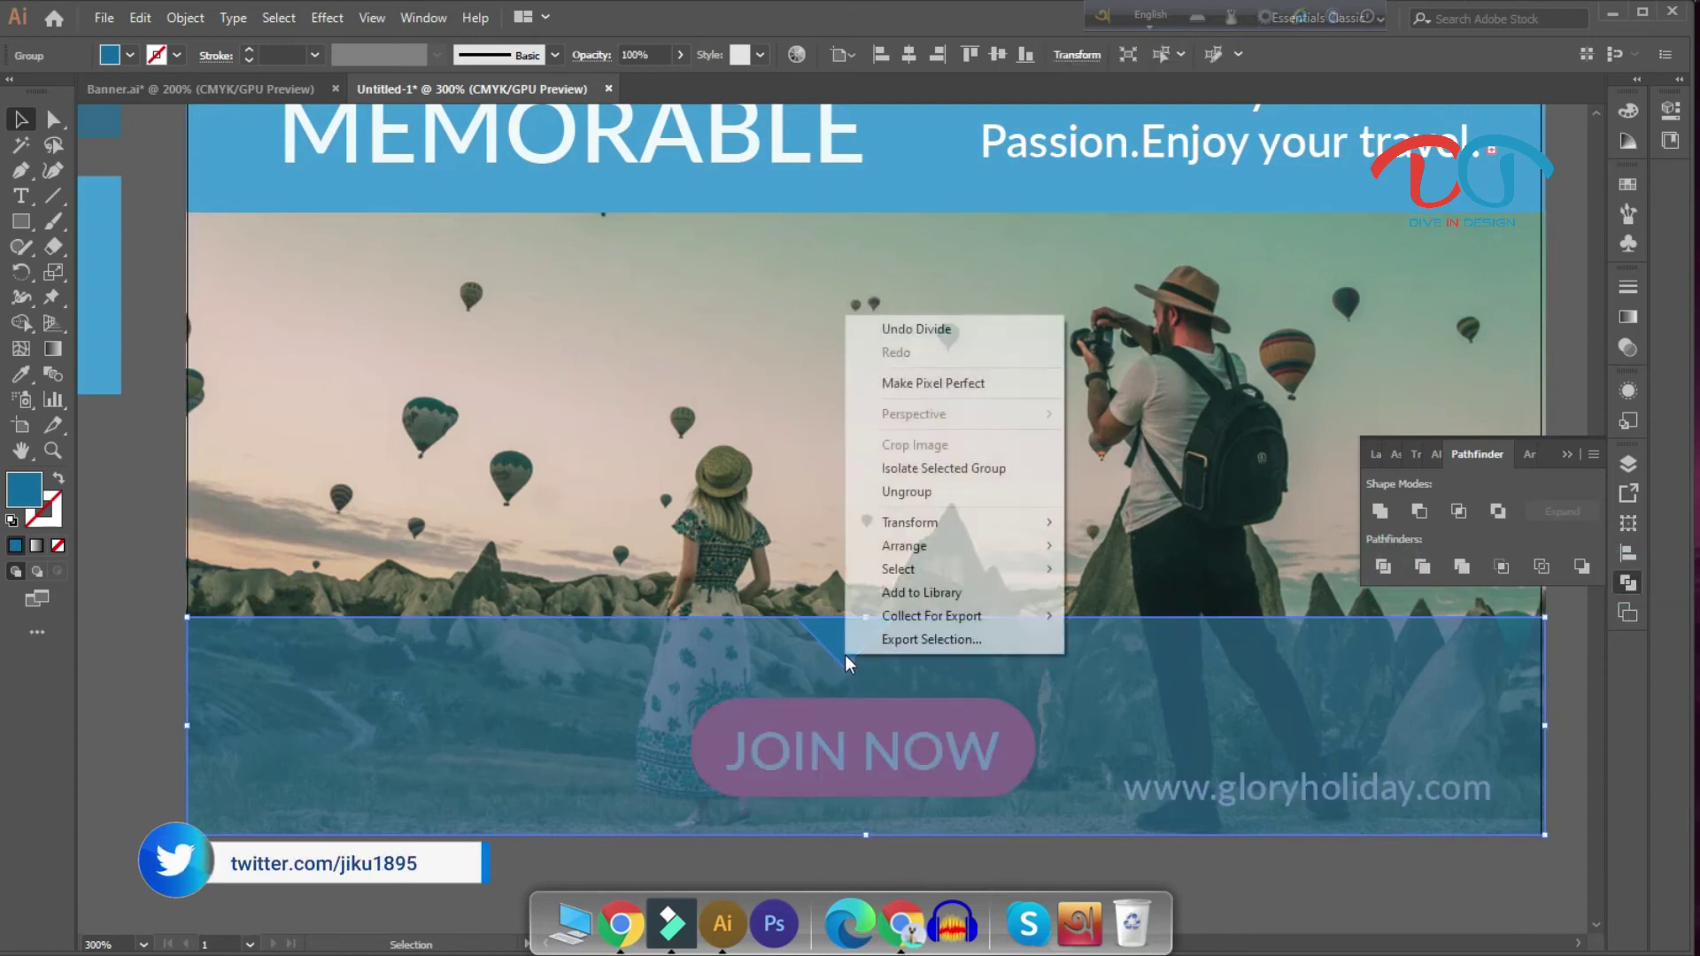
left_click(922, 503)
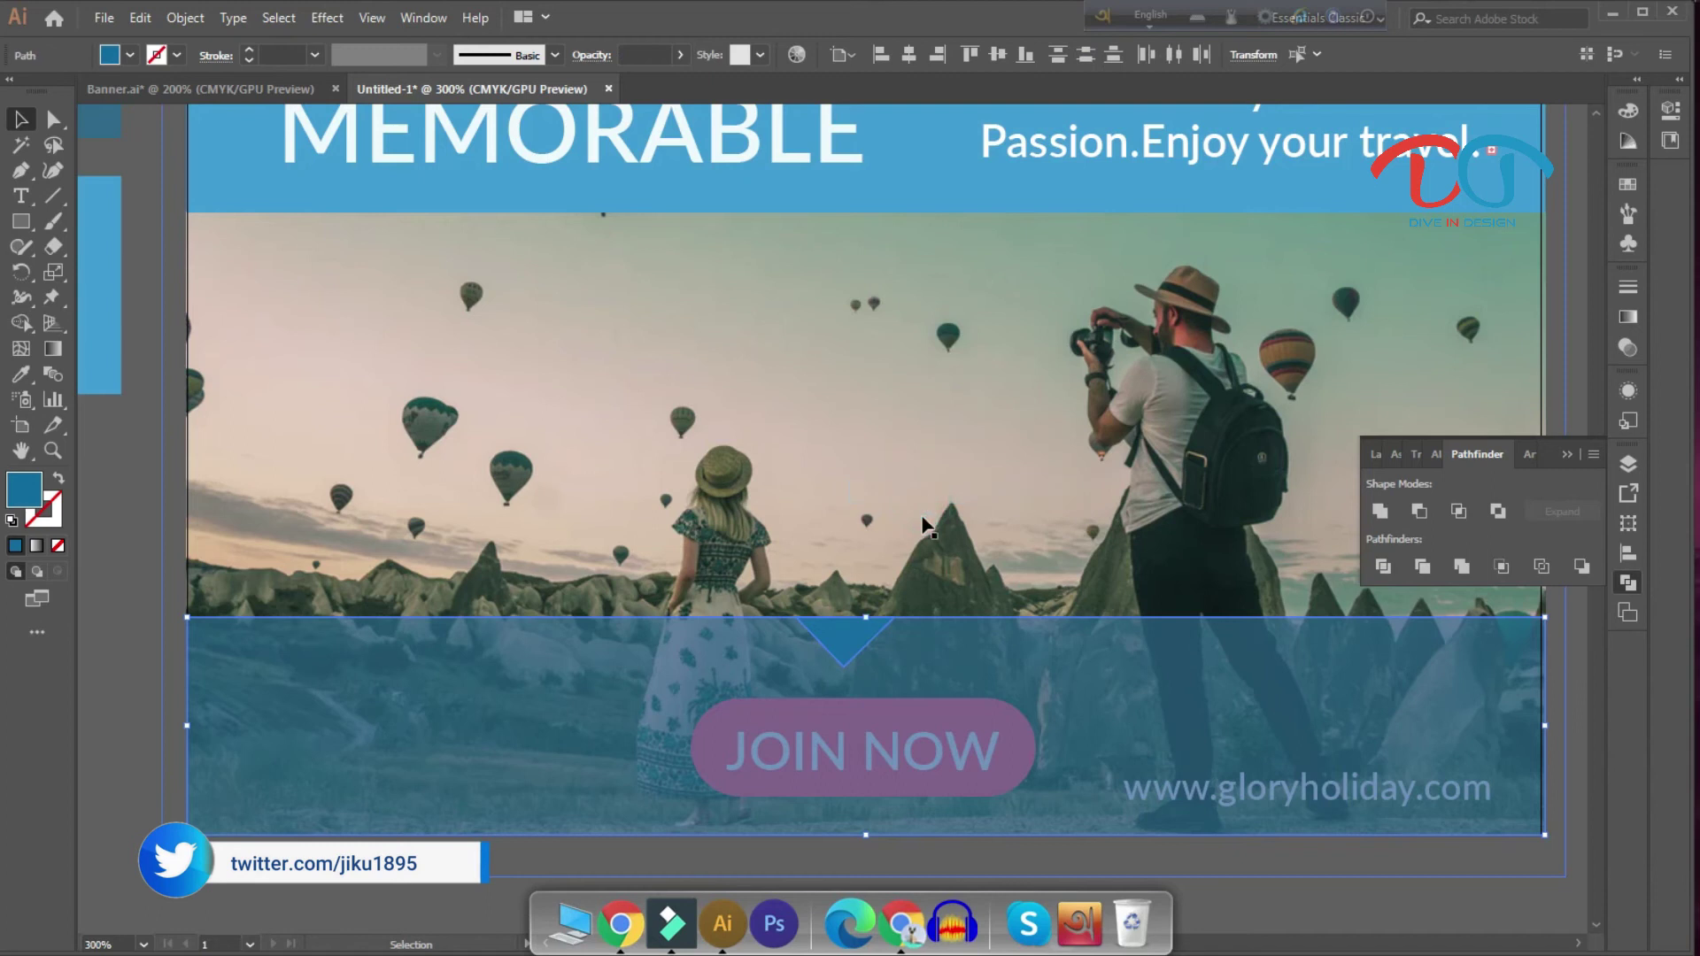
Step: Delete the leftover triangle piece, close Pathfinder, and reselect the notched strip
left_click(123, 559)
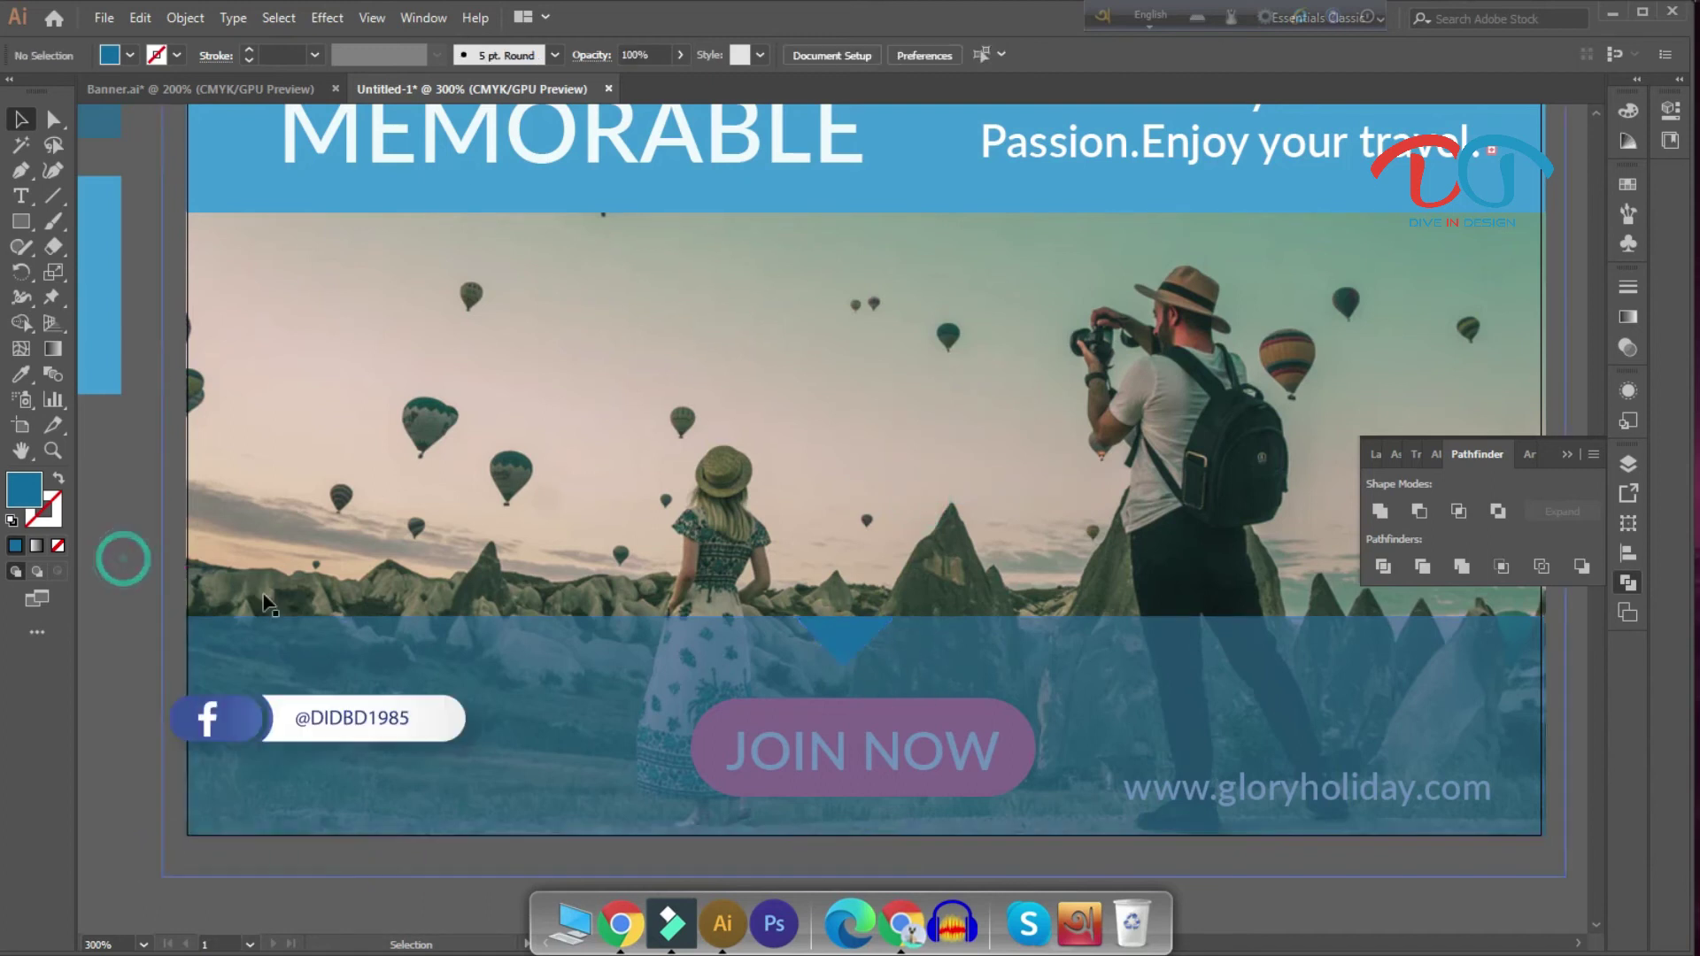
left_click(852, 639)
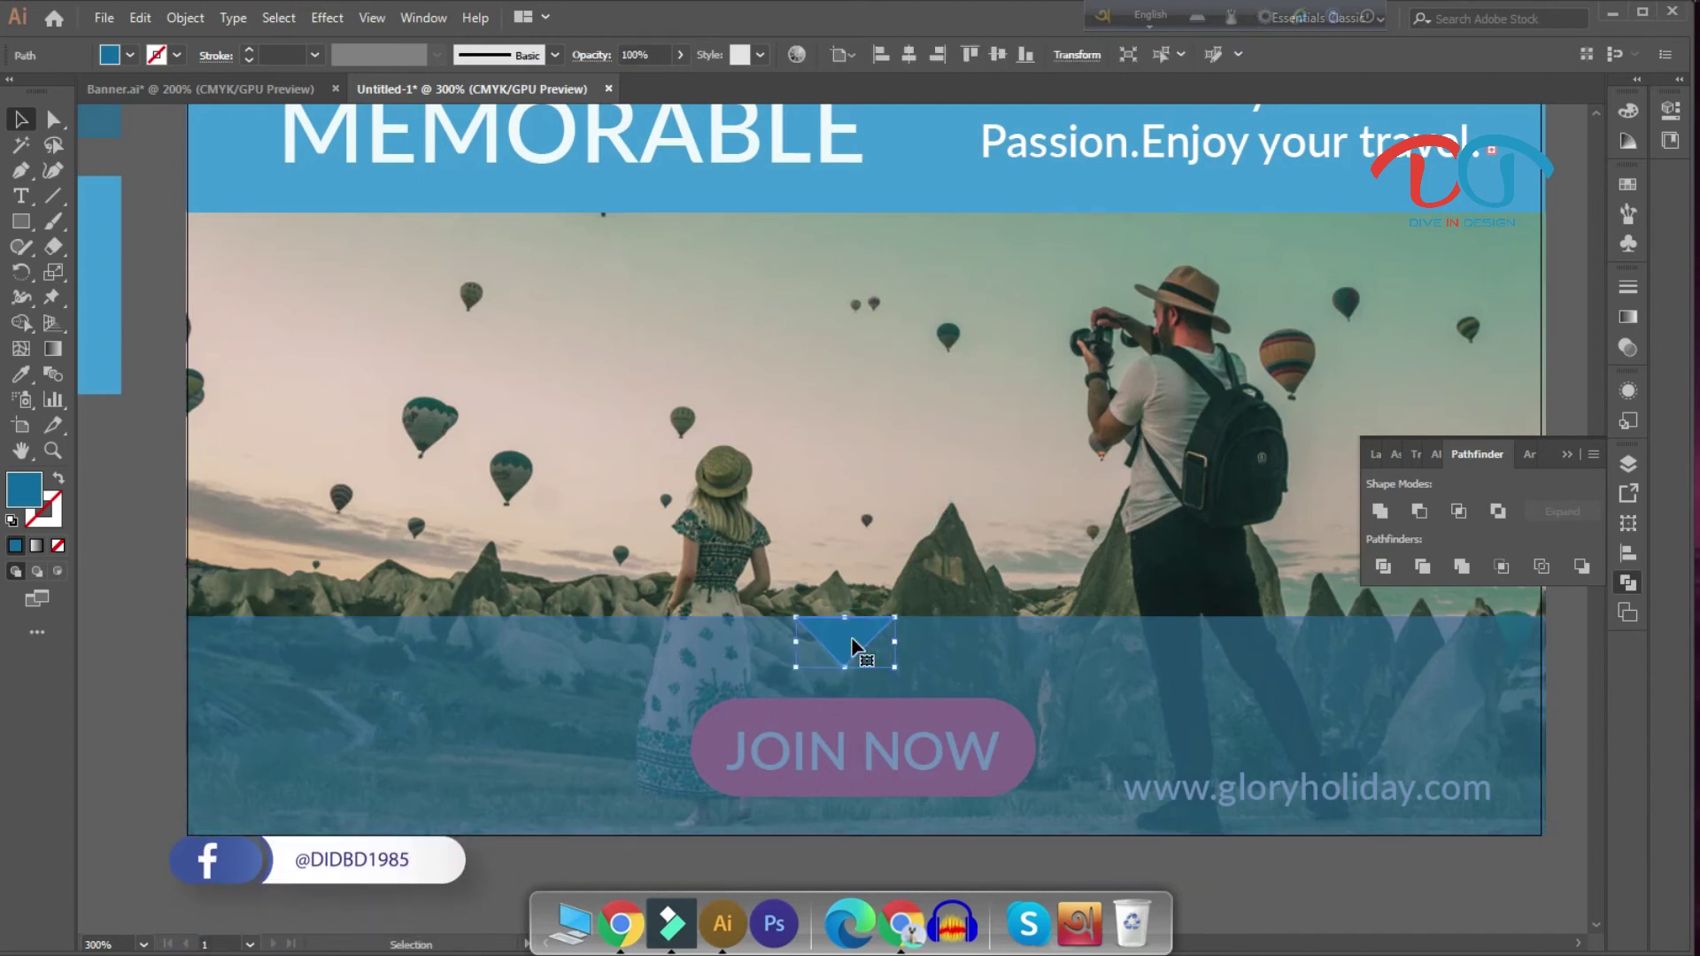
key("Delete")
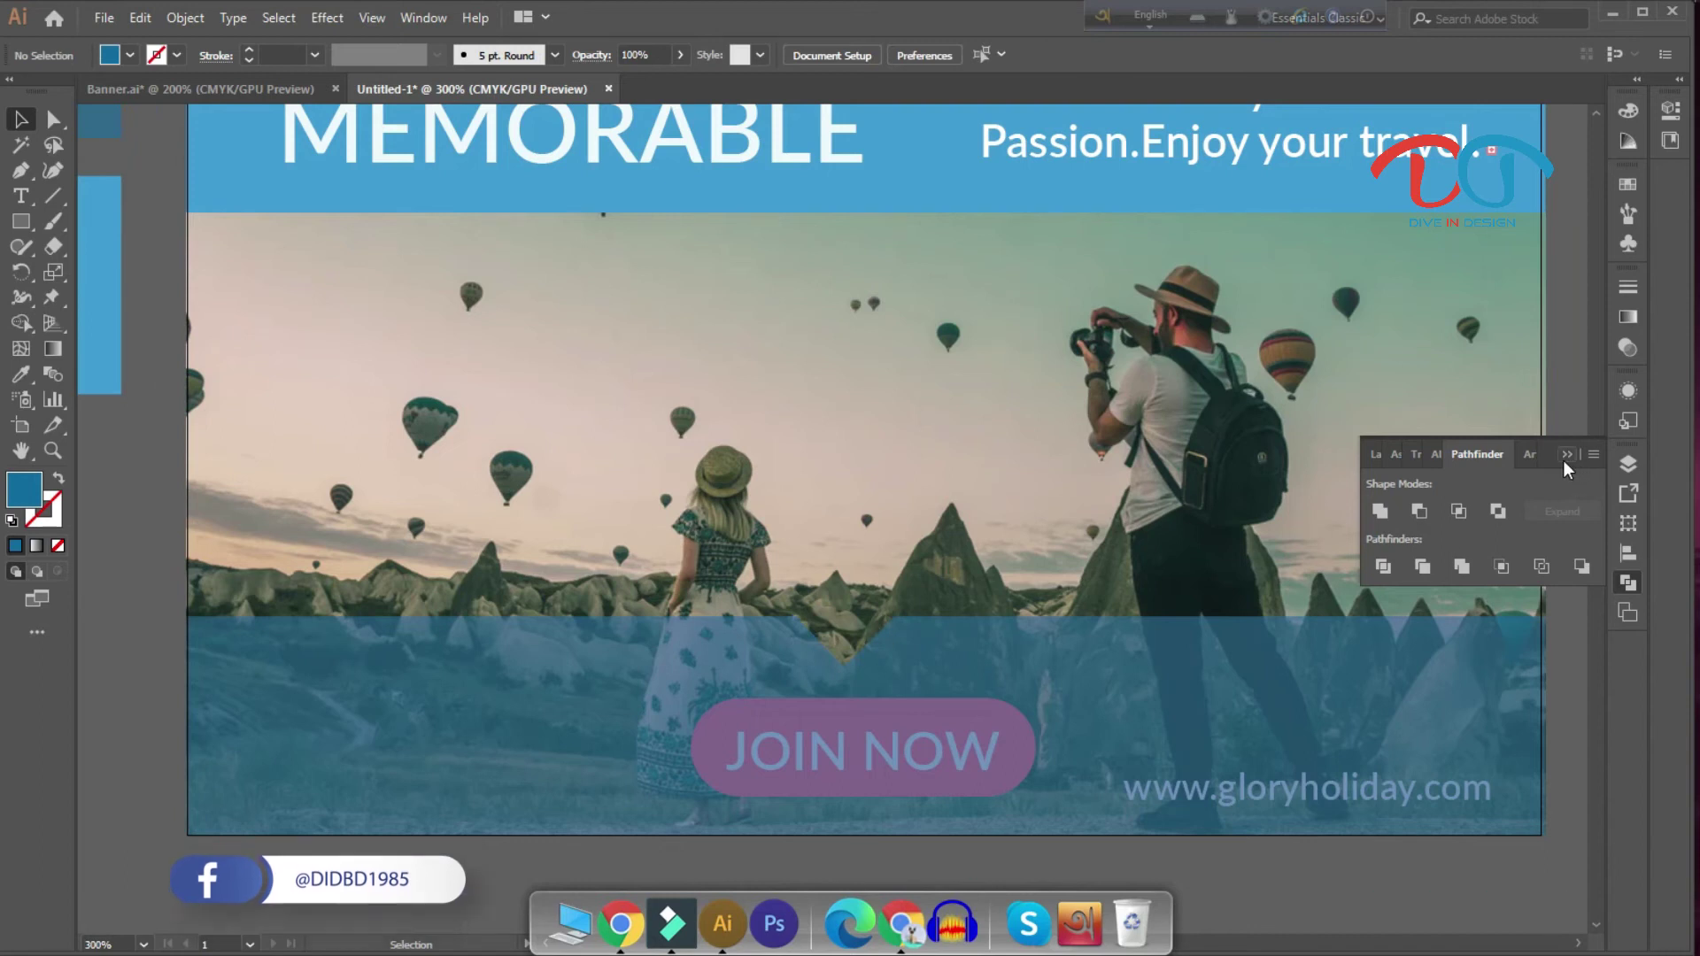
left_click(1563, 461)
left_click(1249, 628)
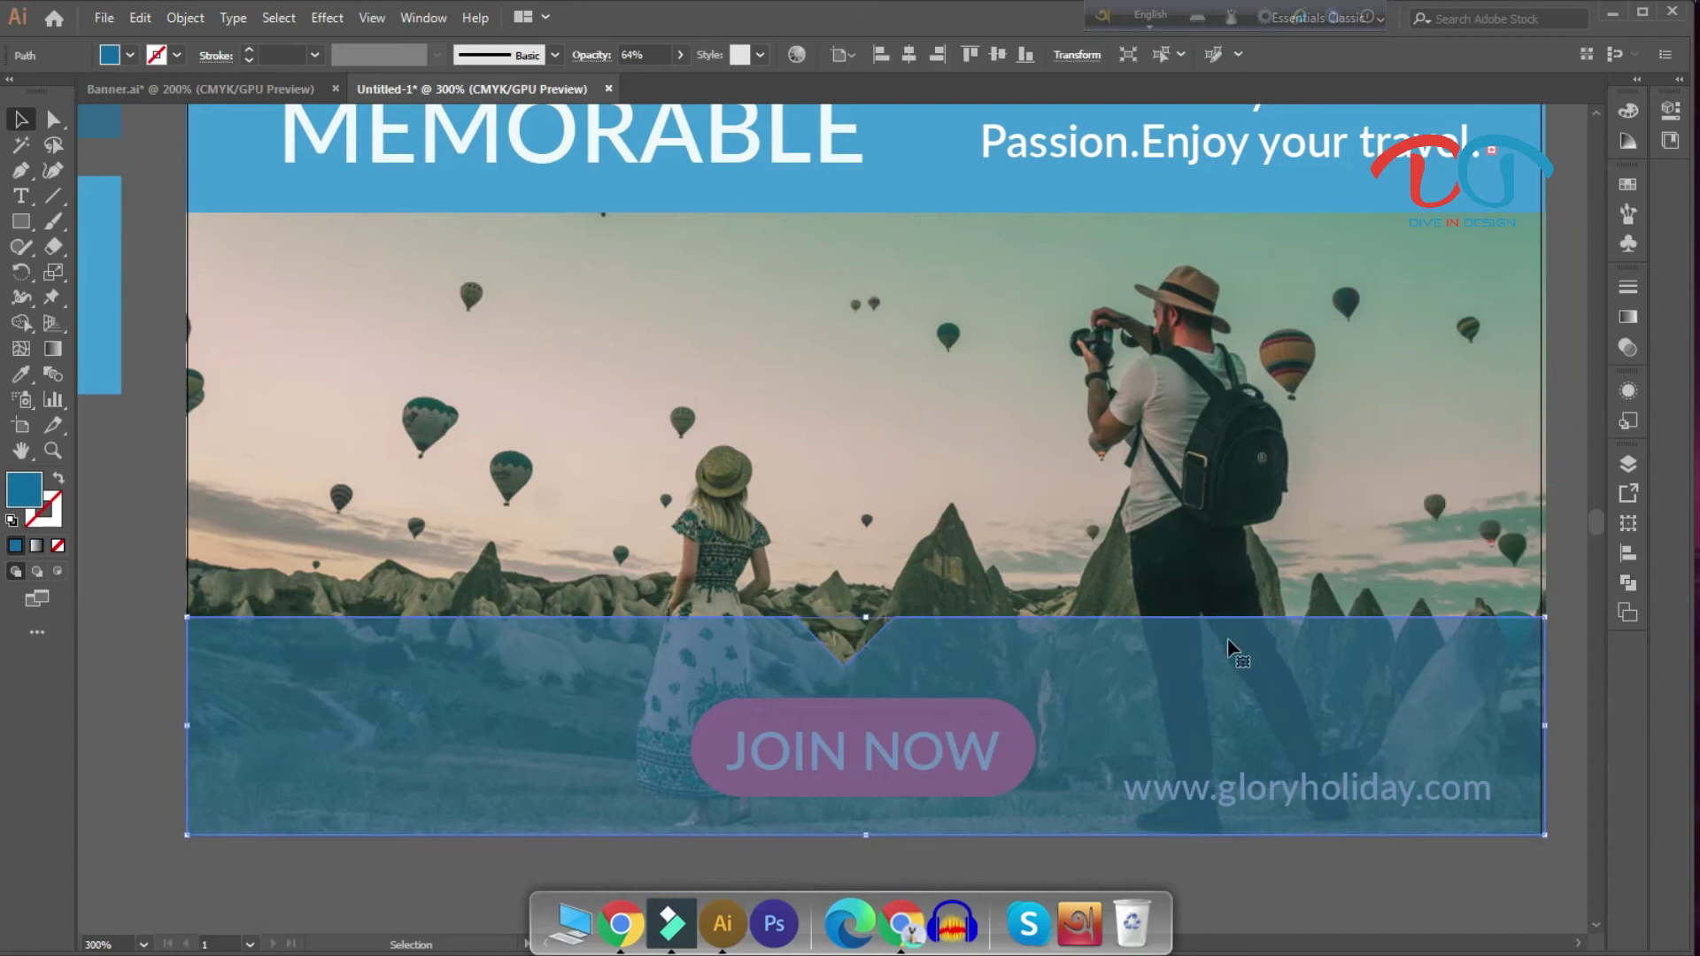
left_click(134, 524)
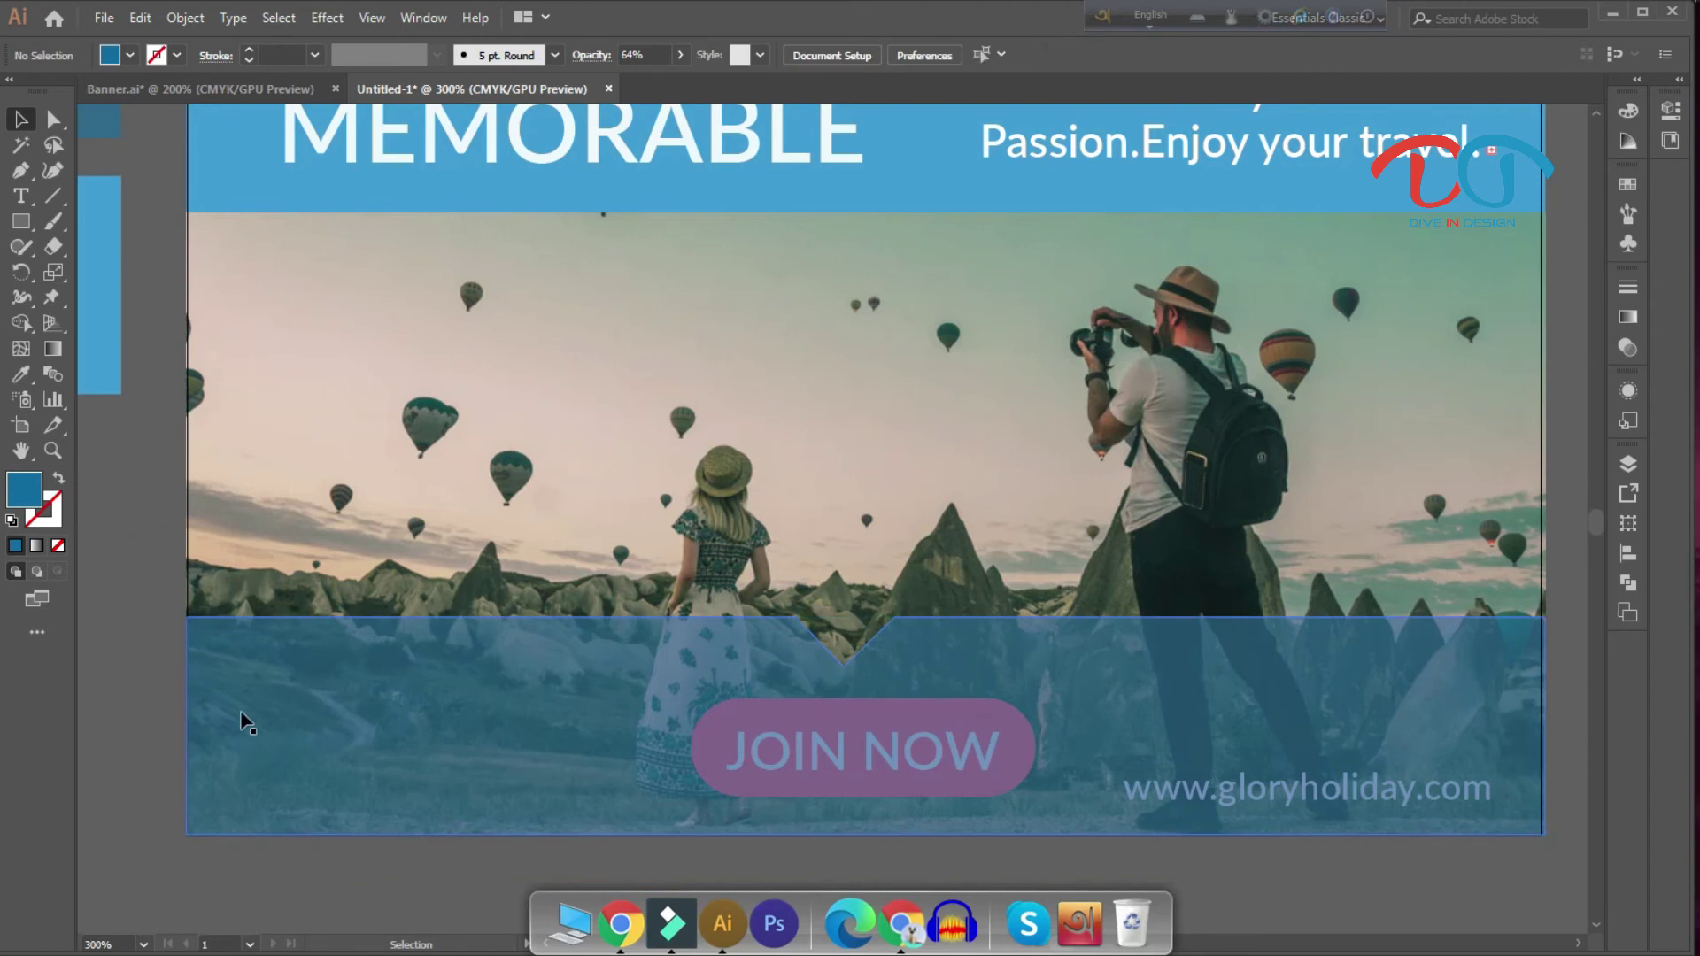
scroll(246, 722, "down", 2)
left_click(1142, 584)
Step: Arrange the JOIN NOW button and URL to the front, lifting the strip temporarily to reach them
left_click_drag(1144, 584, 1142, 442)
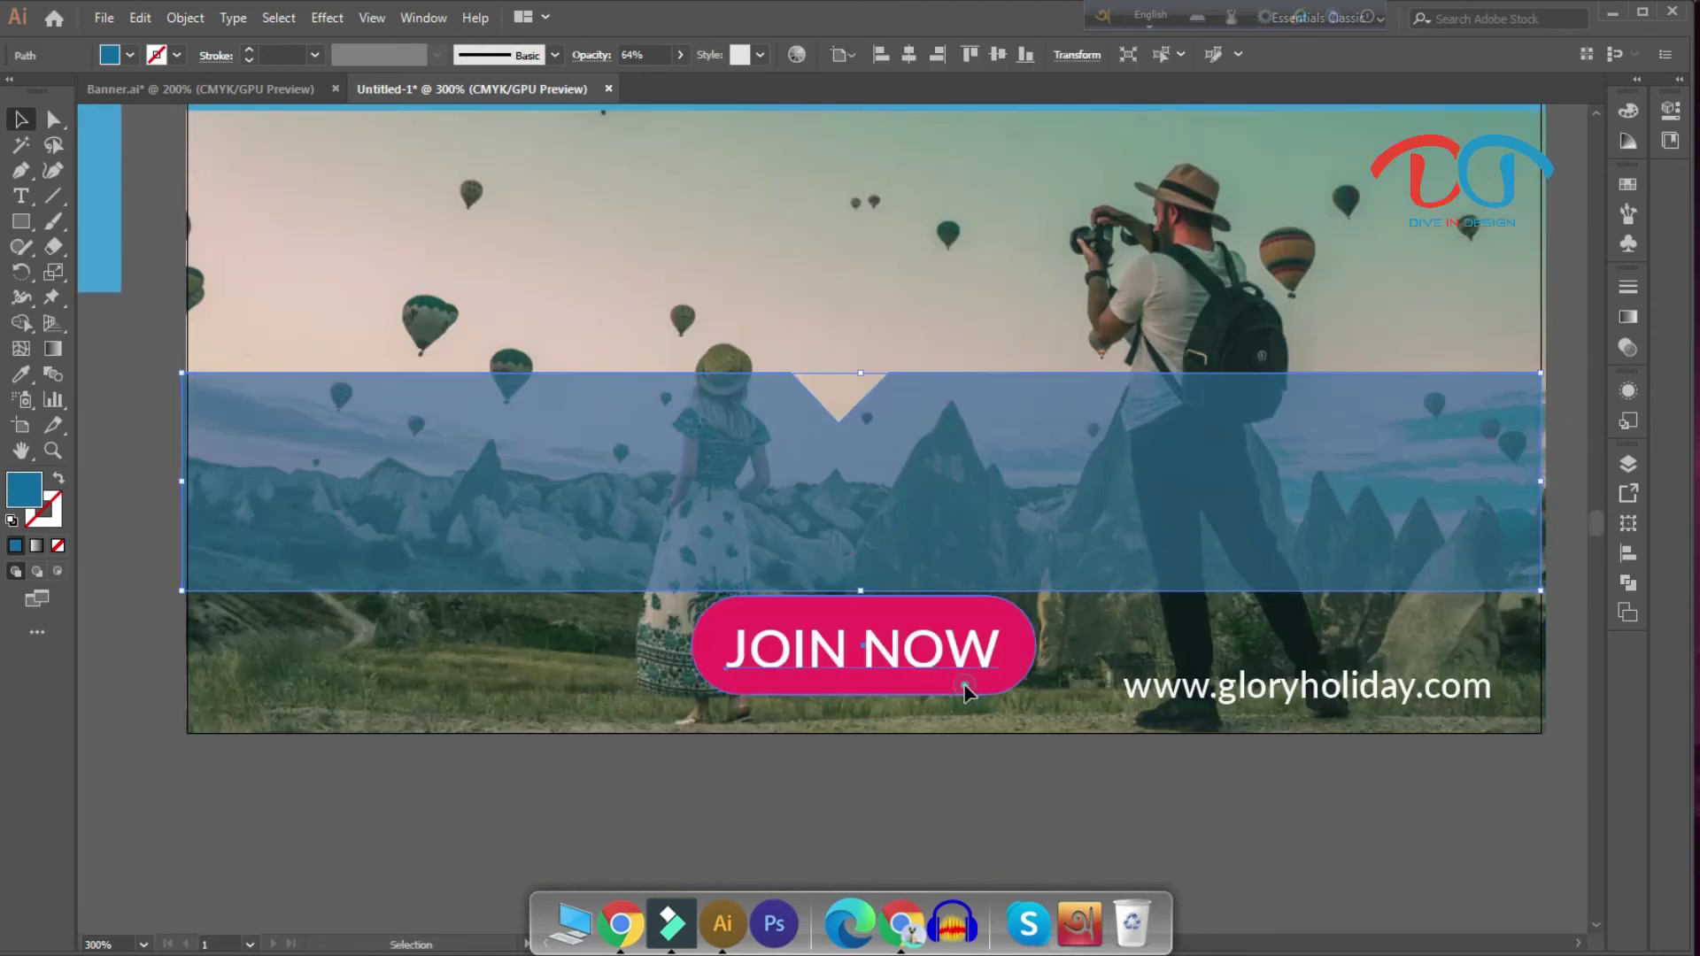
left_click(965, 690)
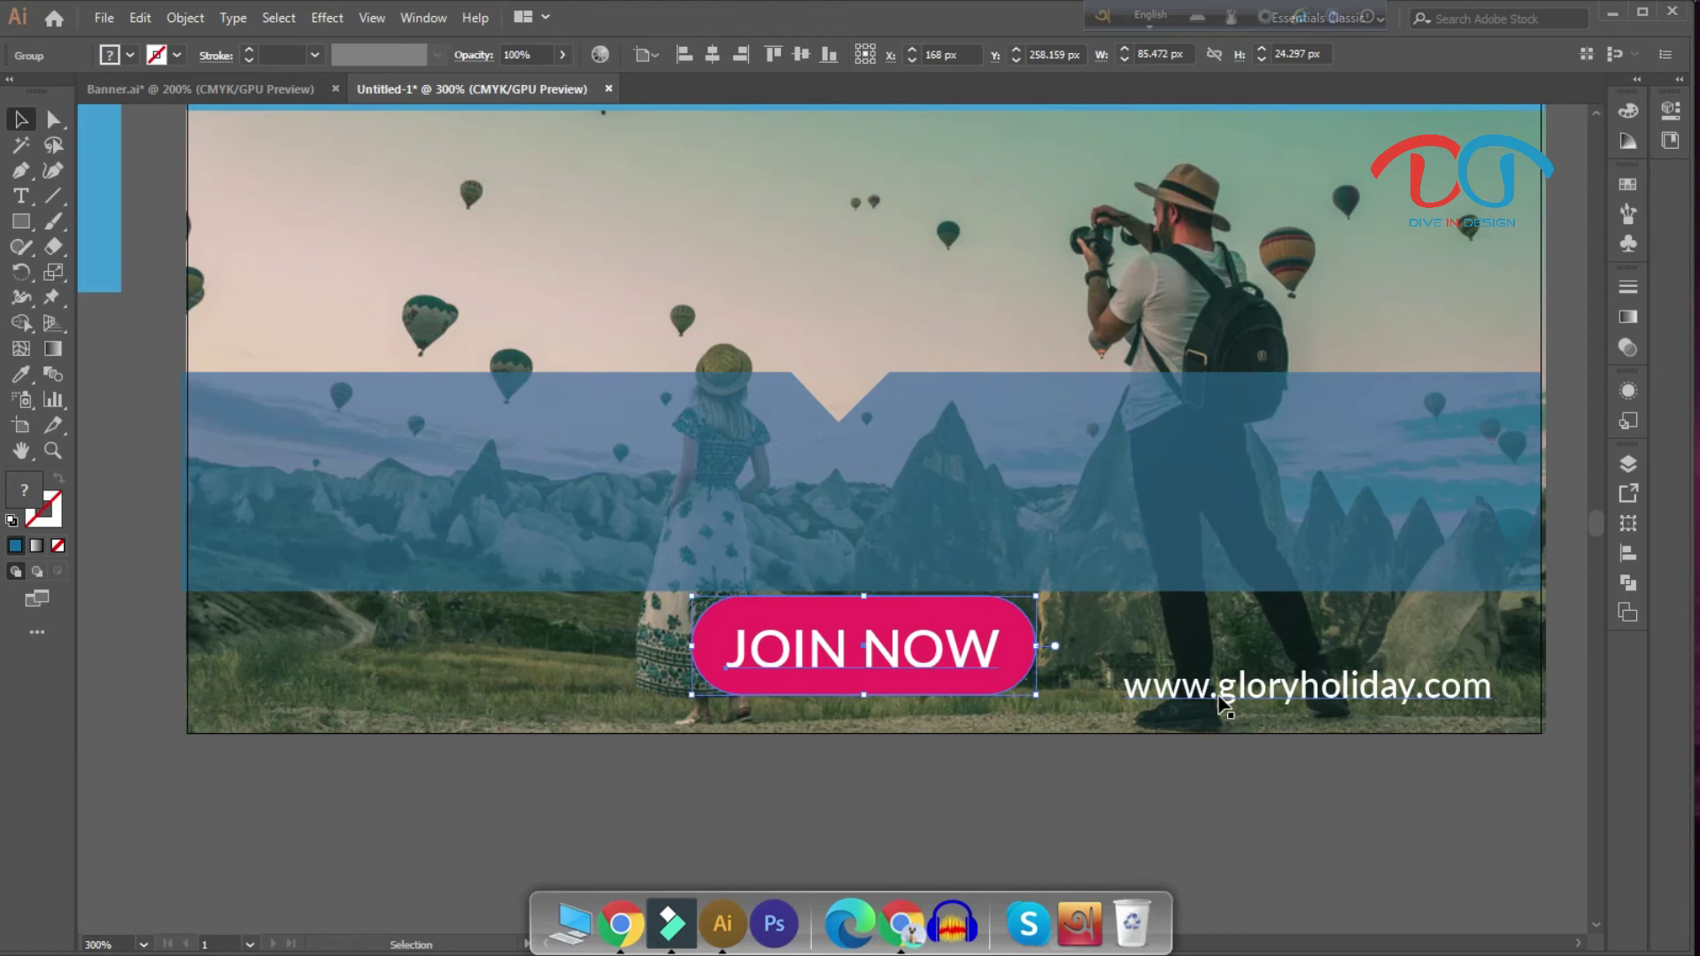
left_click(1219, 702, "shift")
right_click(1219, 702)
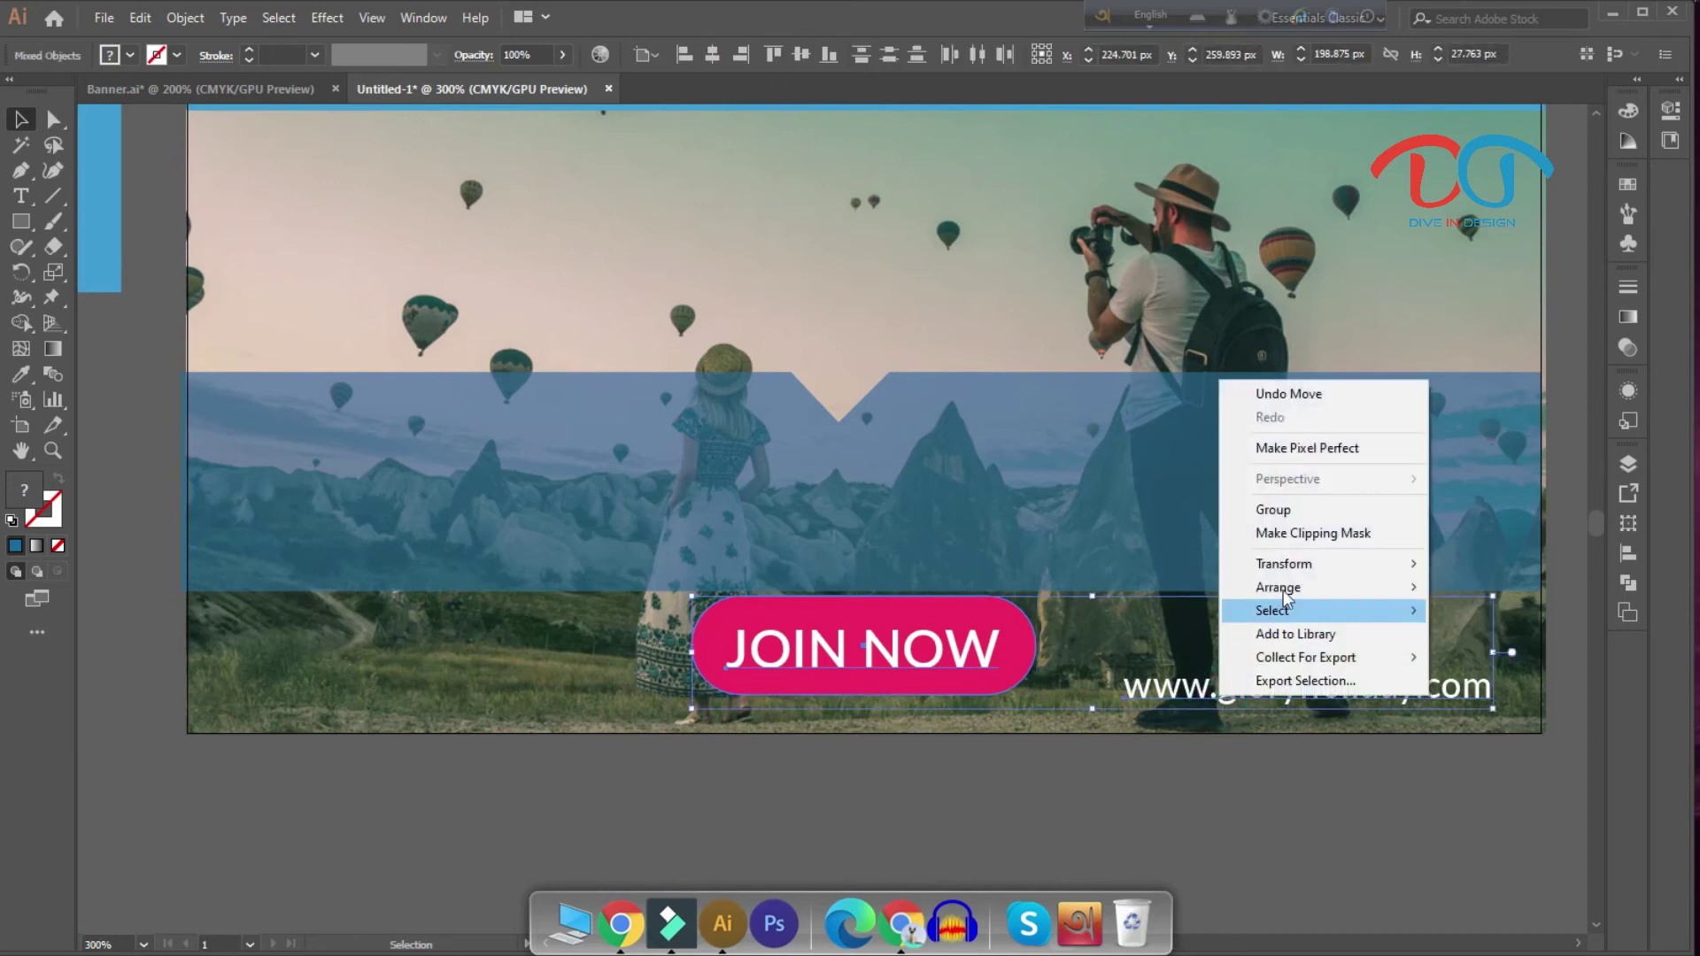
left_click(1146, 589)
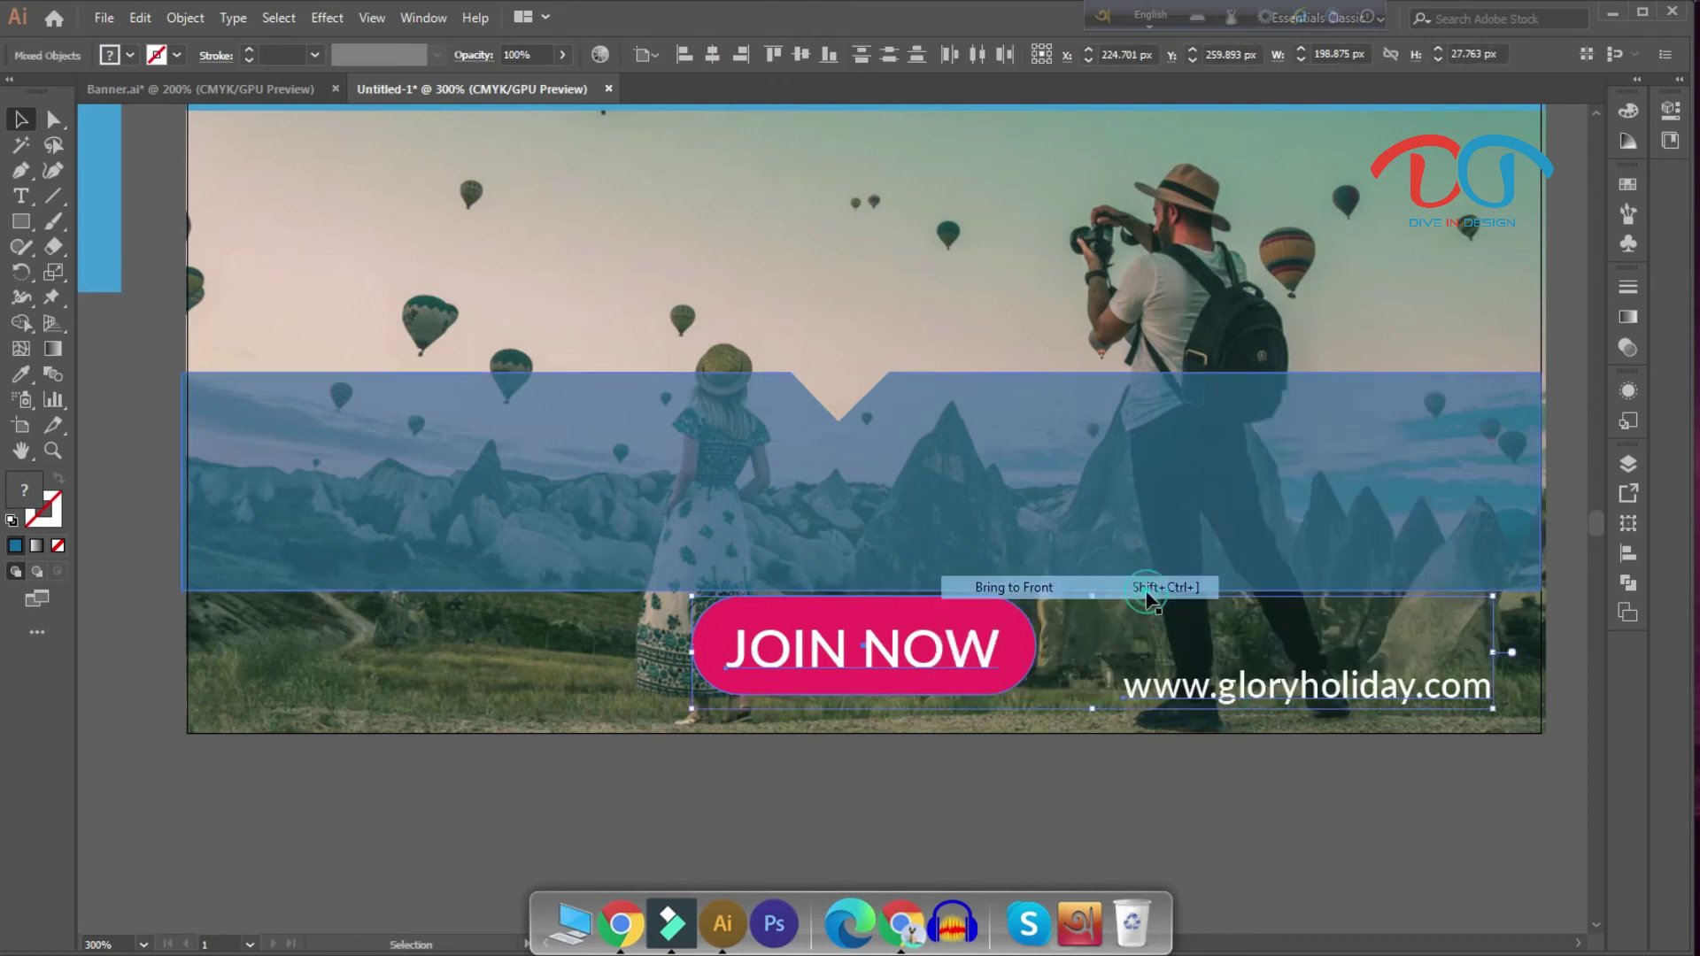
left_click_drag(1018, 526, 1029, 673)
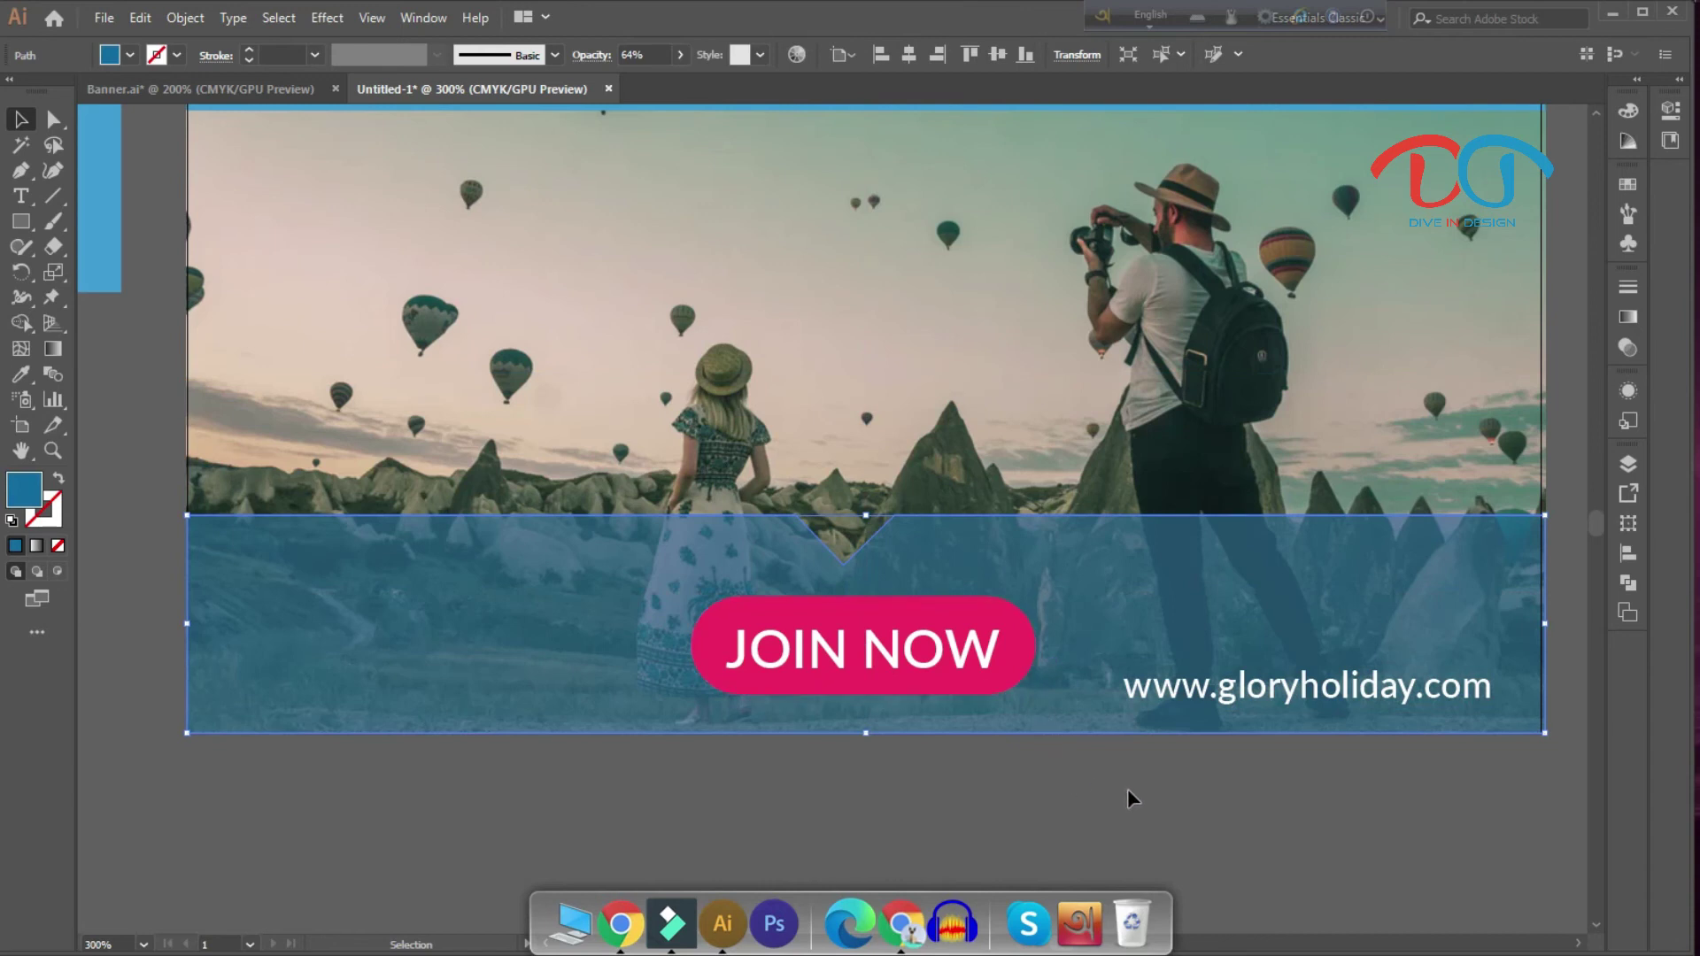
left_click(1254, 825)
Step: Start a pen path along the photo's top-left edge, angling it down below the edge
key("ctrl+minus")
left_click(22, 170)
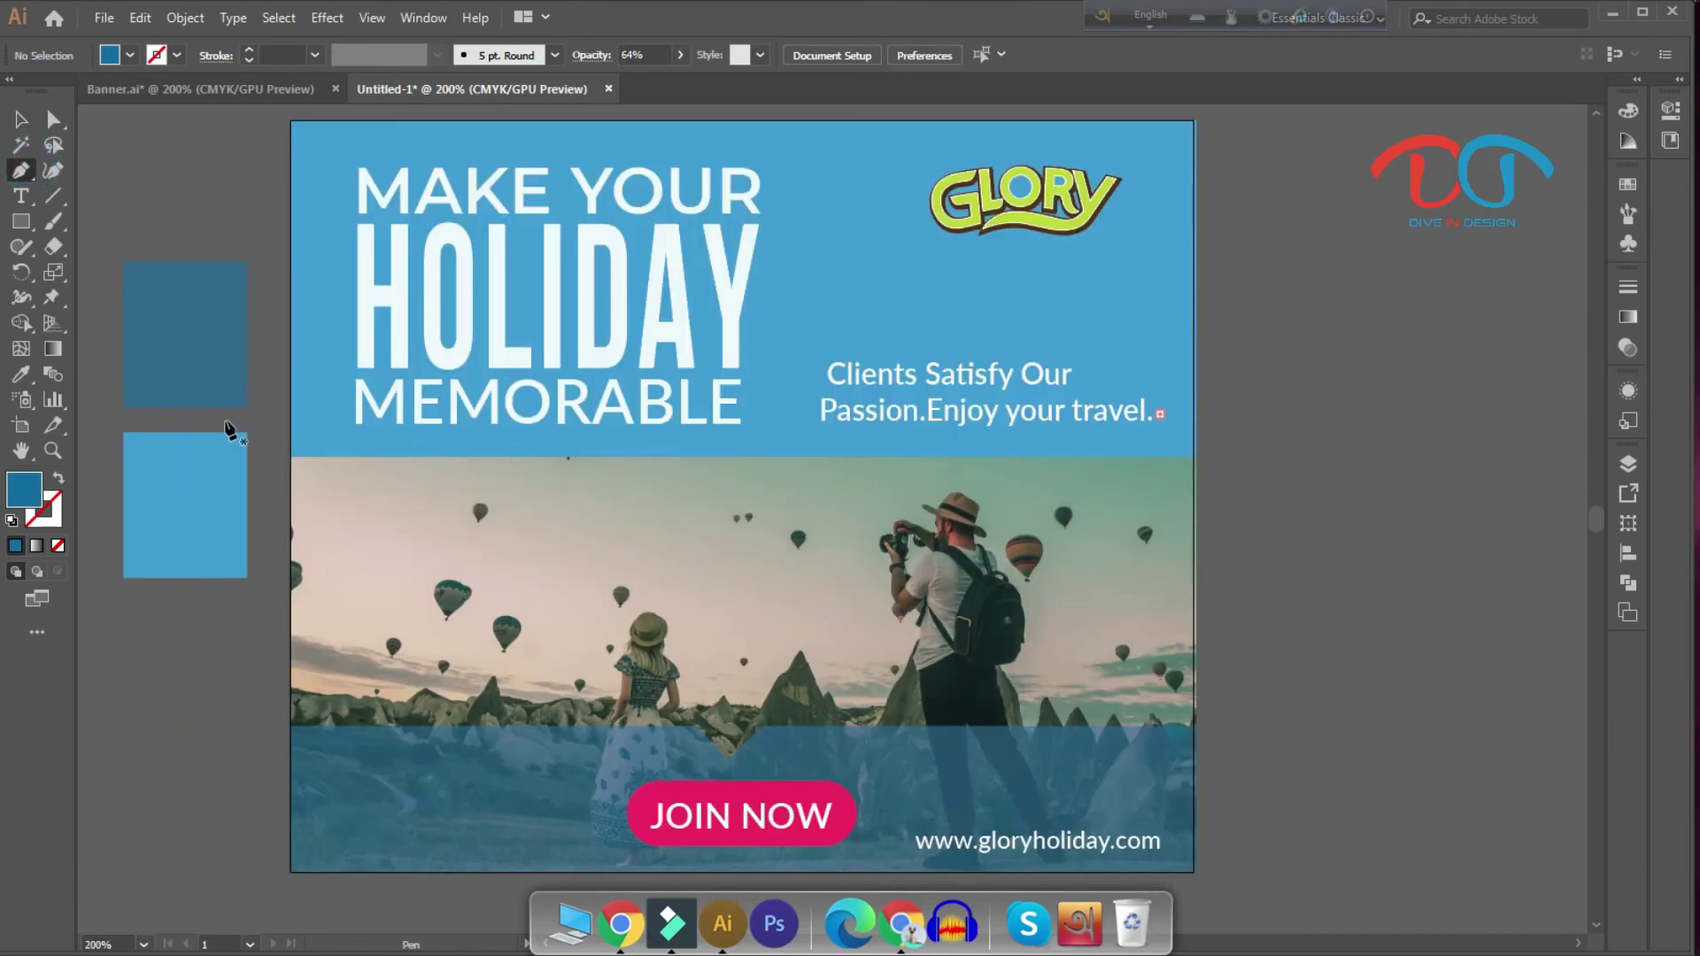
left_click(290, 457)
left_click(291, 457)
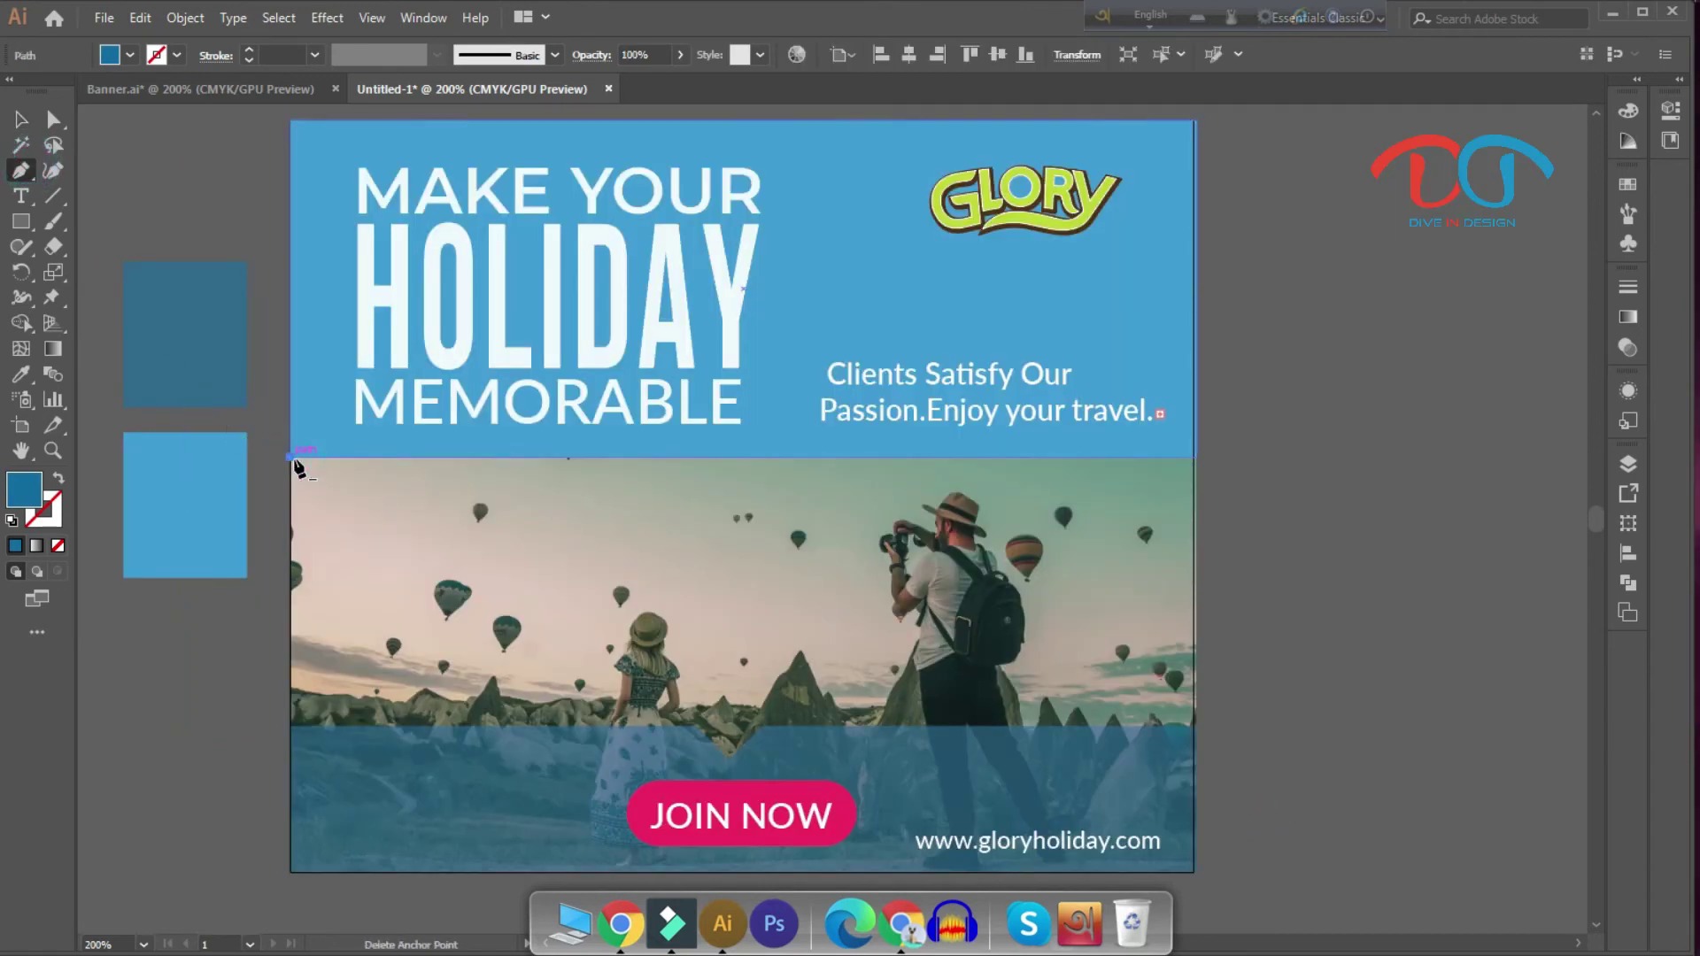
left_click_drag(293, 457, 366, 458)
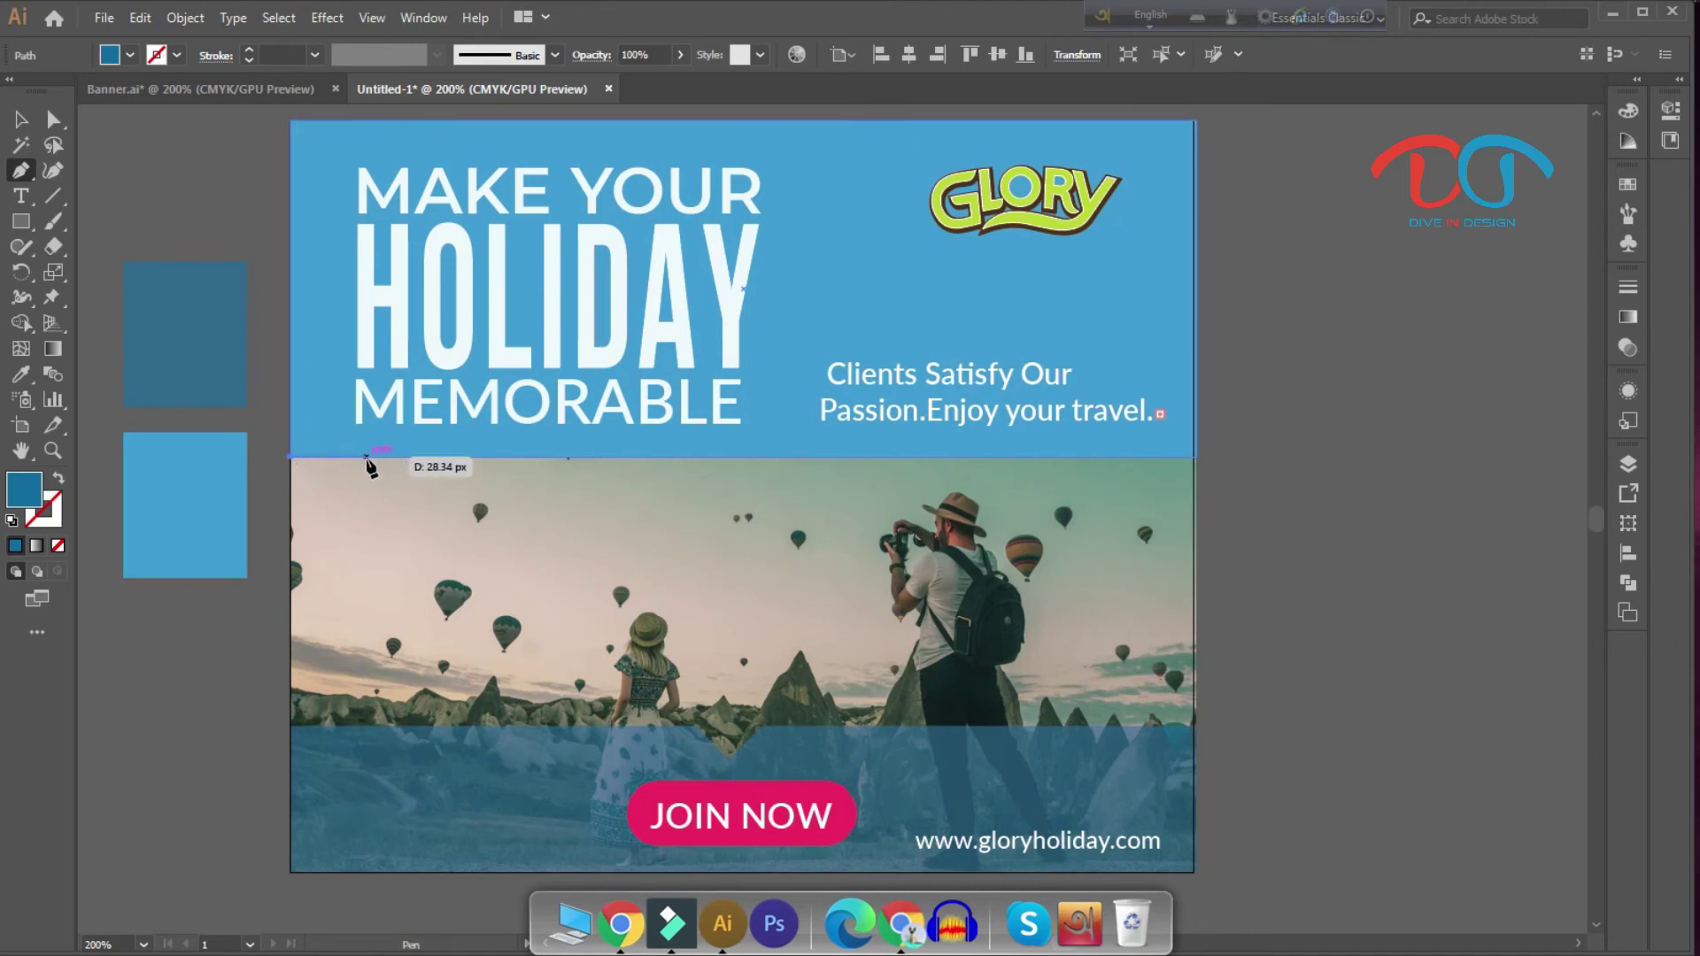
left_click(366, 457)
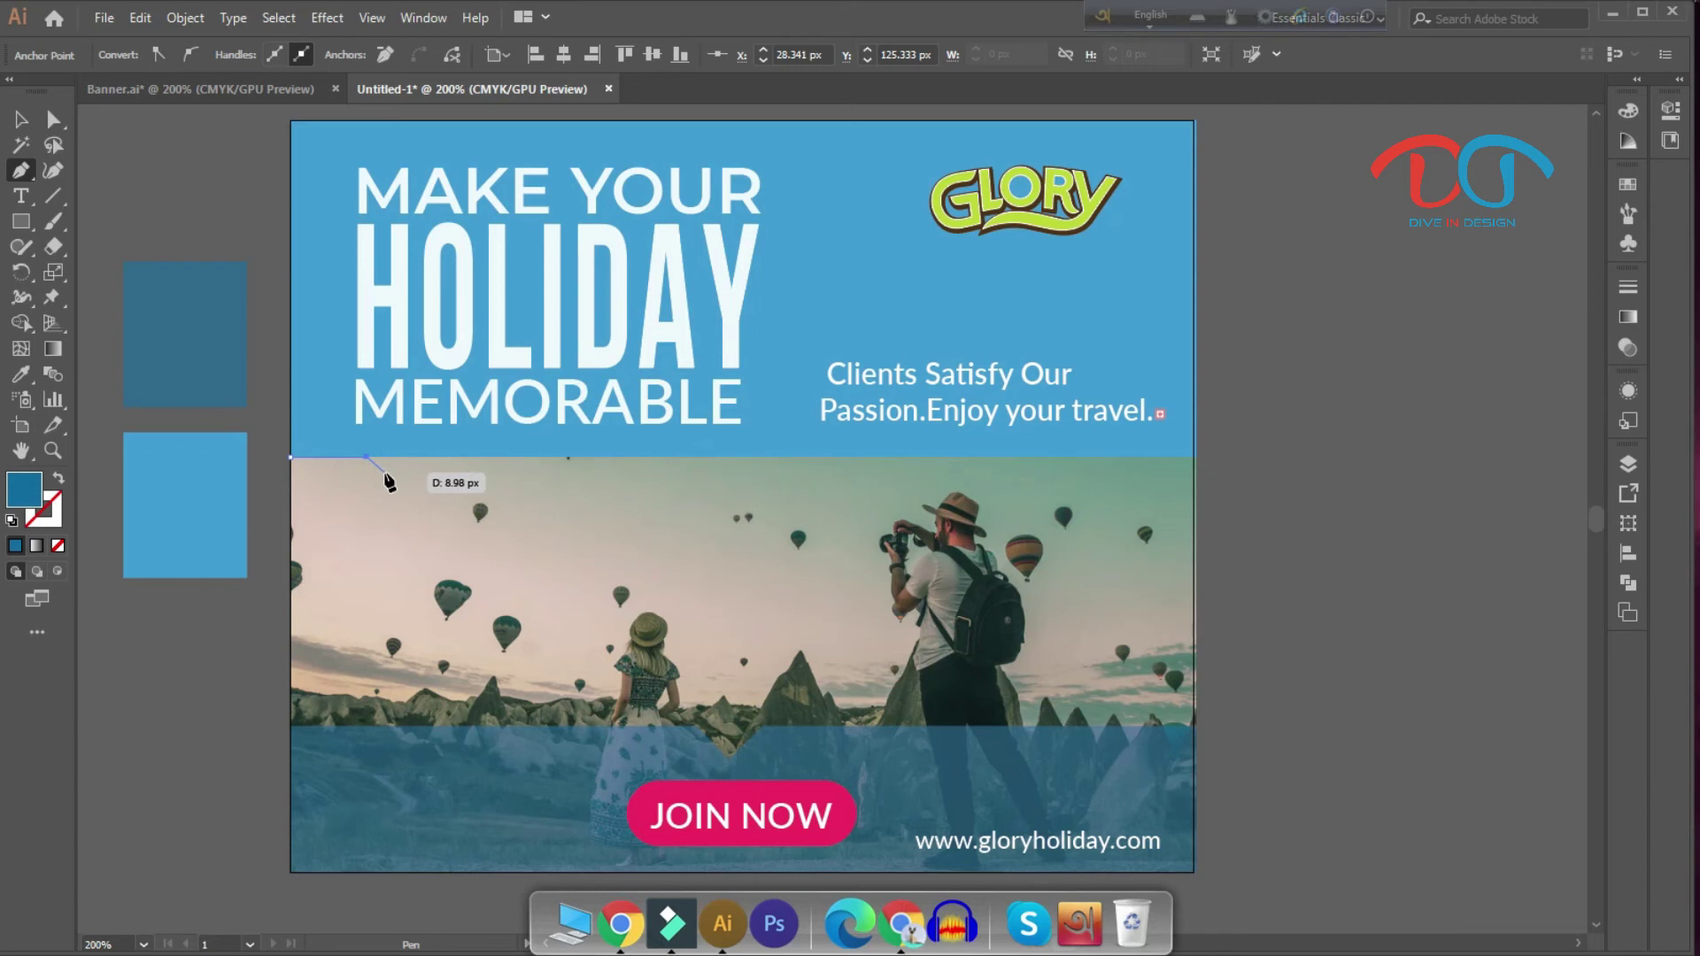
left_click(386, 475)
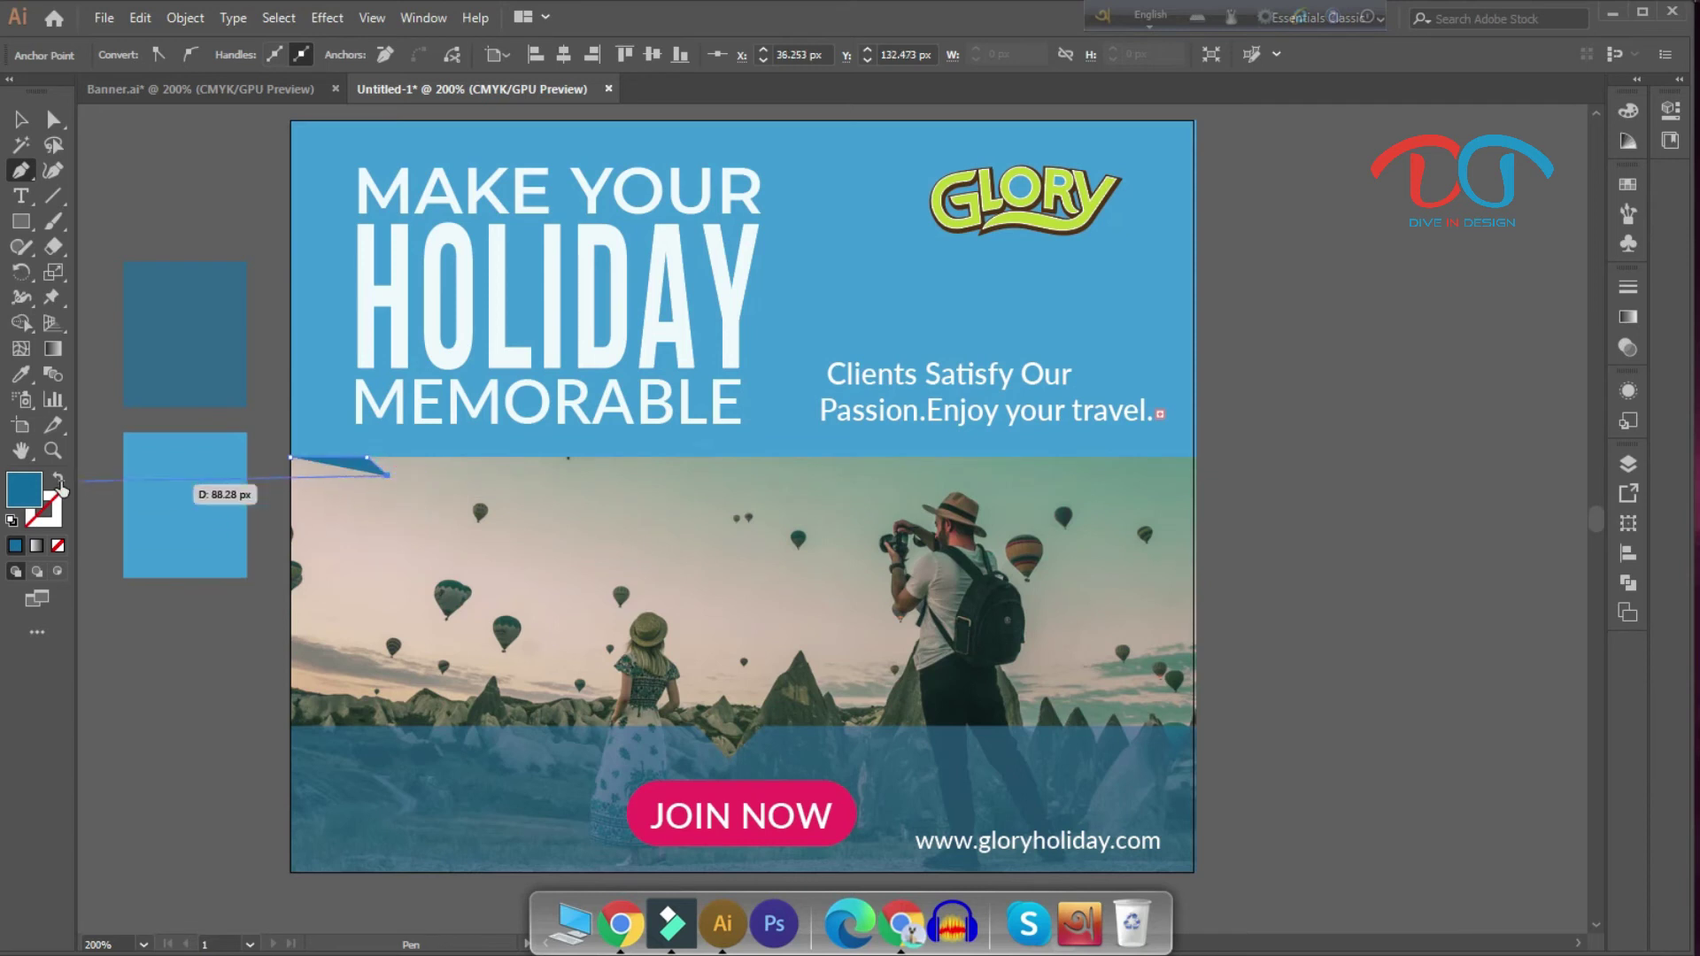
Step: Make the path a blue stroke with no fill, finishing the lowered stretch to the right edge
key("shift+x")
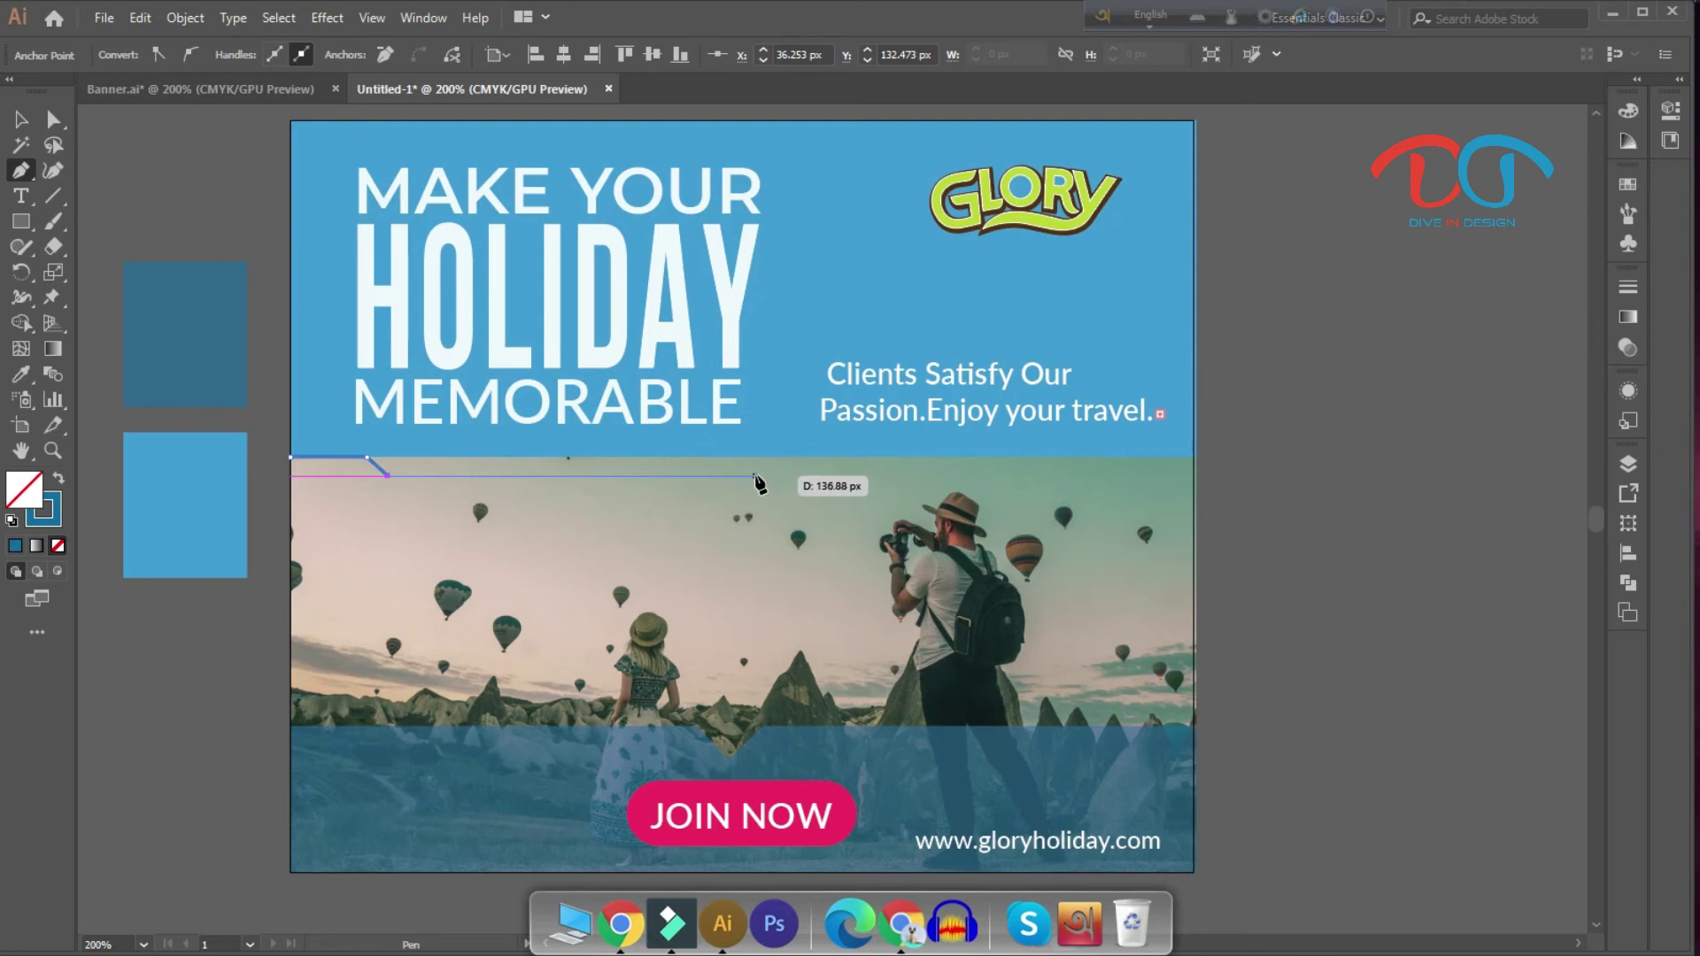
left_click(754, 476)
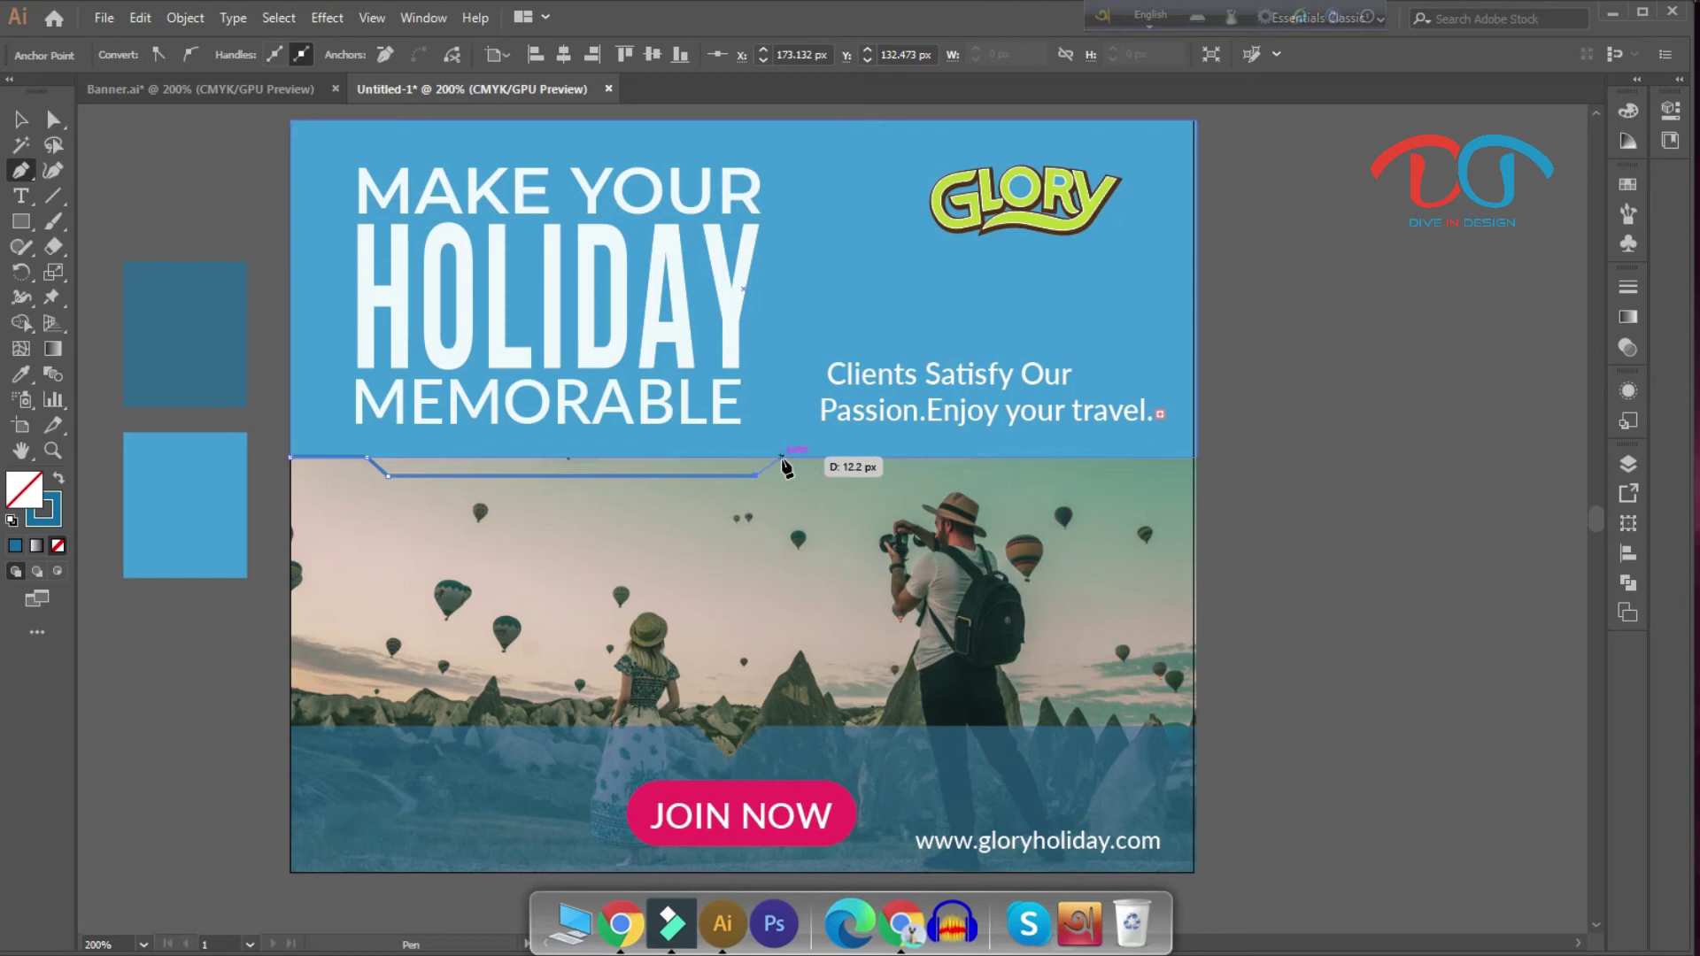
left_click(781, 458)
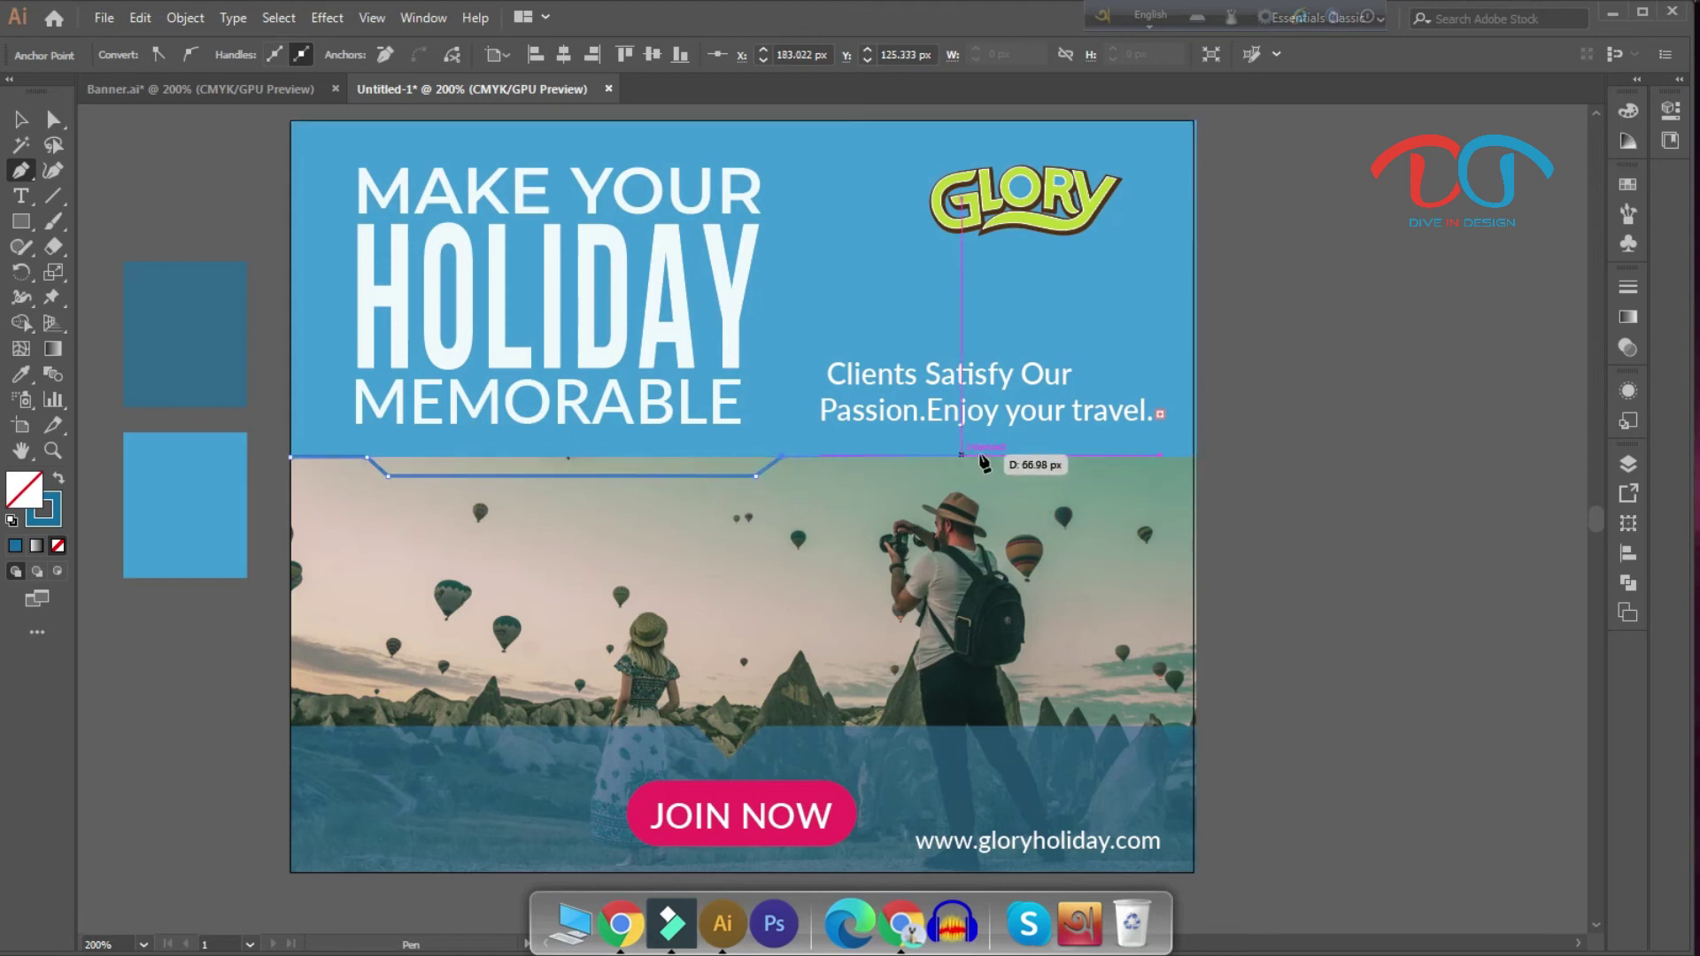
left_click(1193, 456)
key("ctrl+minus")
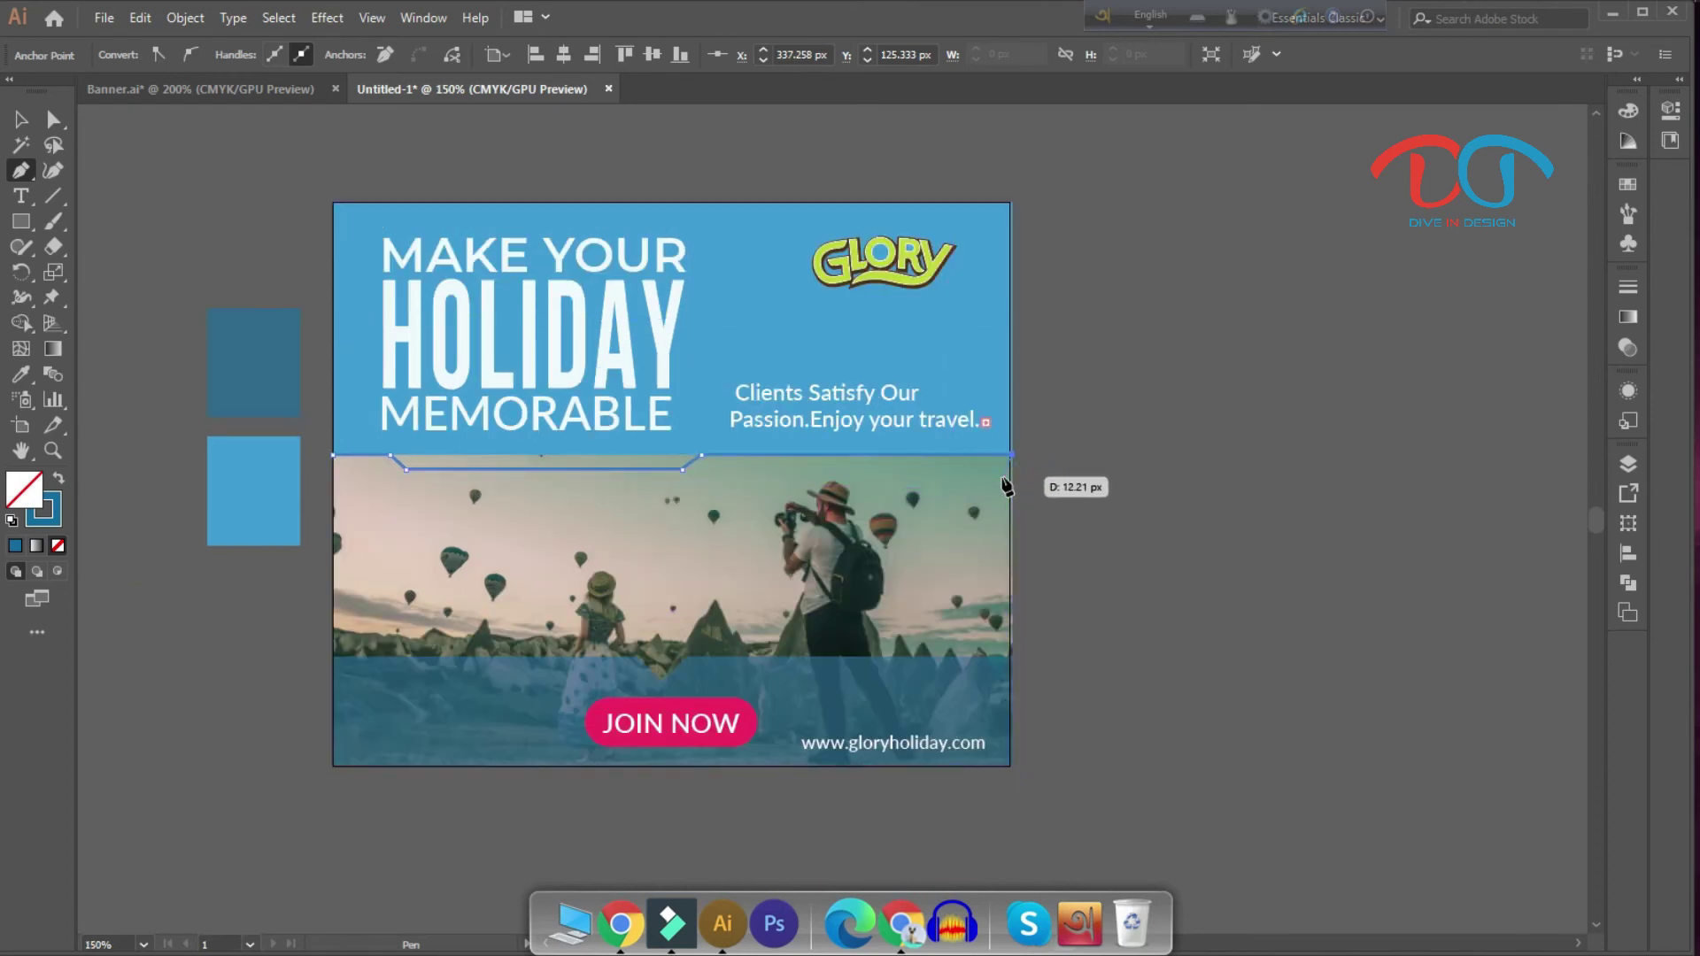
key("ctrl+plus")
key("ctrl+plus")
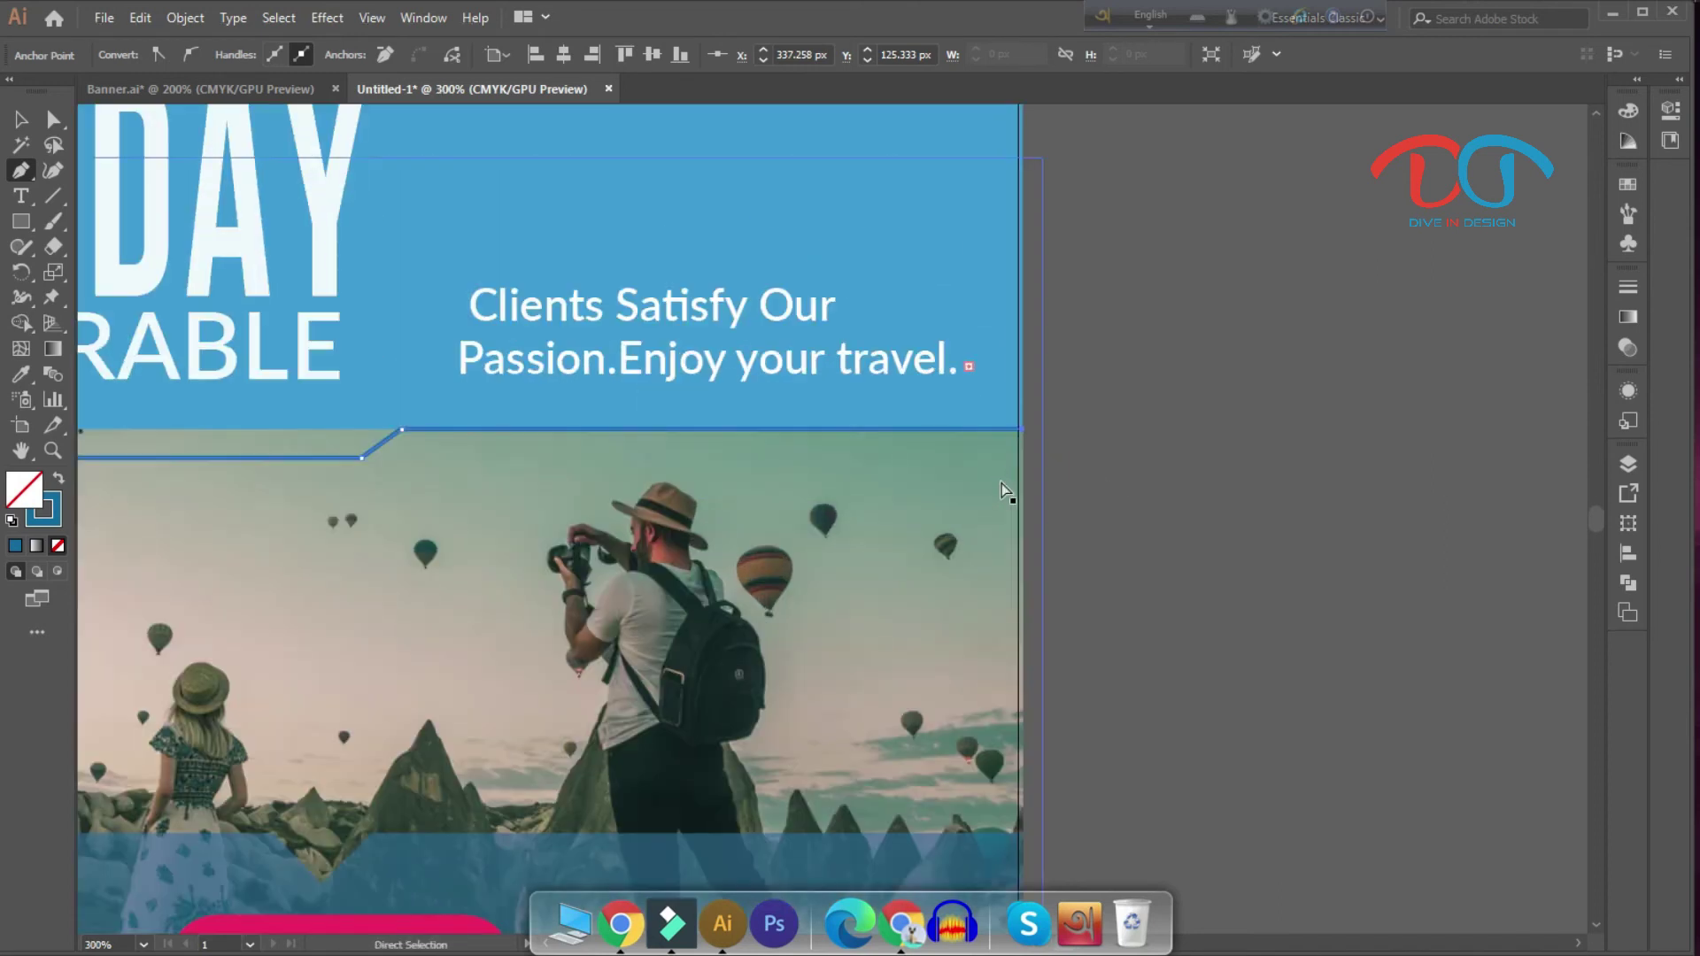
Step: Start a second pen line at the banner's right edge, running left along the photo and angling down
scroll(1036, 493, "left", 2)
scroll(1034, 493, "left", 1)
scroll(1097, 505, "left", 2)
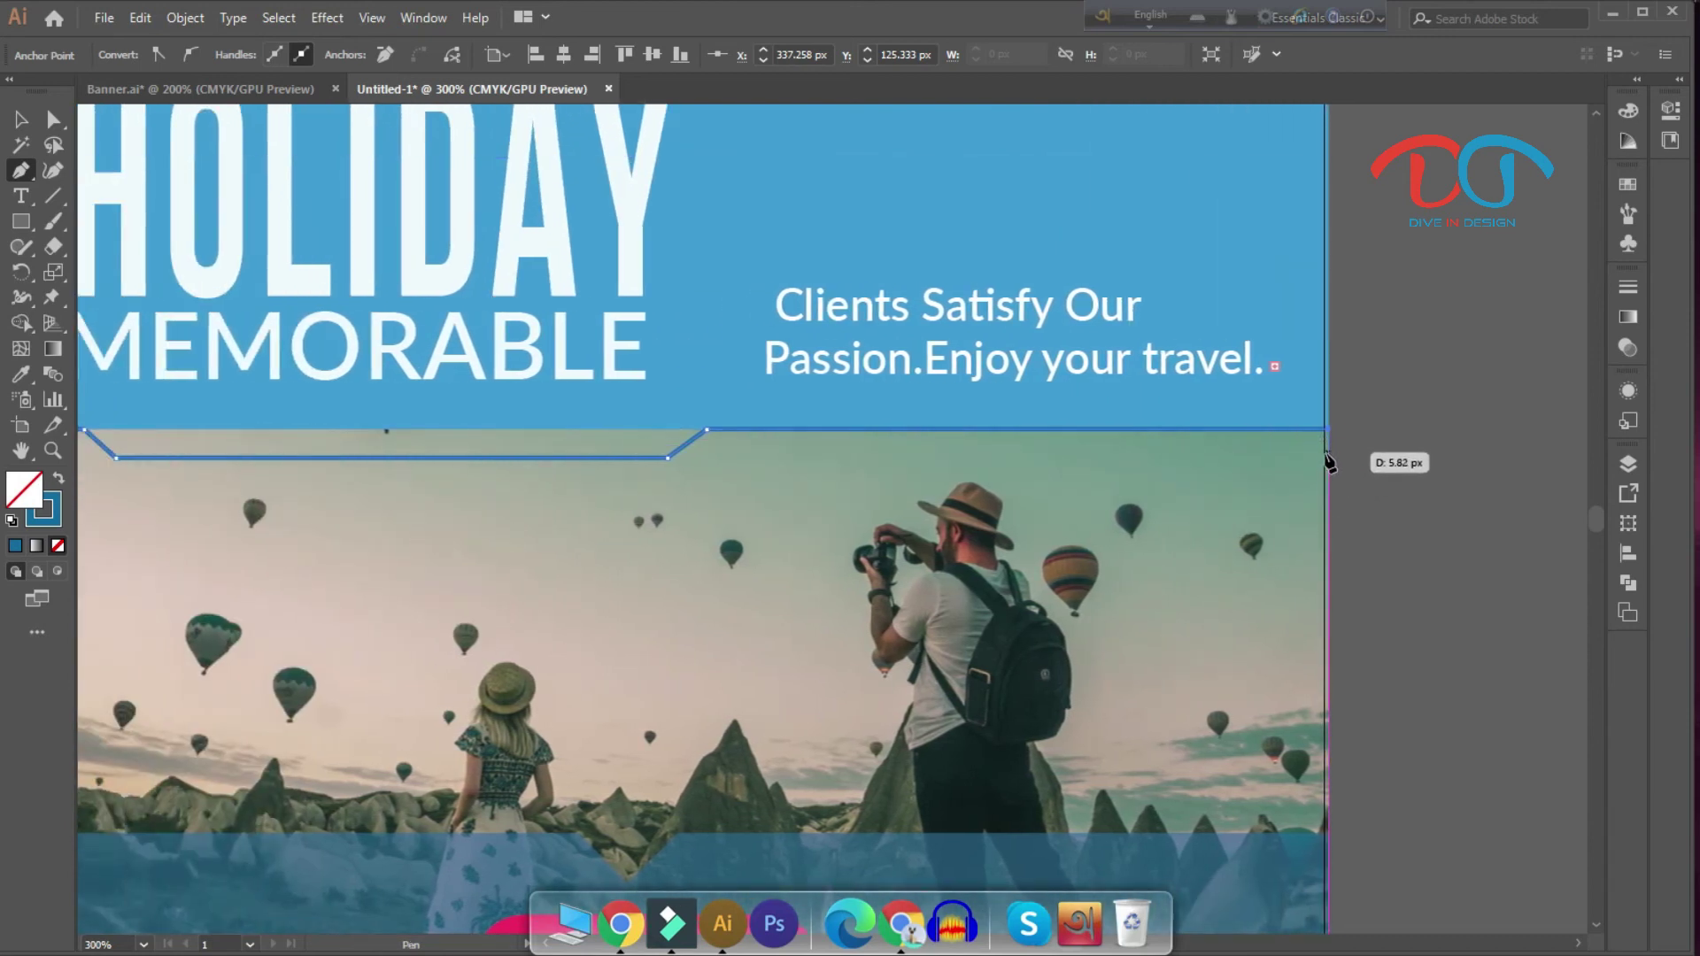
left_click(1325, 459)
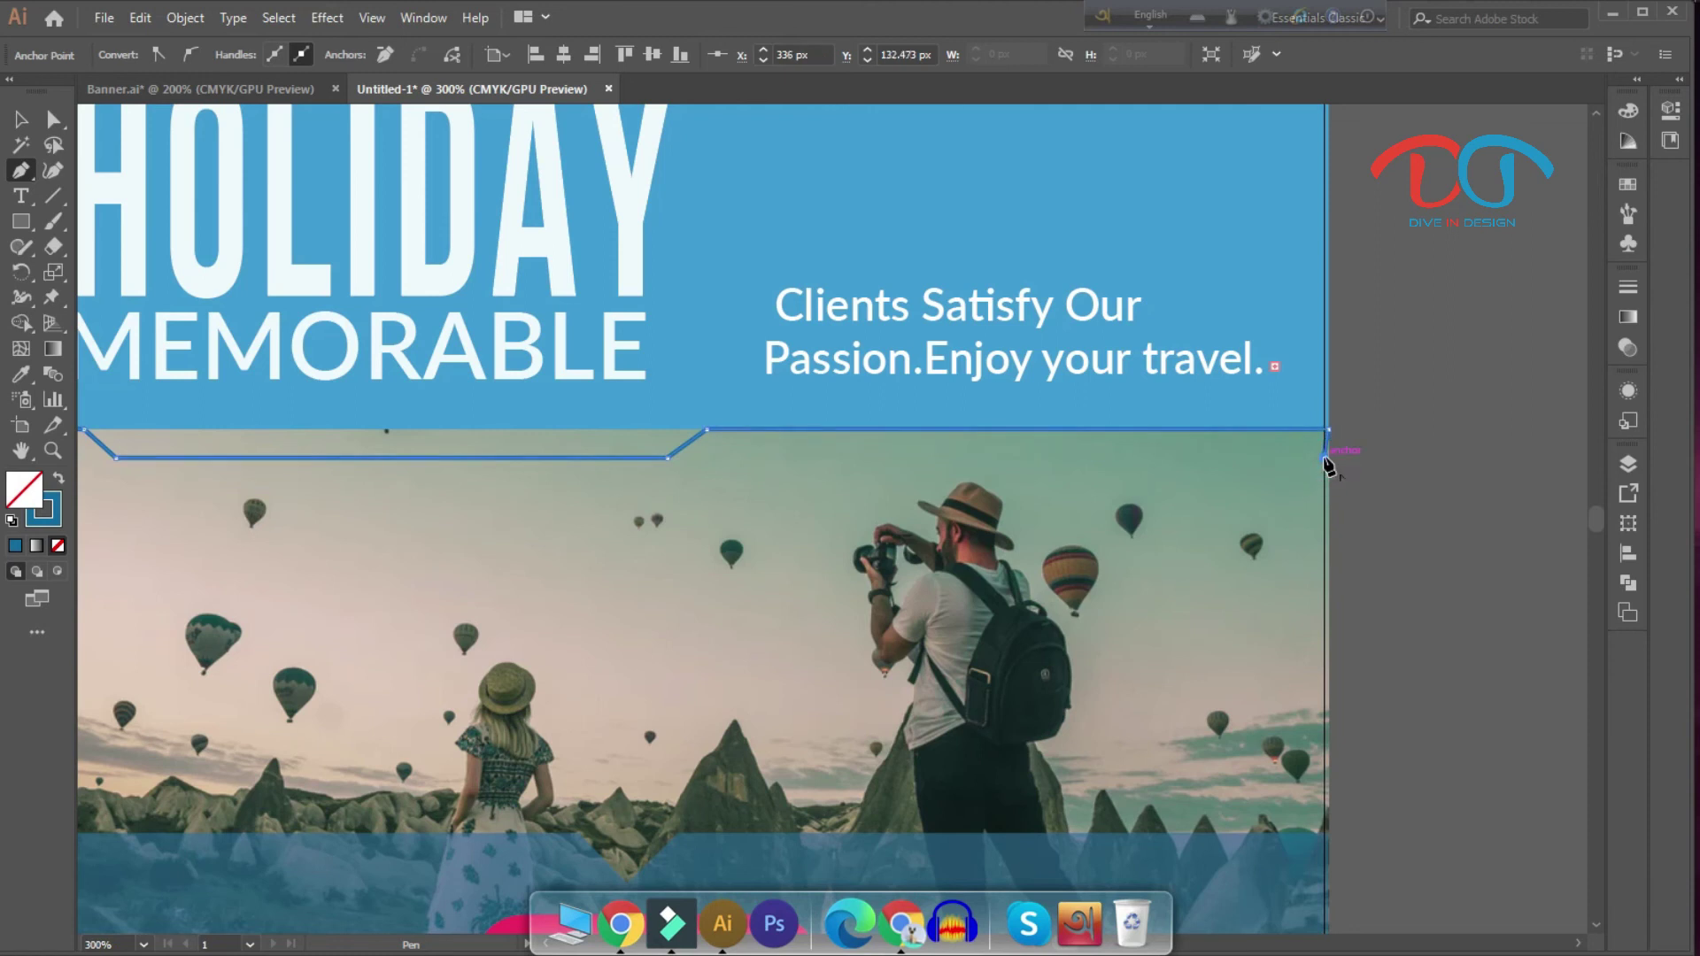
left_click_drag(1324, 460, 1328, 442)
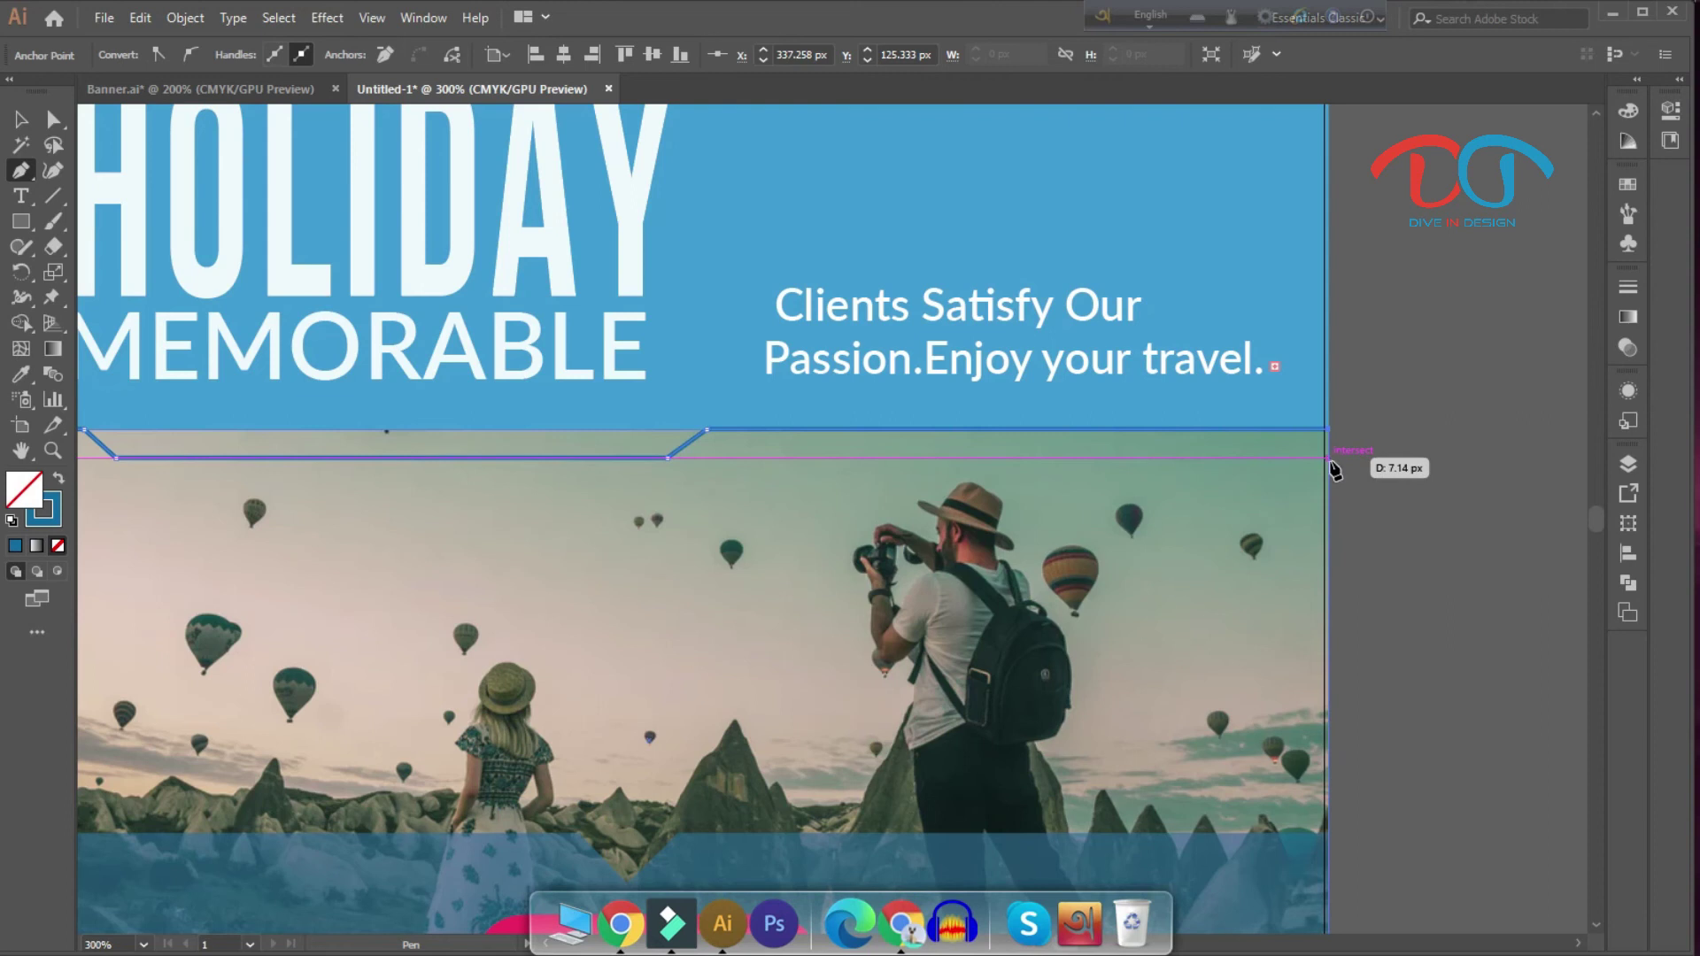
left_click(1327, 459)
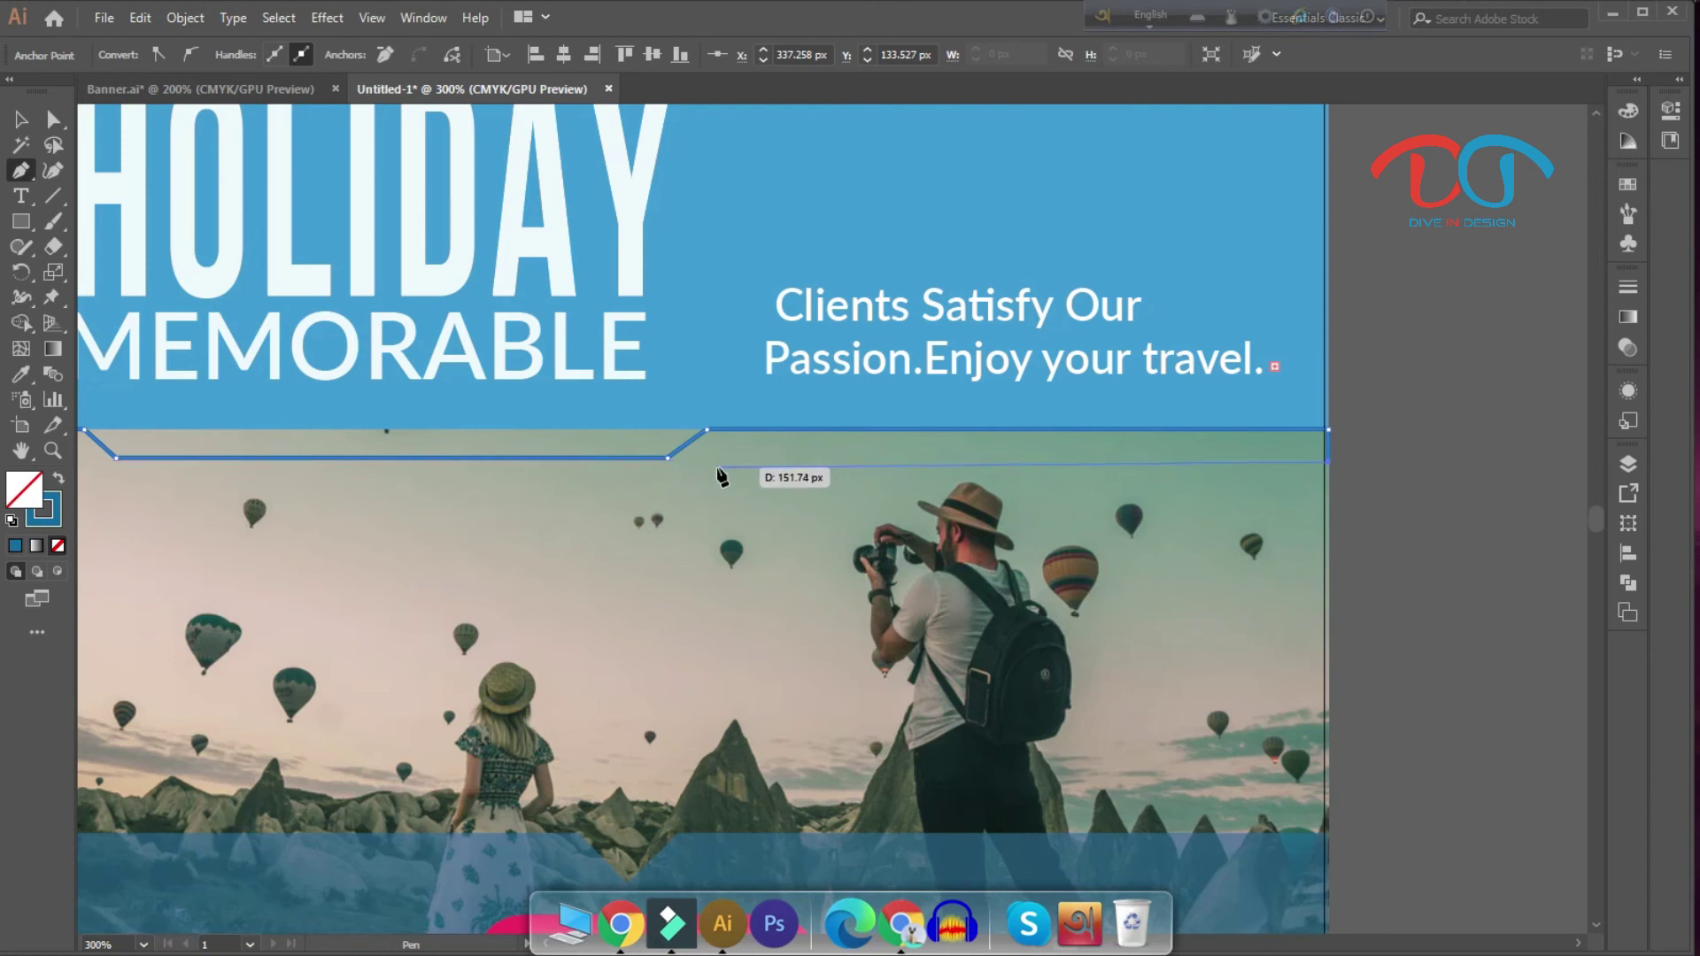
left_click(718, 461)
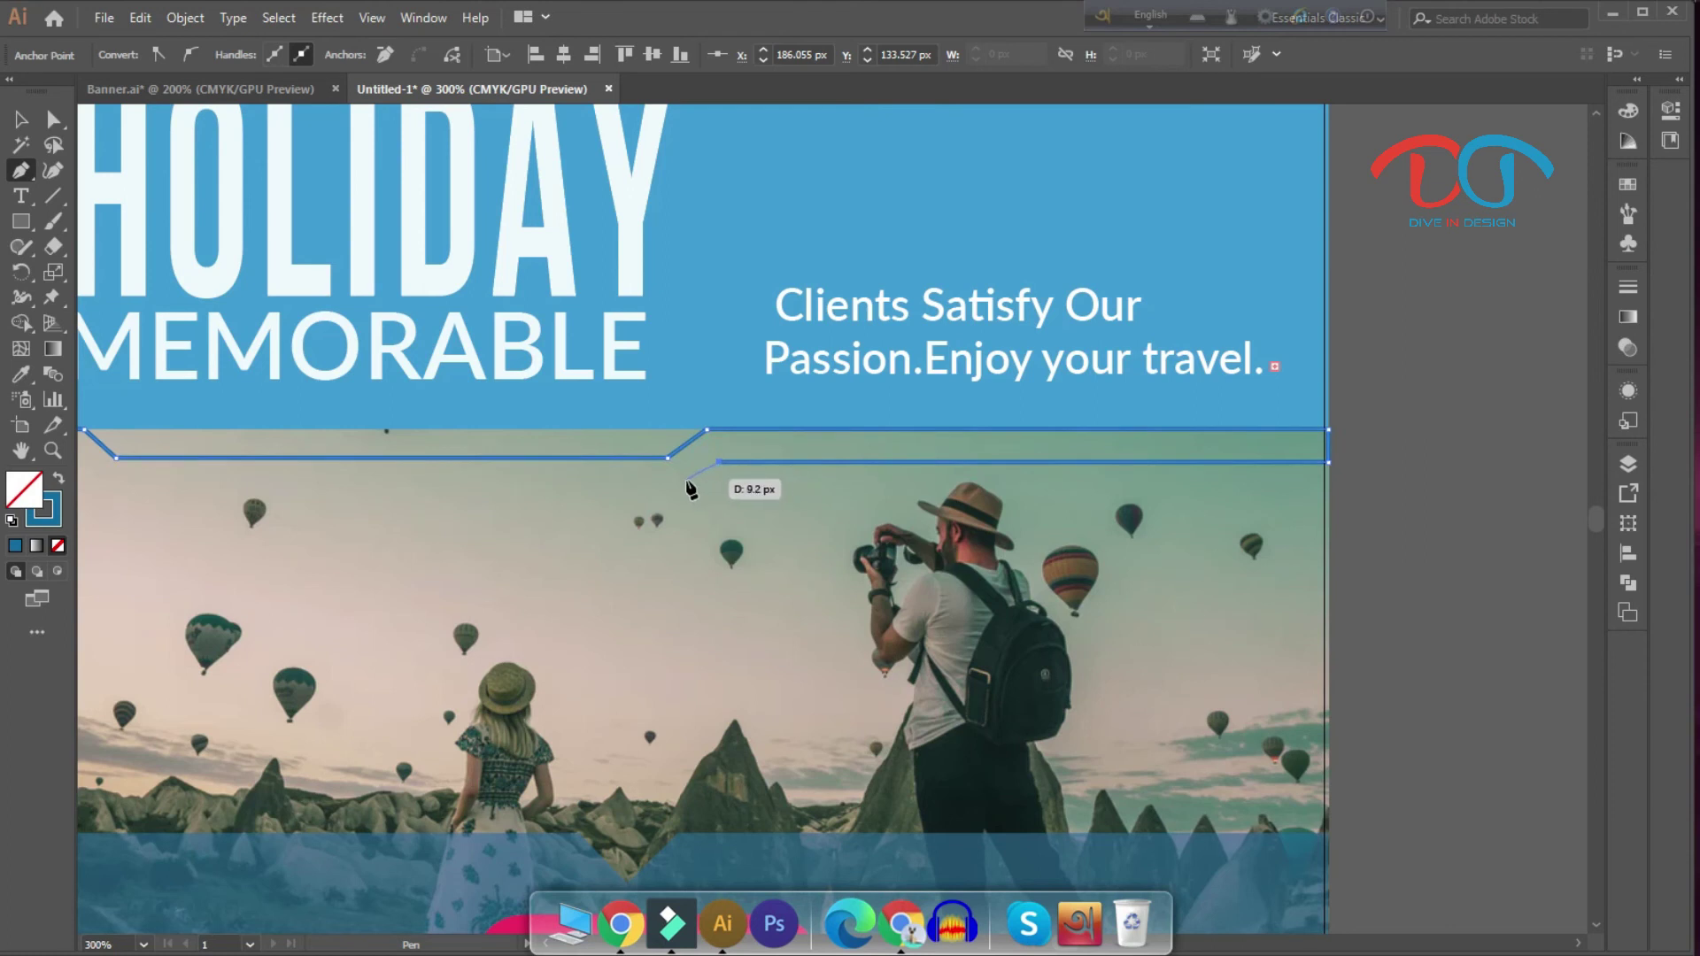
left_click(689, 485)
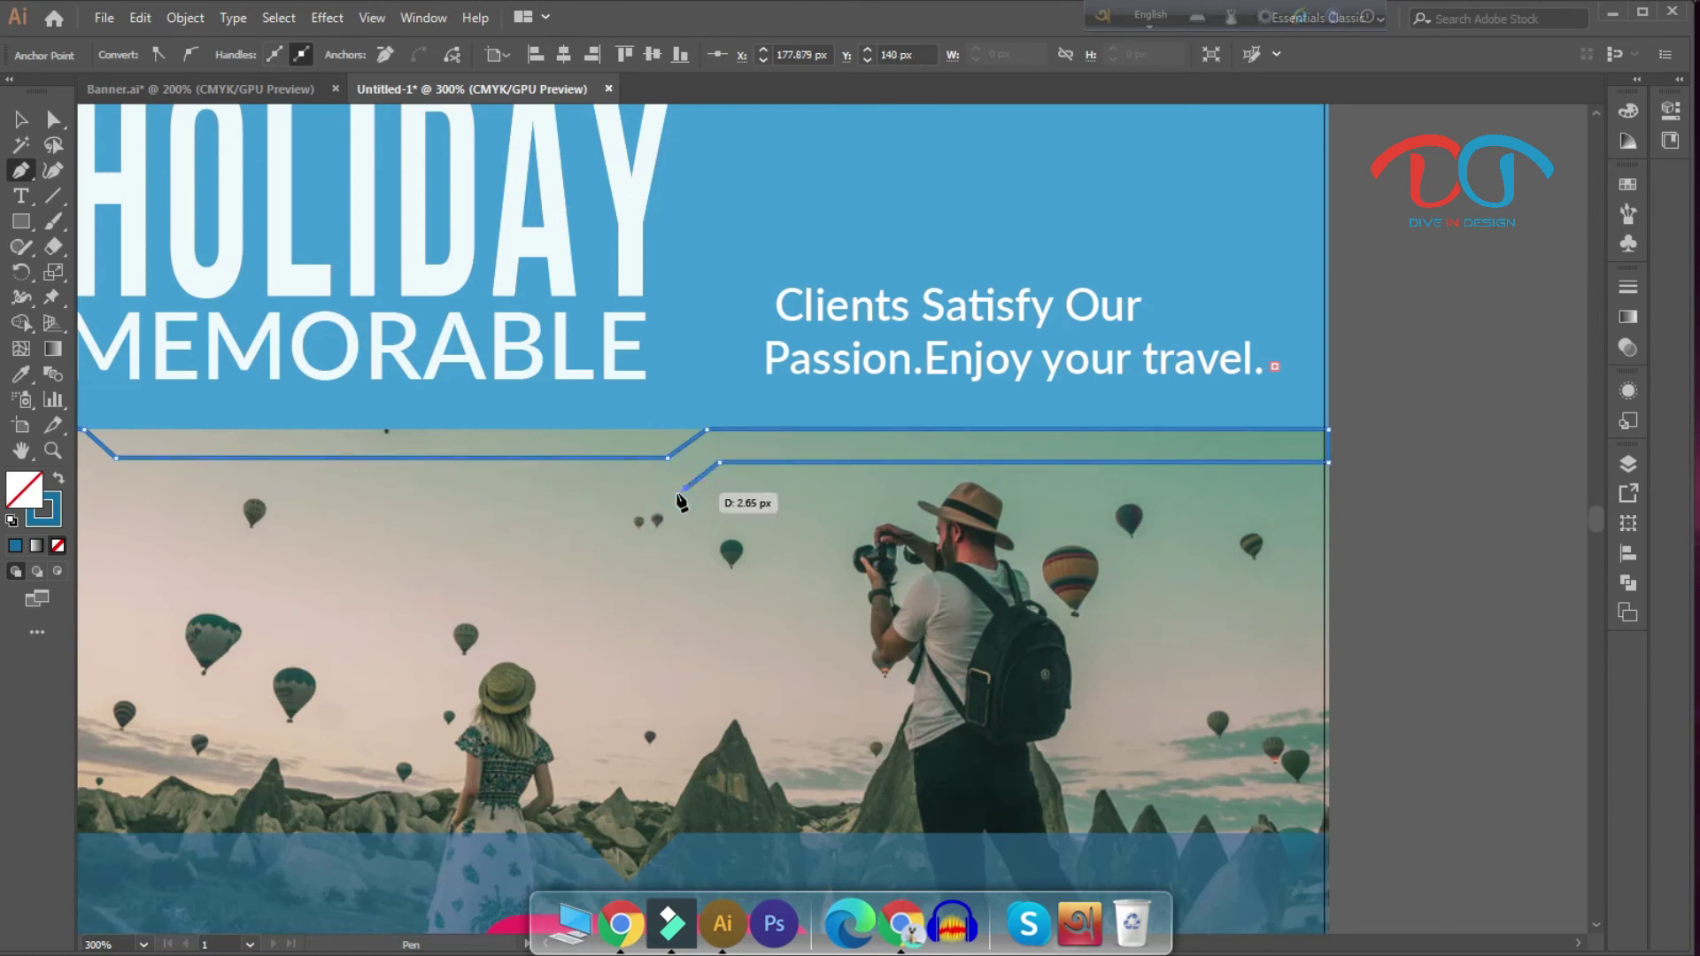
Step: Continue the second line left below the first, fixing a misplaced anchor, and close it at its start
scroll(684, 512, "left", 3)
scroll(683, 512, "left", 5)
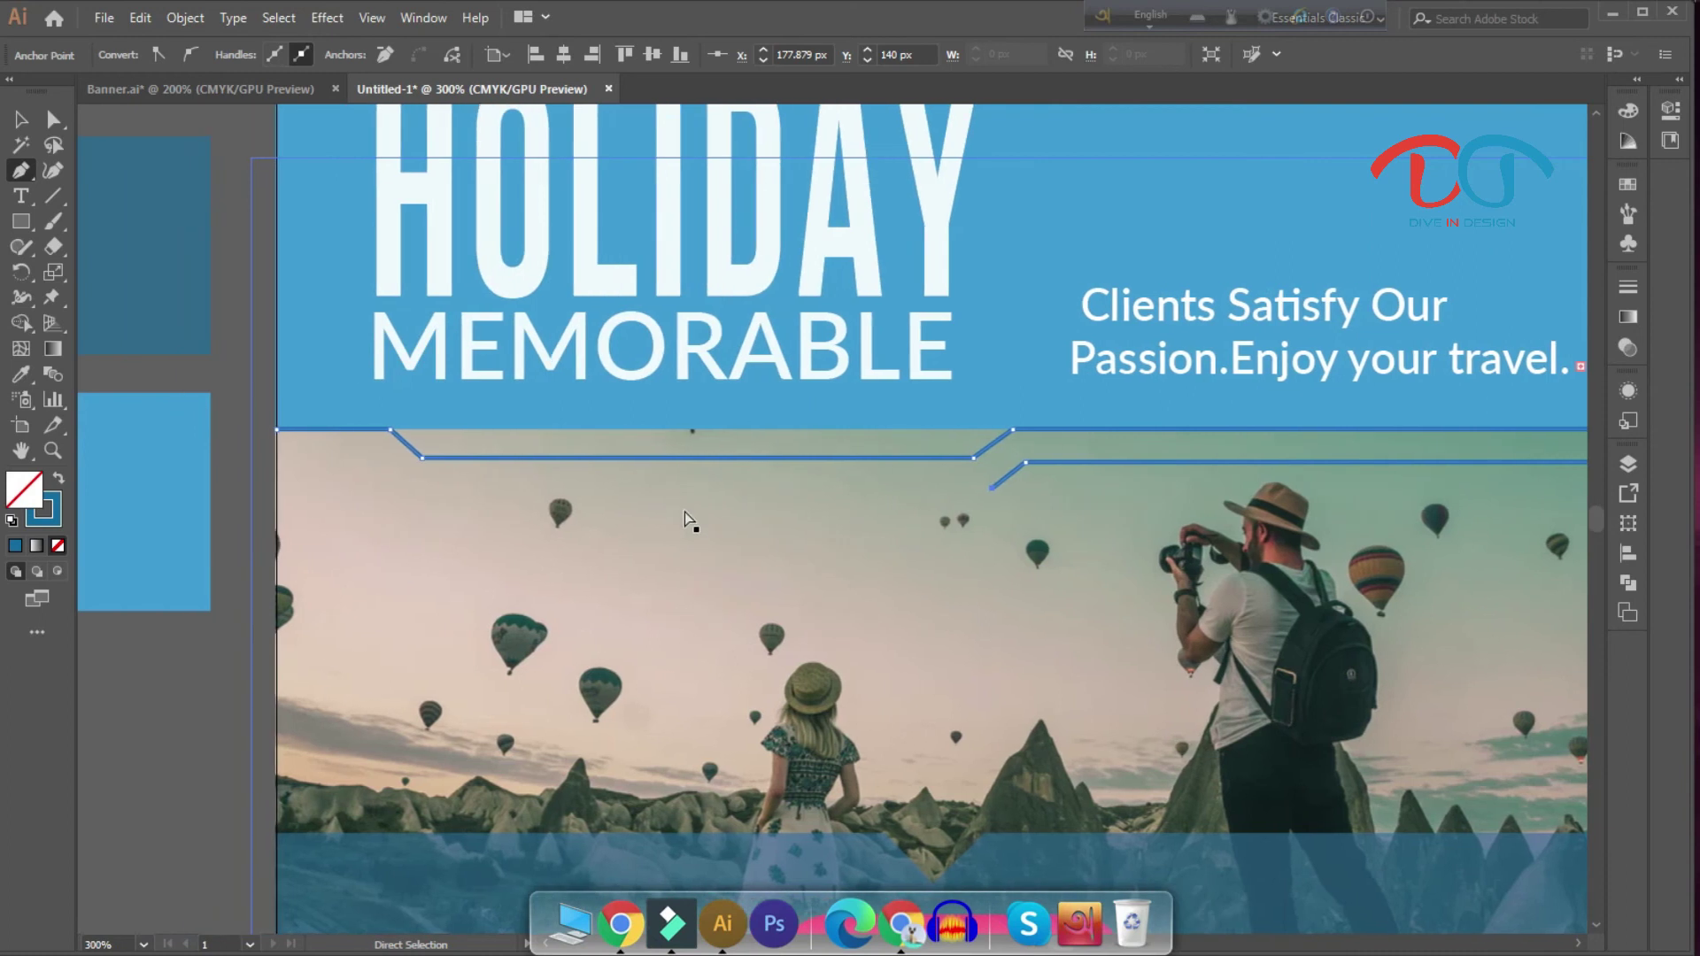
scroll(690, 526, "left", 3)
scroll(699, 536, "left", 1)
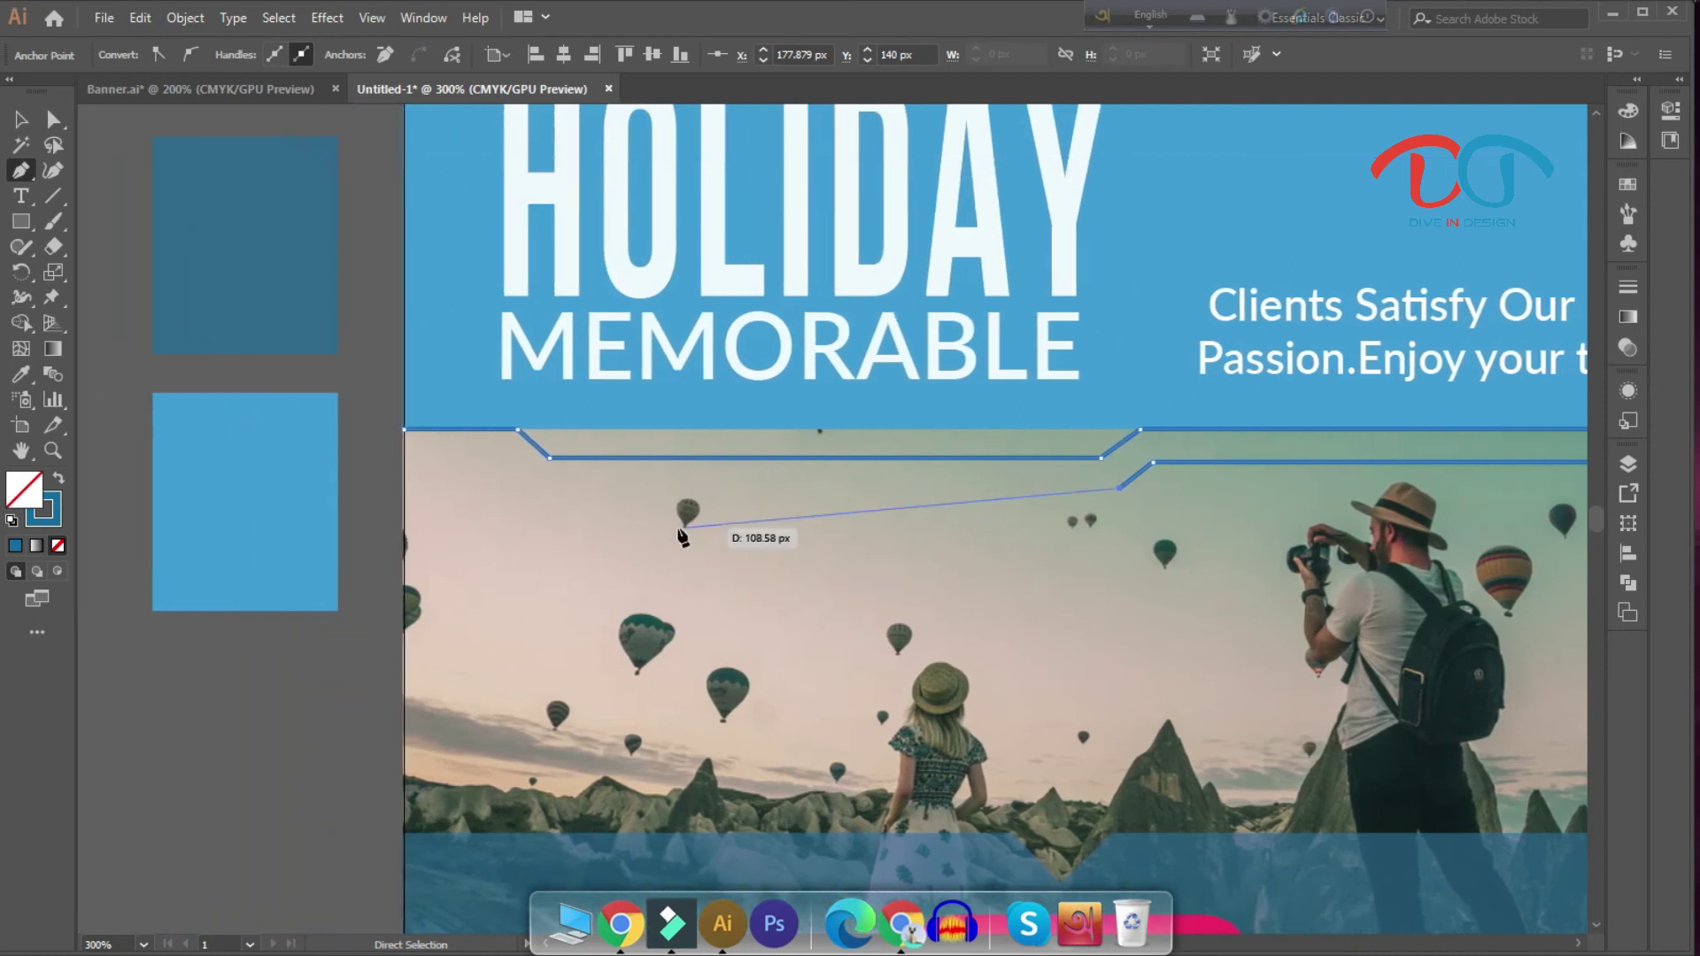
left_click(549, 488)
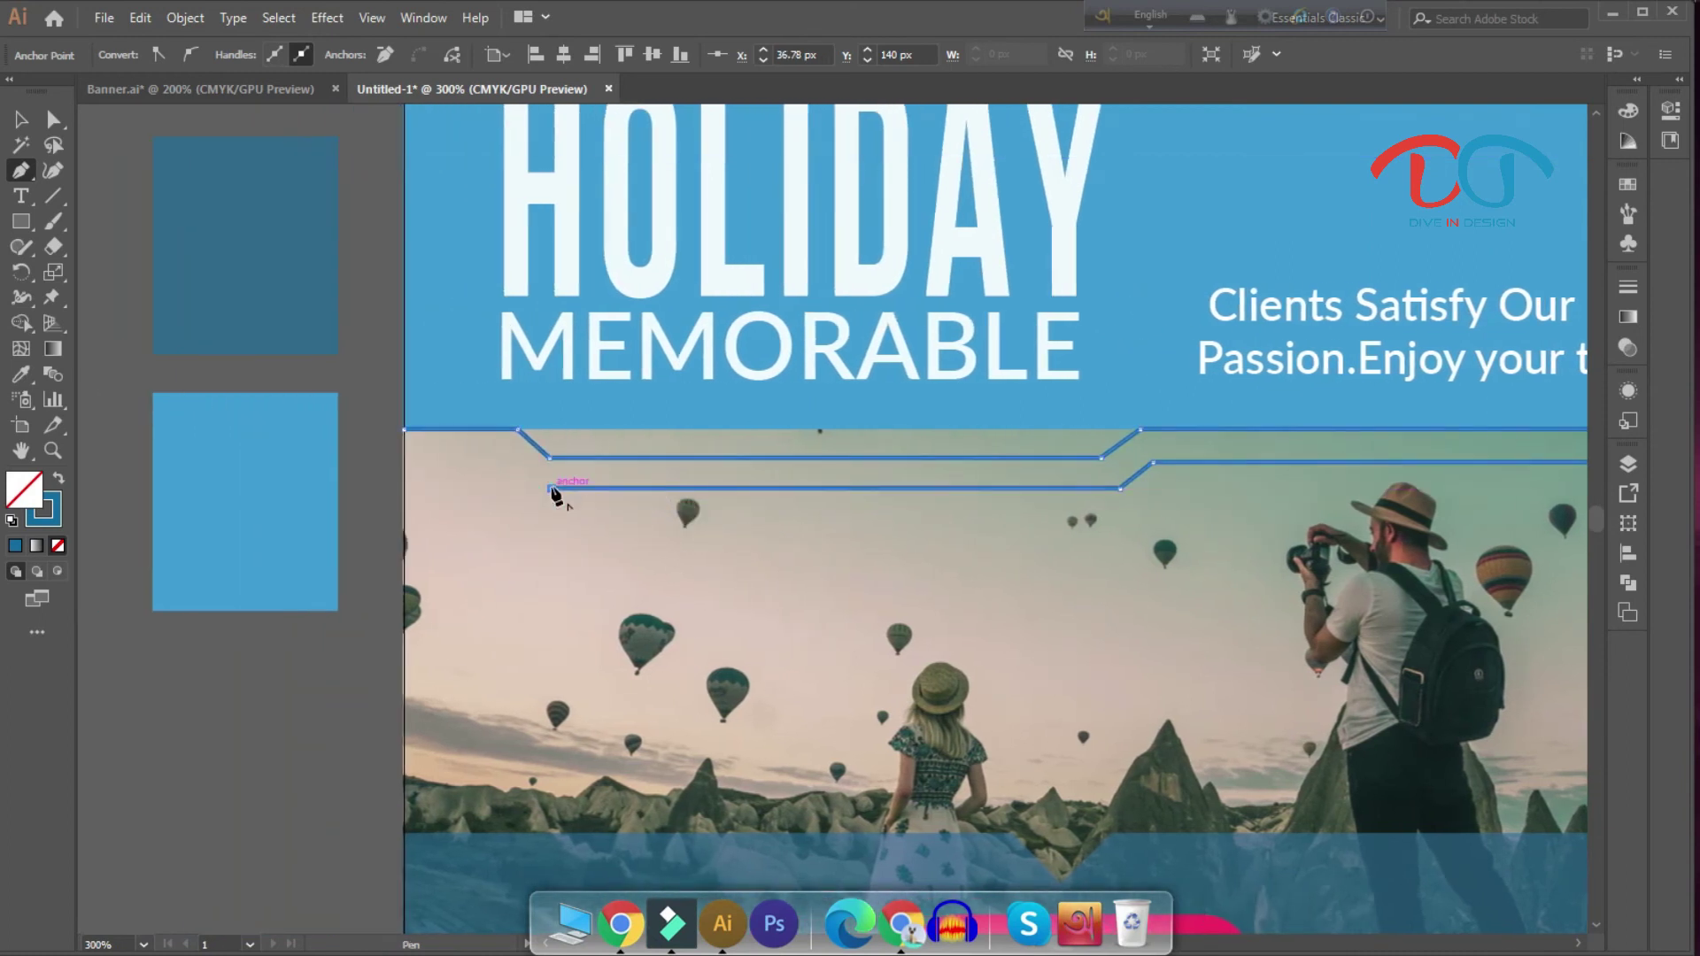
left_click(504, 447)
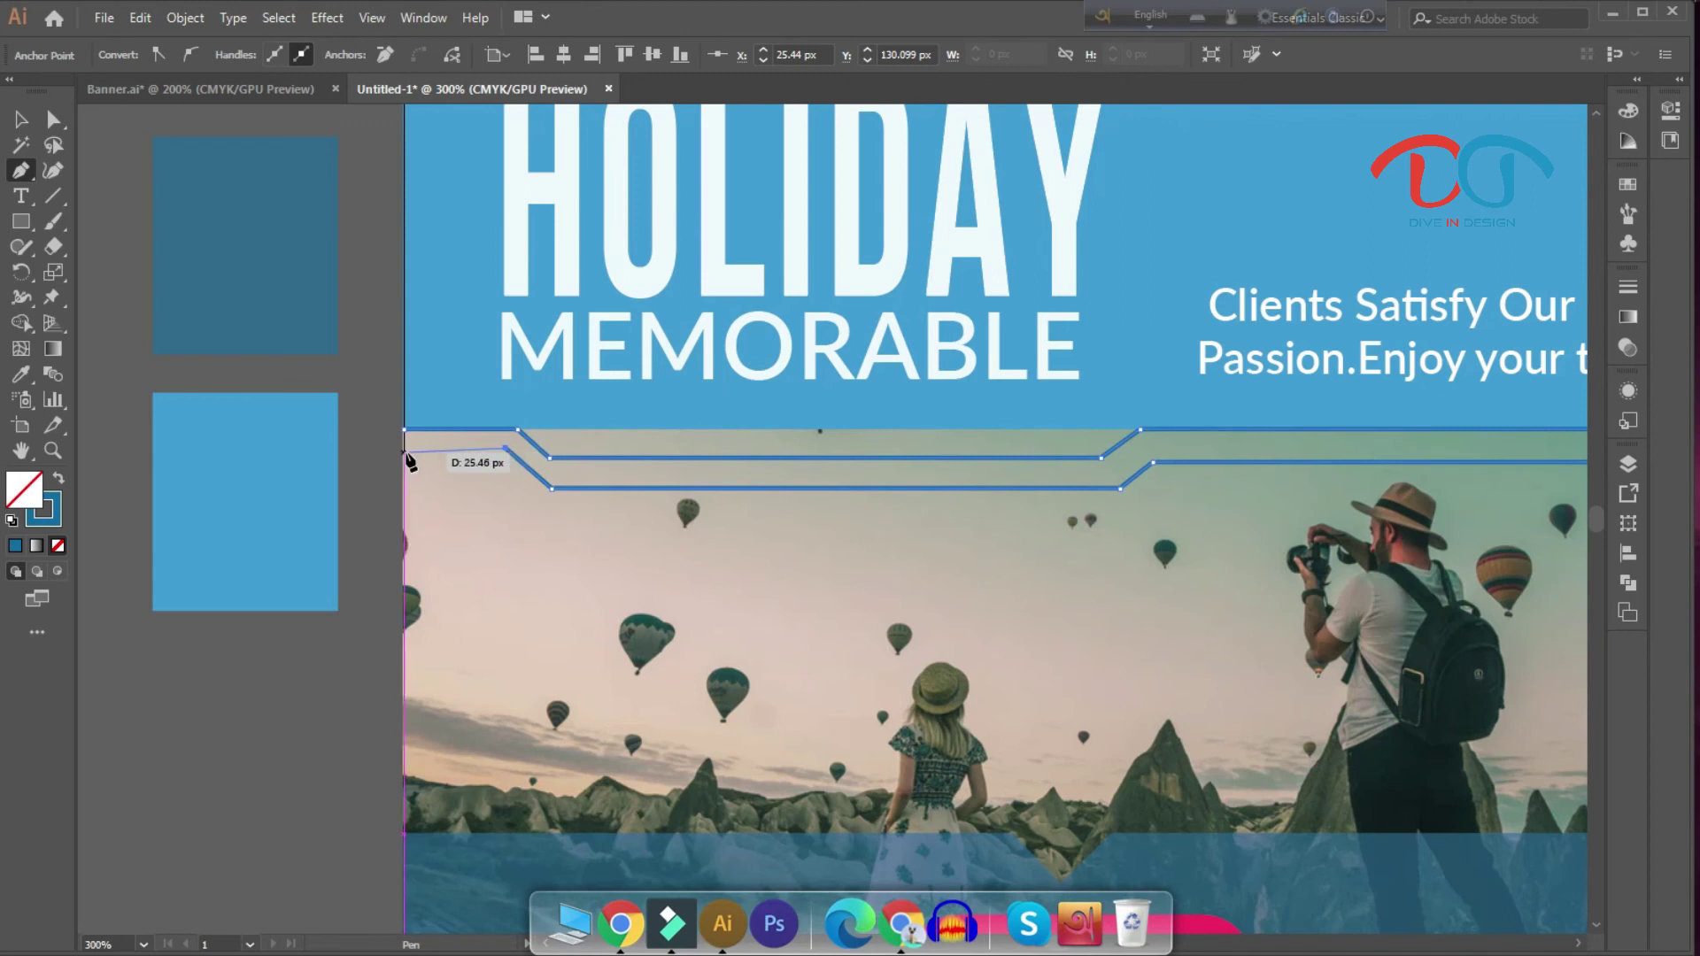
key("ctrl+z")
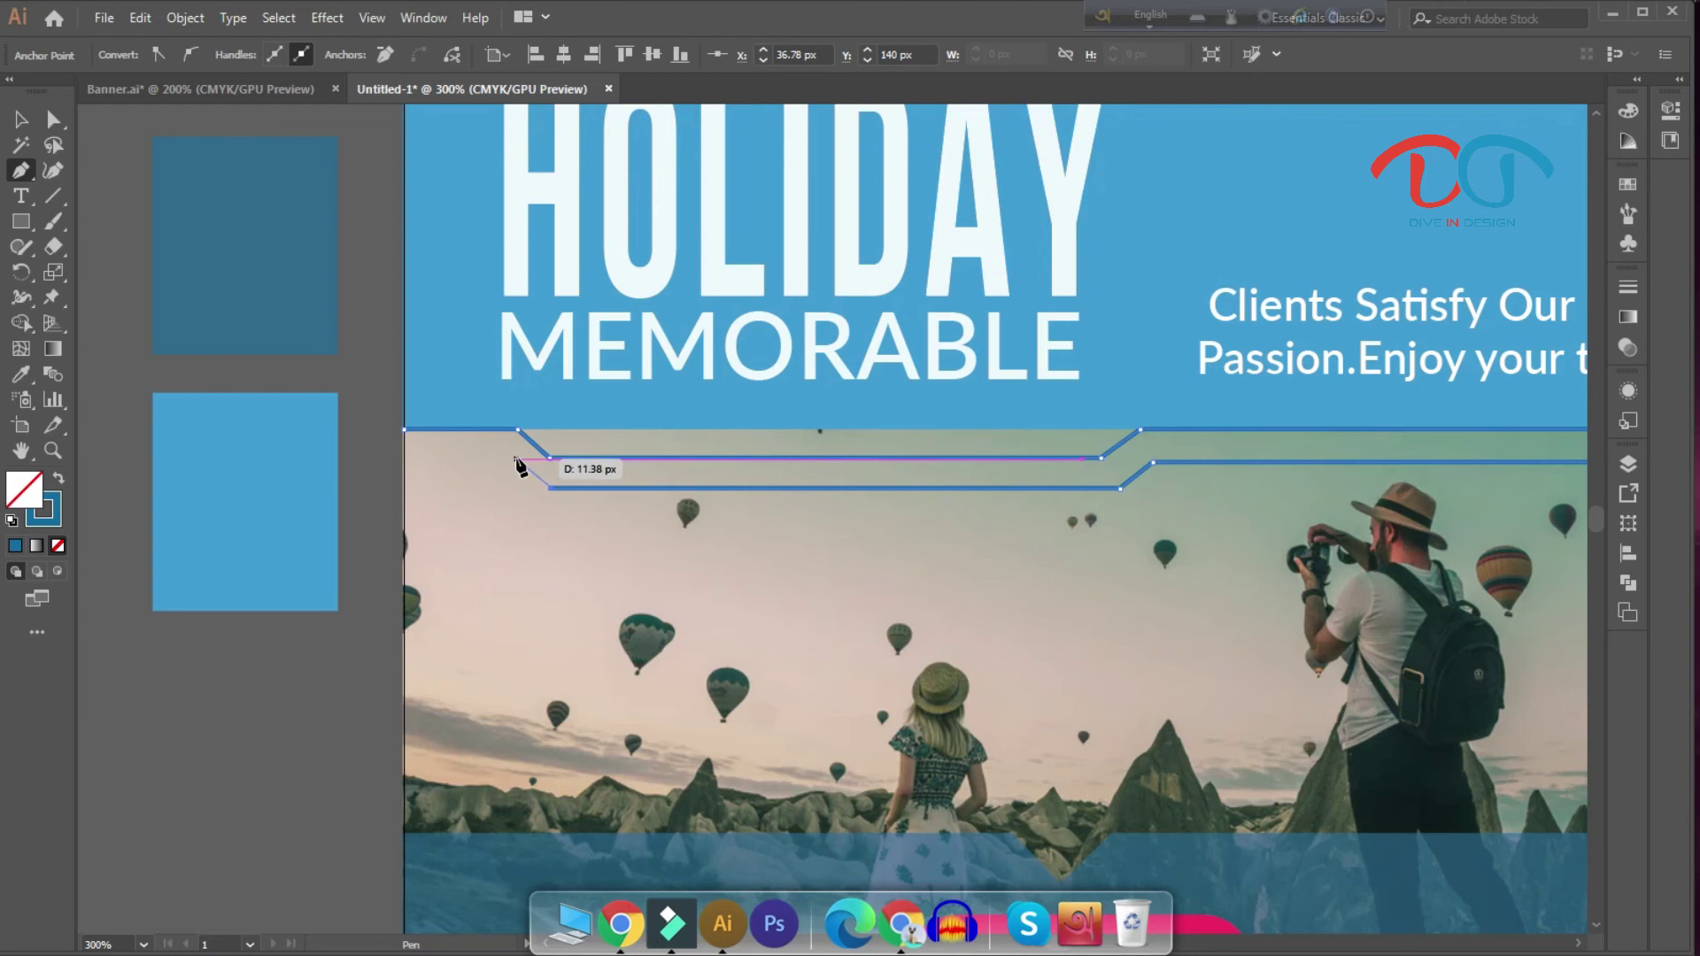
left_click(522, 460)
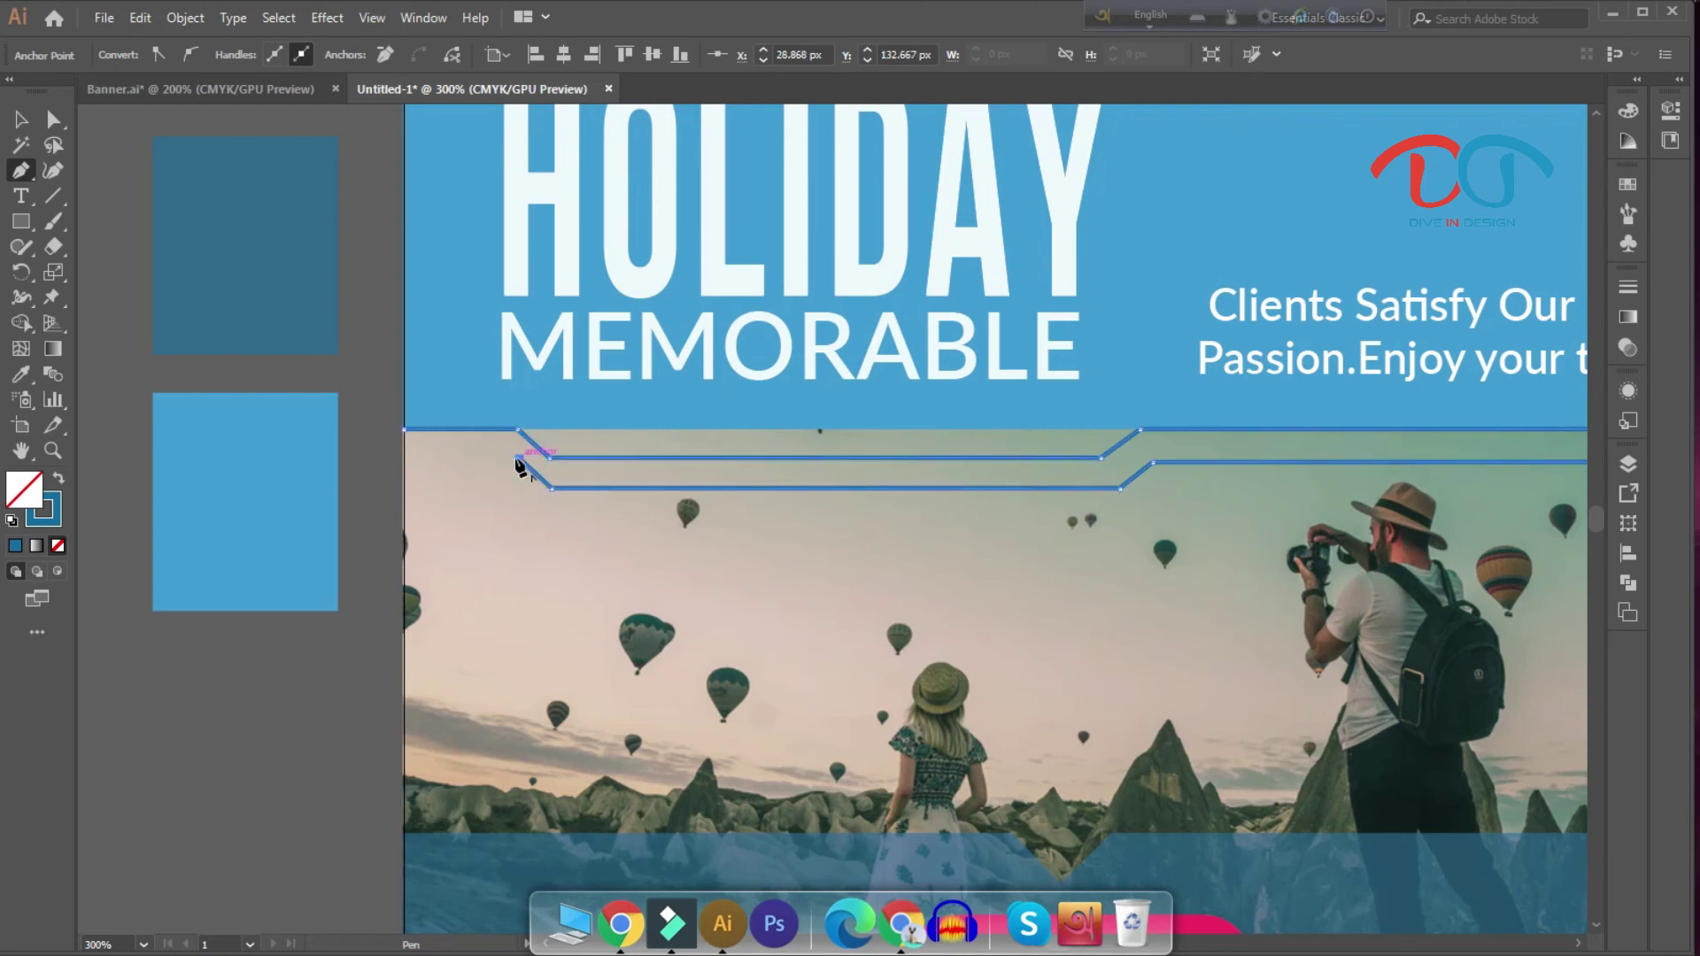
left_click(402, 460)
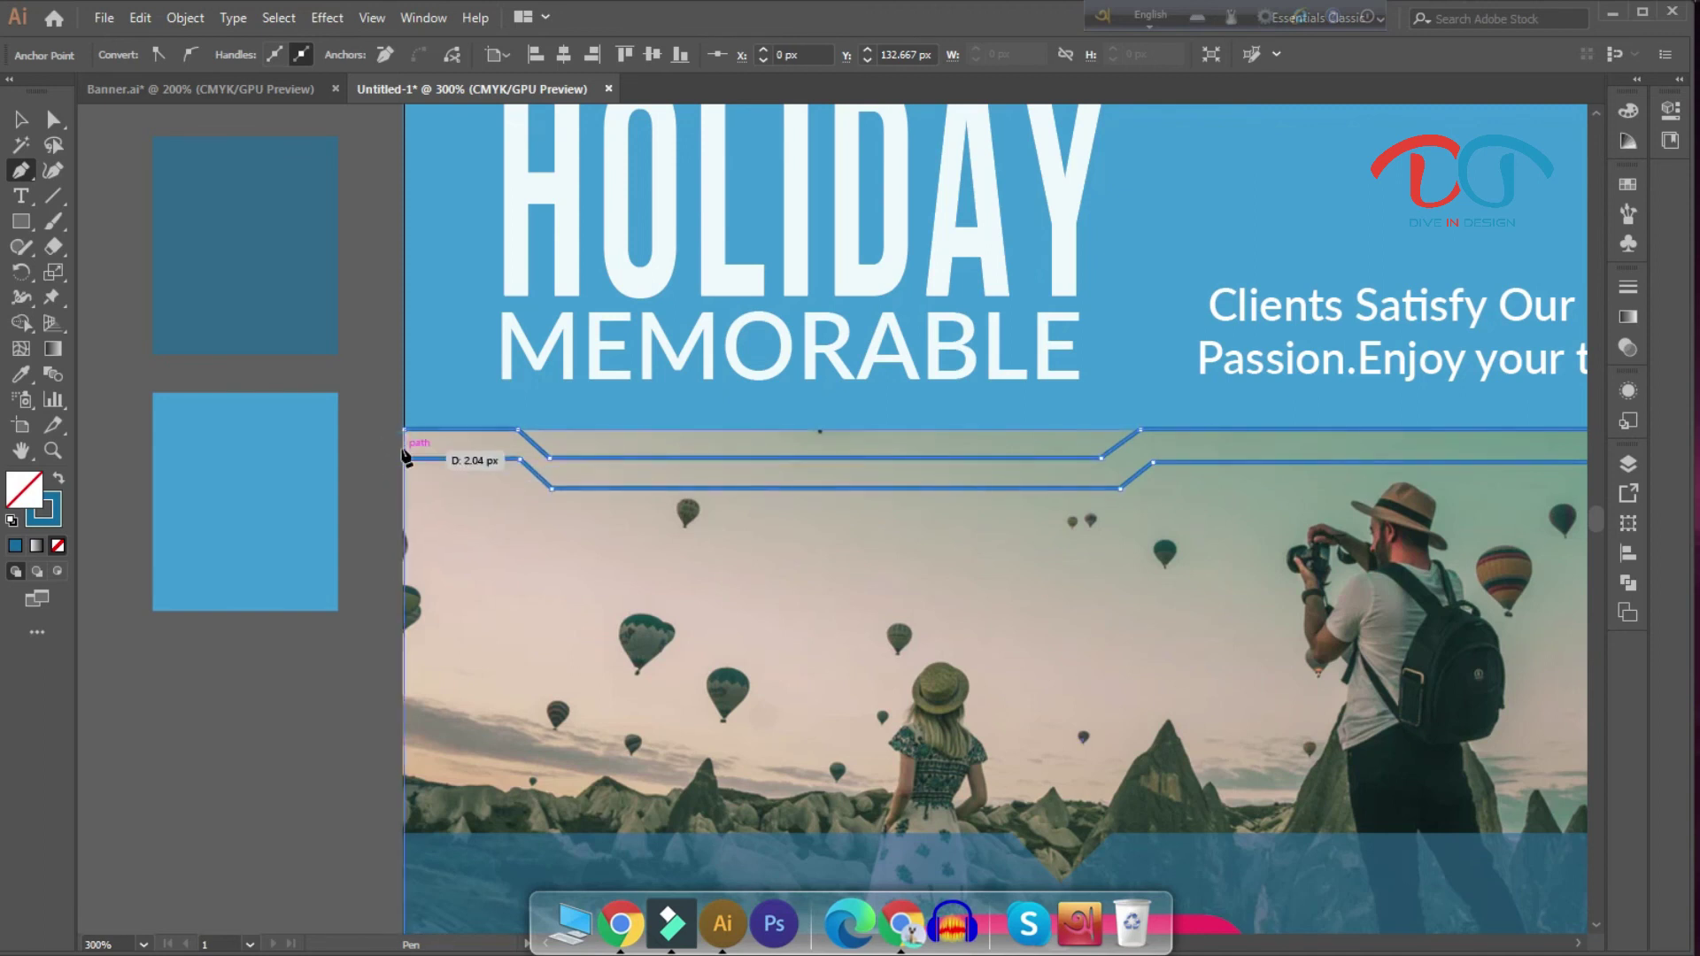
left_click(403, 430)
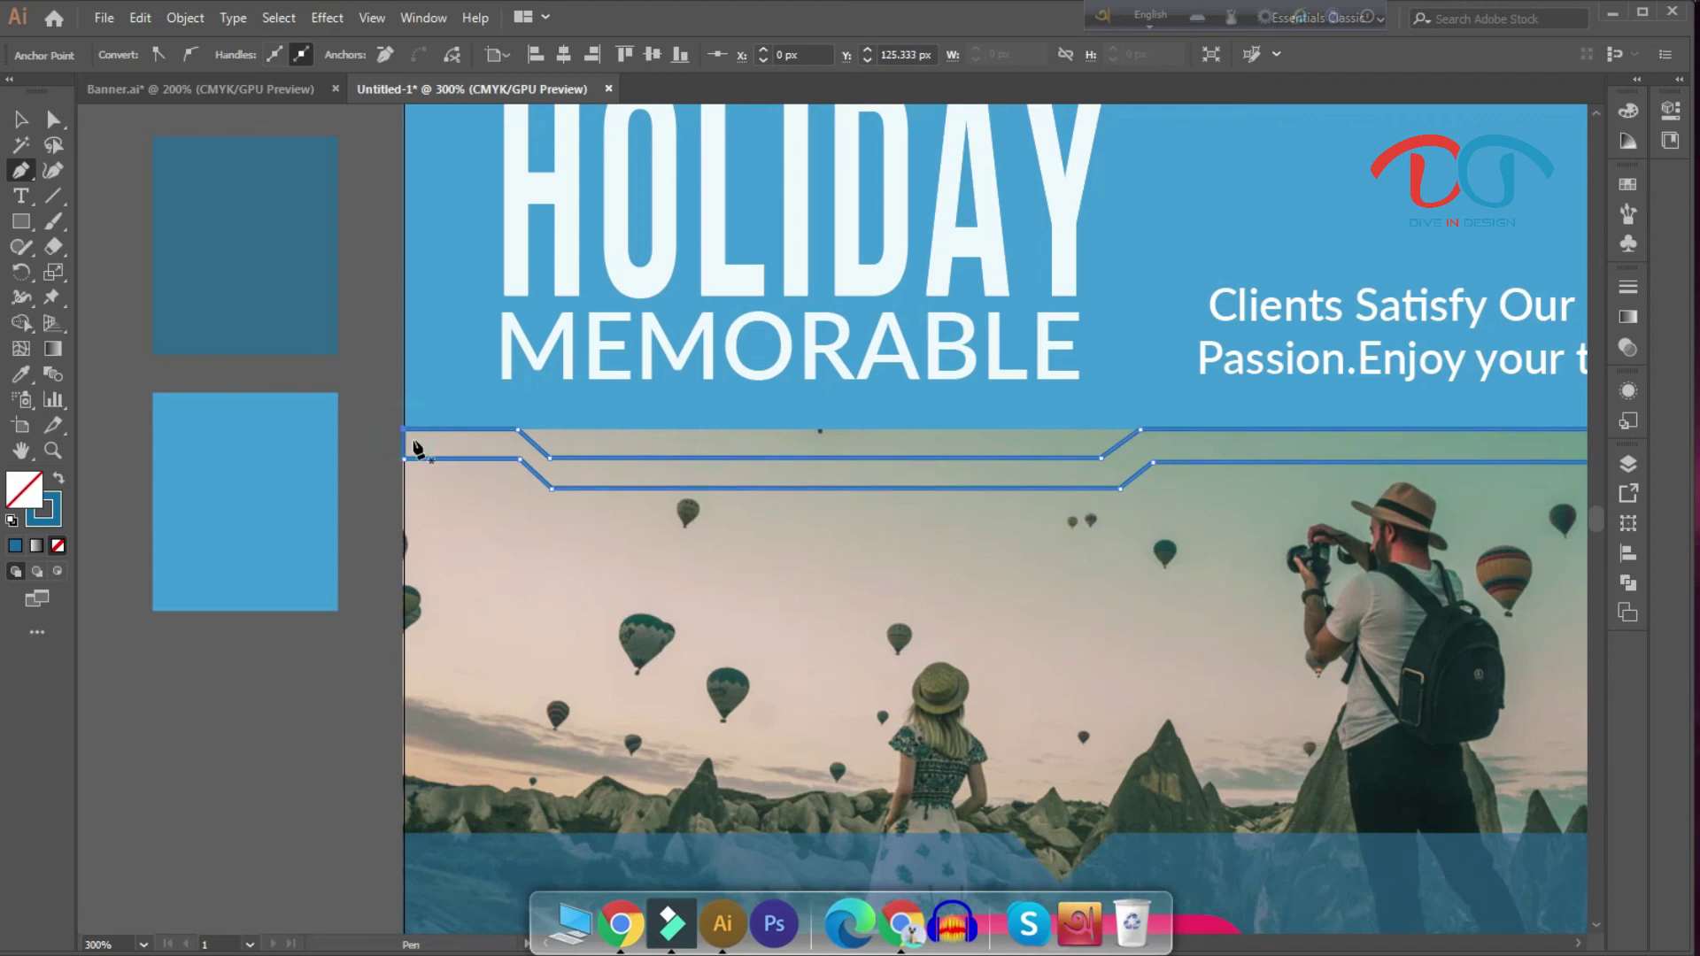
scroll(499, 490, "down", 2)
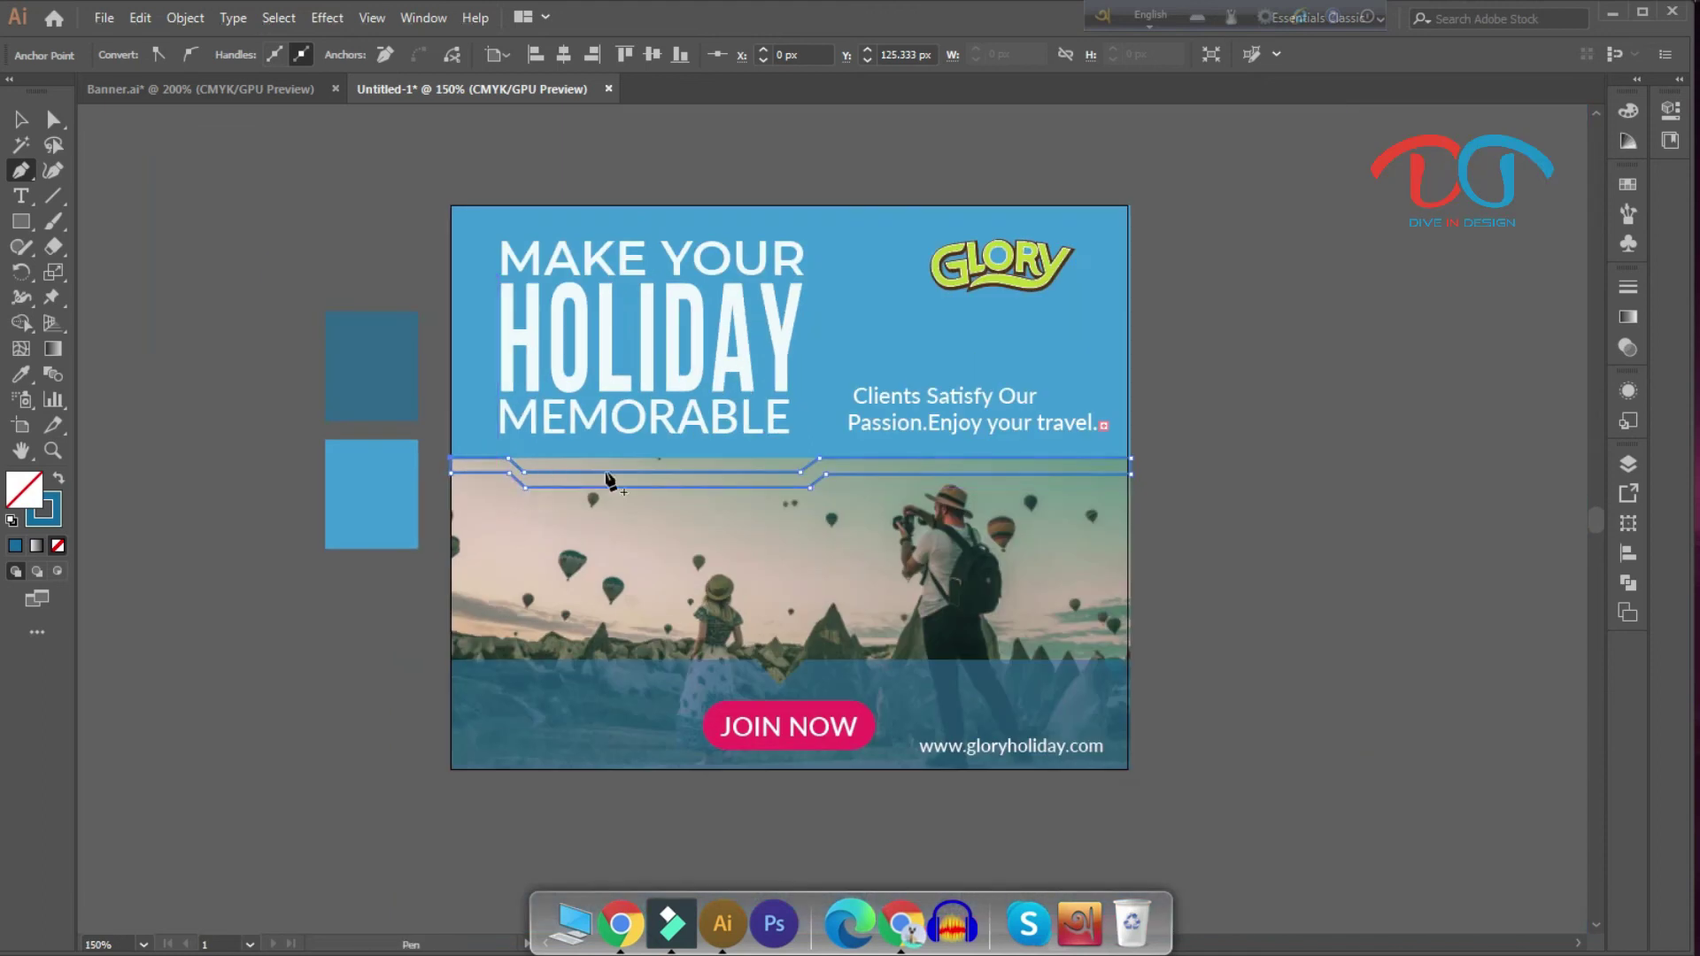
Step: Eyedropper the GLORY logo's lime green into the angled ribbon, then return to the Selection tool
left_click(21, 373)
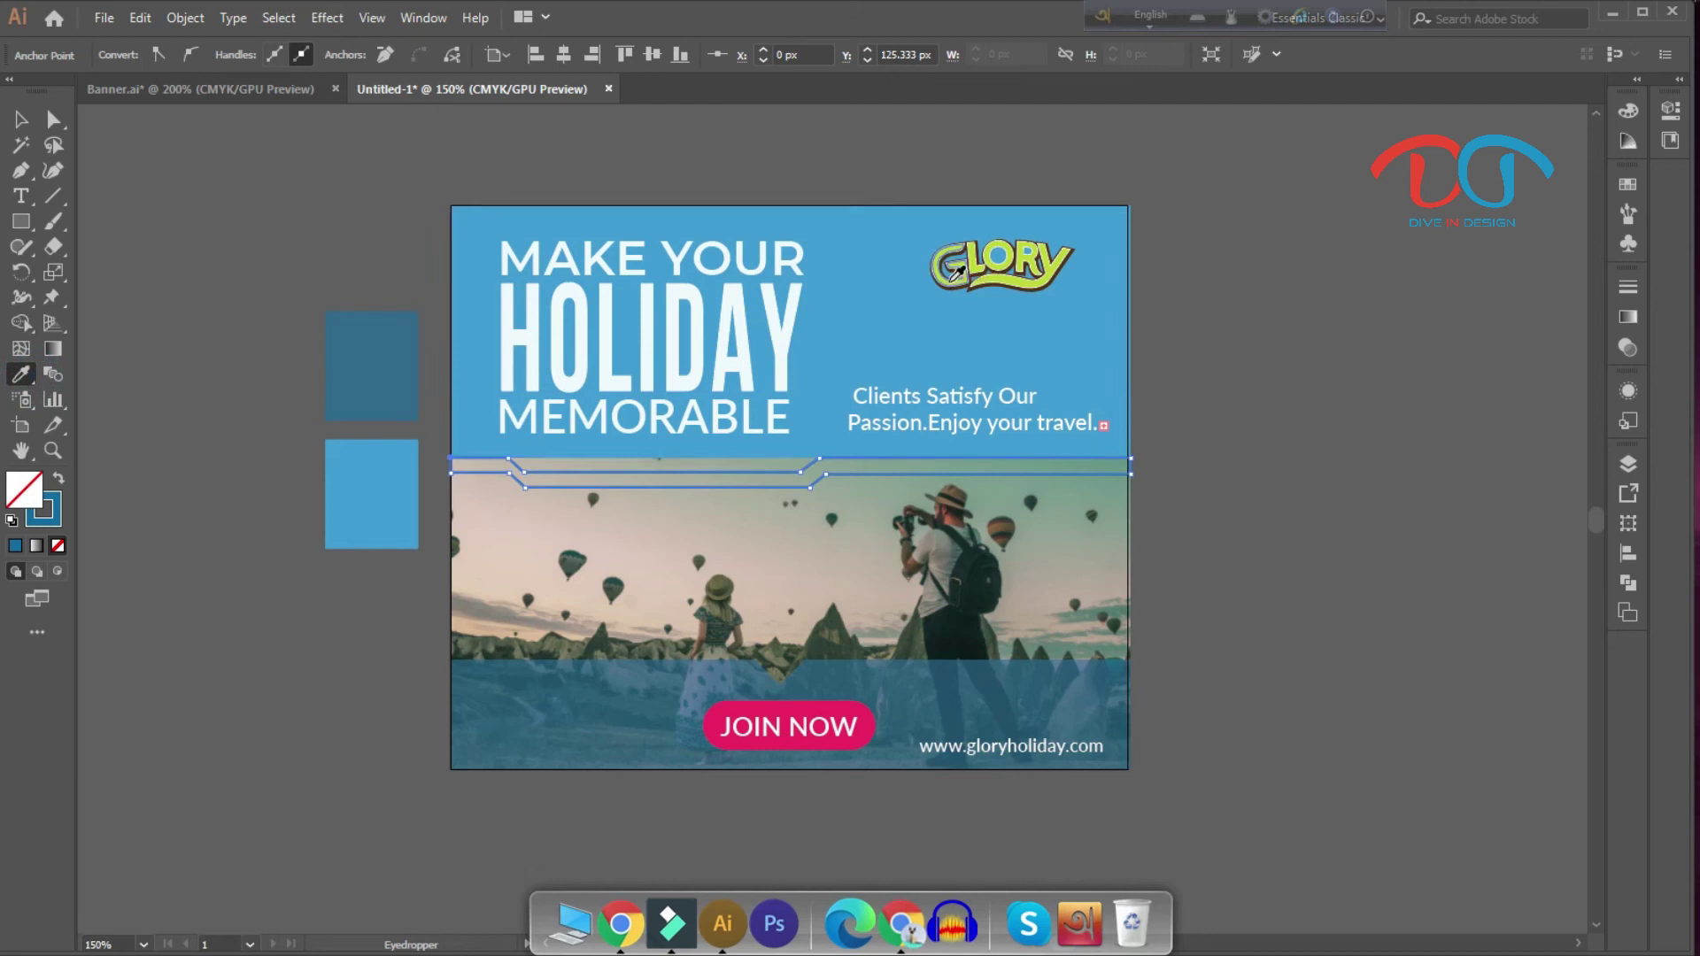
scroll(952, 270, "up", 1)
scroll(957, 270, "up", 1)
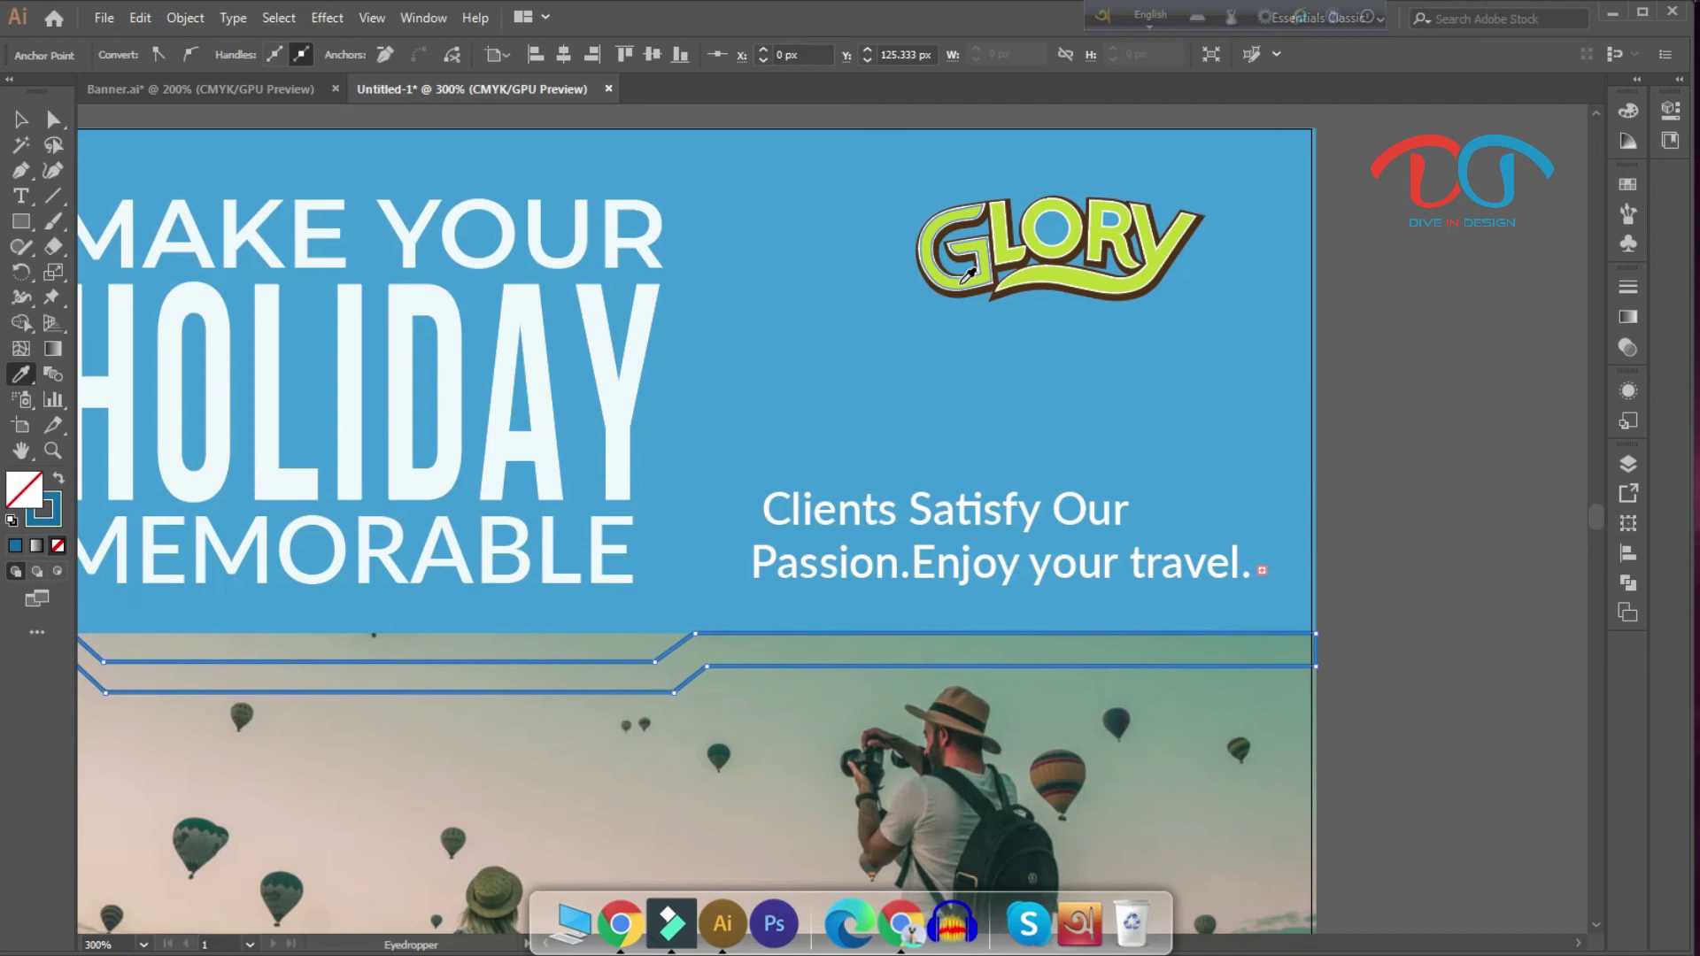
left_click(963, 280)
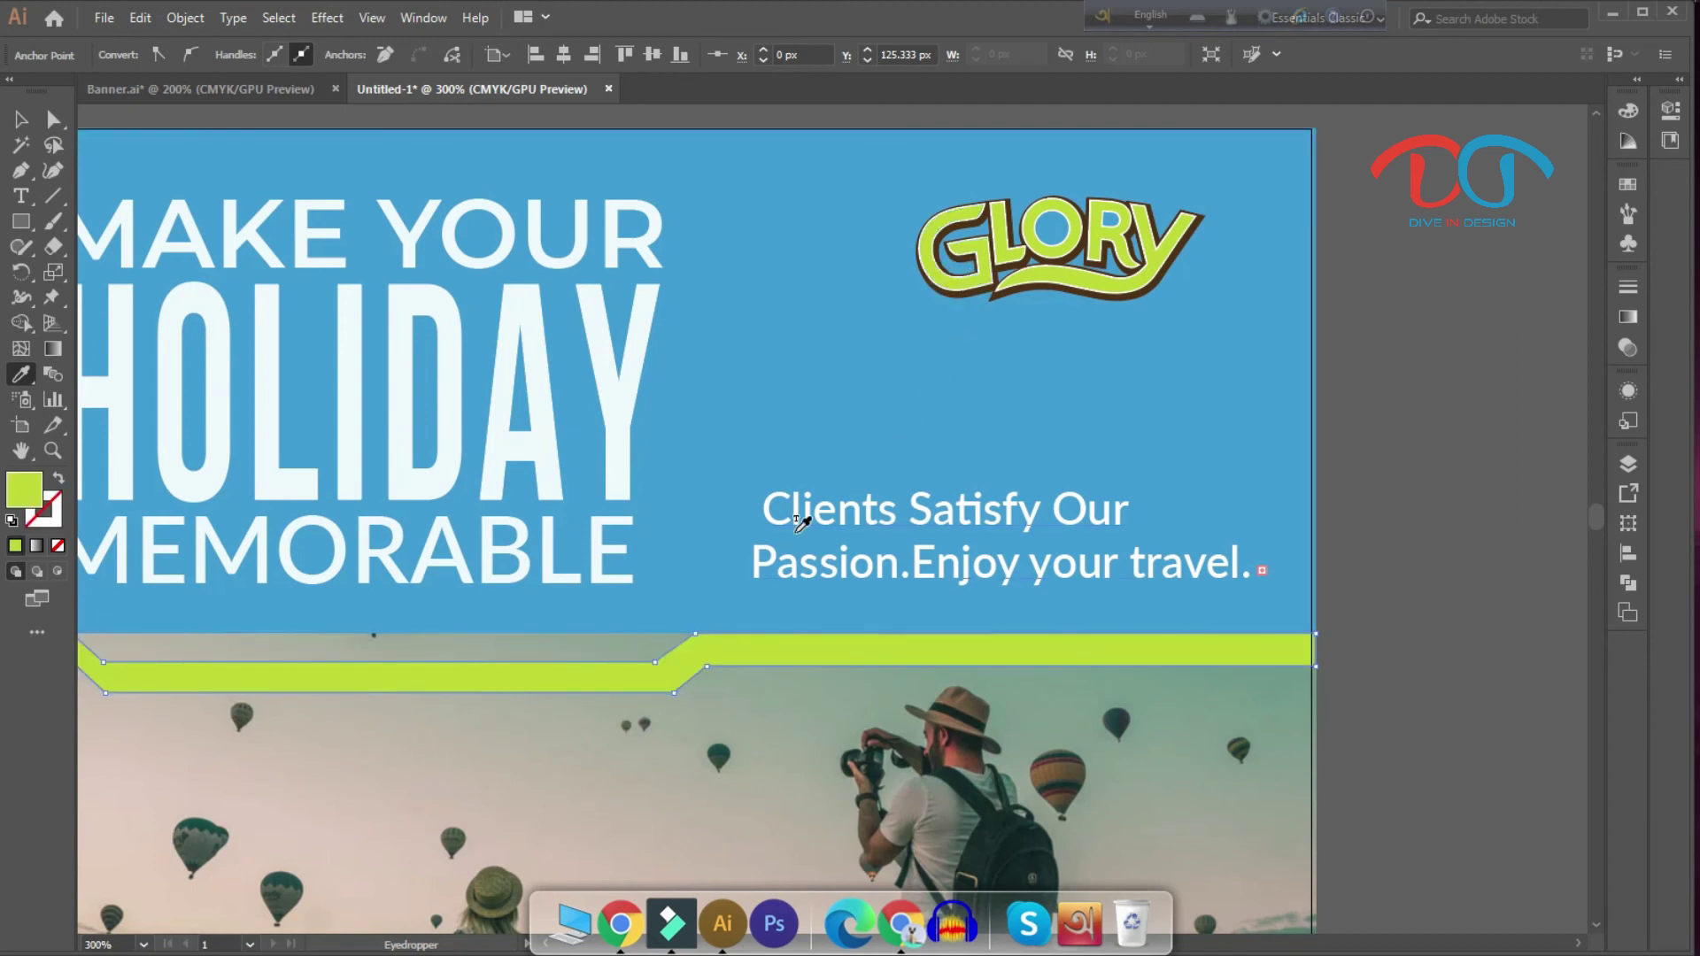
scroll(836, 500, "down", 2)
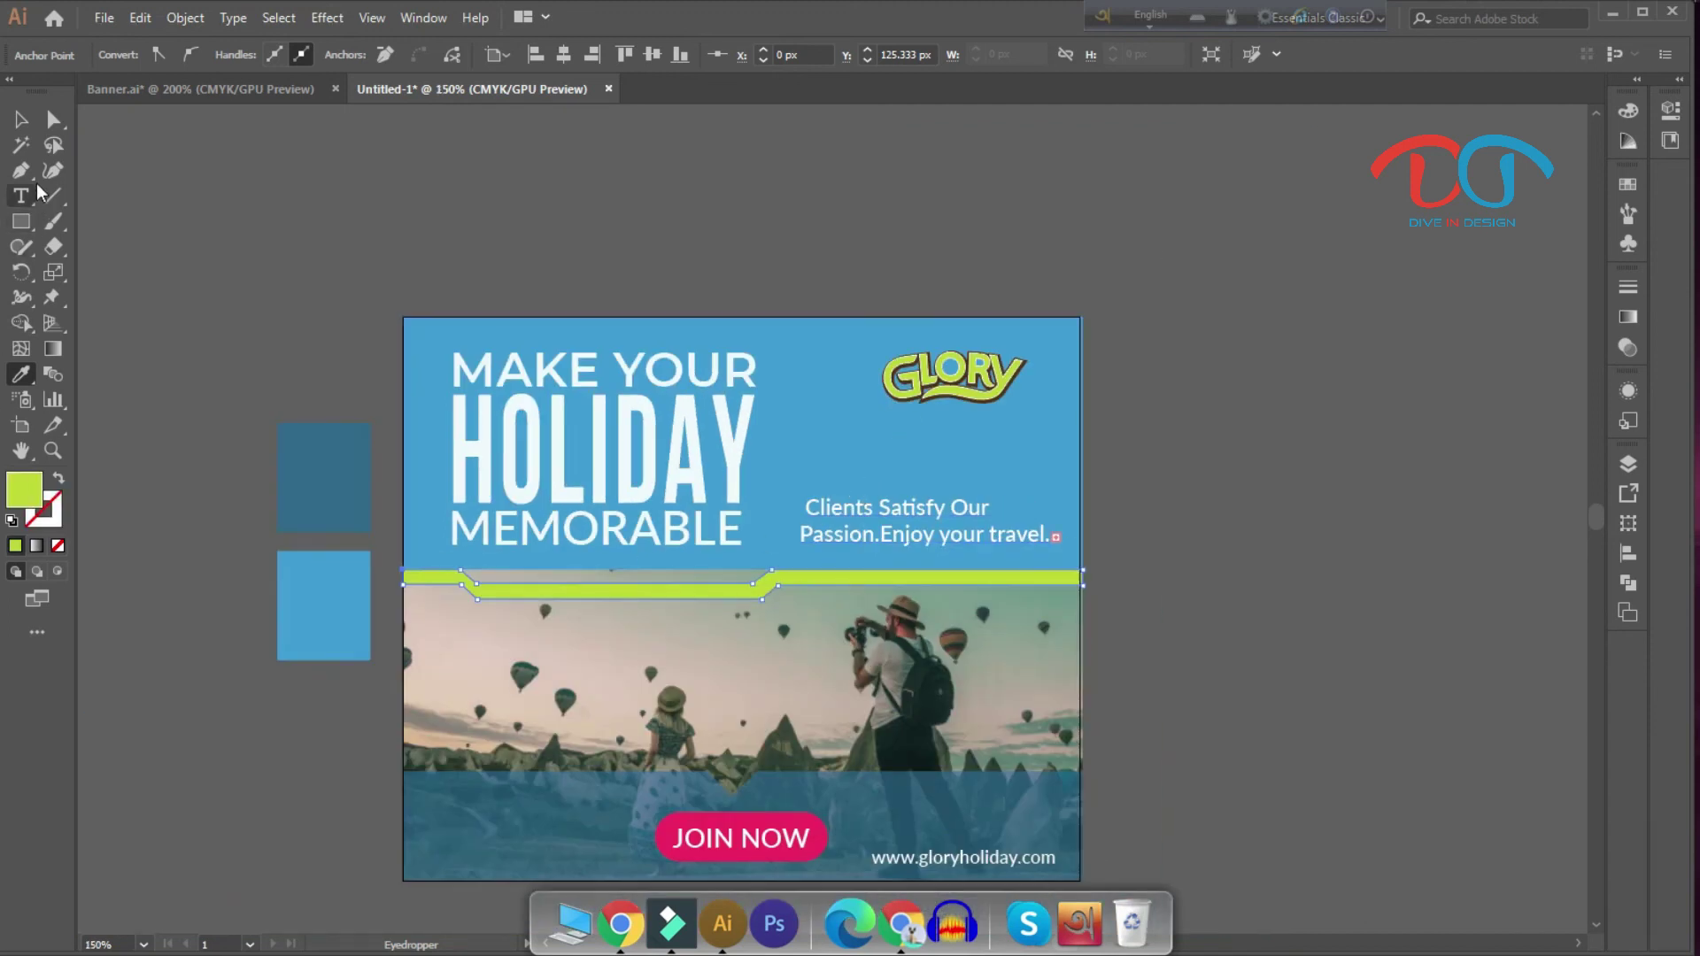
left_click(23, 128)
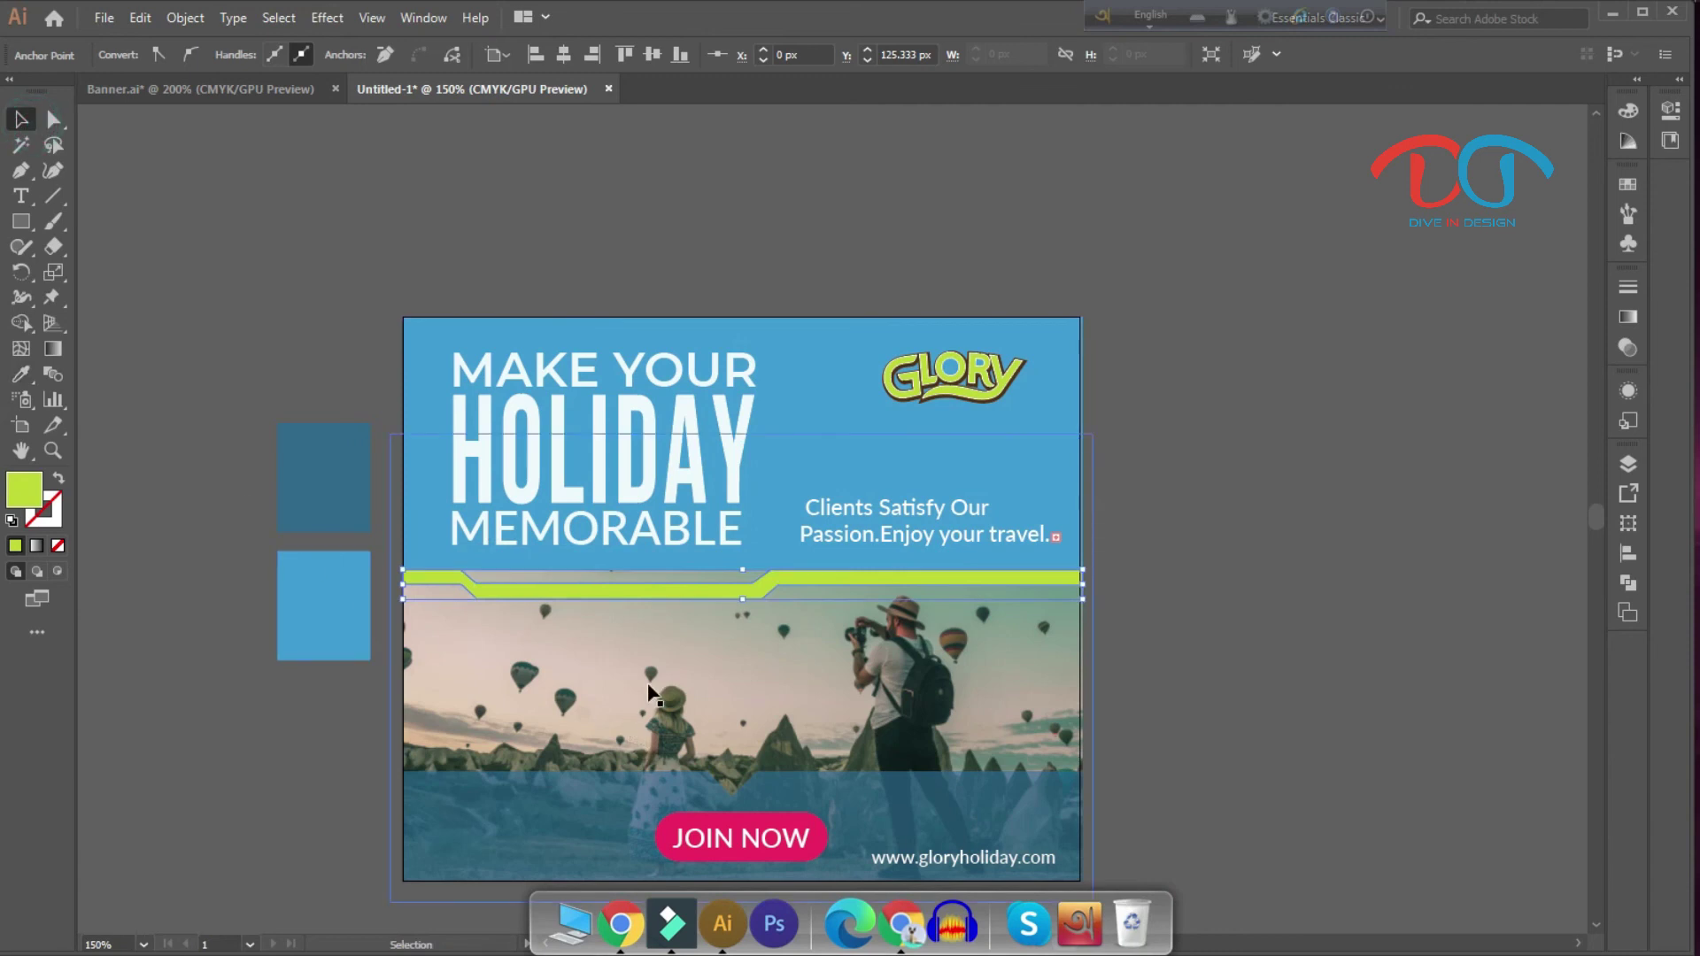
scroll(668, 677, "up", 1)
scroll(666, 678, "up", 1)
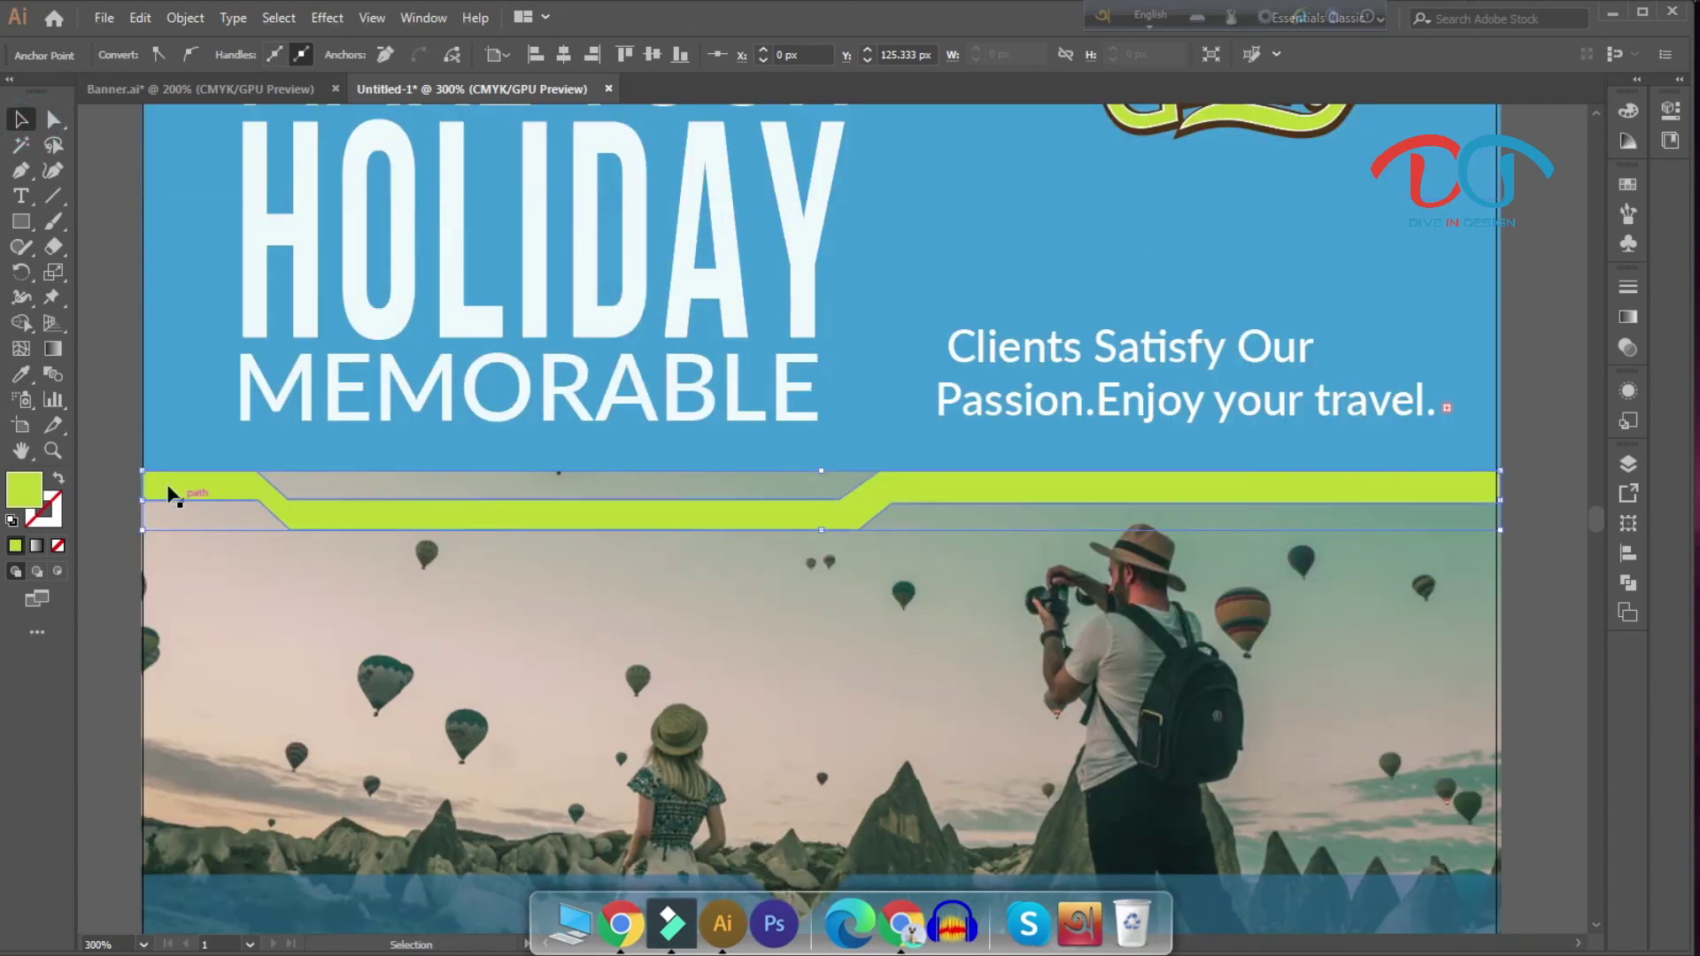
Step: Pen-draw a closed four-point trapezoid filling the dip in the green ribbon
left_click(22, 170)
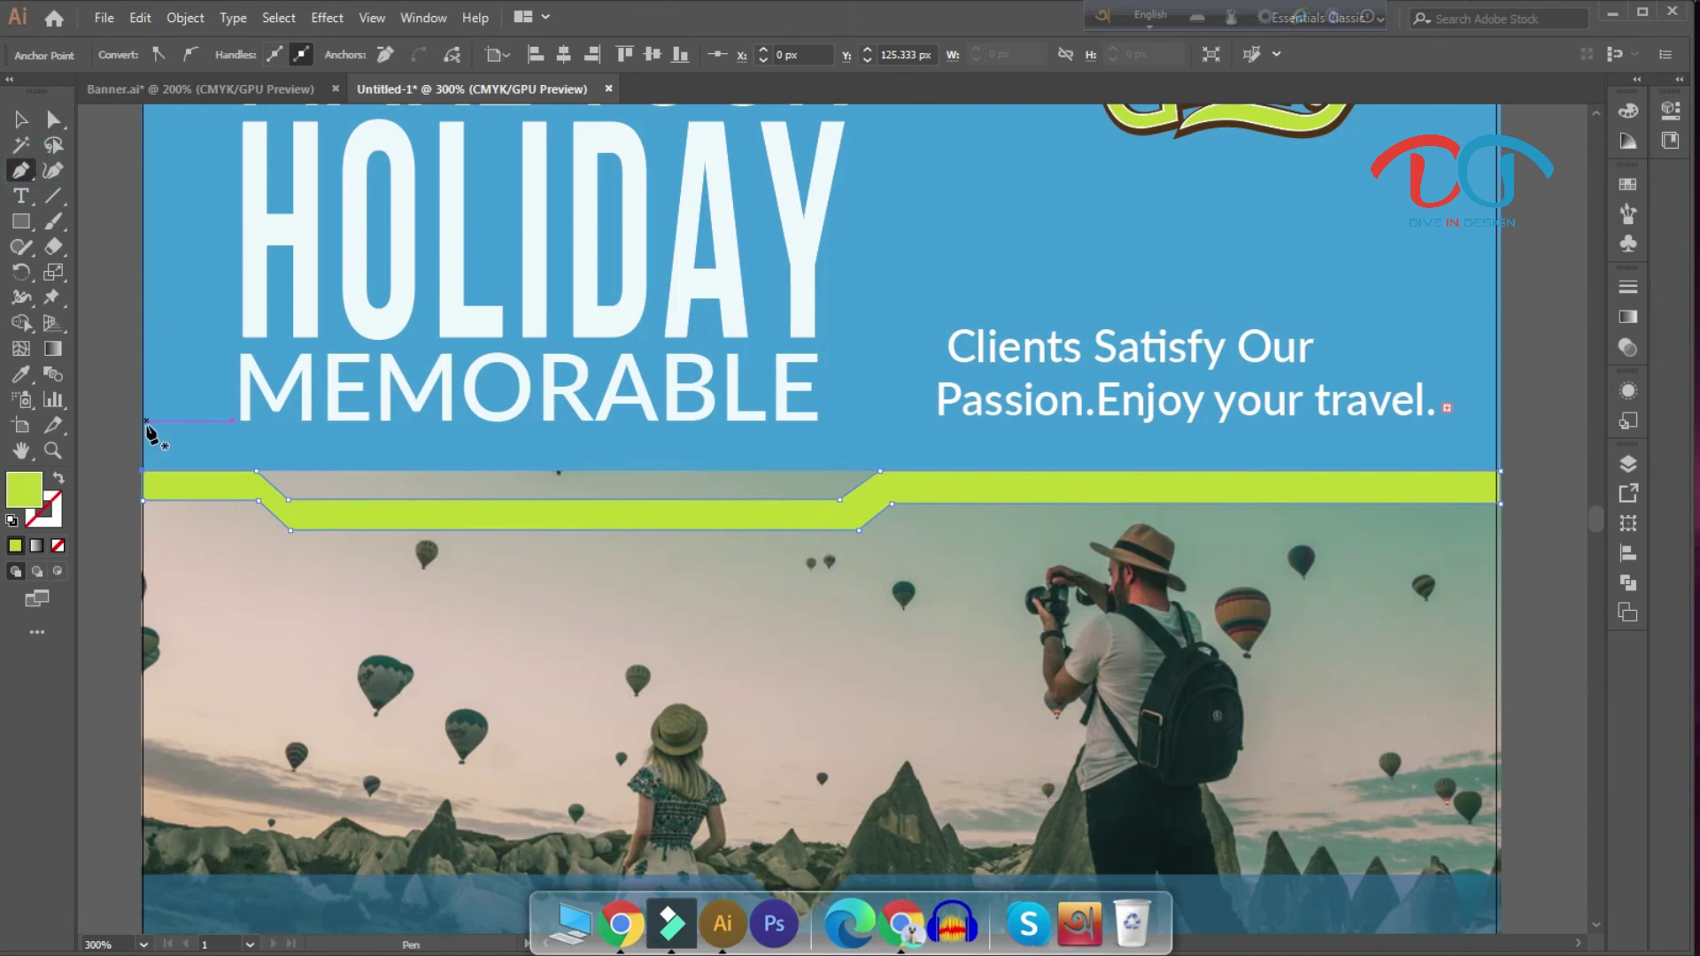
left_click(21, 118)
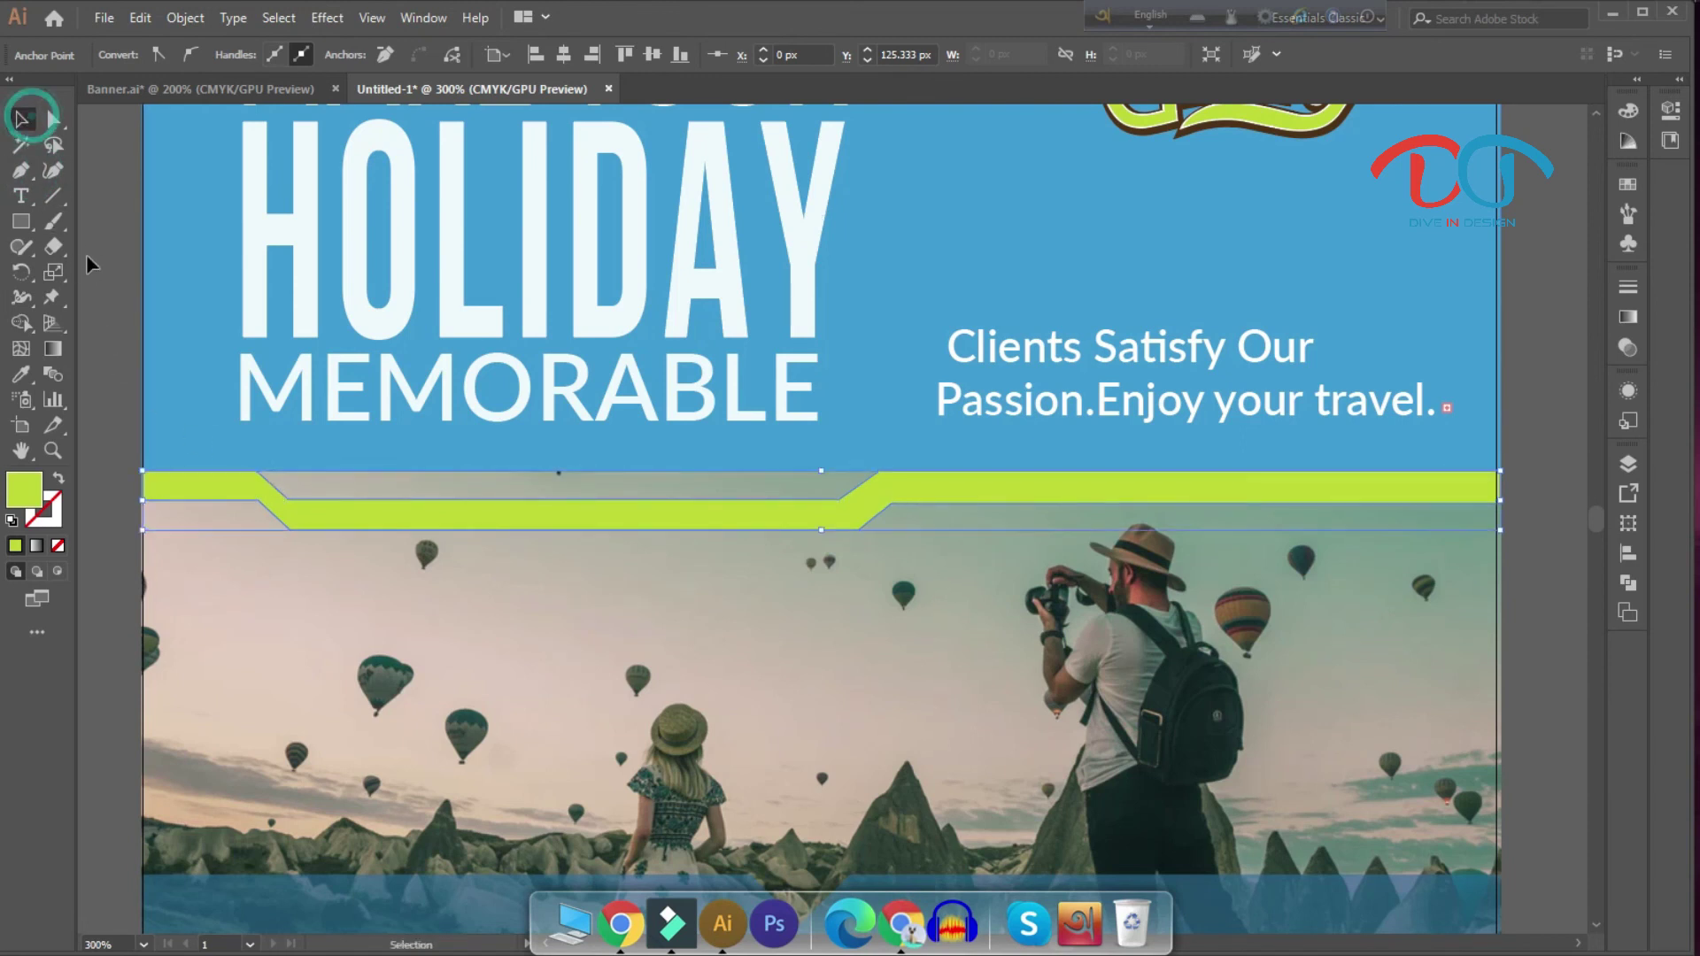
left_click(82, 255)
left_click(22, 170)
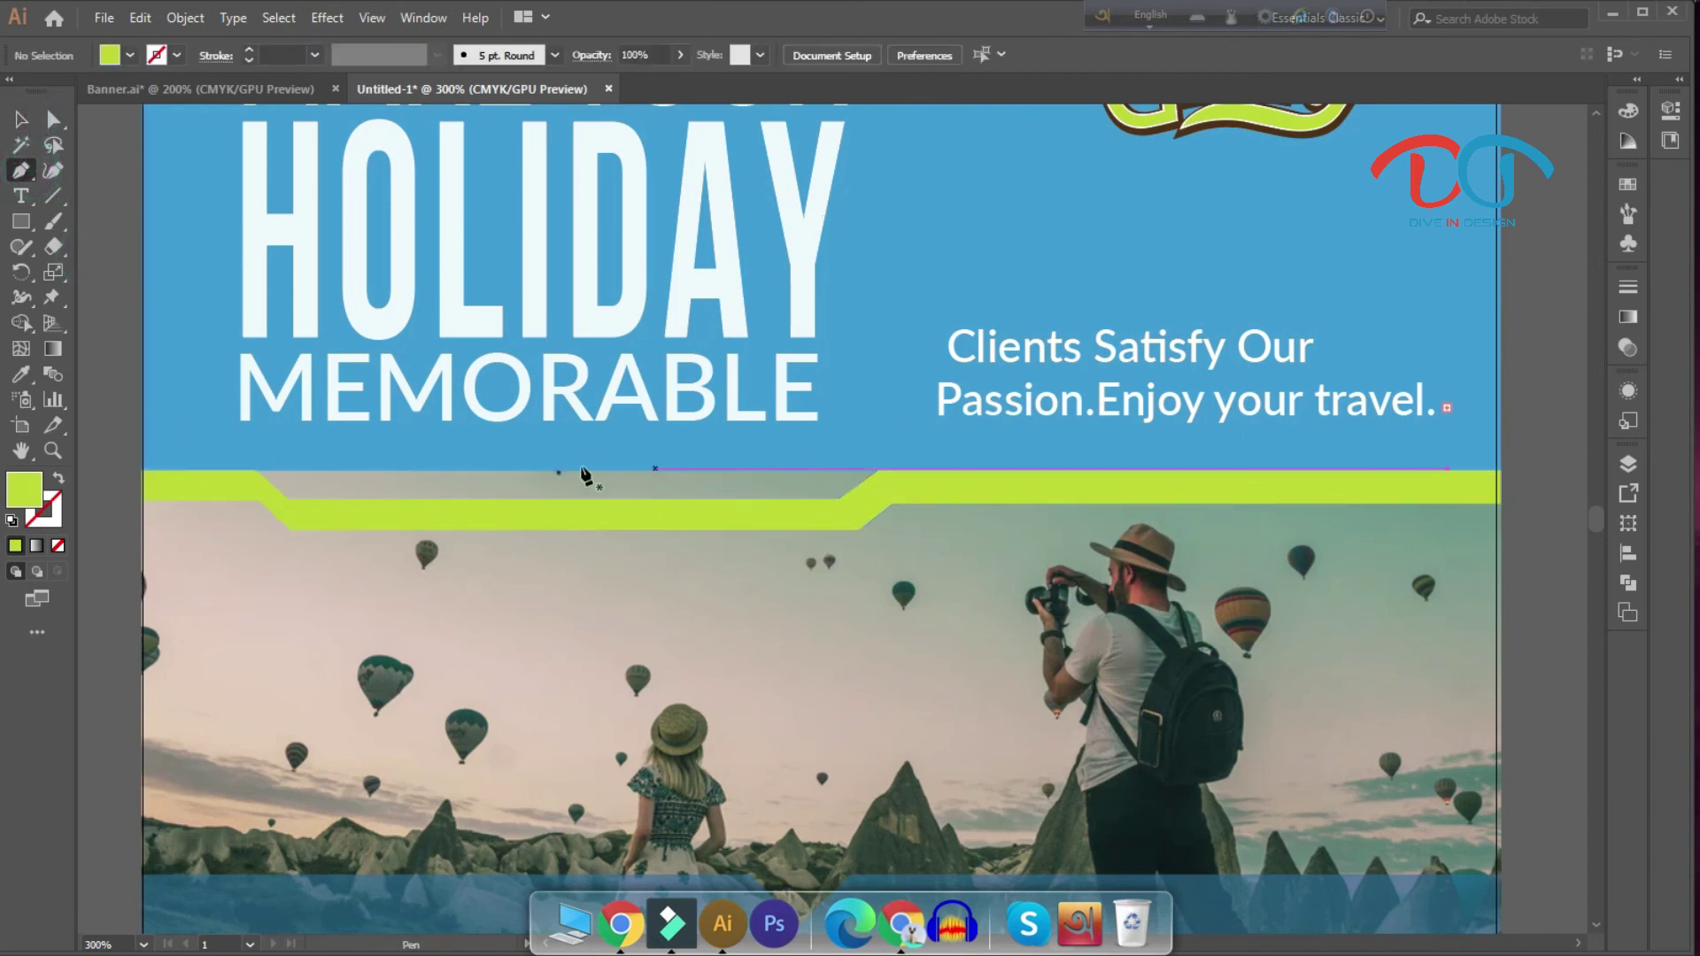
left_click(256, 470)
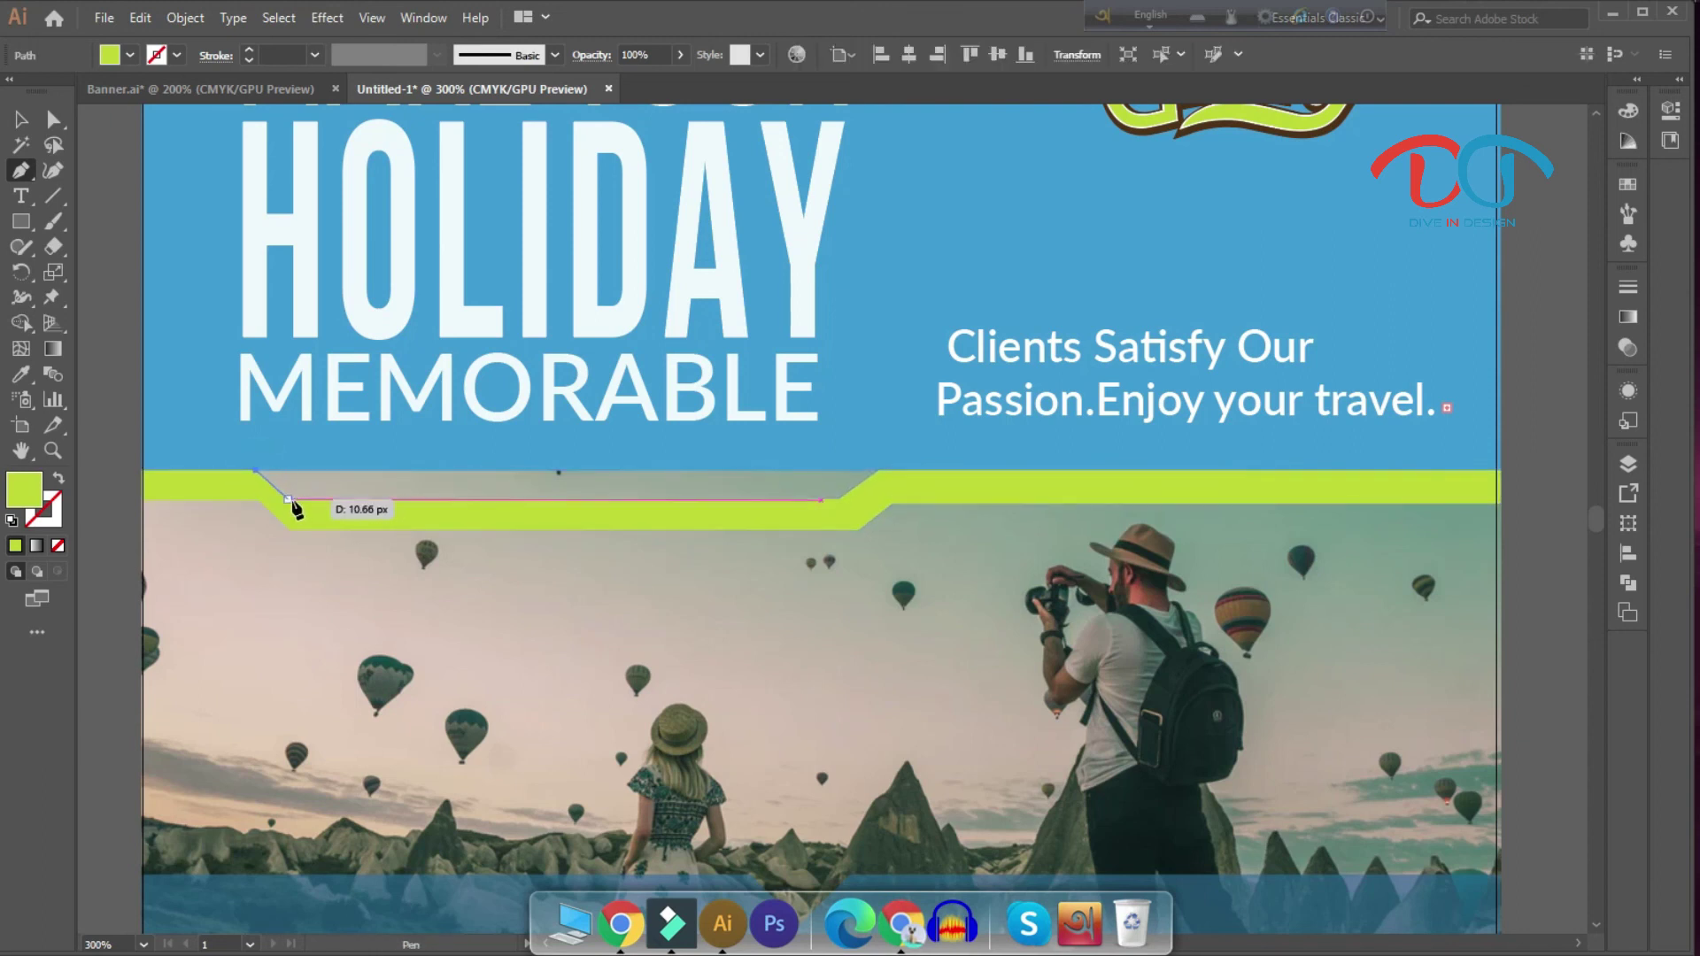
left_click(289, 500)
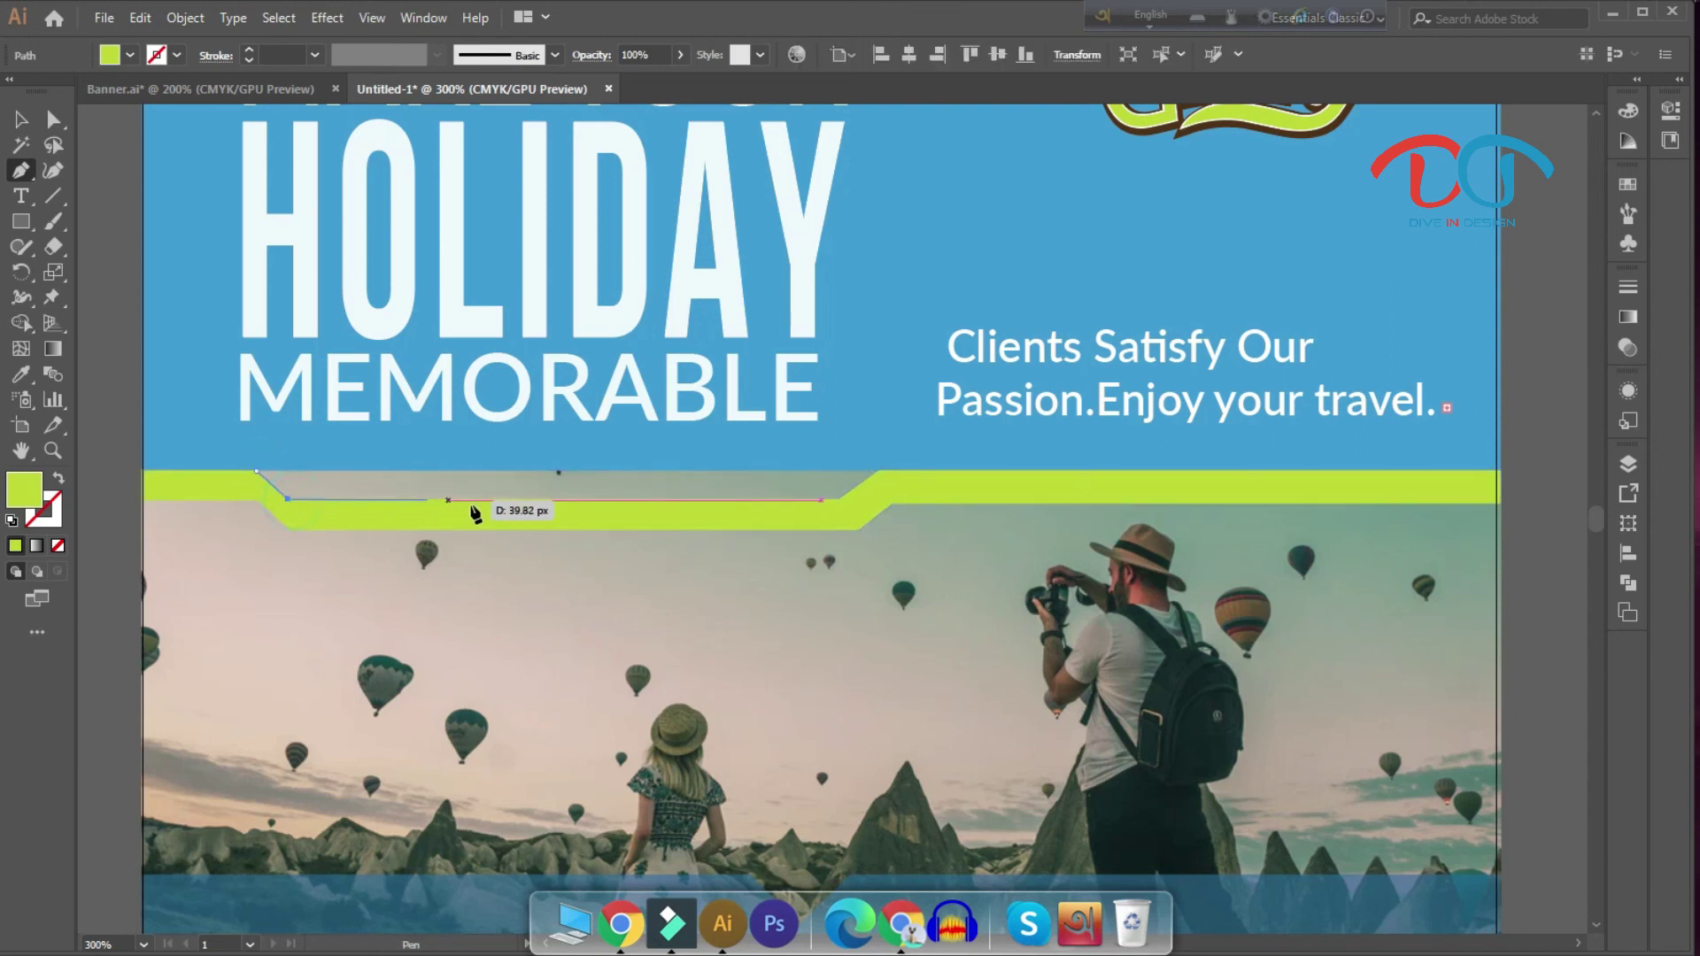
left_click(840, 500)
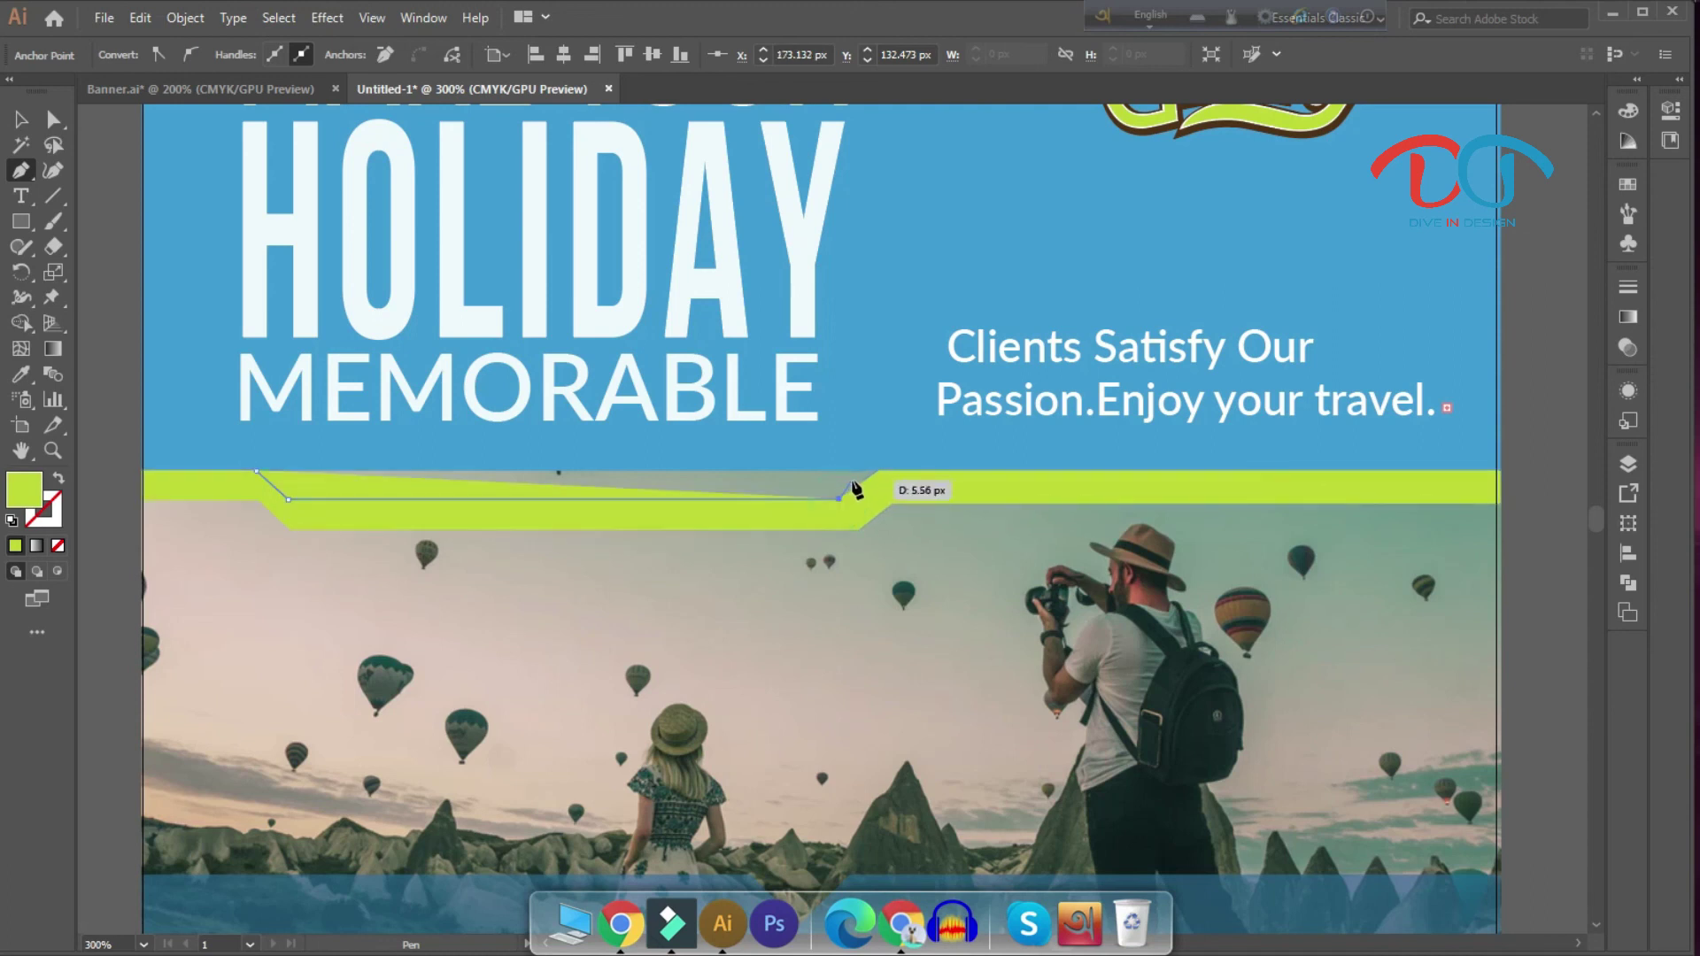
left_click(879, 471)
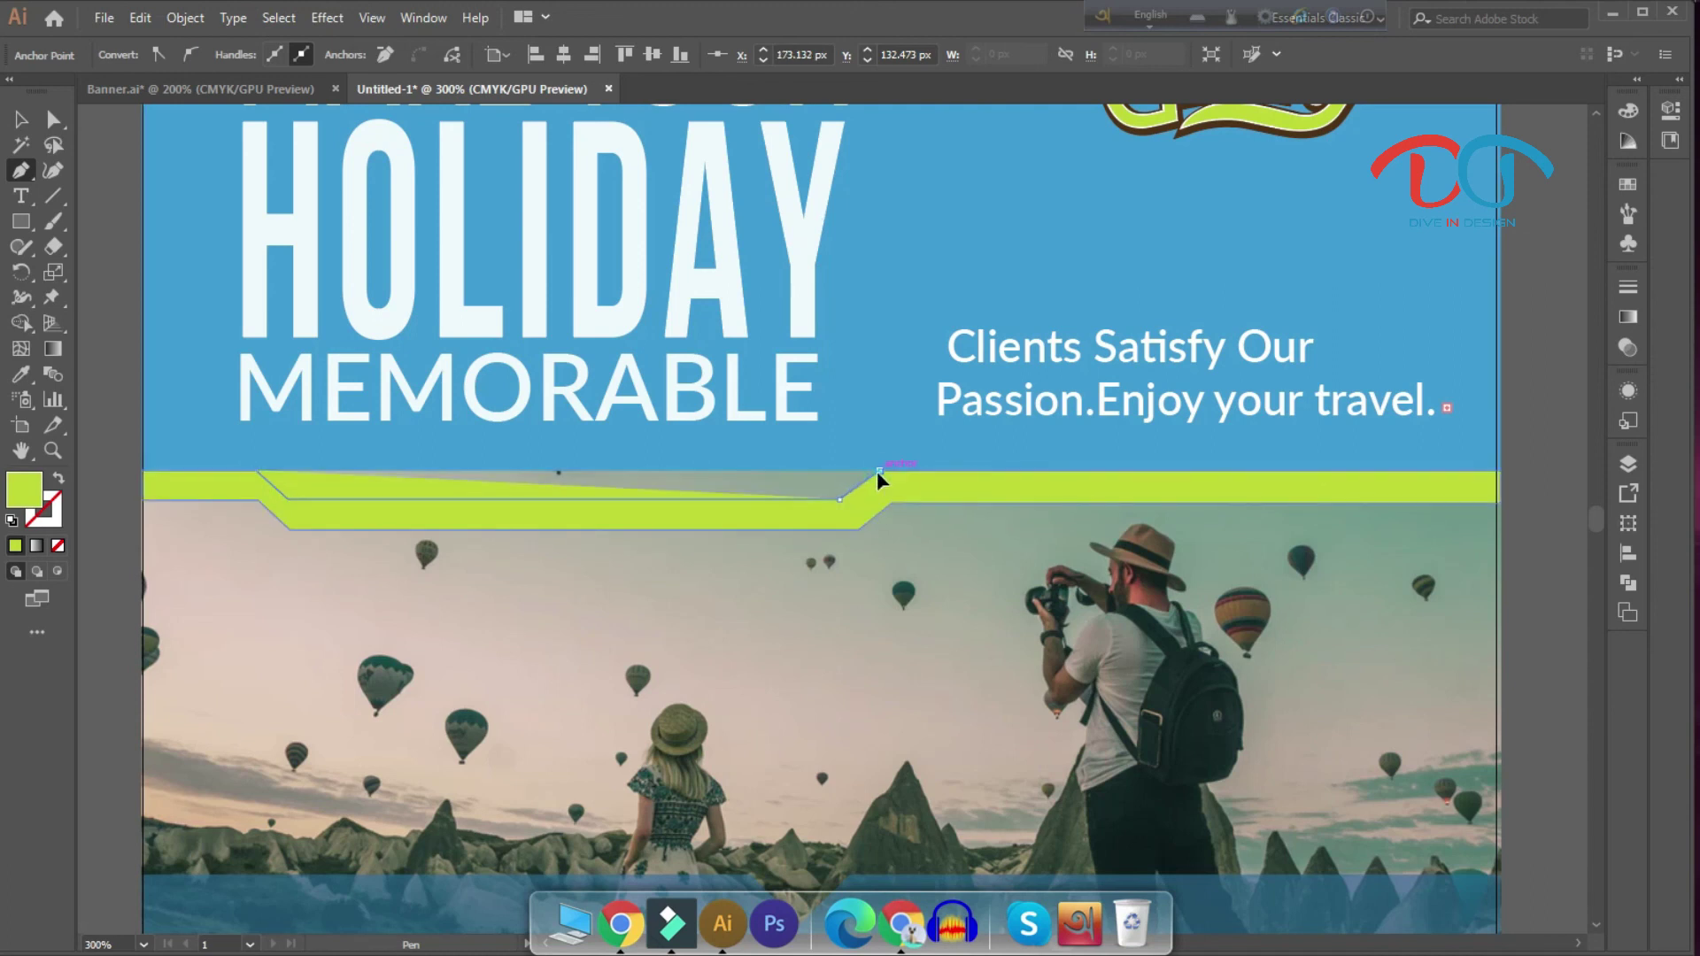
left_click(256, 471)
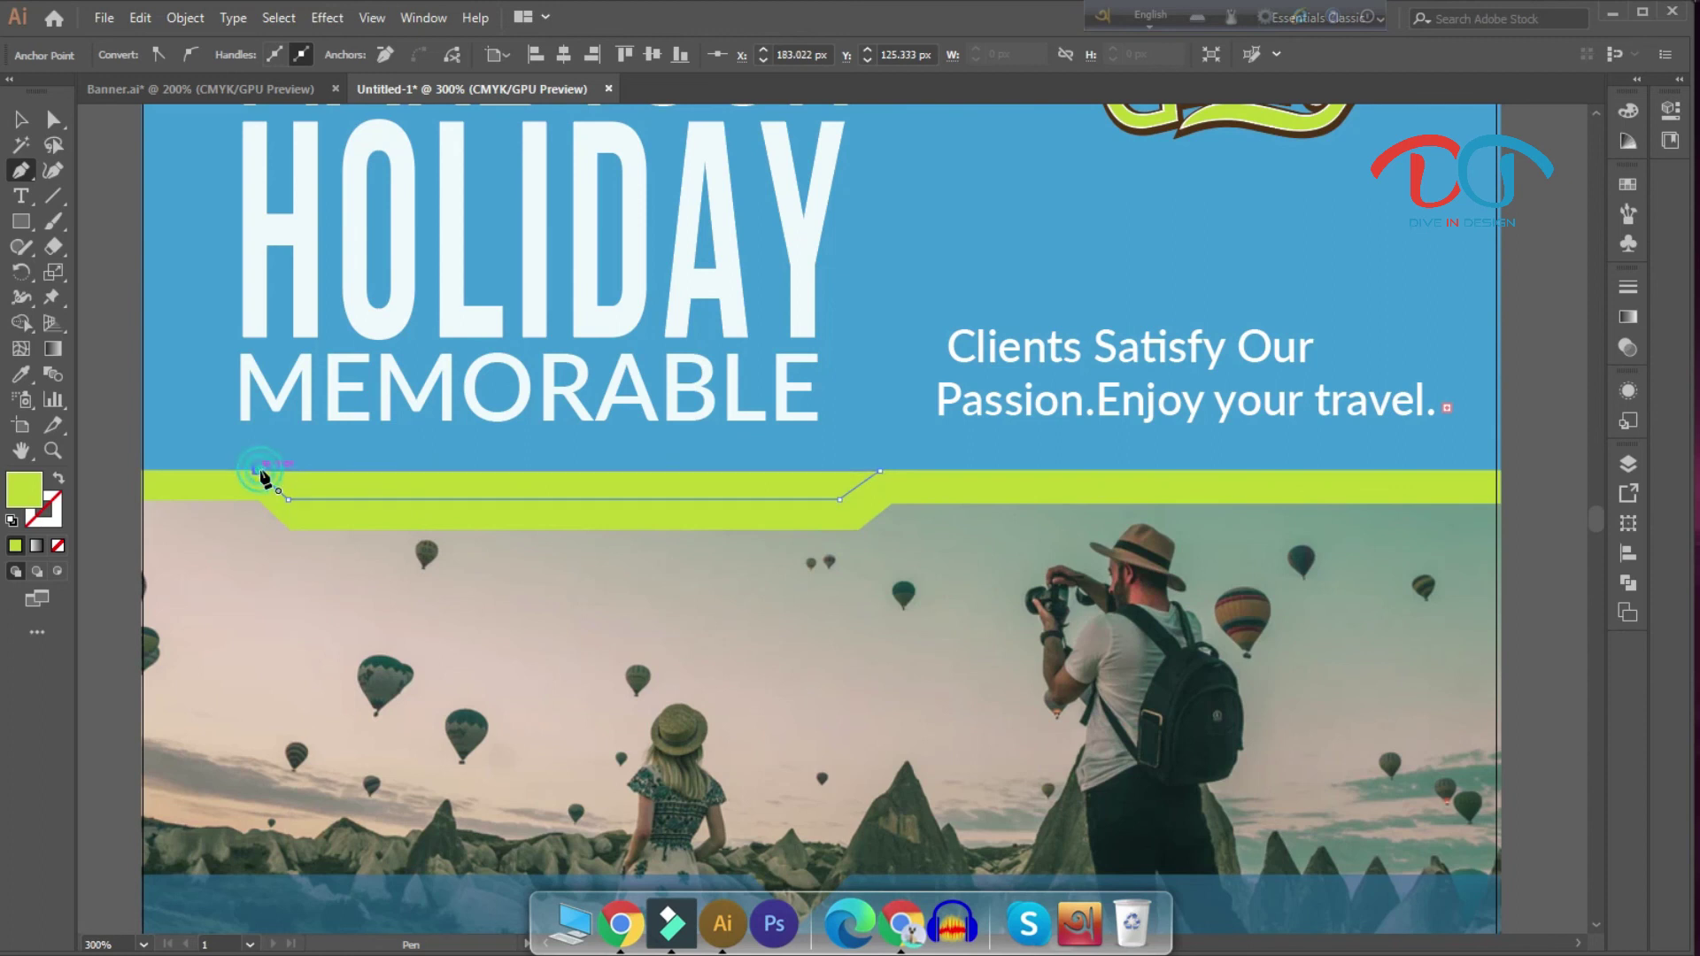
Step: Eyedropper the headline band's blue into the trapezoid and deselect it
left_click(21, 374)
left_click(199, 363)
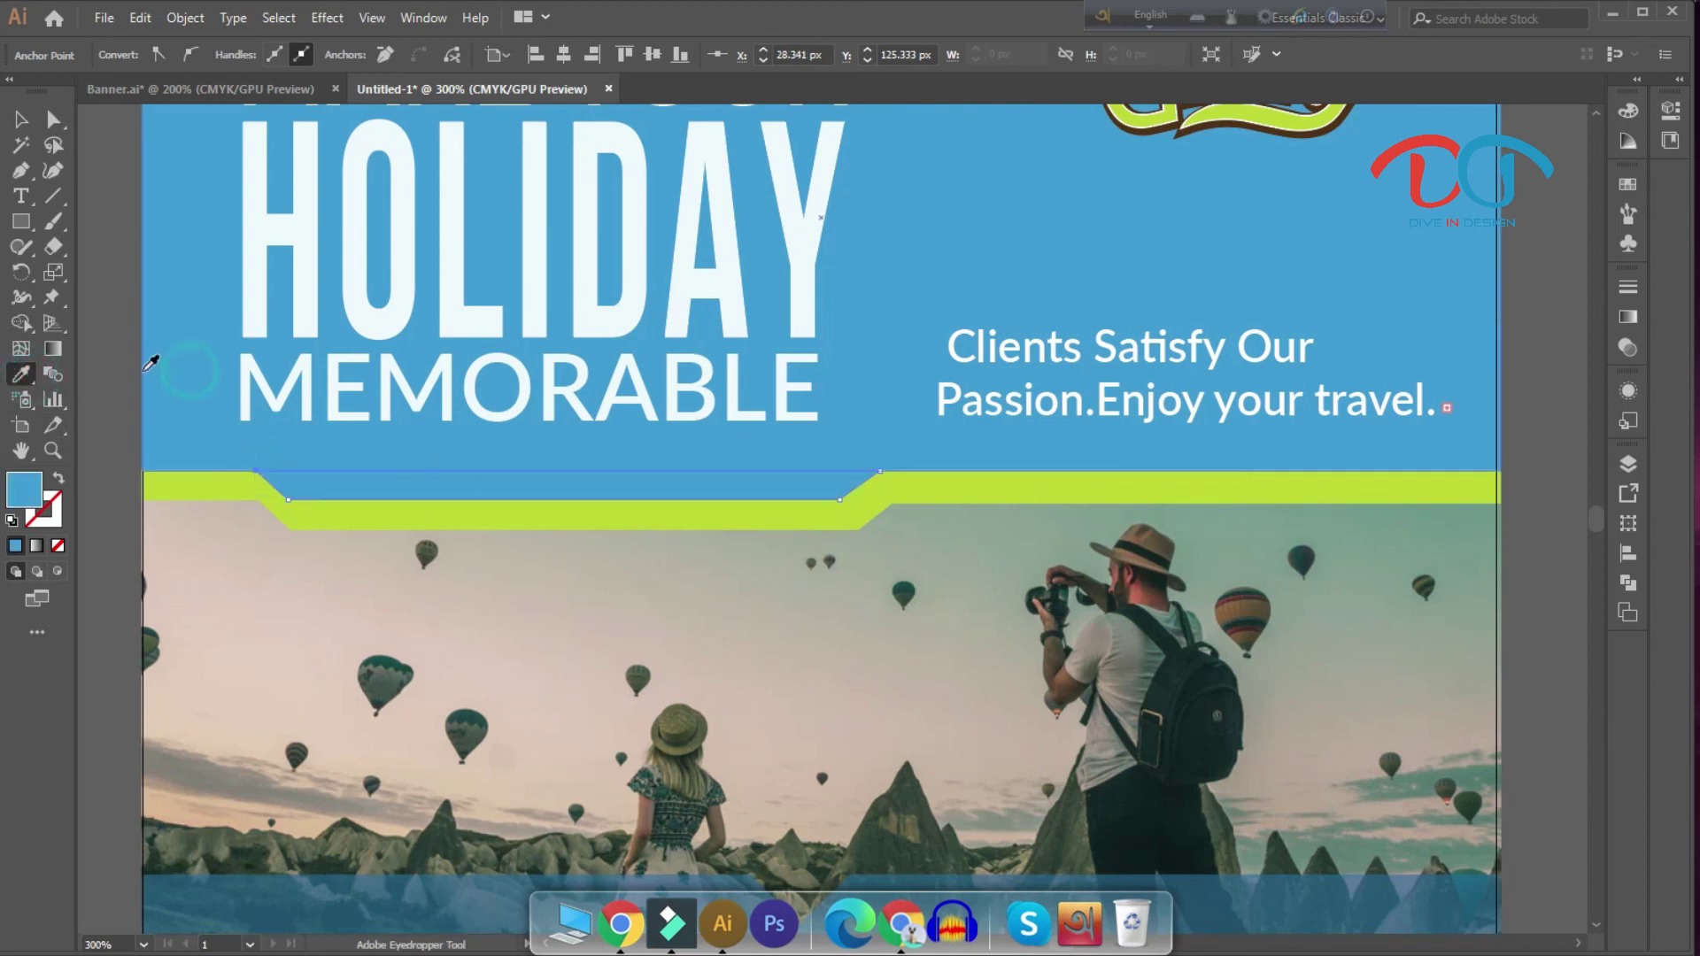
left_click(20, 119)
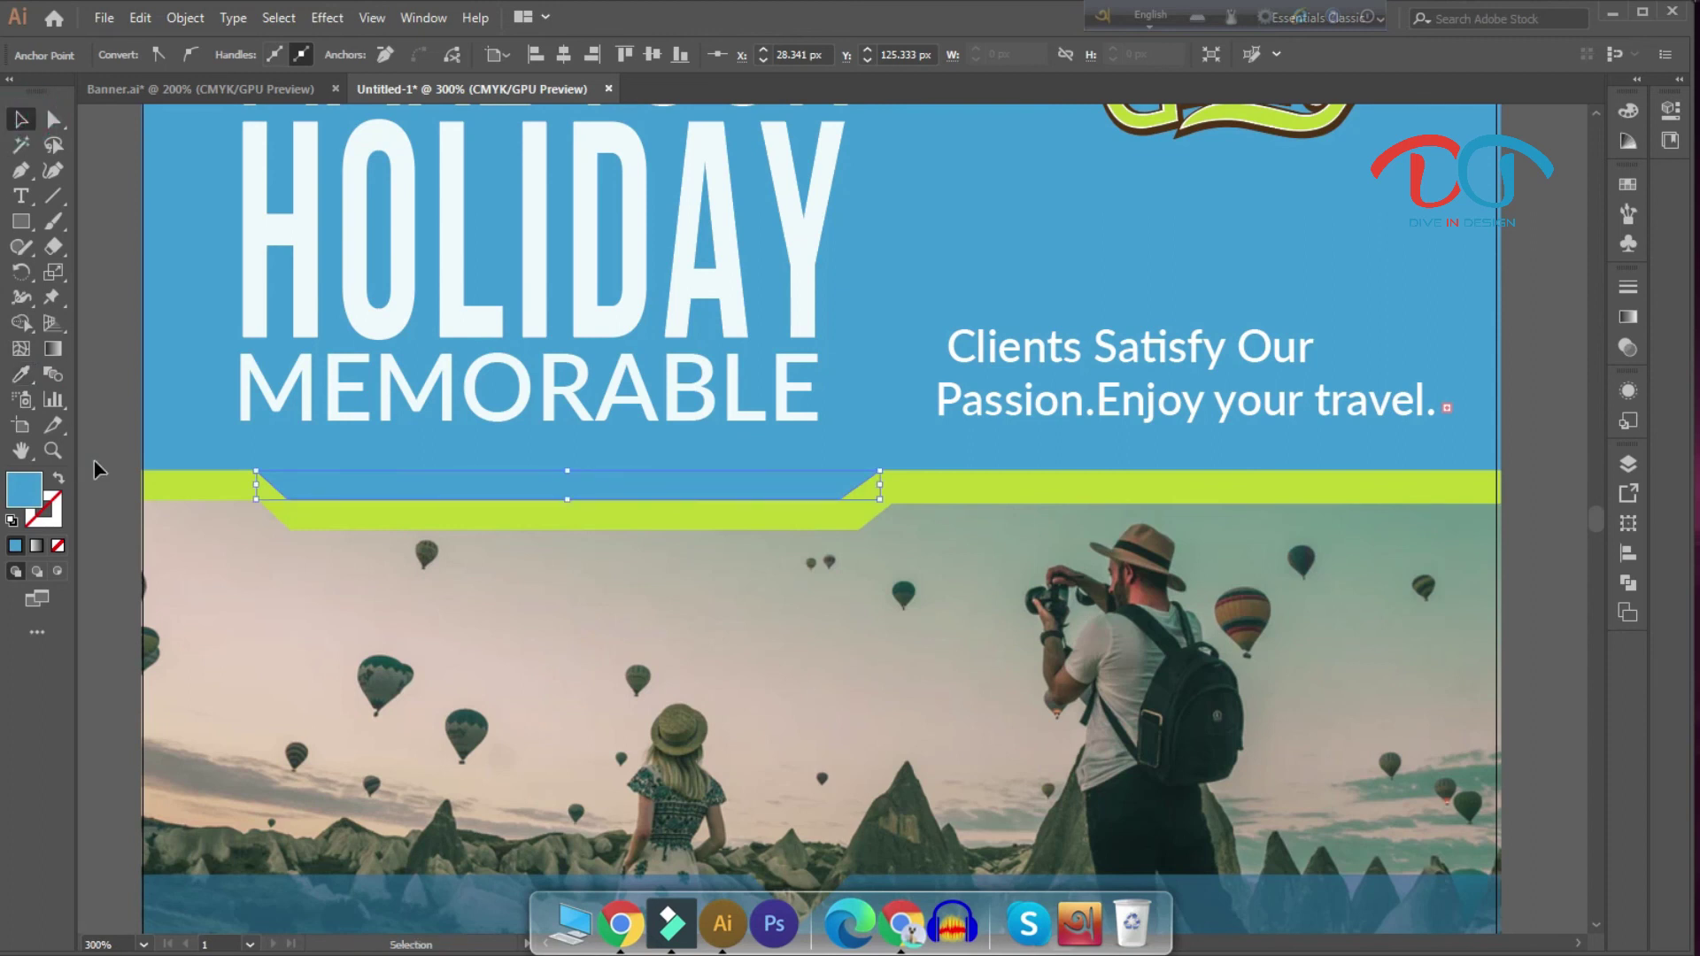
left_click(93, 462)
Step: Pan around the banner to review the headline band meeting the balloon photo directly
scroll(177, 494, "down", 2, "alt")
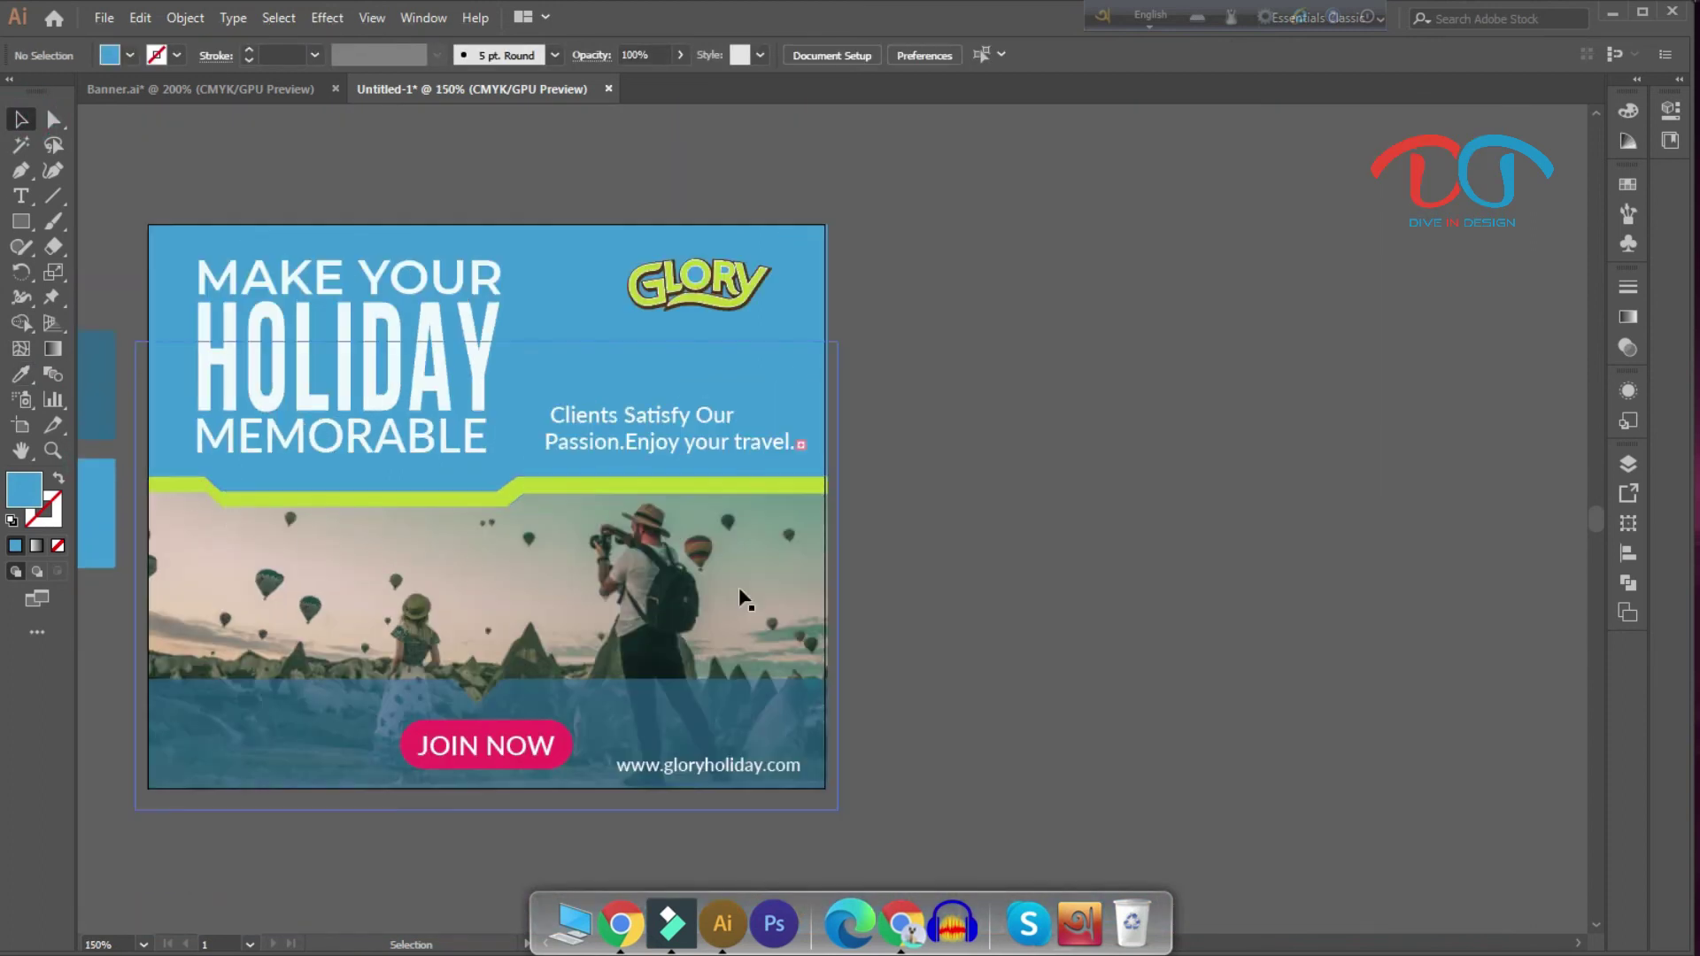
scroll(1106, 699, "left", 3, "ctrl")
scroll(1151, 615, "left", 1)
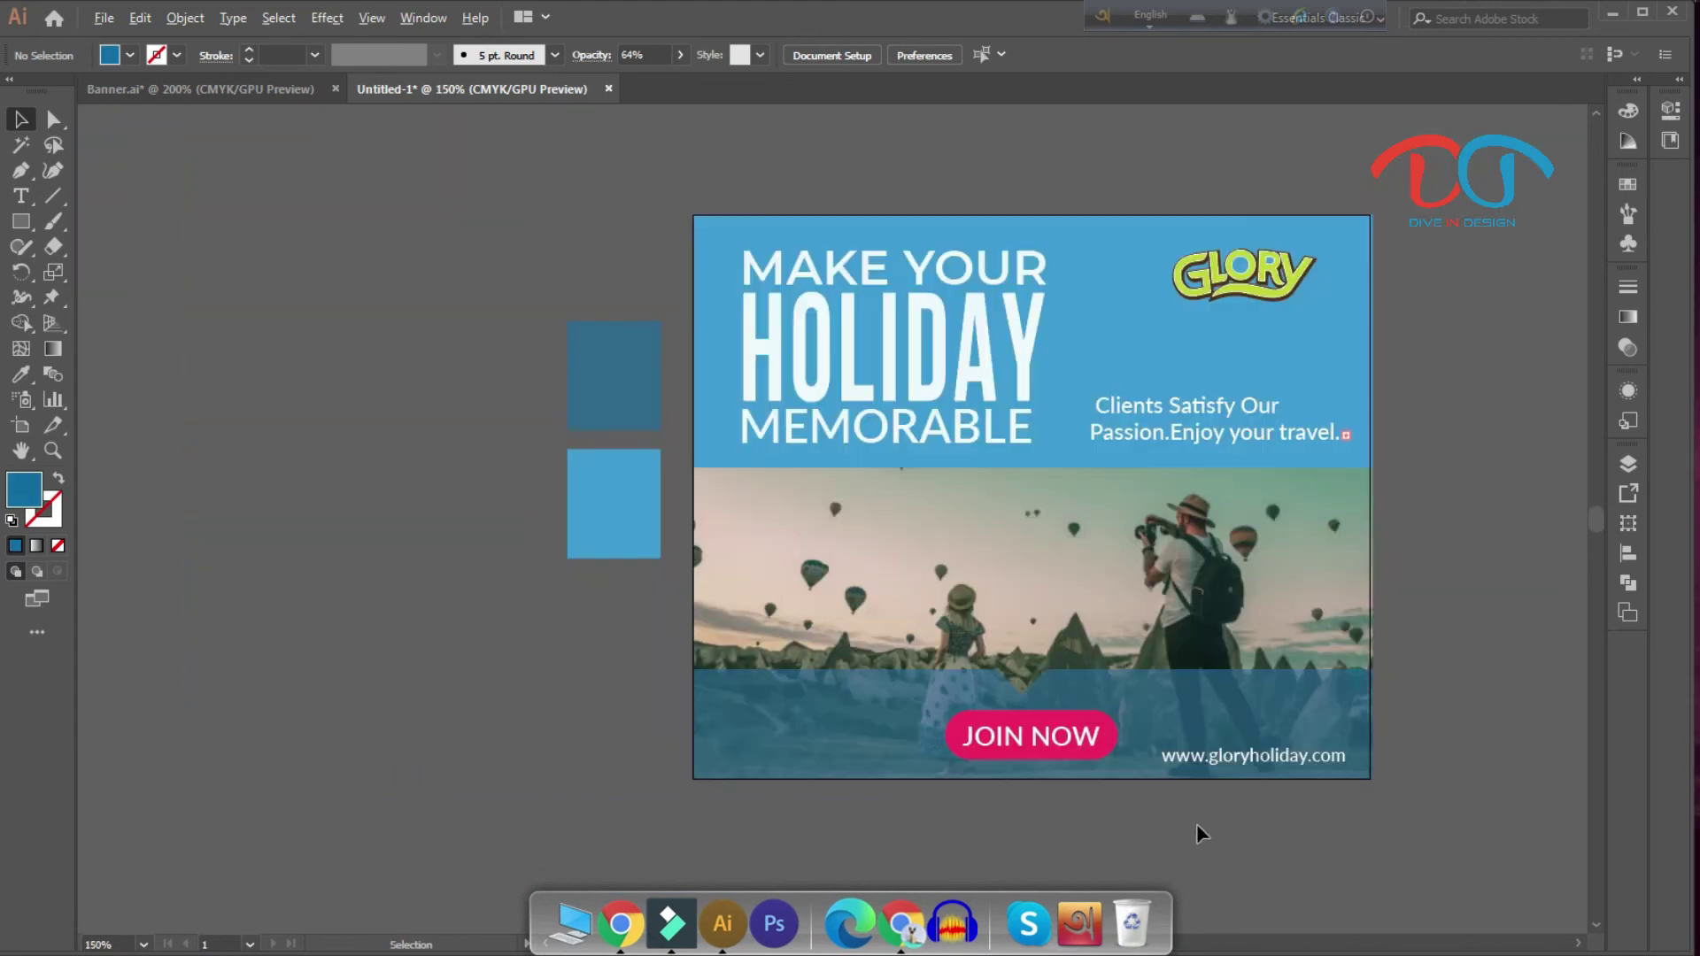
scroll(1284, 717, "right", 2)
scroll(1149, 722, "right", 1)
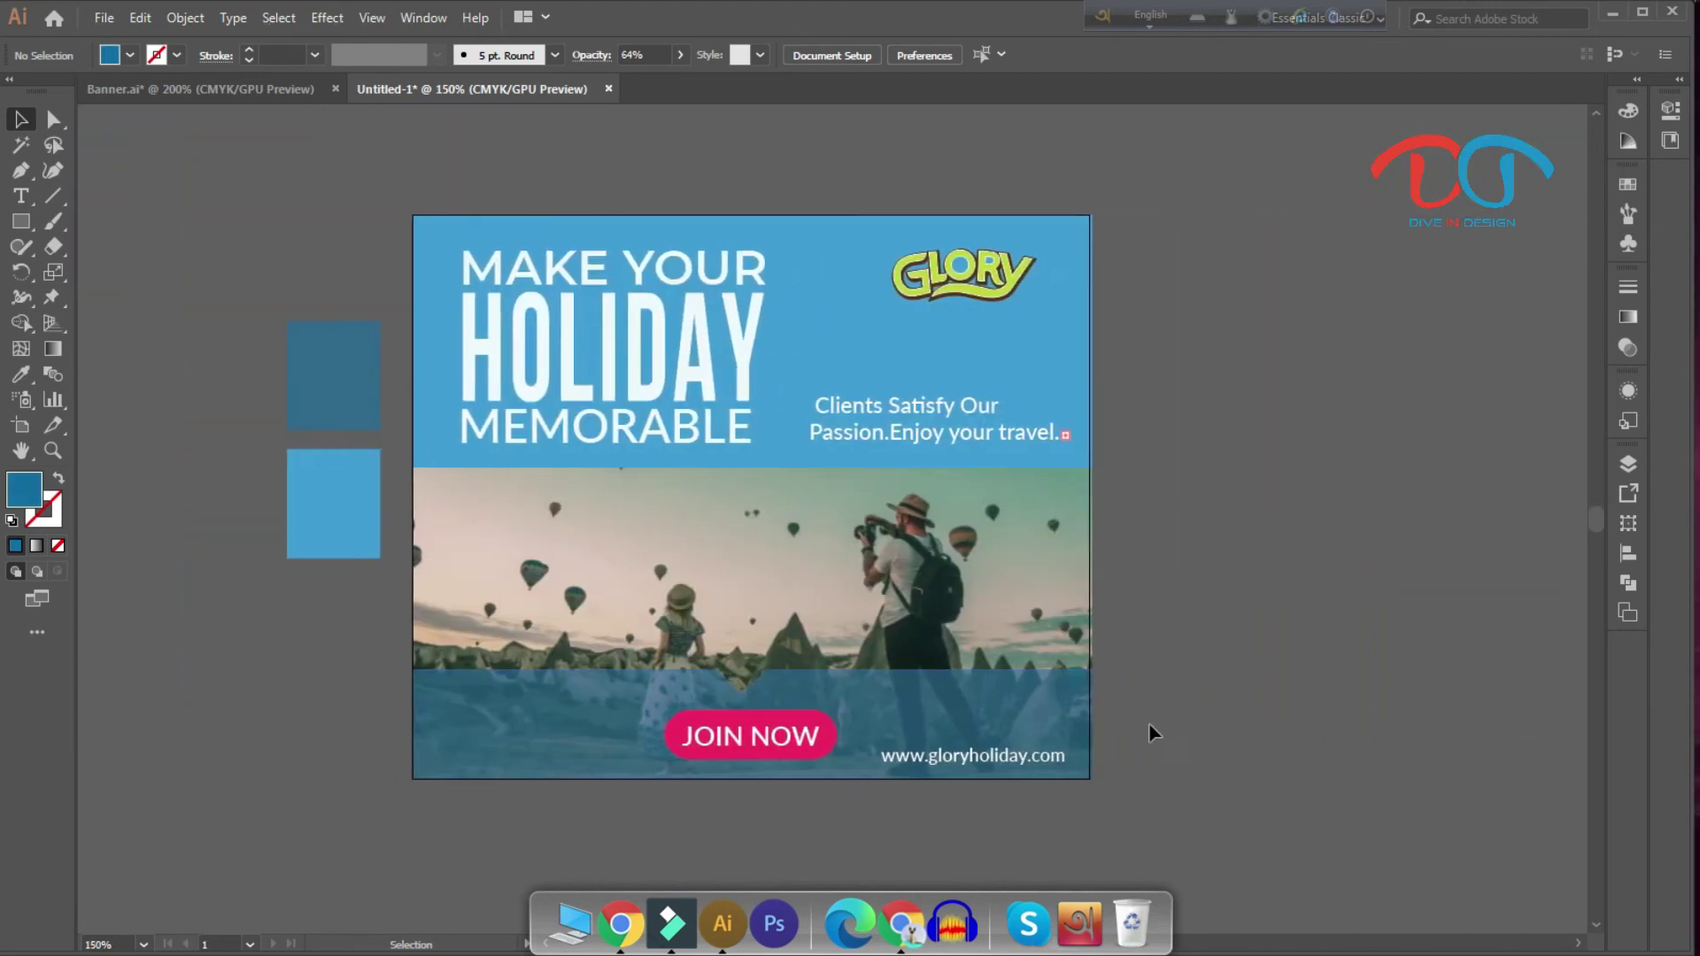
scroll(788, 802, "up", 1)
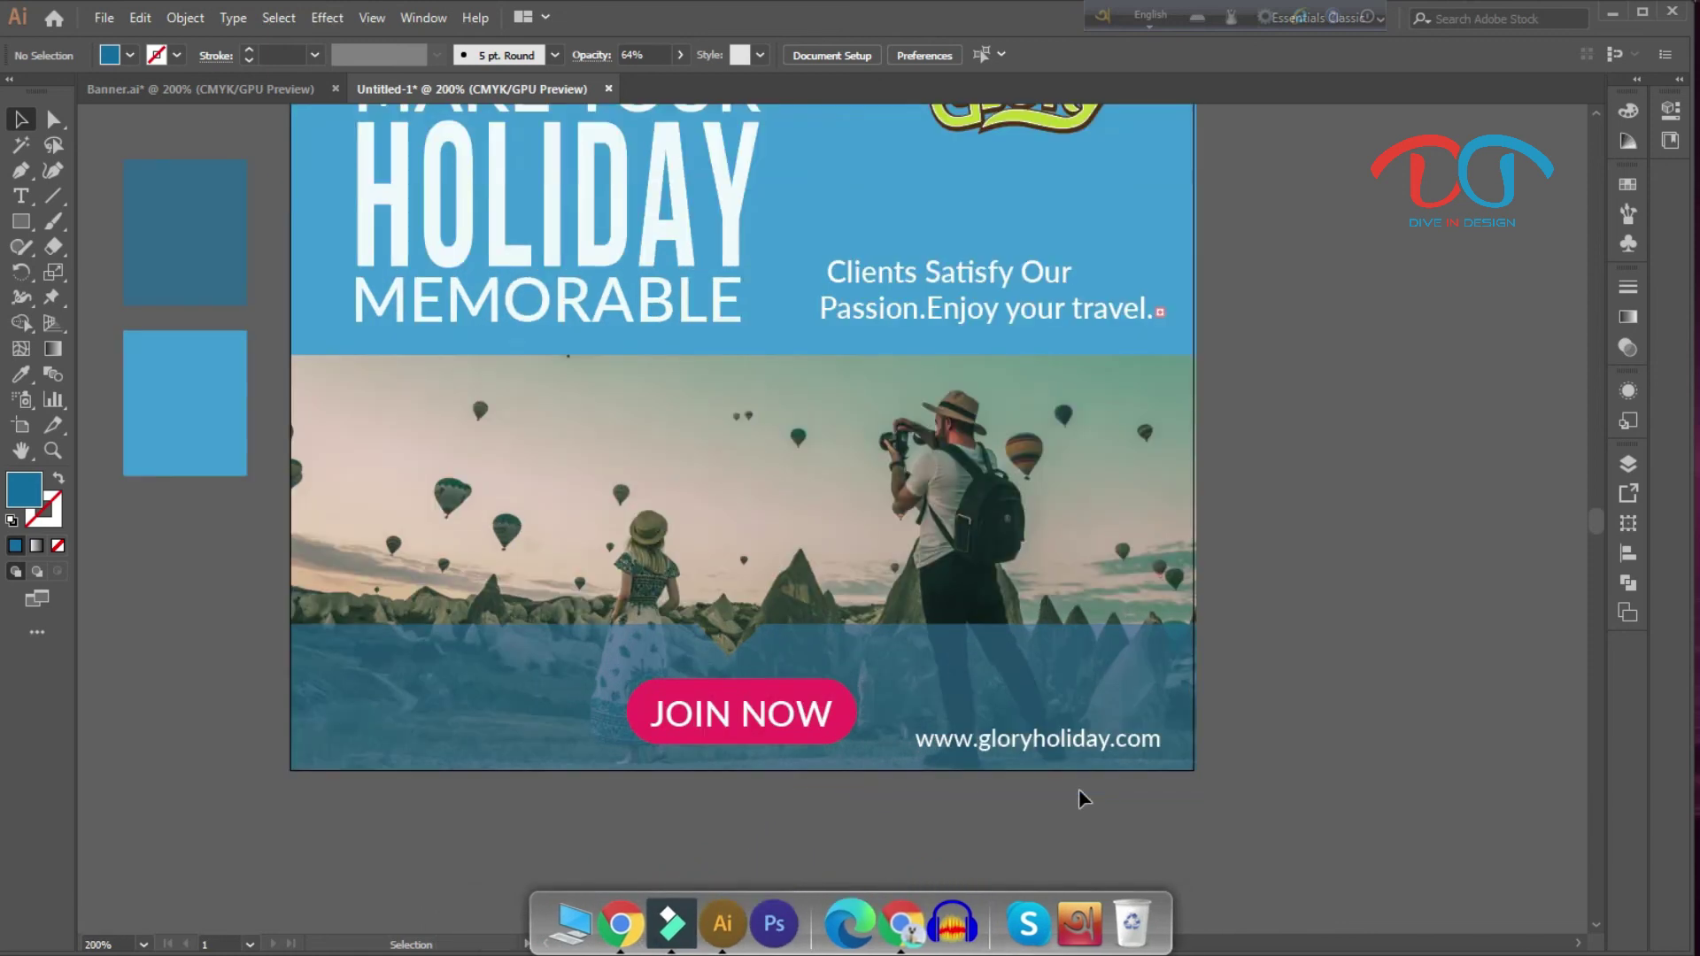
scroll(1079, 788, "up", 1)
scroll(1290, 747, "up", 1)
scroll(1293, 748, "up", 1)
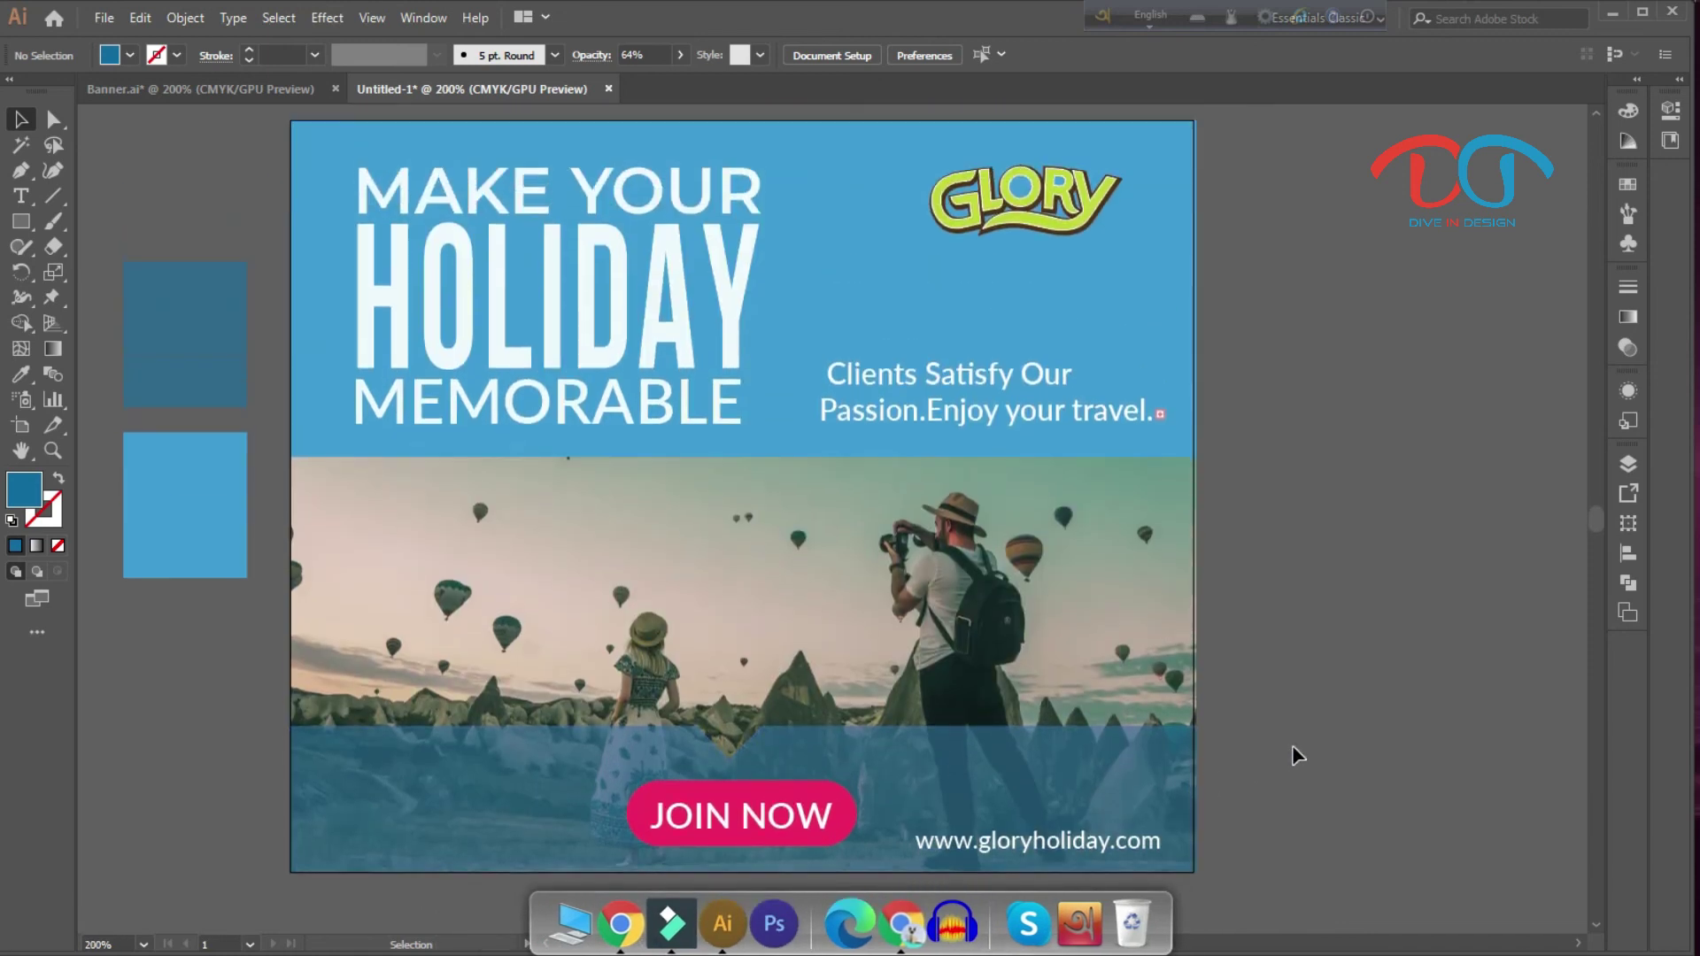